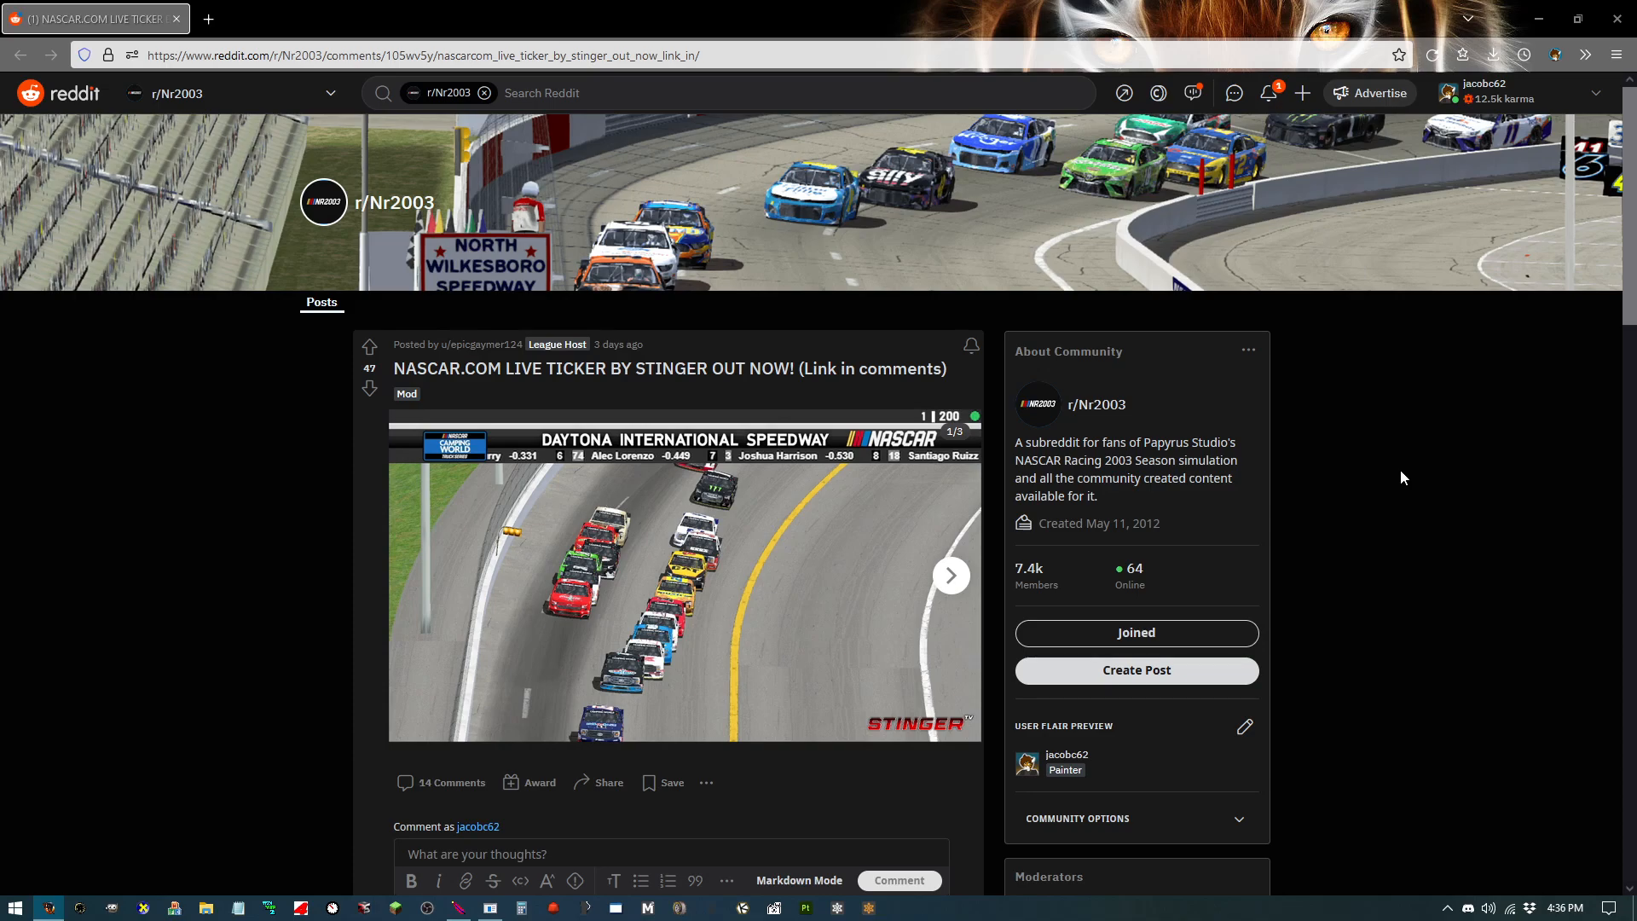
Step: Scroll through the NASCAR.COM live ticker post and its comments to locate the download link
scroll(1404, 469, "down", 7)
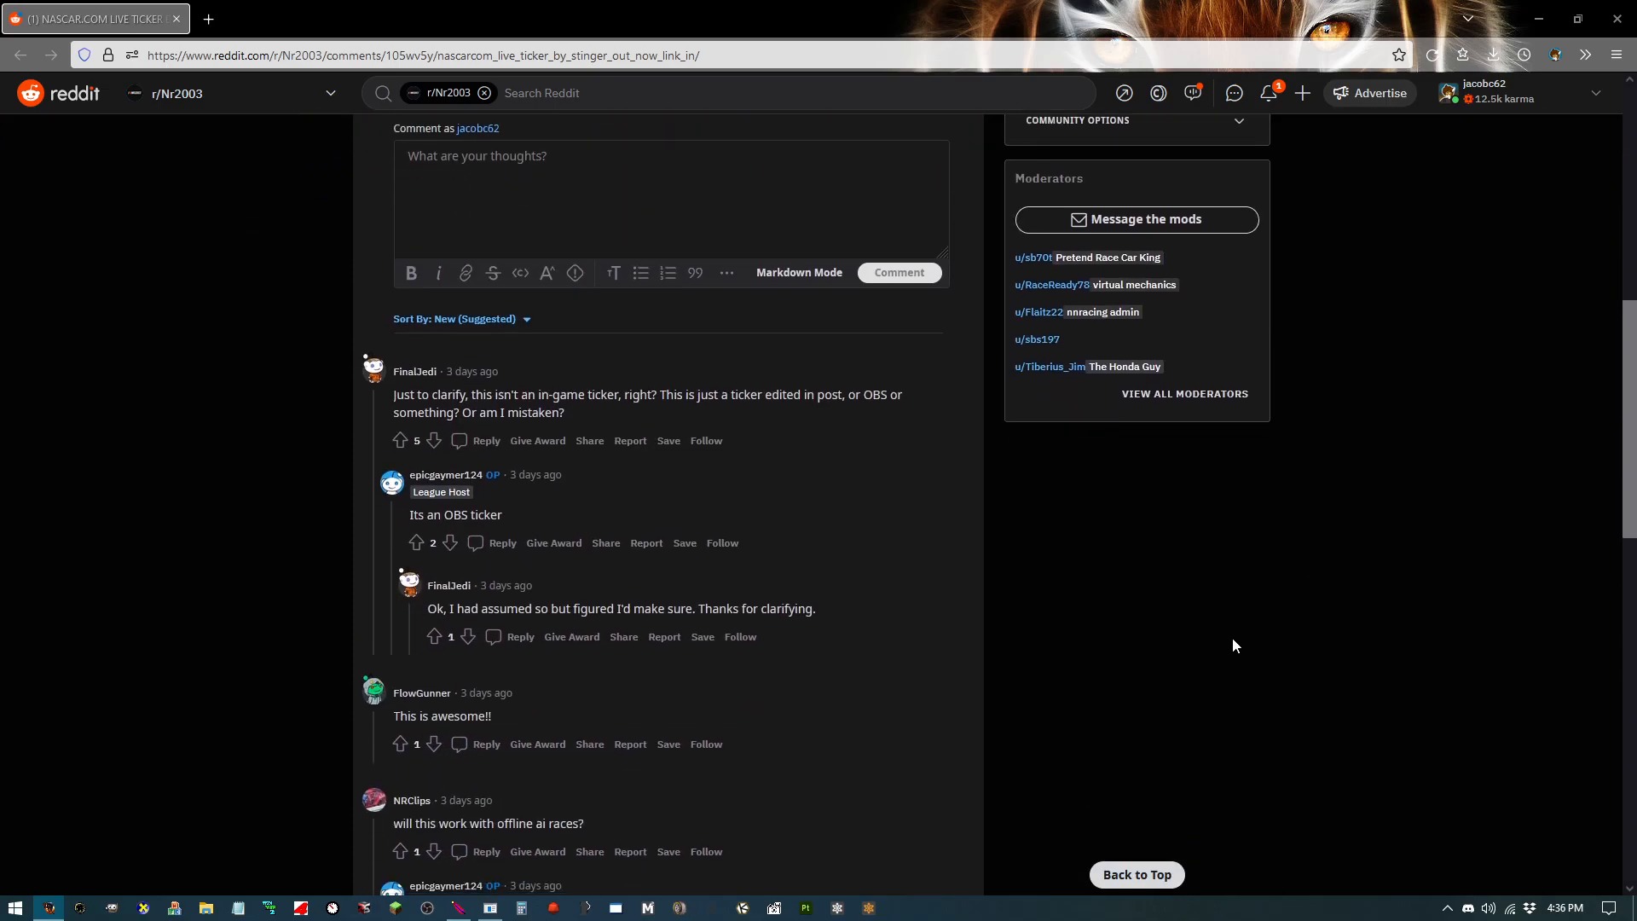
scroll(921, 692, "down", 12)
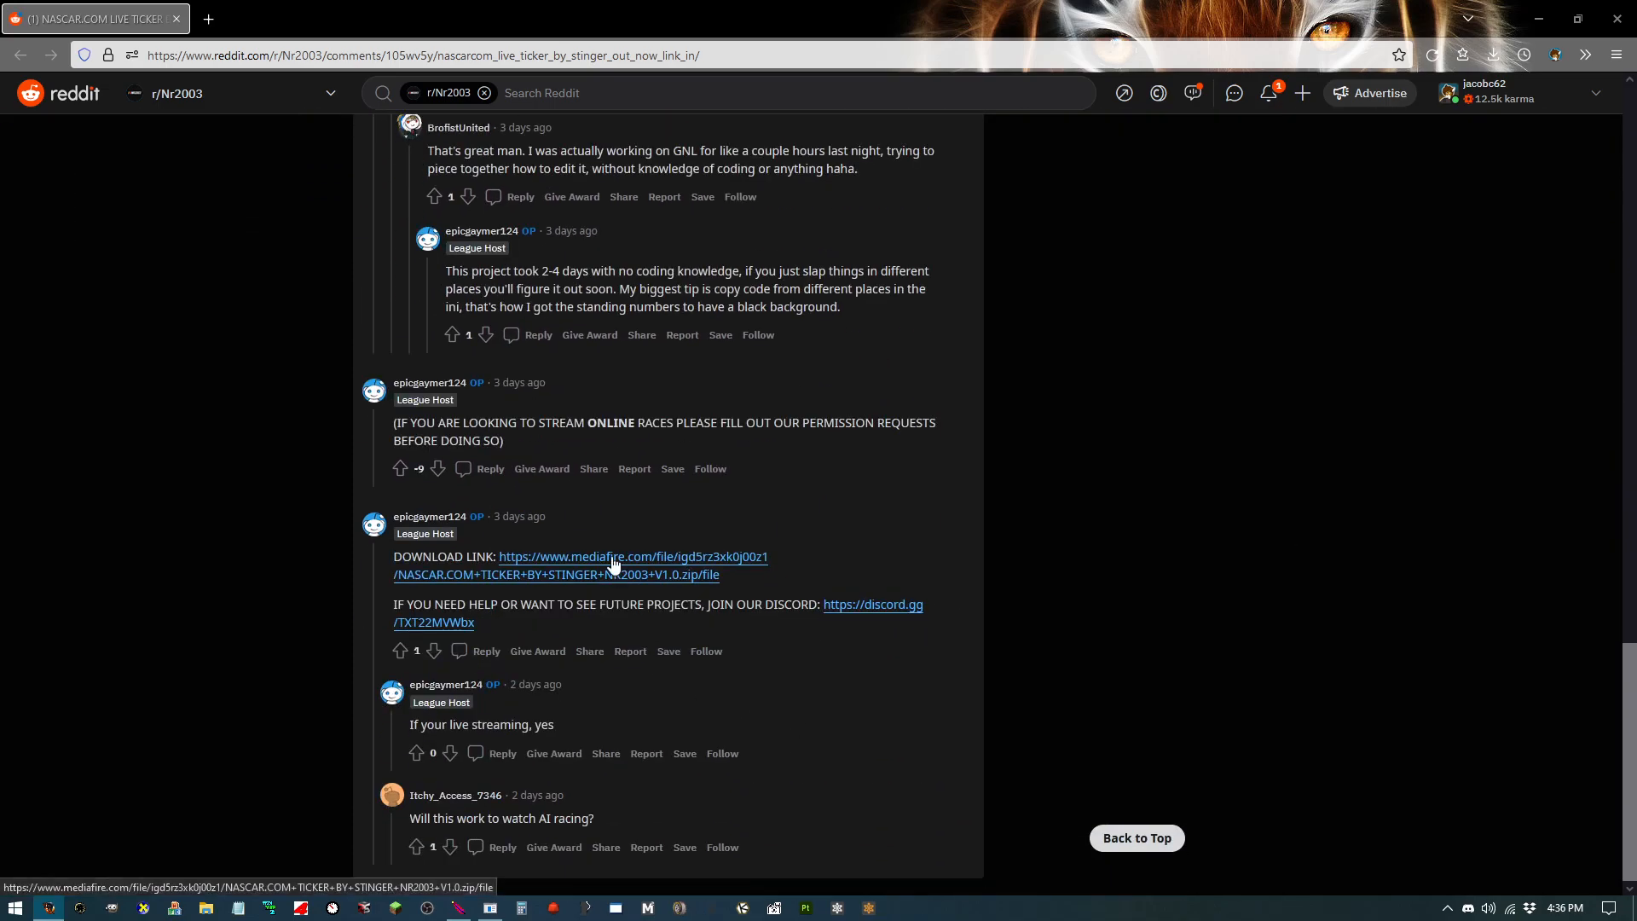
scroll(643, 558, "up", 20)
scroll(647, 567, "up", 1)
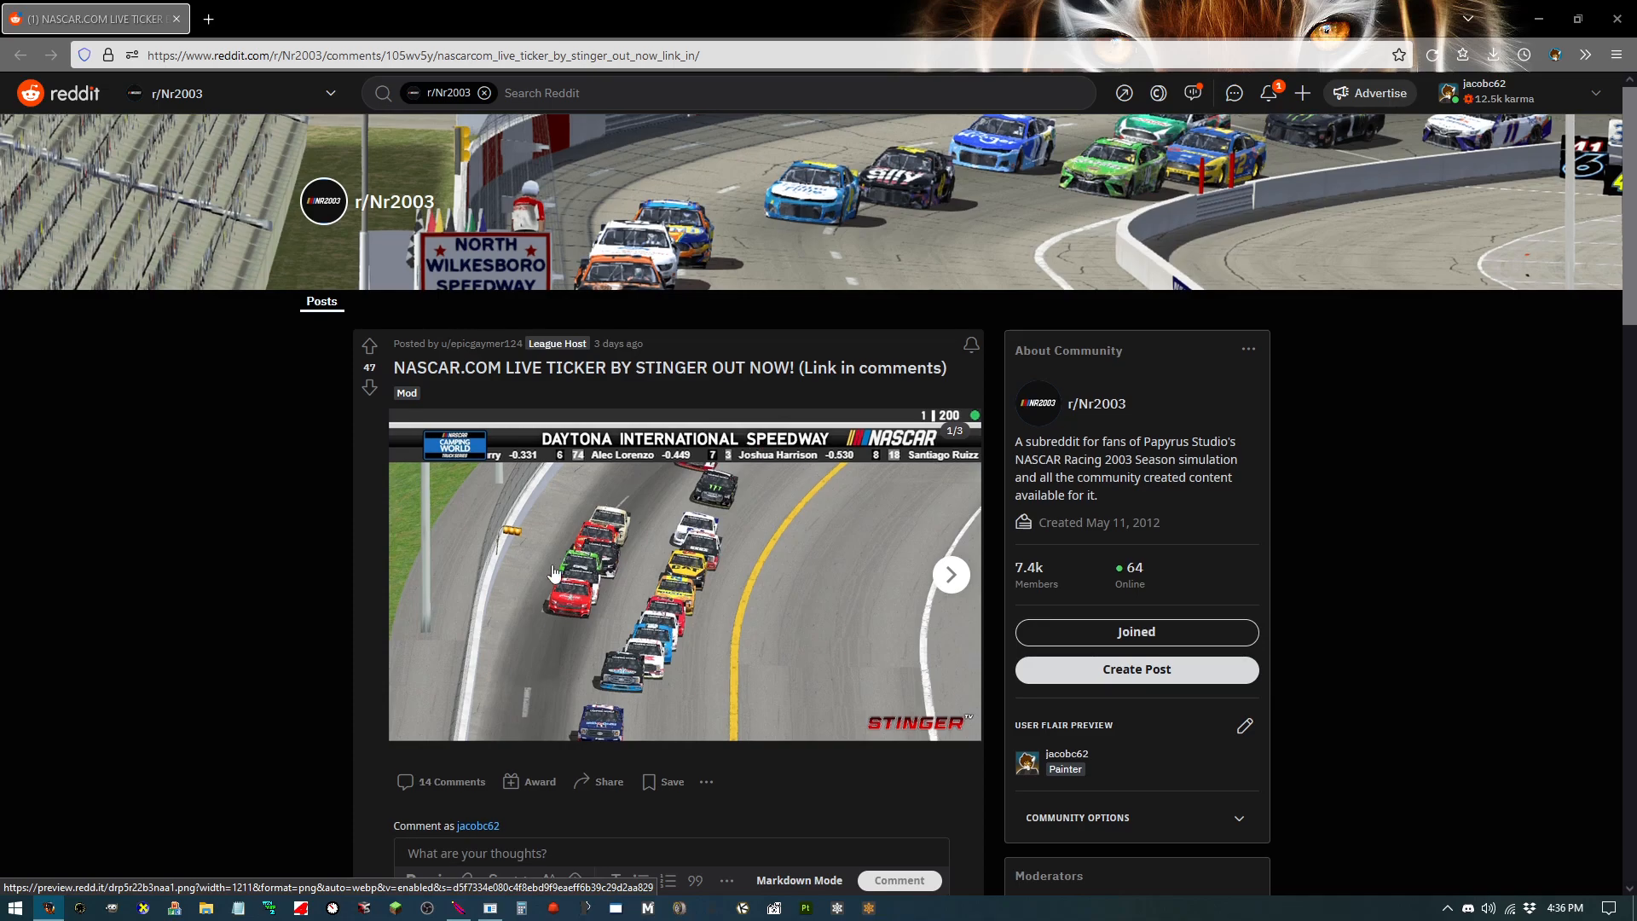
scroll(563, 567, "down", 15)
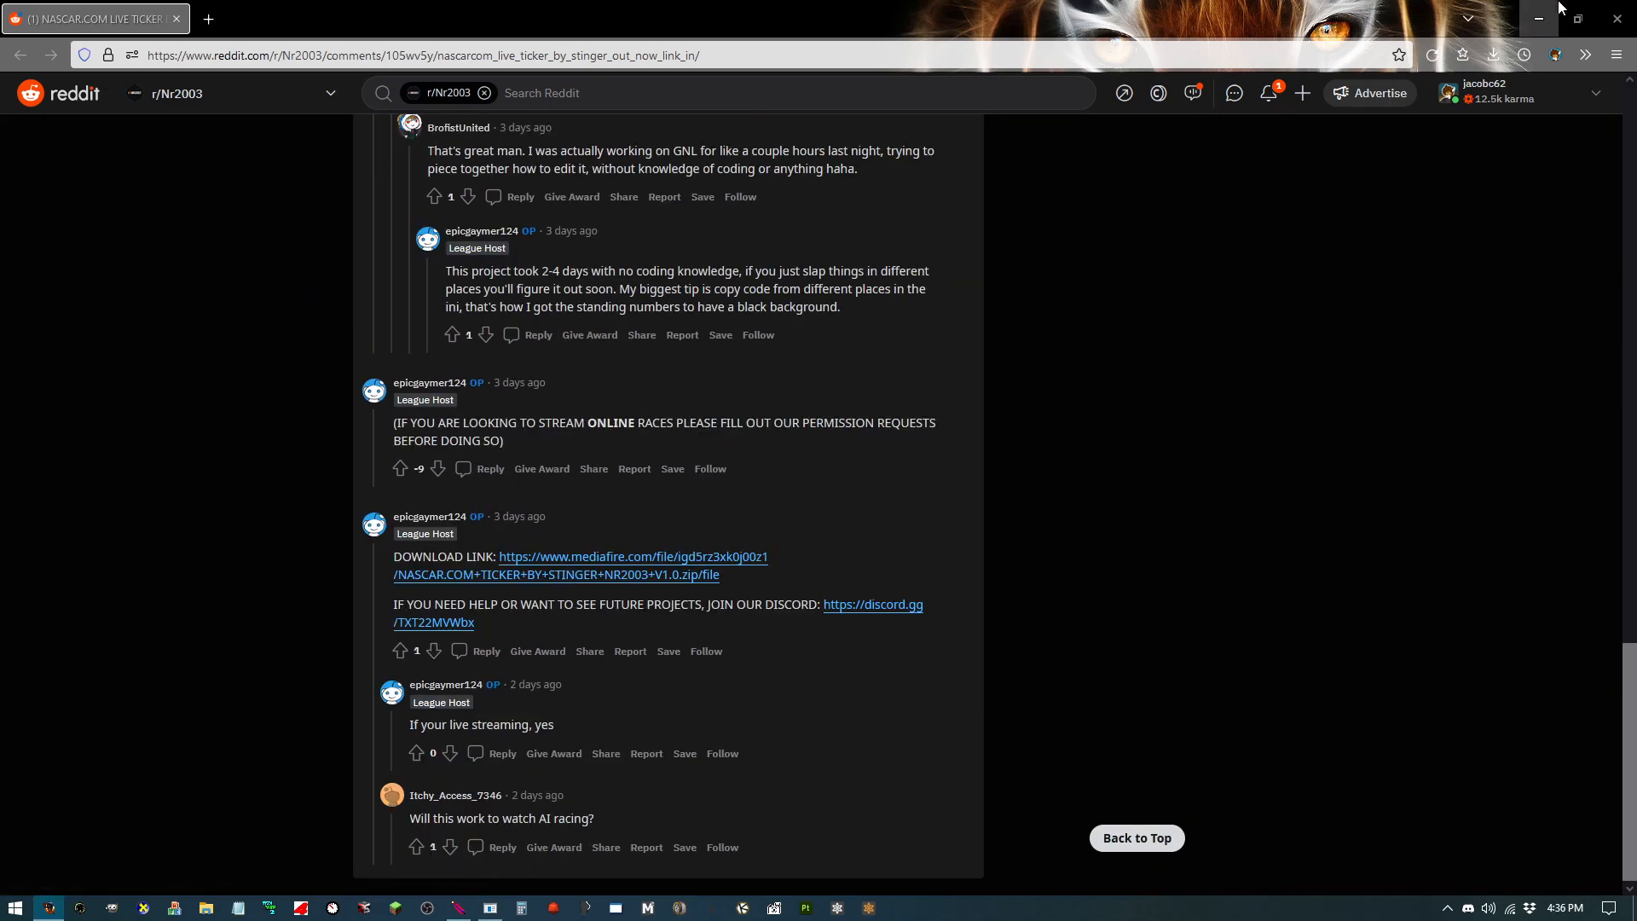
Step: Minimize the browser and open the NASCAR.COM TICKER BY STINGER NR2003 folder inside the Papyrus folder in File Explorer
left_click(1616, 11)
left_click(206, 909)
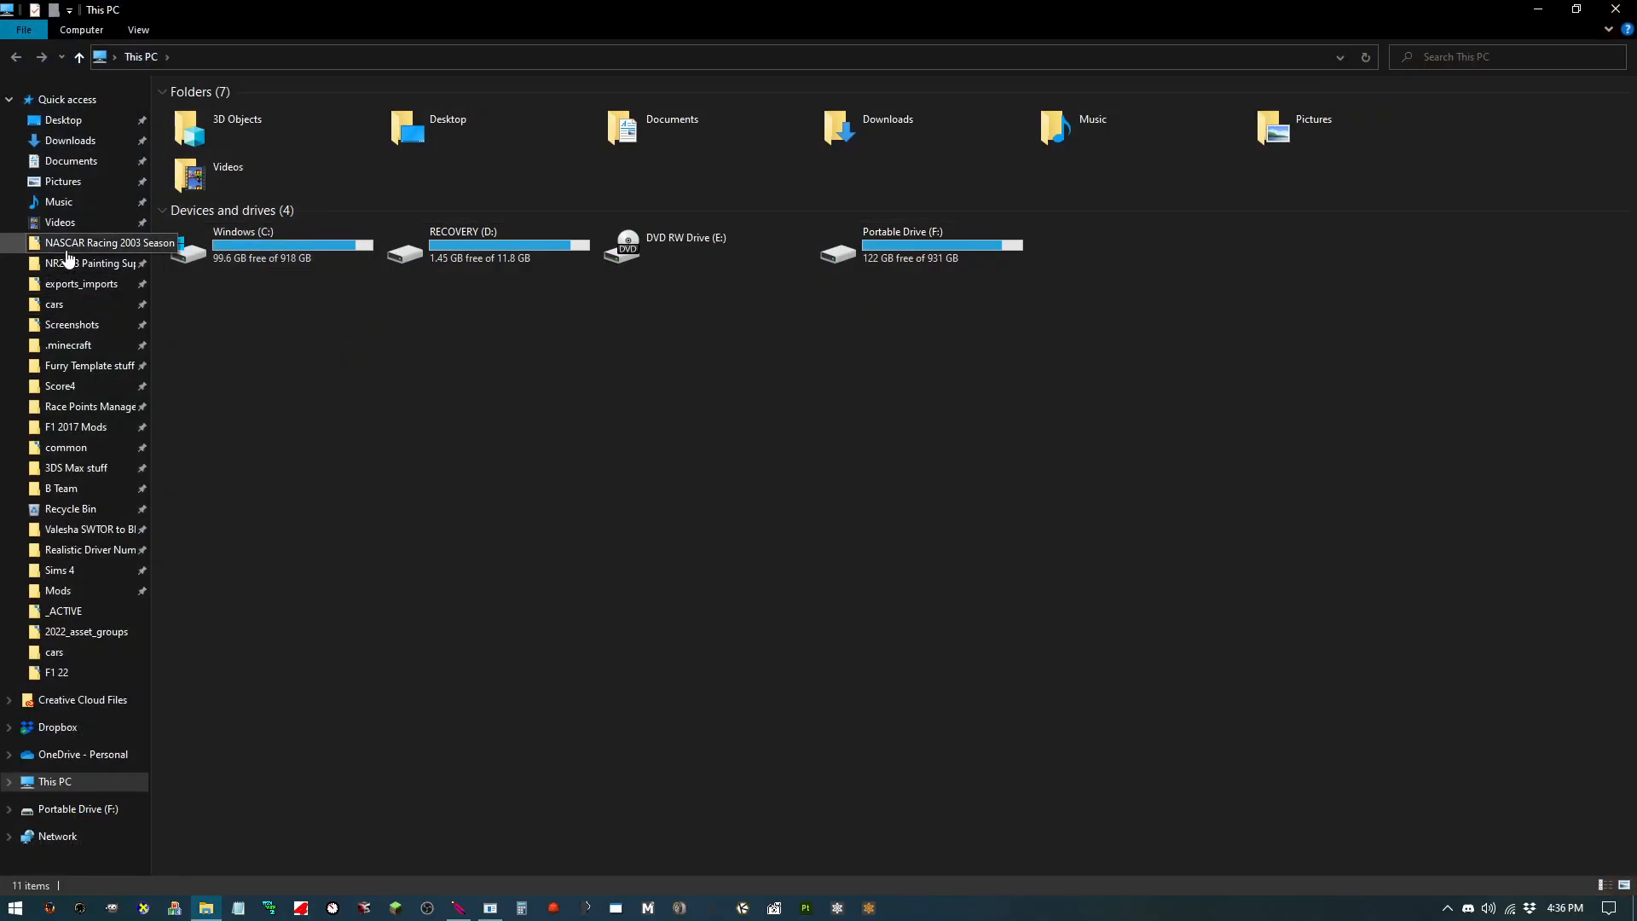
left_click(76, 244)
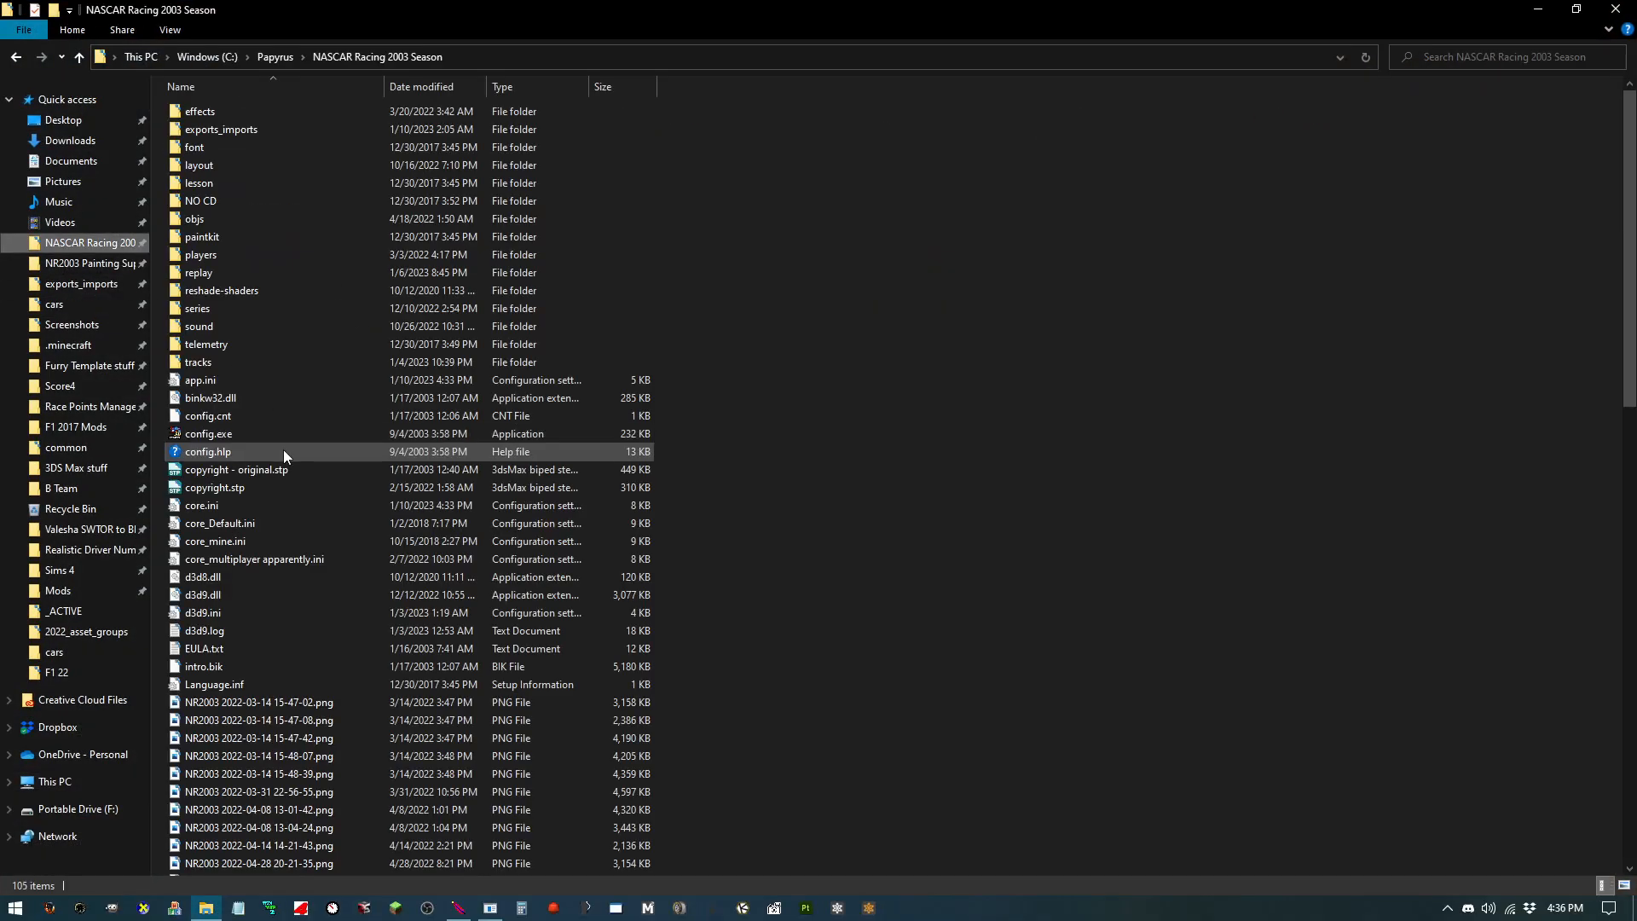
left_click(302, 58)
scroll(392, 274, "down", 2)
left_click(430, 368)
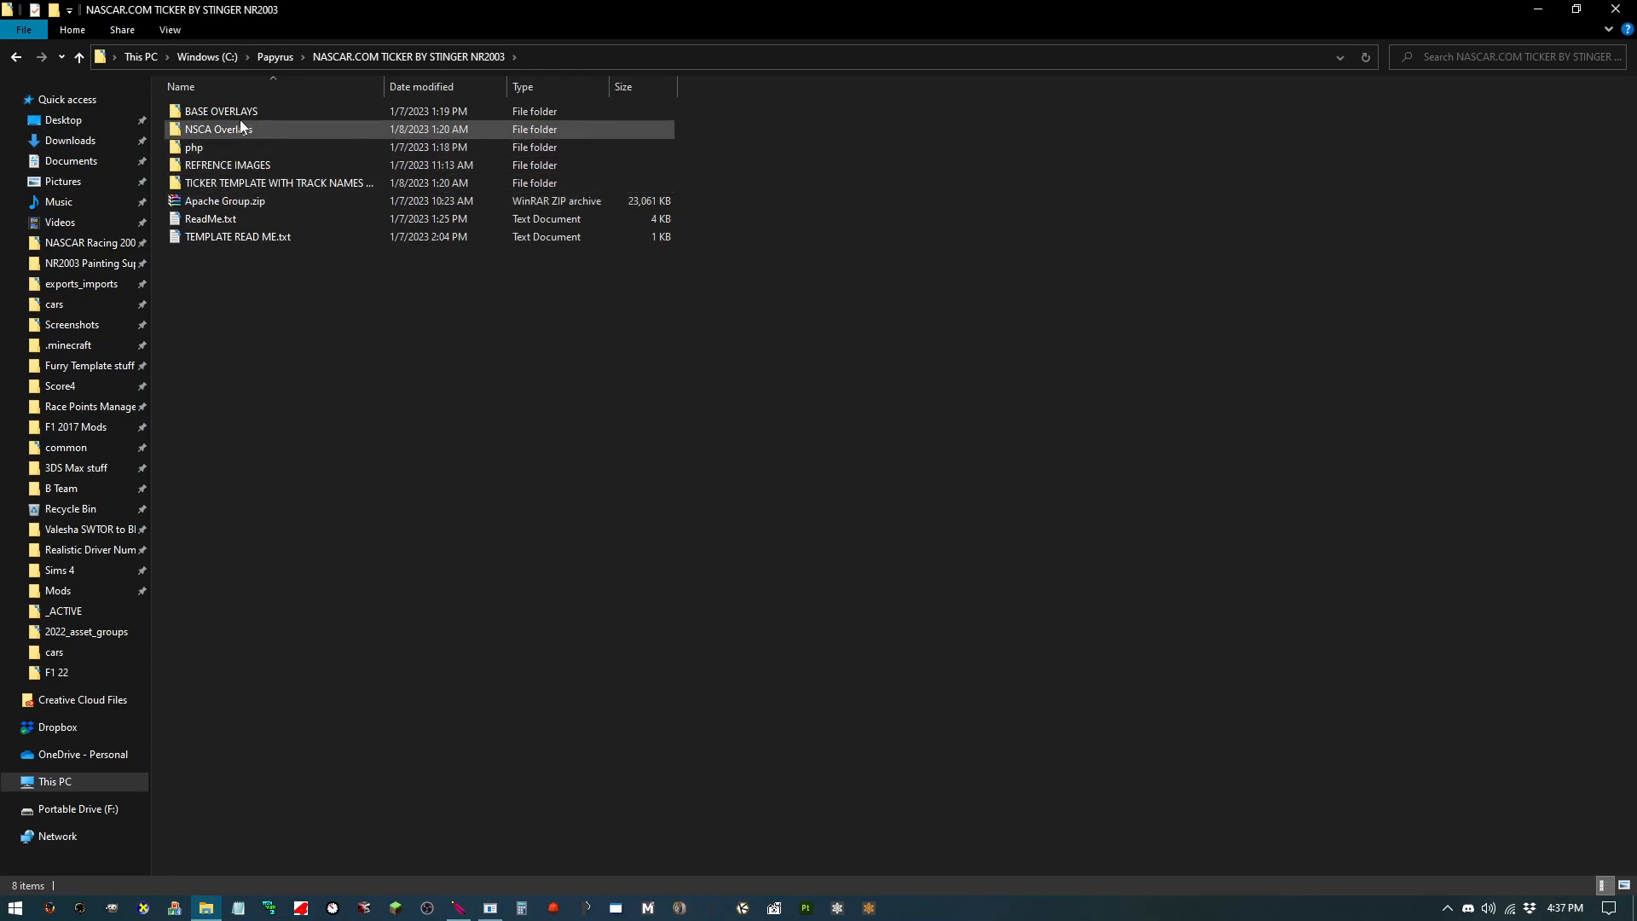
Step: Browse the ticker package's contents: the BASE OVERLAYS, REFRENCE IMAGES and TICKER TEMPLATE WITH TRACK NAMES AND LOGOS folders
left_click_drag(254, 309, 243, 113)
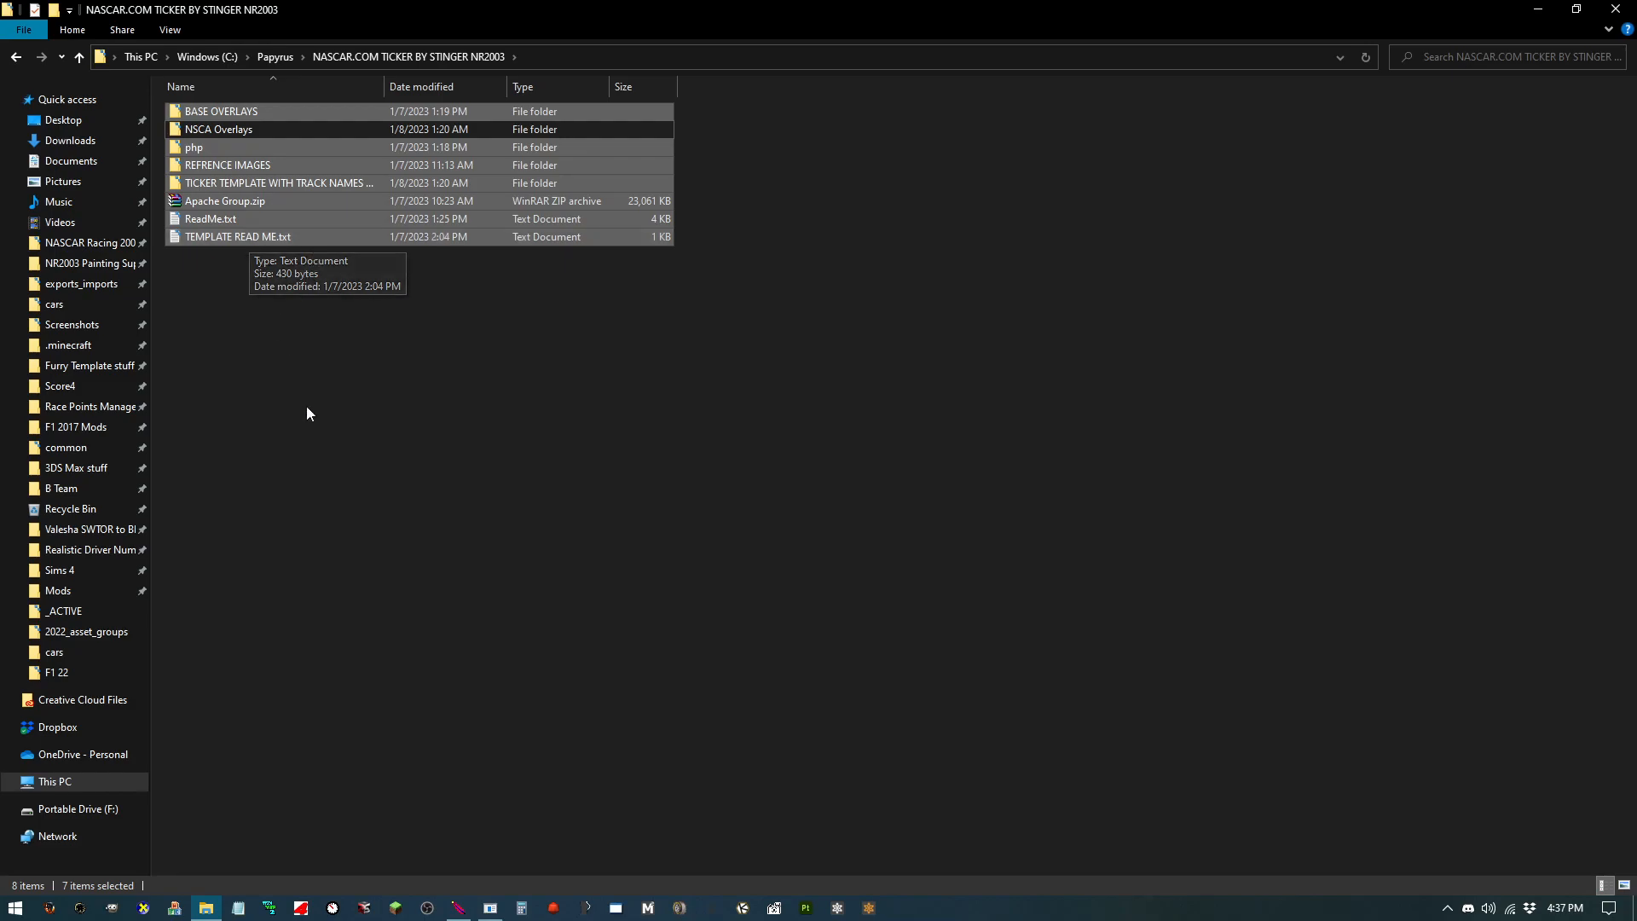
double_click(268, 115)
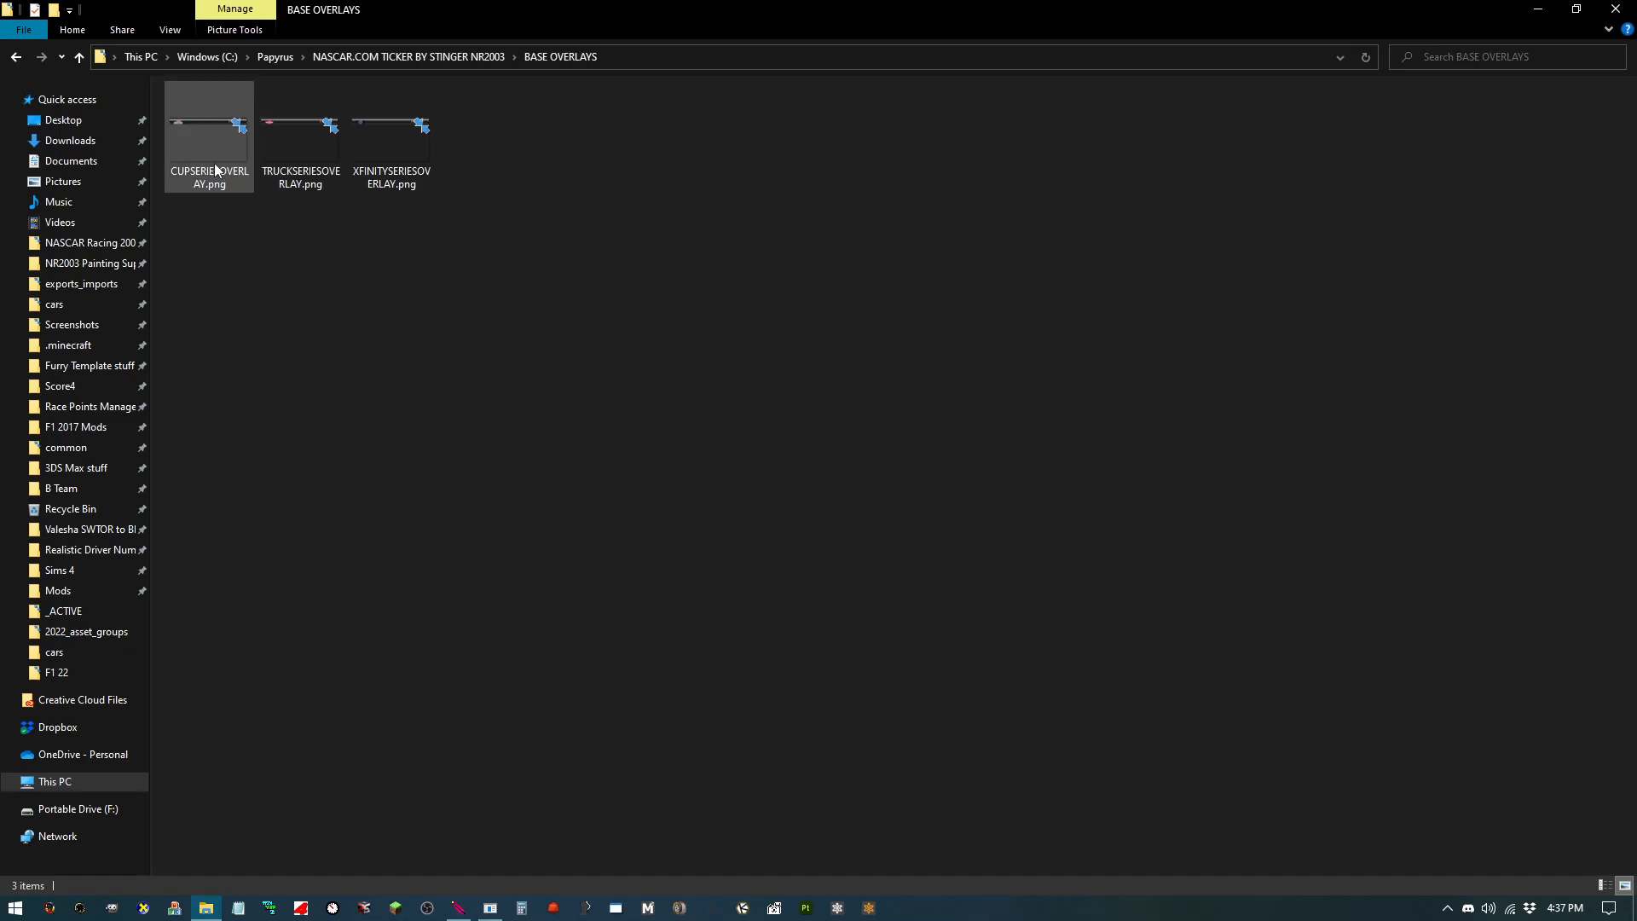
left_click(22, 63)
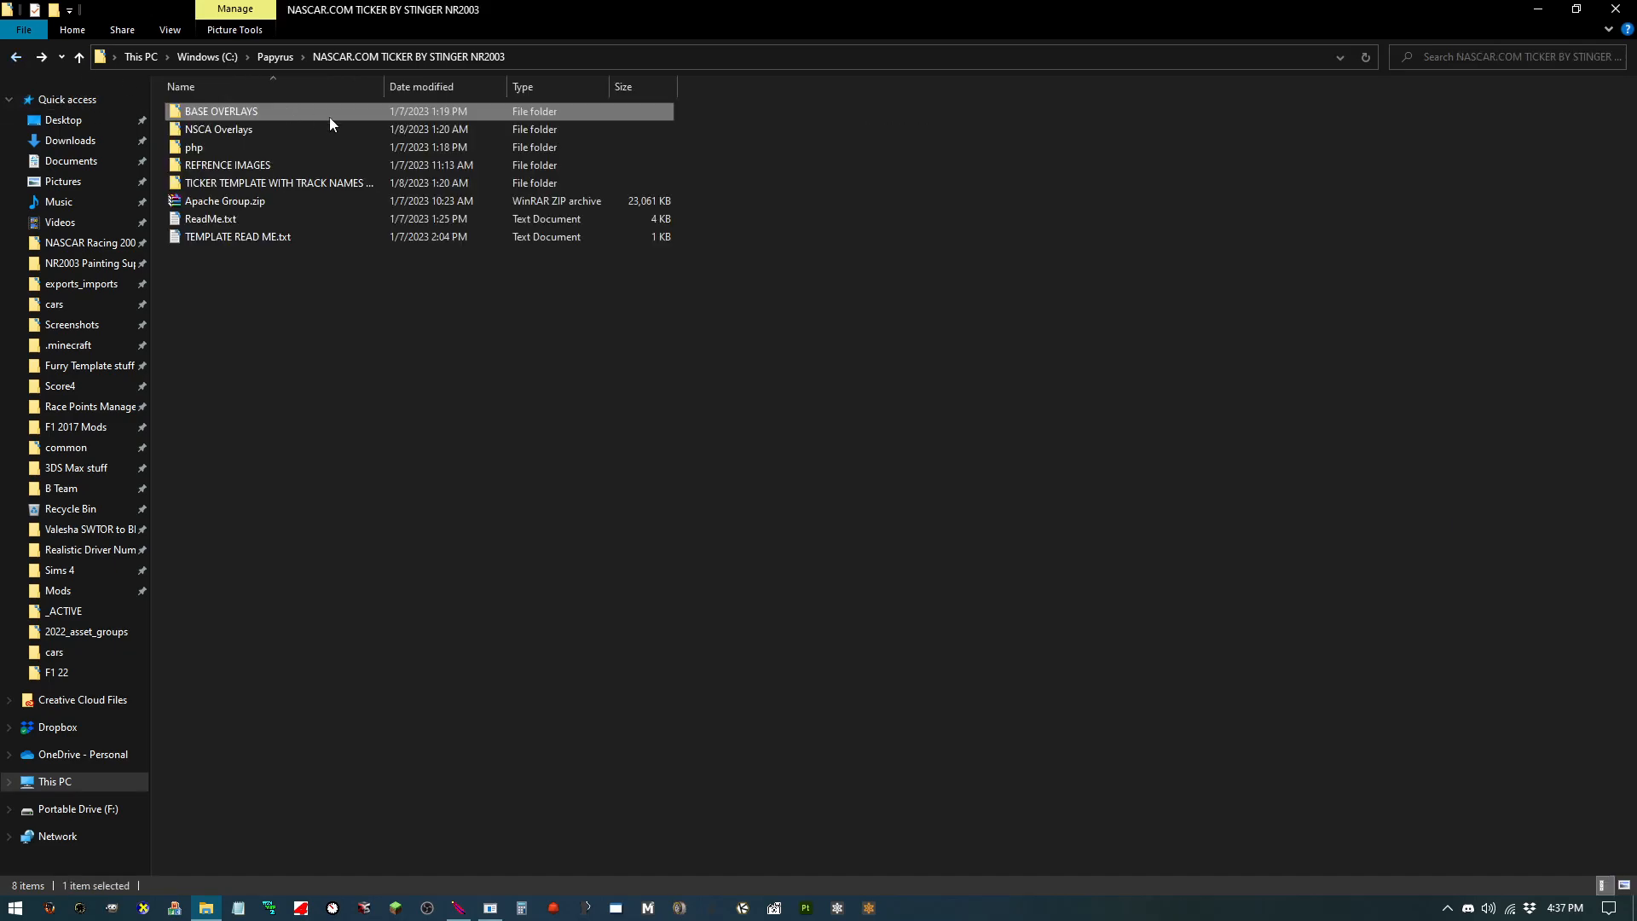
double_click(287, 164)
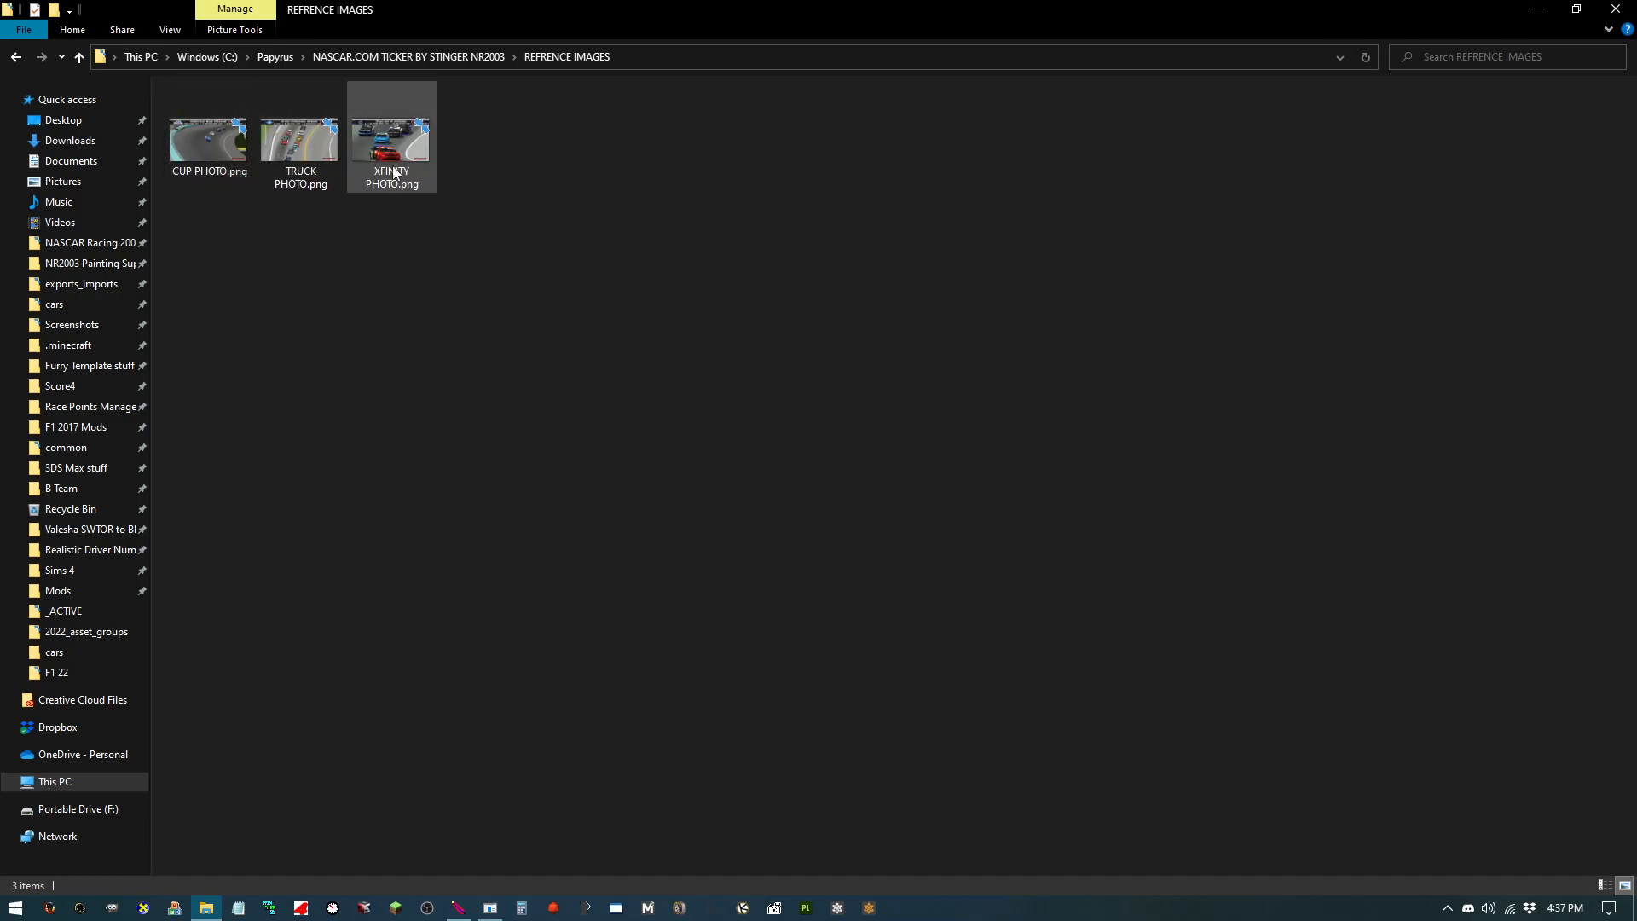
left_click(15, 56)
left_click(286, 182)
double_click(285, 181)
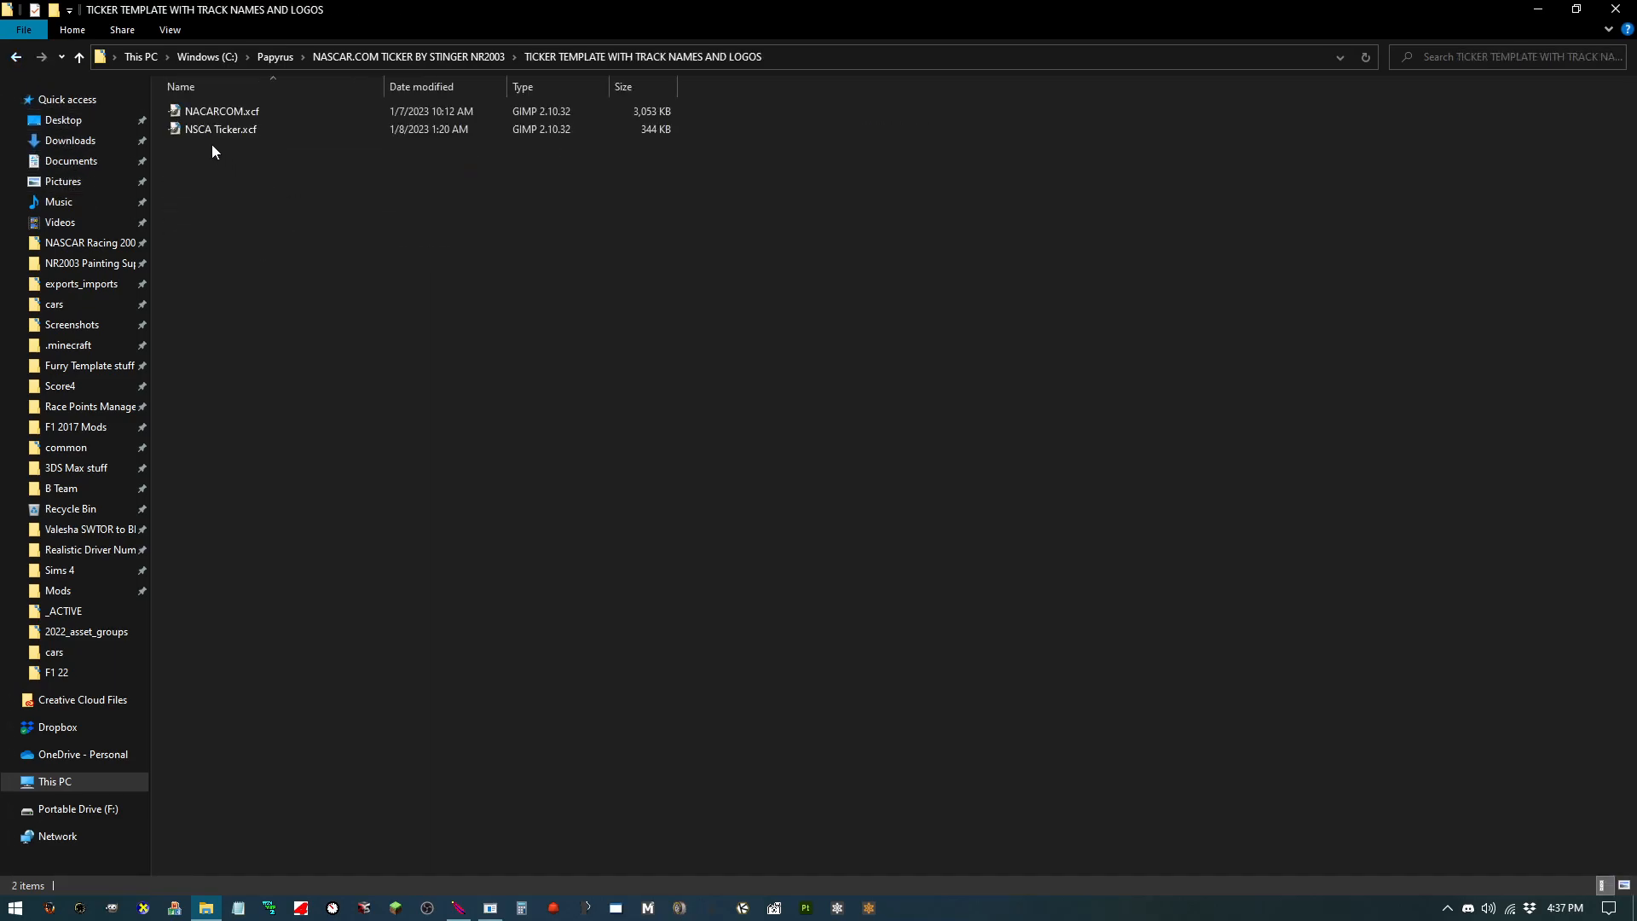
left_click(272, 112)
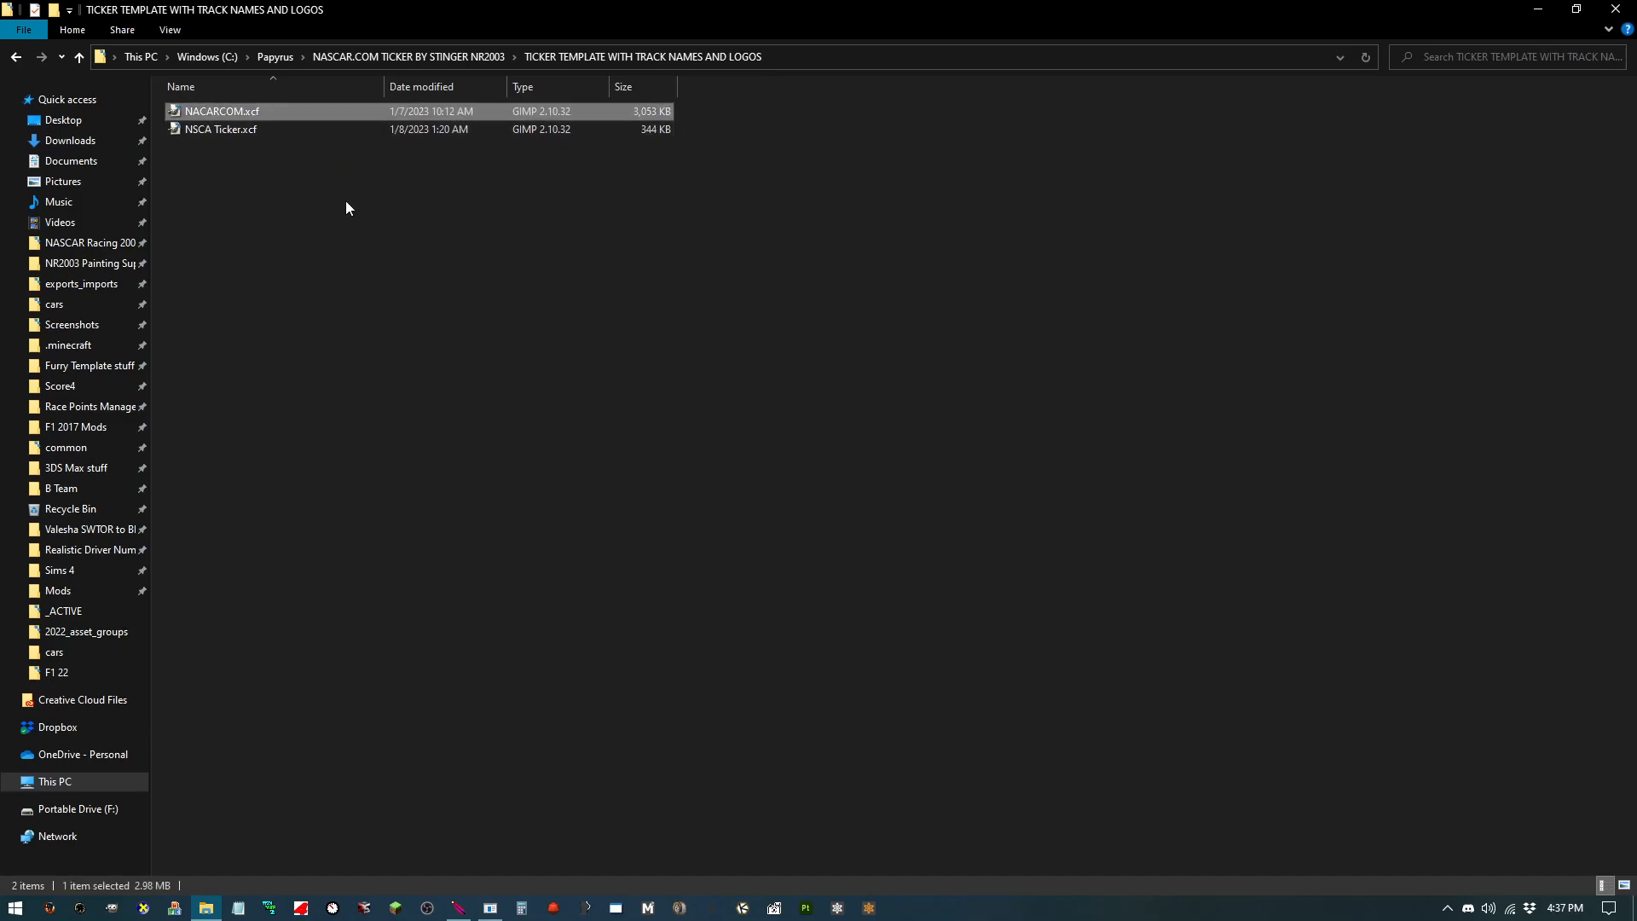
left_click(15, 56)
left_click(15, 56)
left_click(40, 56)
left_click(212, 252)
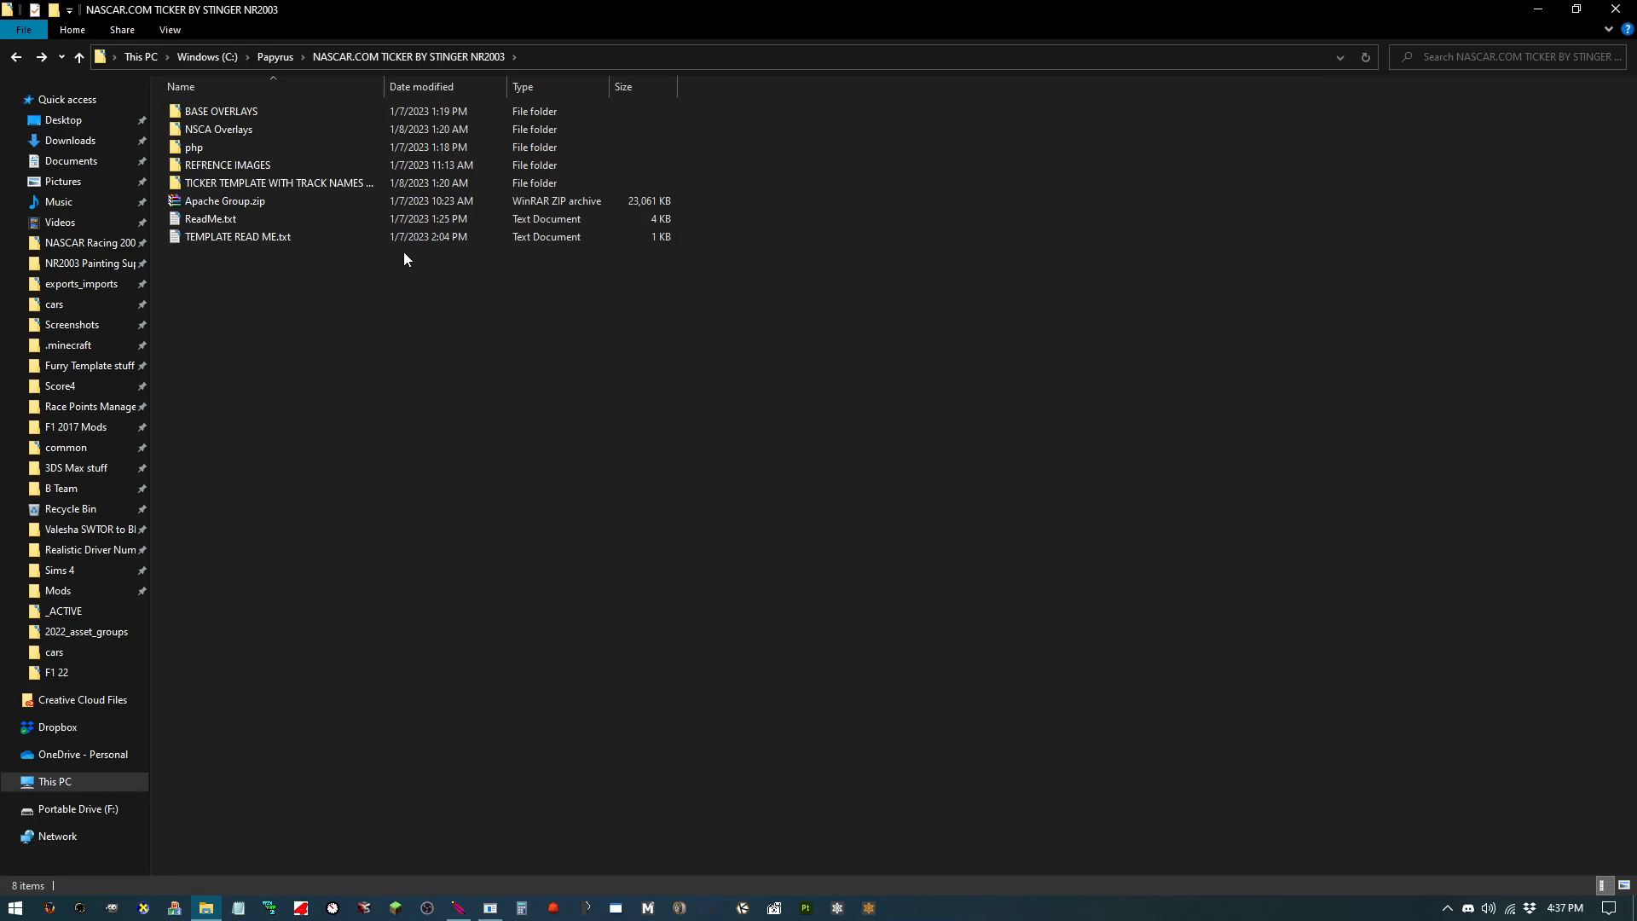
Step: Inspect the Apache Group.zip archive and php folder, comparing them with the php folder at the root of drive C
left_click(327, 196)
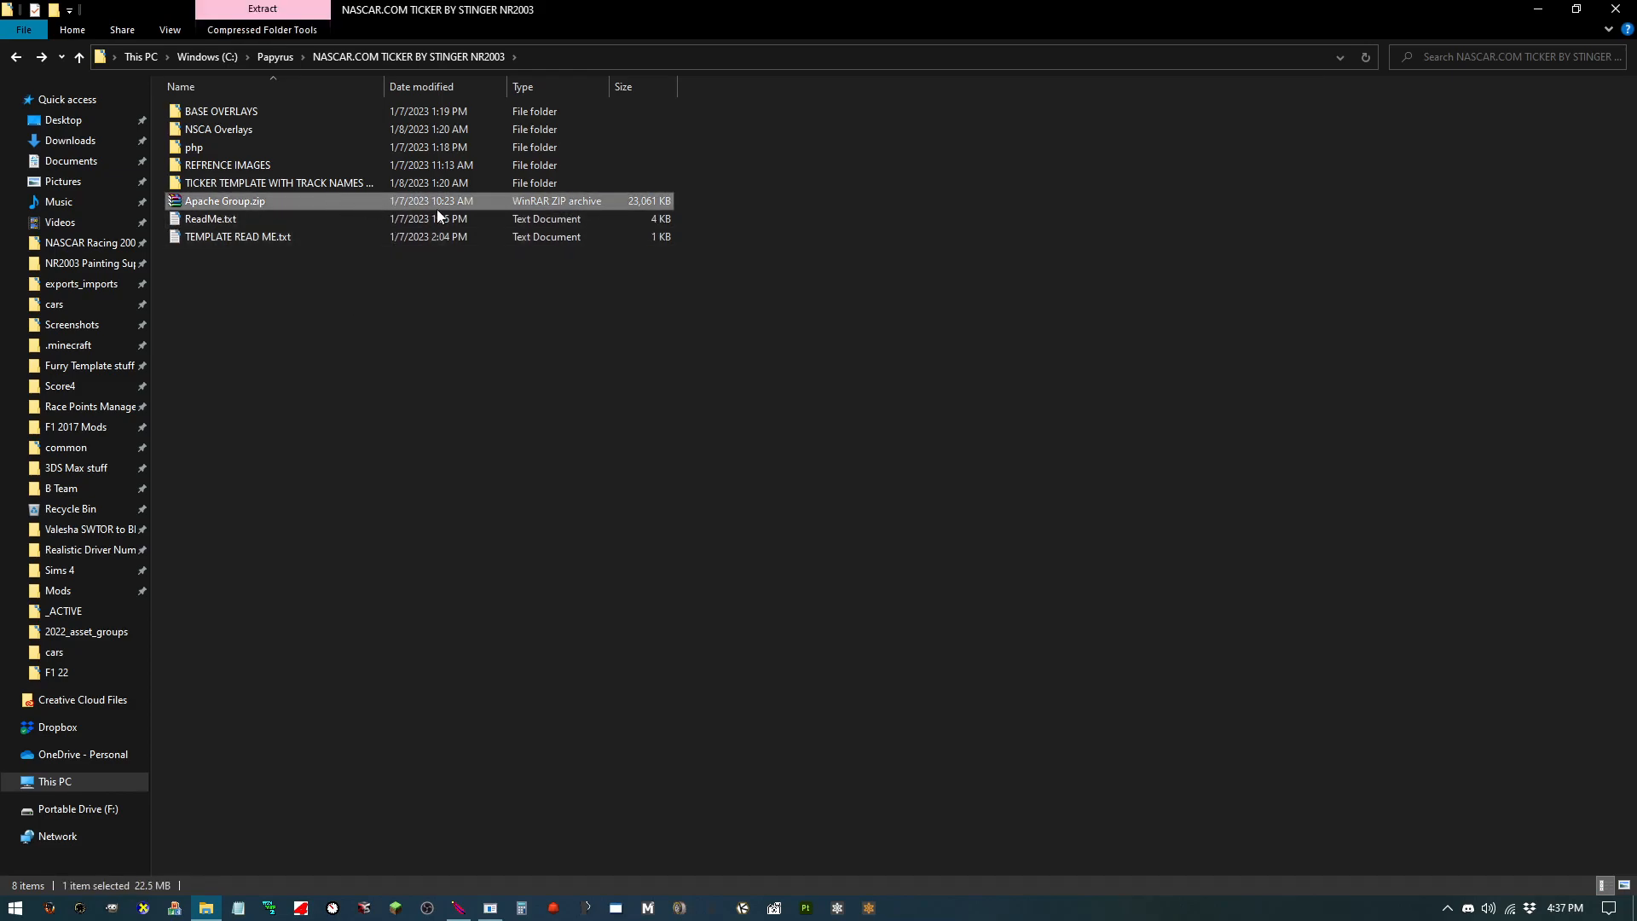
left_click(325, 150, "ctrl")
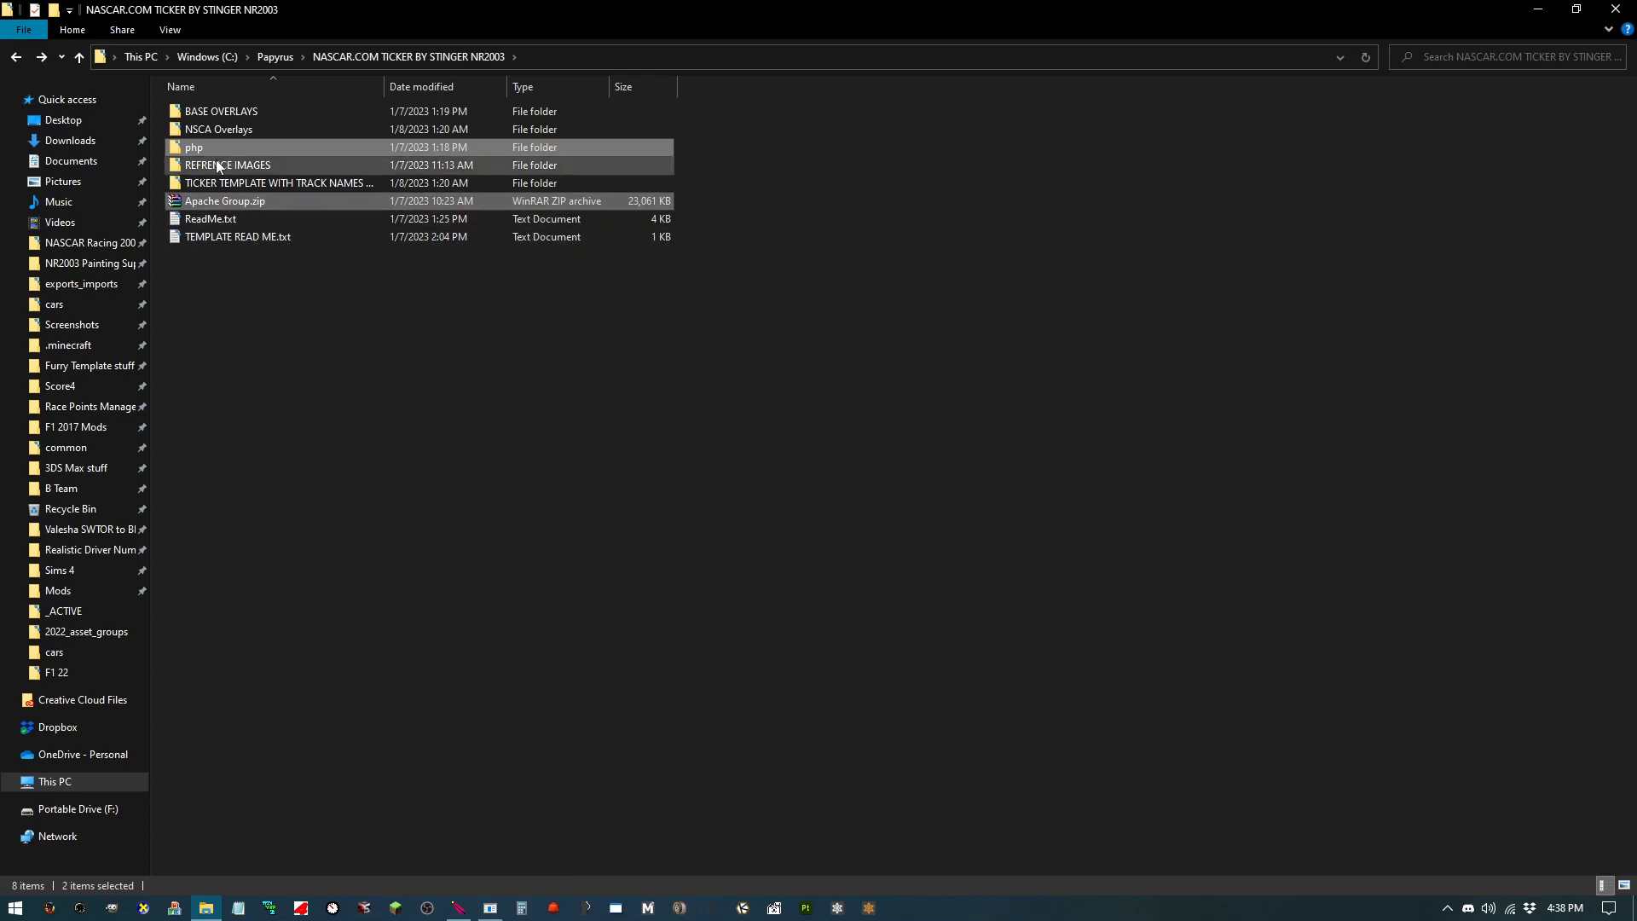
left_click(205, 57)
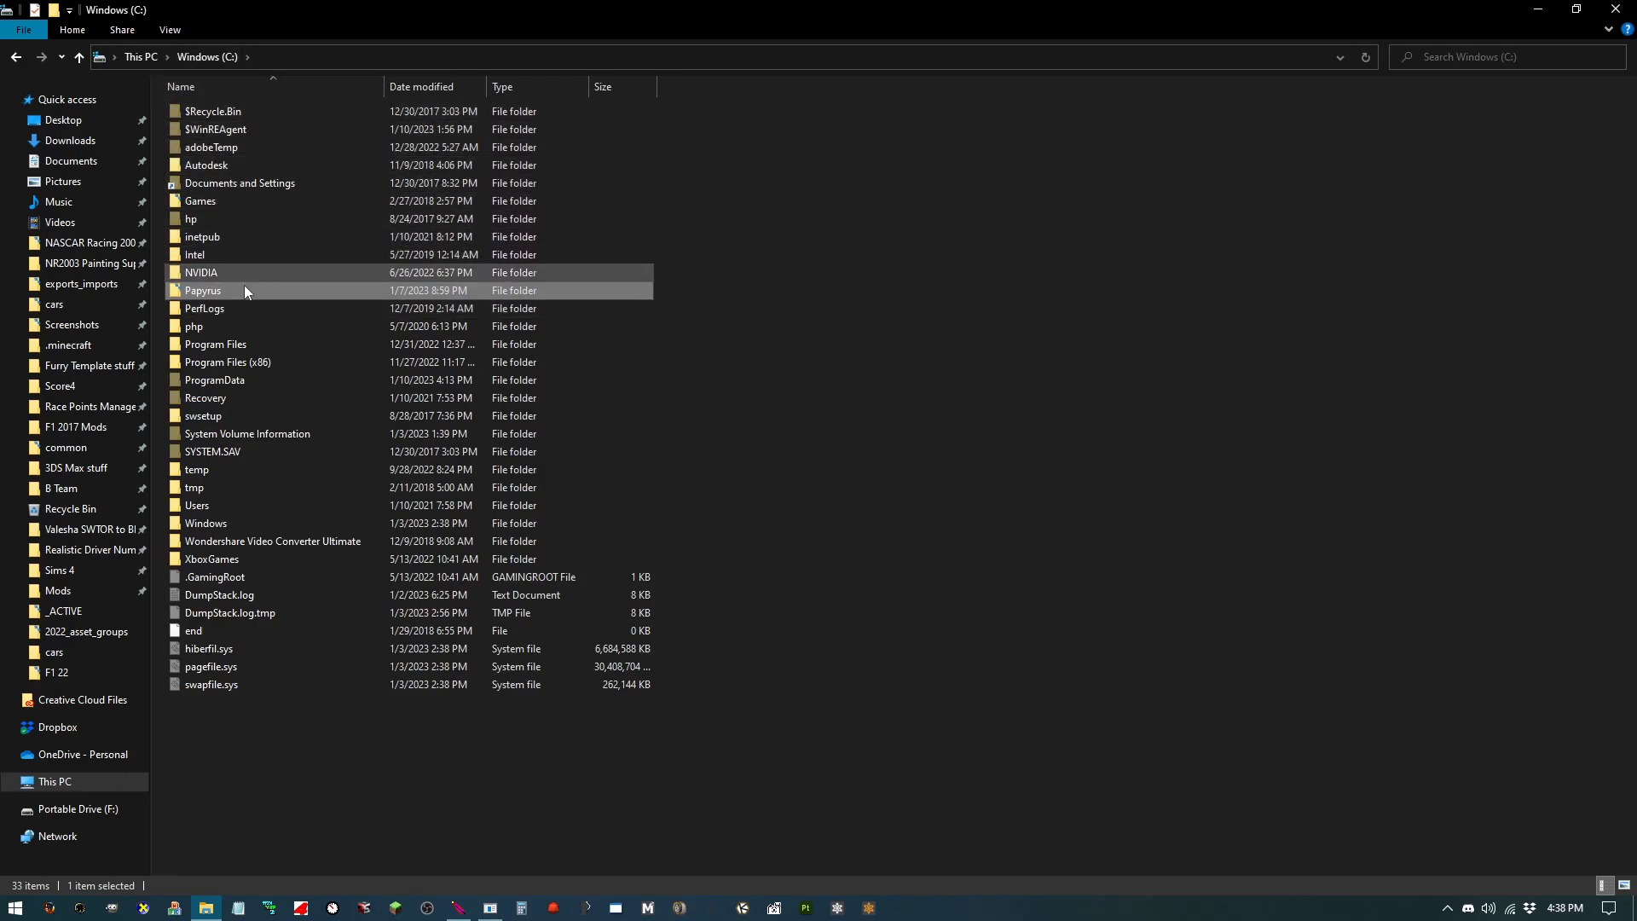
left_click(250, 329)
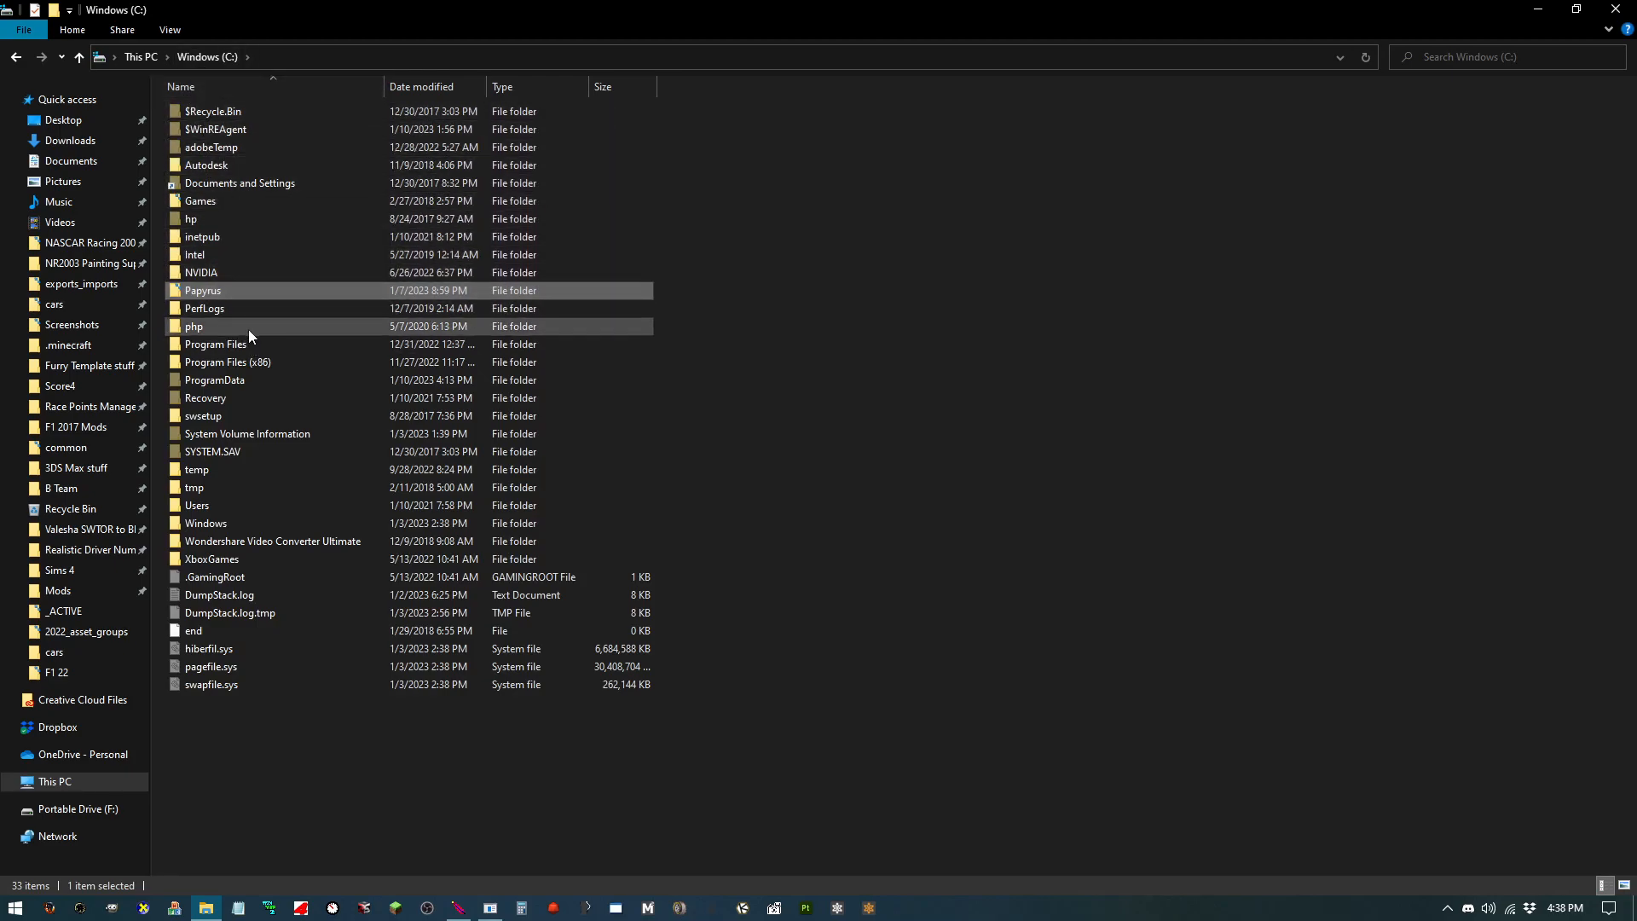
left_click(17, 60)
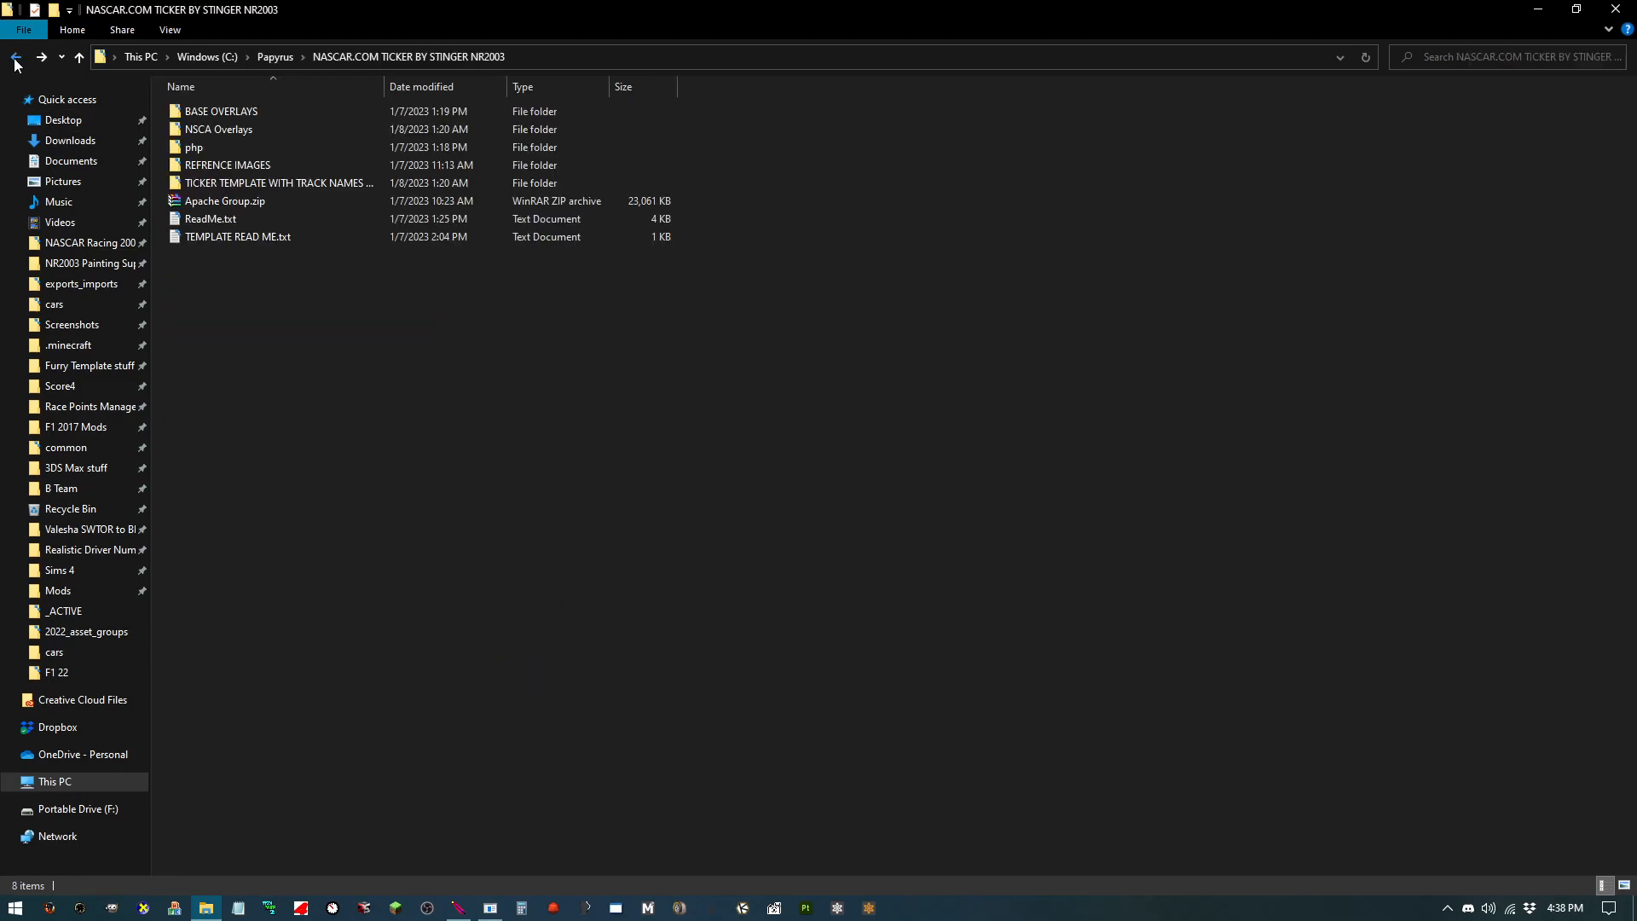
left_click(255, 204)
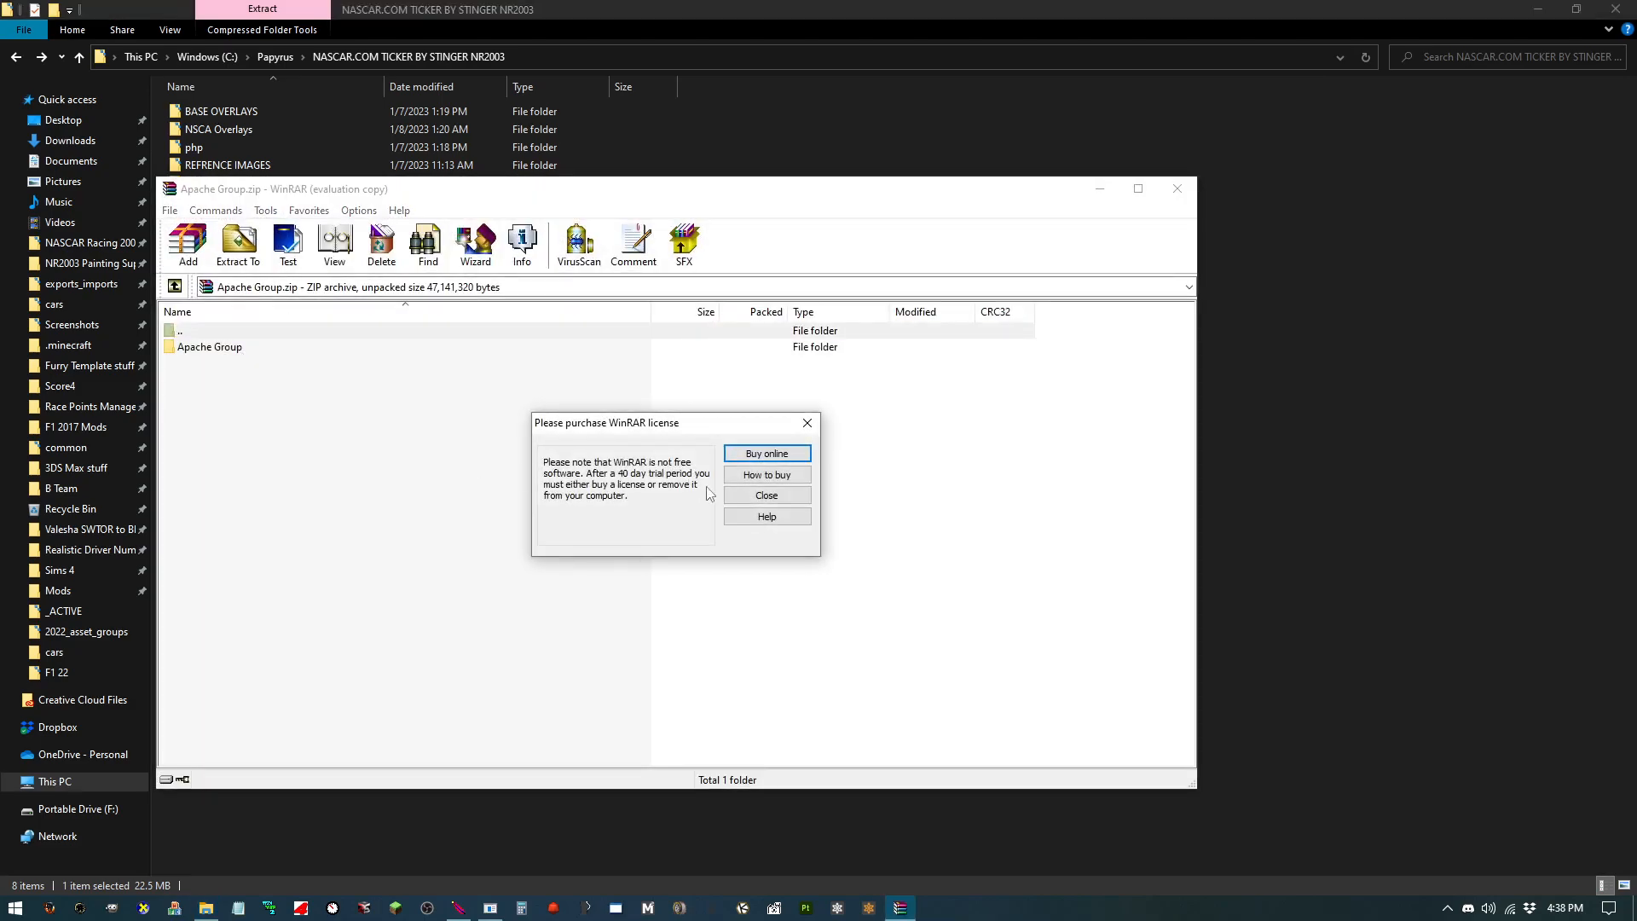
left_click(757, 507)
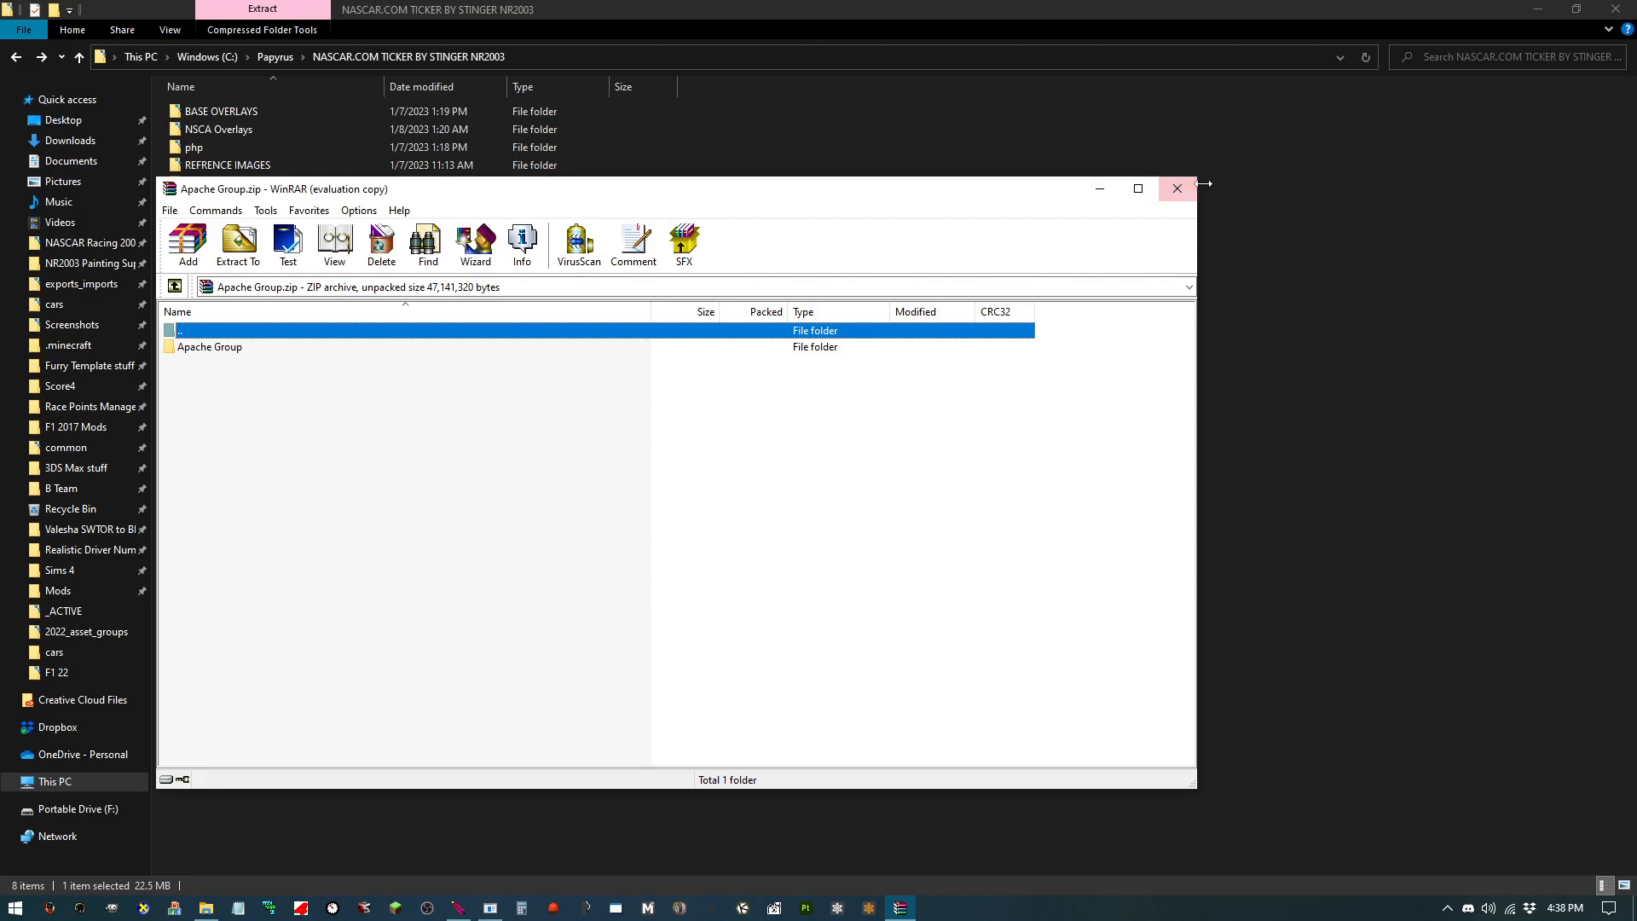
left_click(1177, 188)
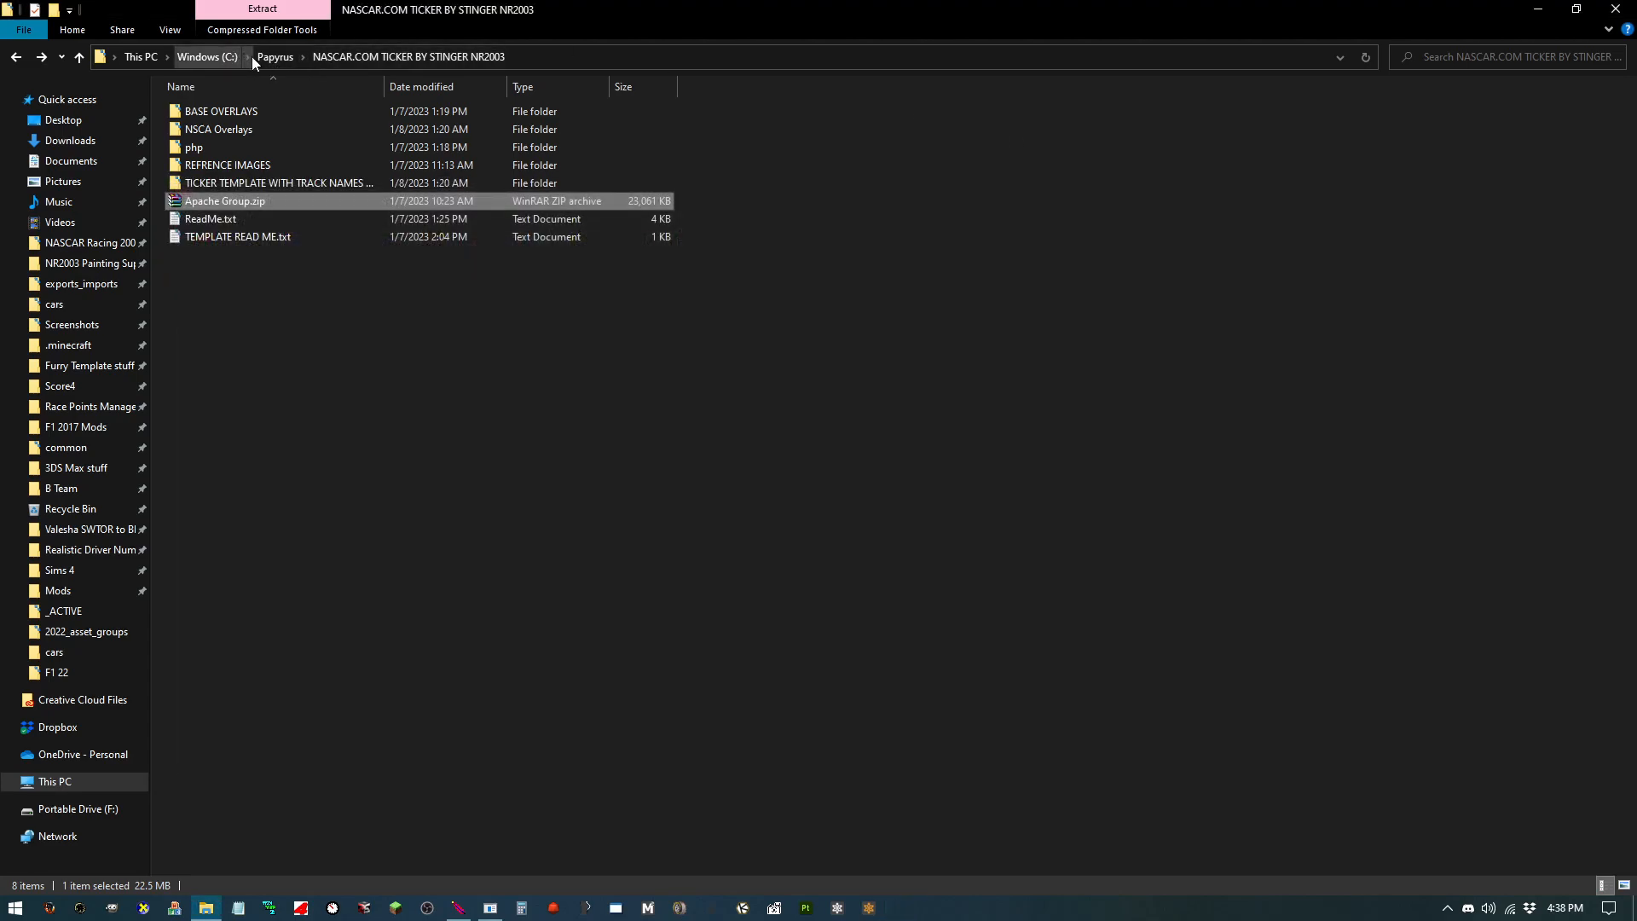
Step: Navigate to the Apache folder under Program Files (x86)\Apache Group on drive C
left_click(247, 57)
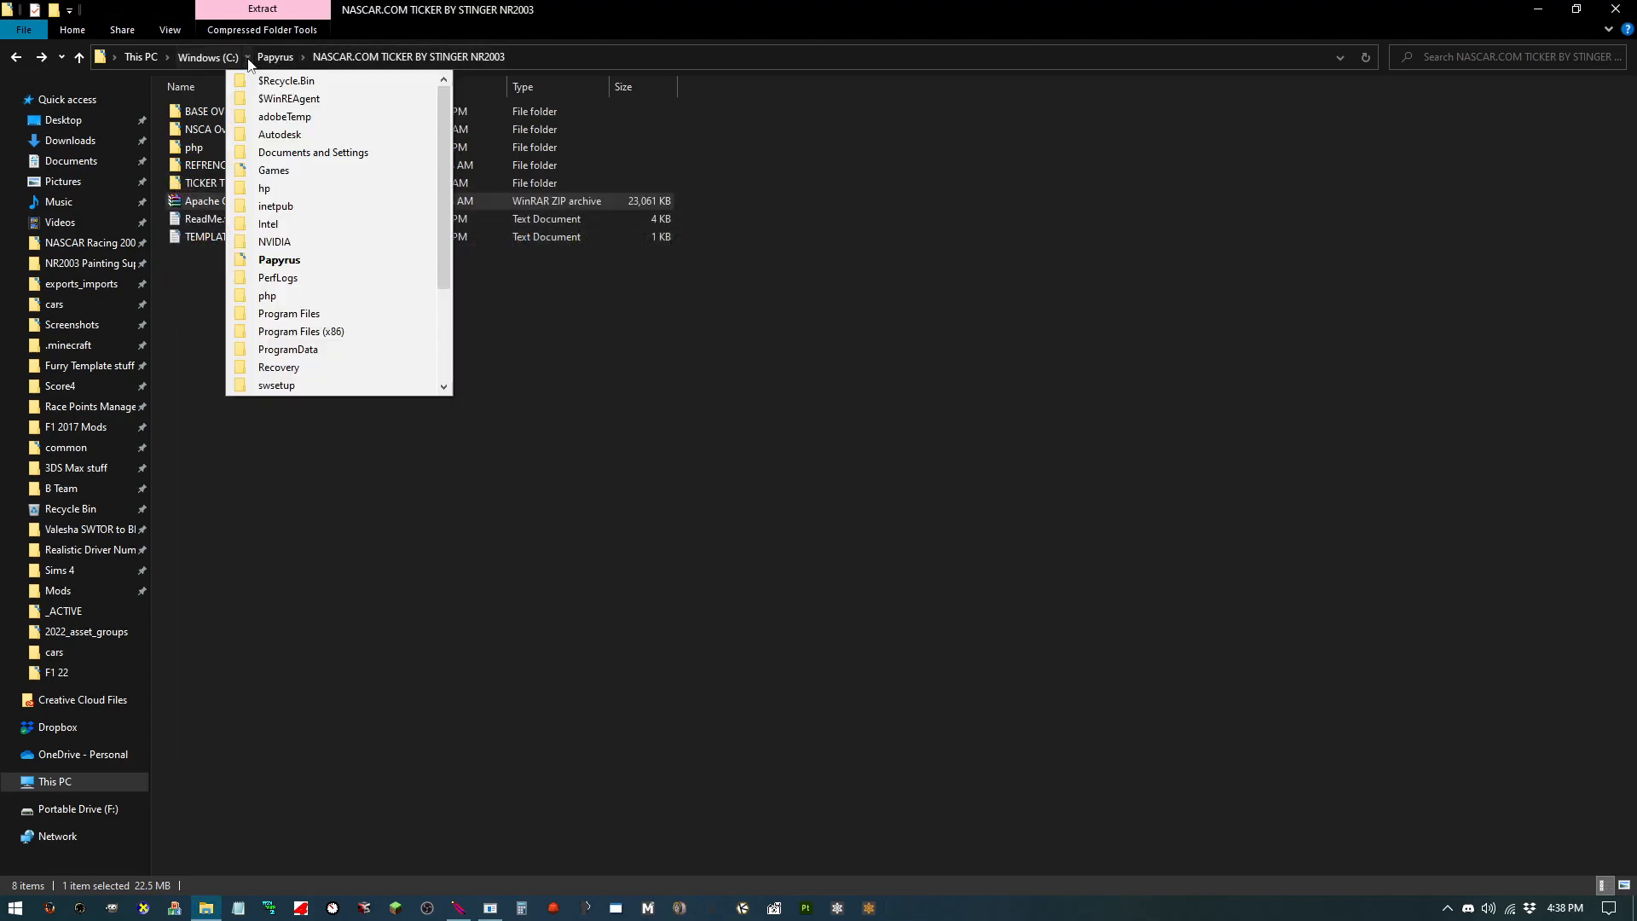
left_click(344, 332)
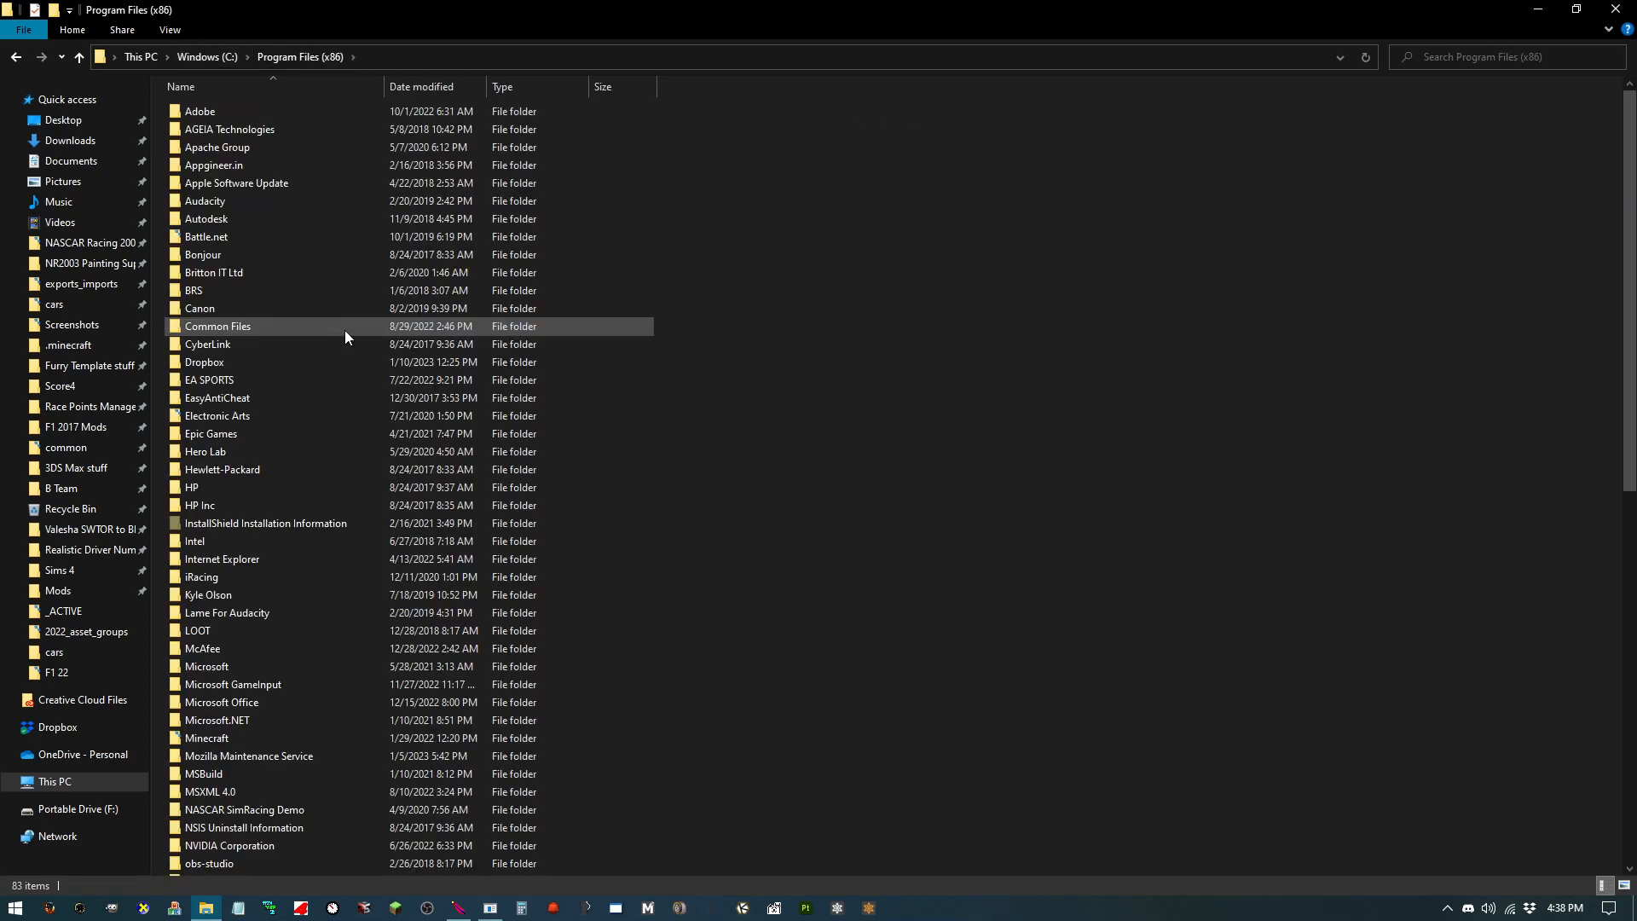
double_click(259, 148)
double_click(248, 114)
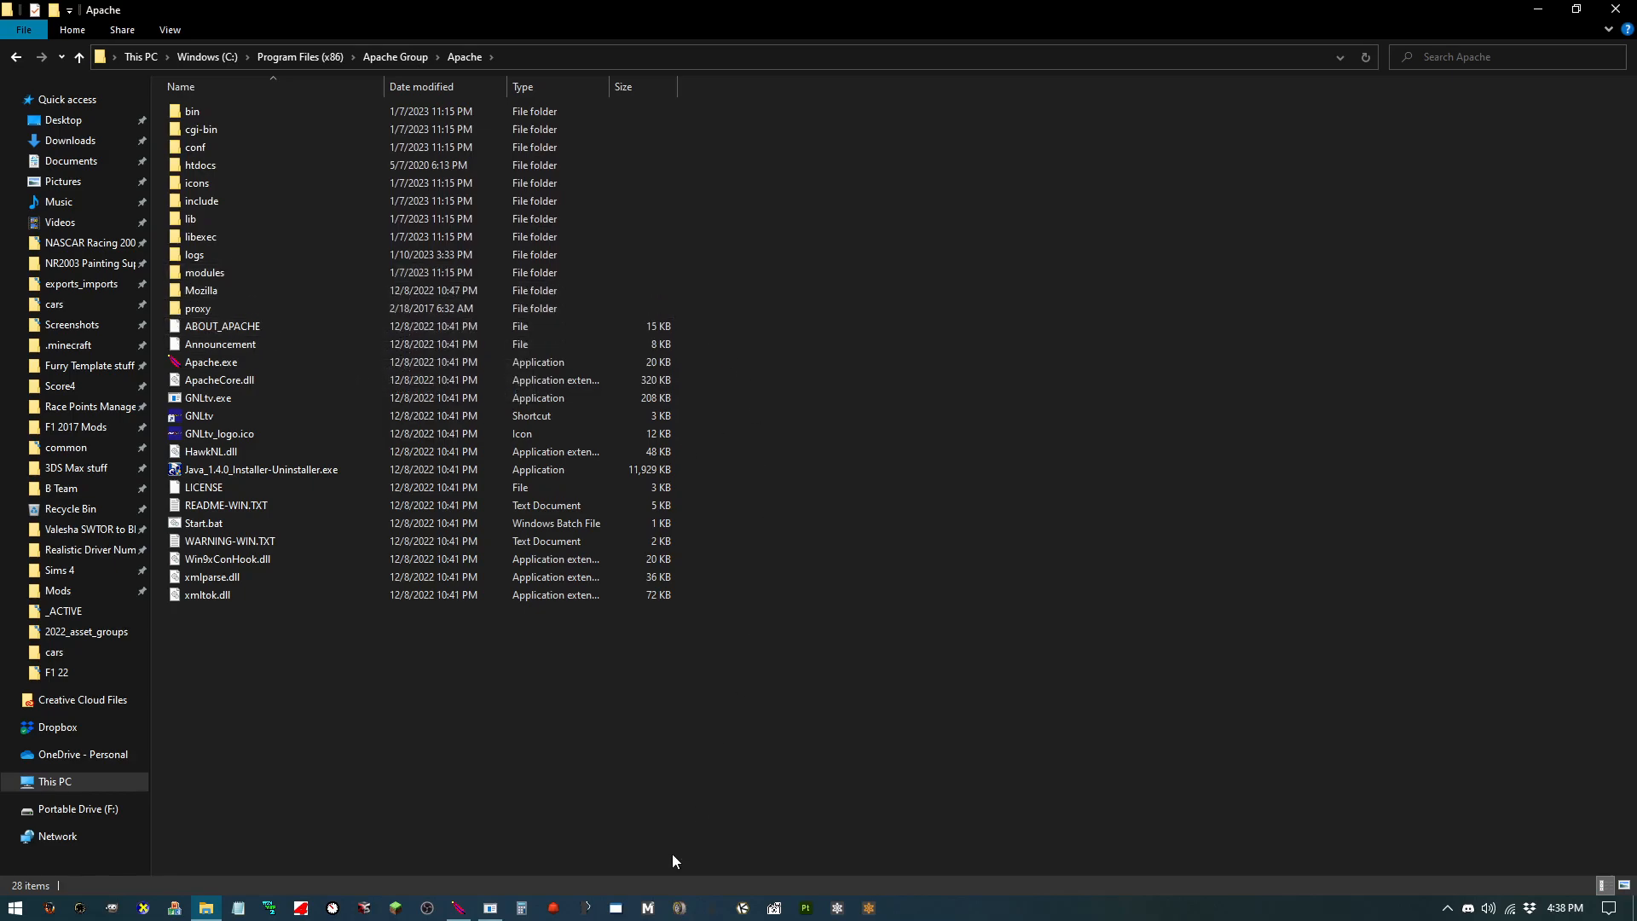
Step: Bring up the running Apache and GNLtv console windows and position the GNLtv window over the Apache one
mouse_move(473, 861)
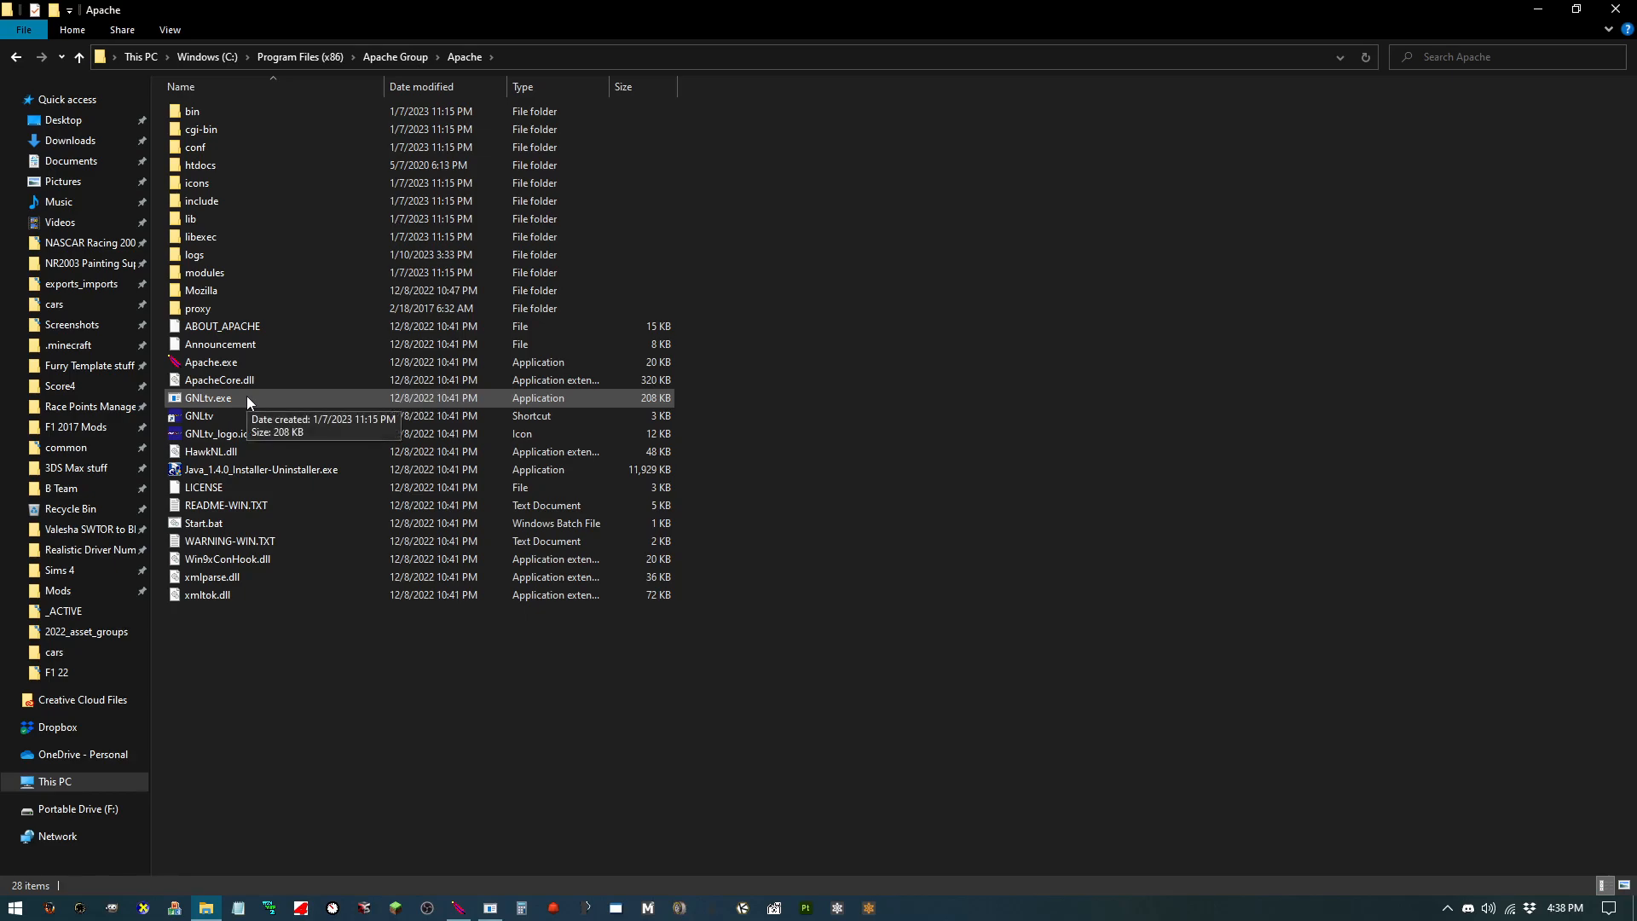
left_click(463, 909)
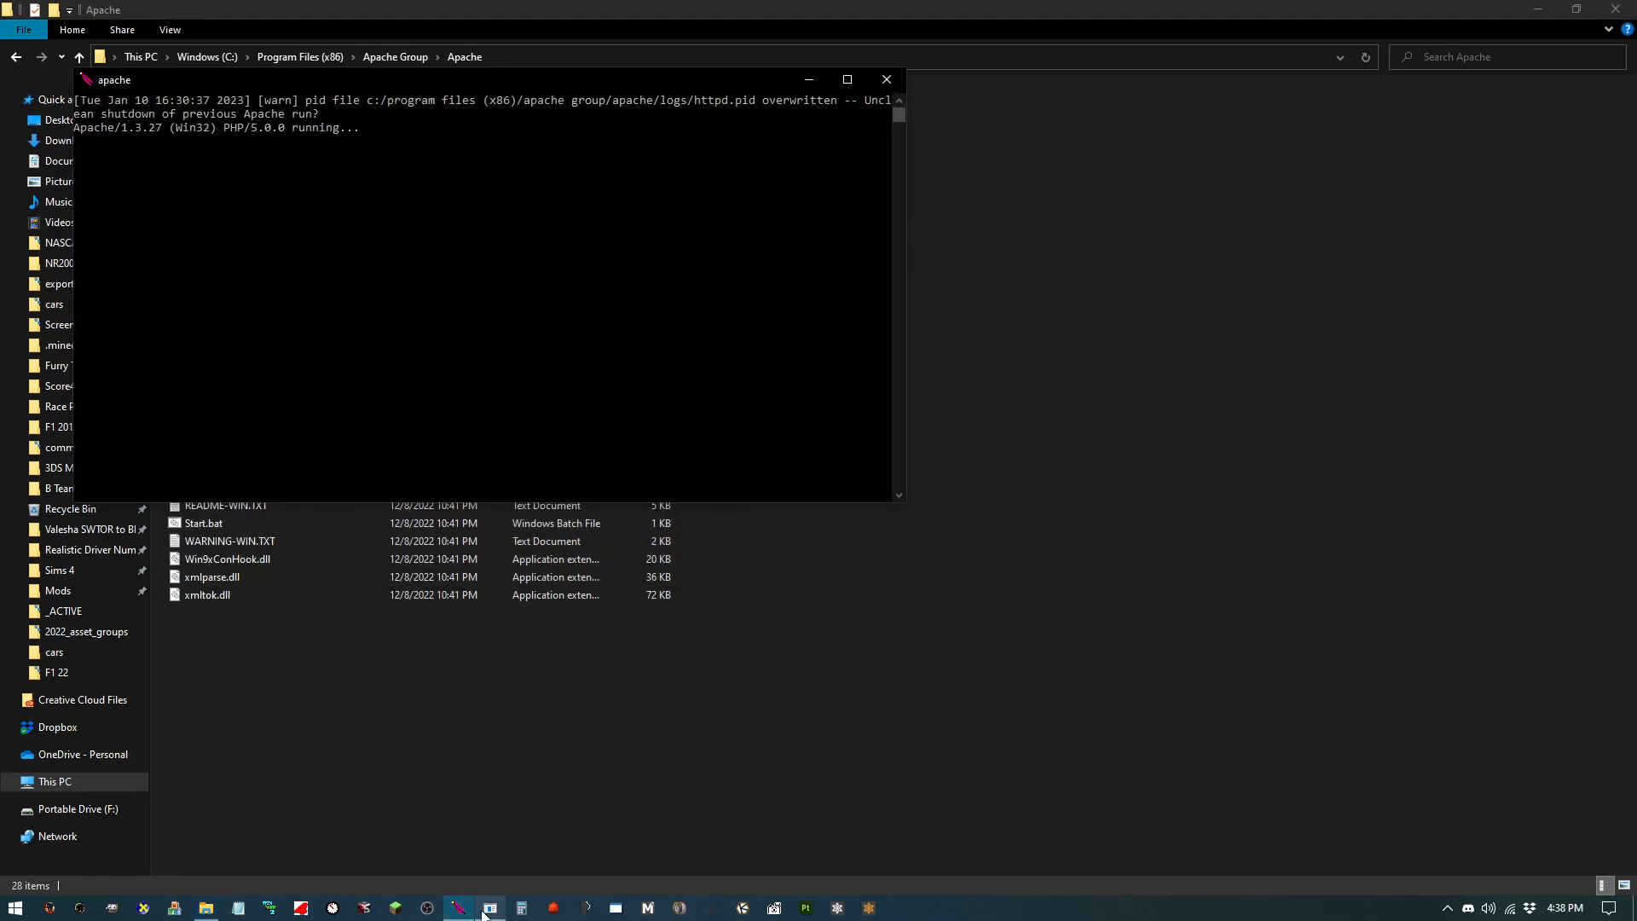
left_click(482, 914)
left_click_drag(437, 145, 1117, 168)
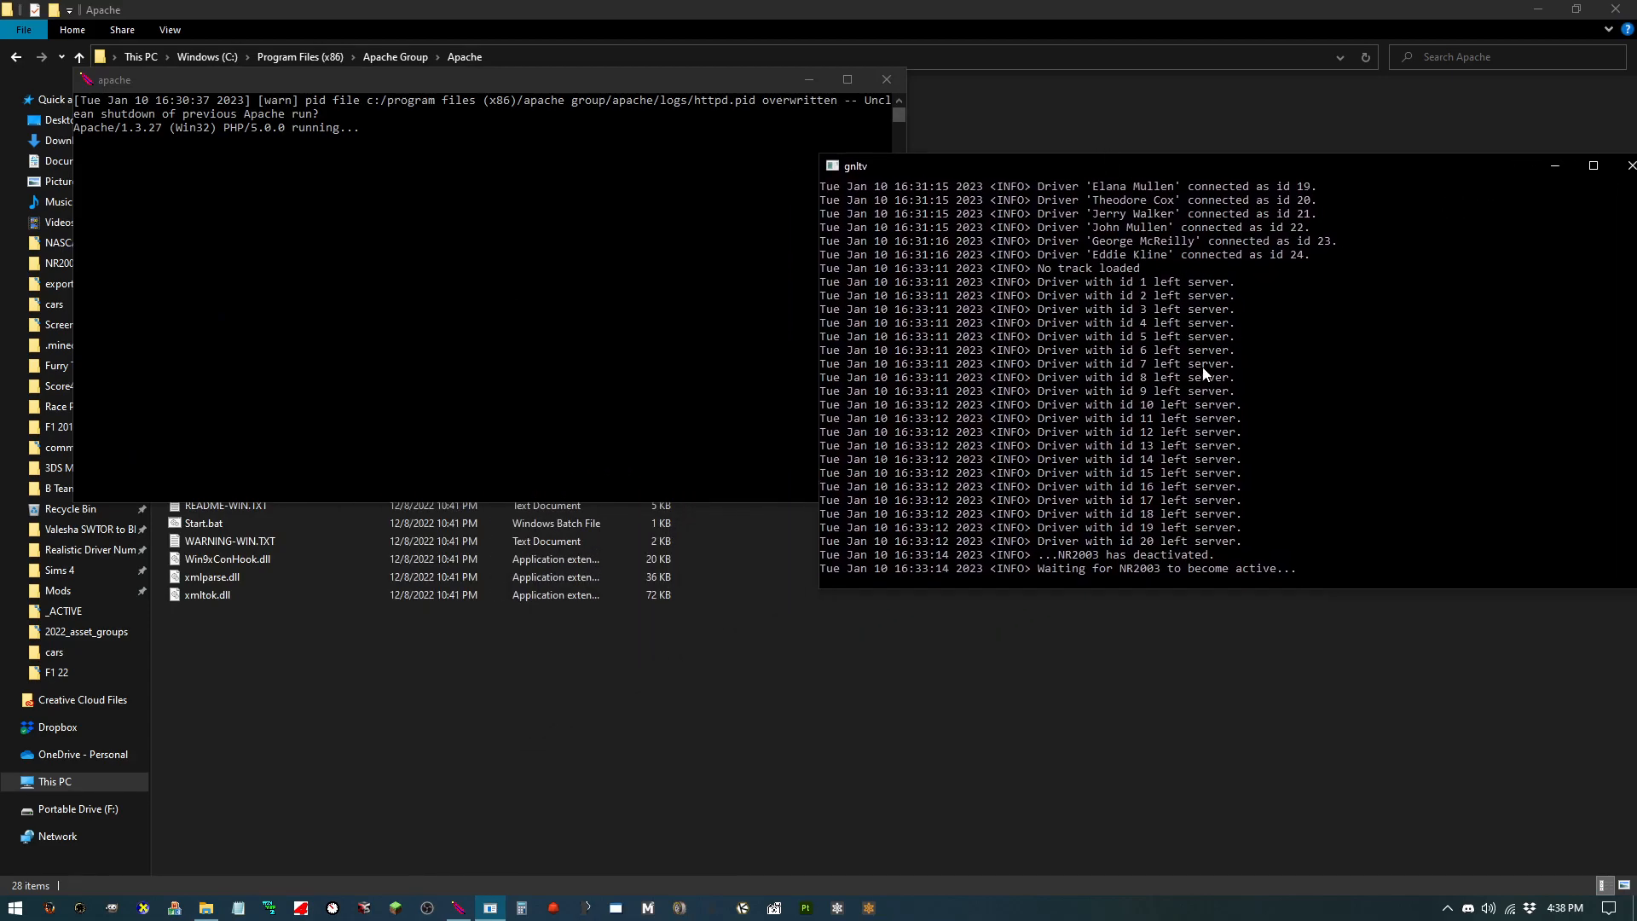
scroll(1181, 315, "up", 10)
scroll(1168, 342, "down", 15)
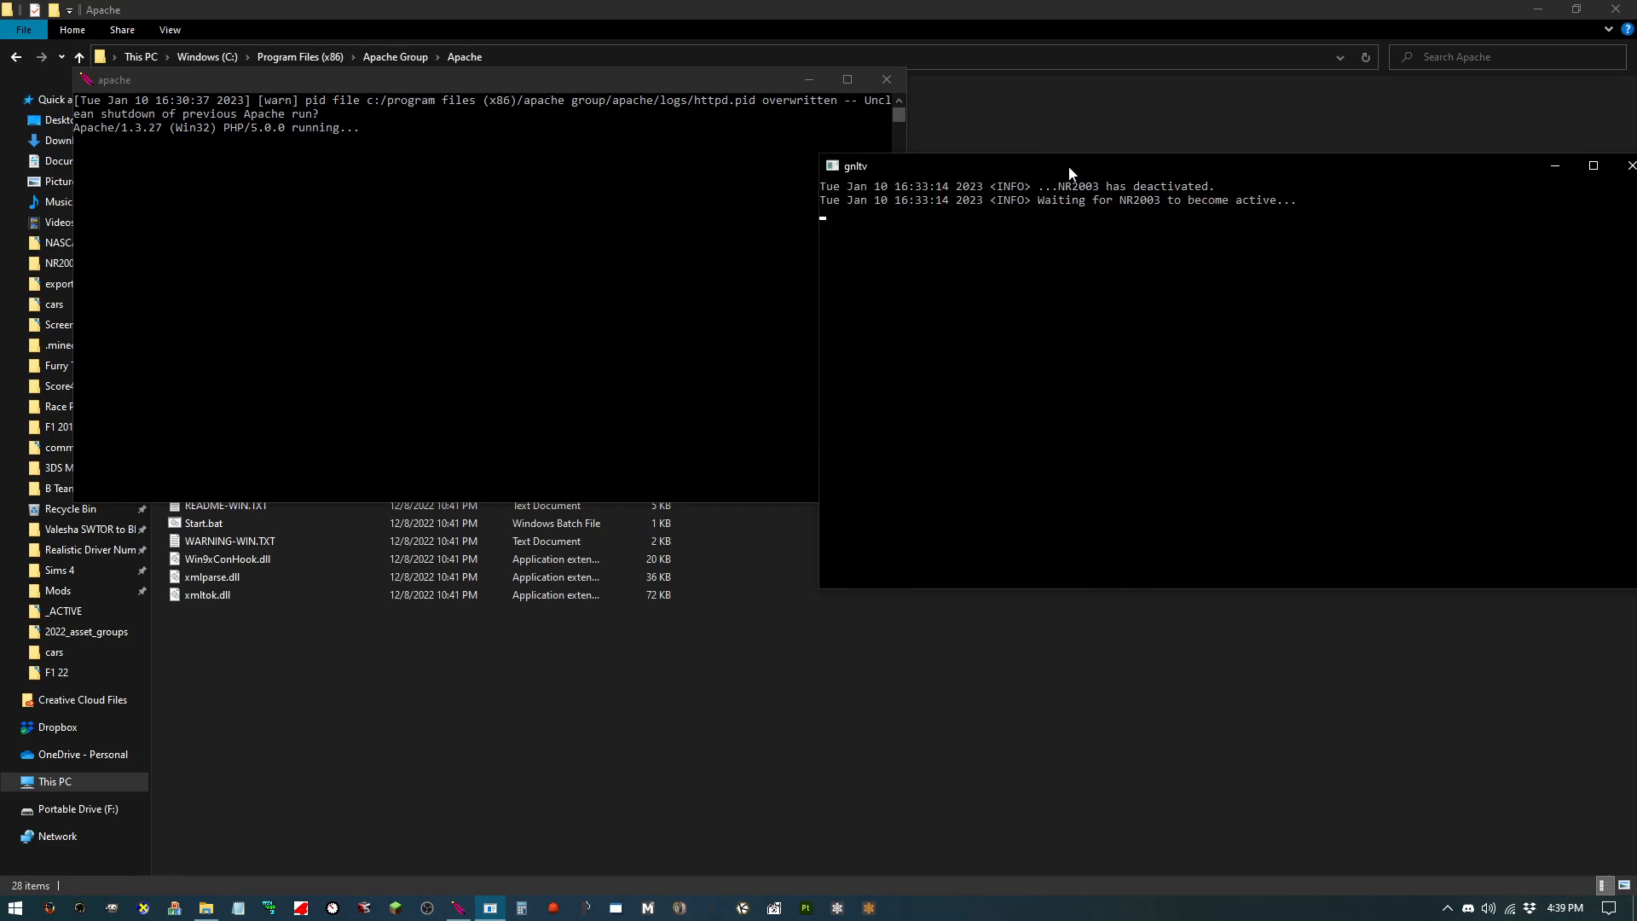
left_click_drag(1070, 168, 1002, 160)
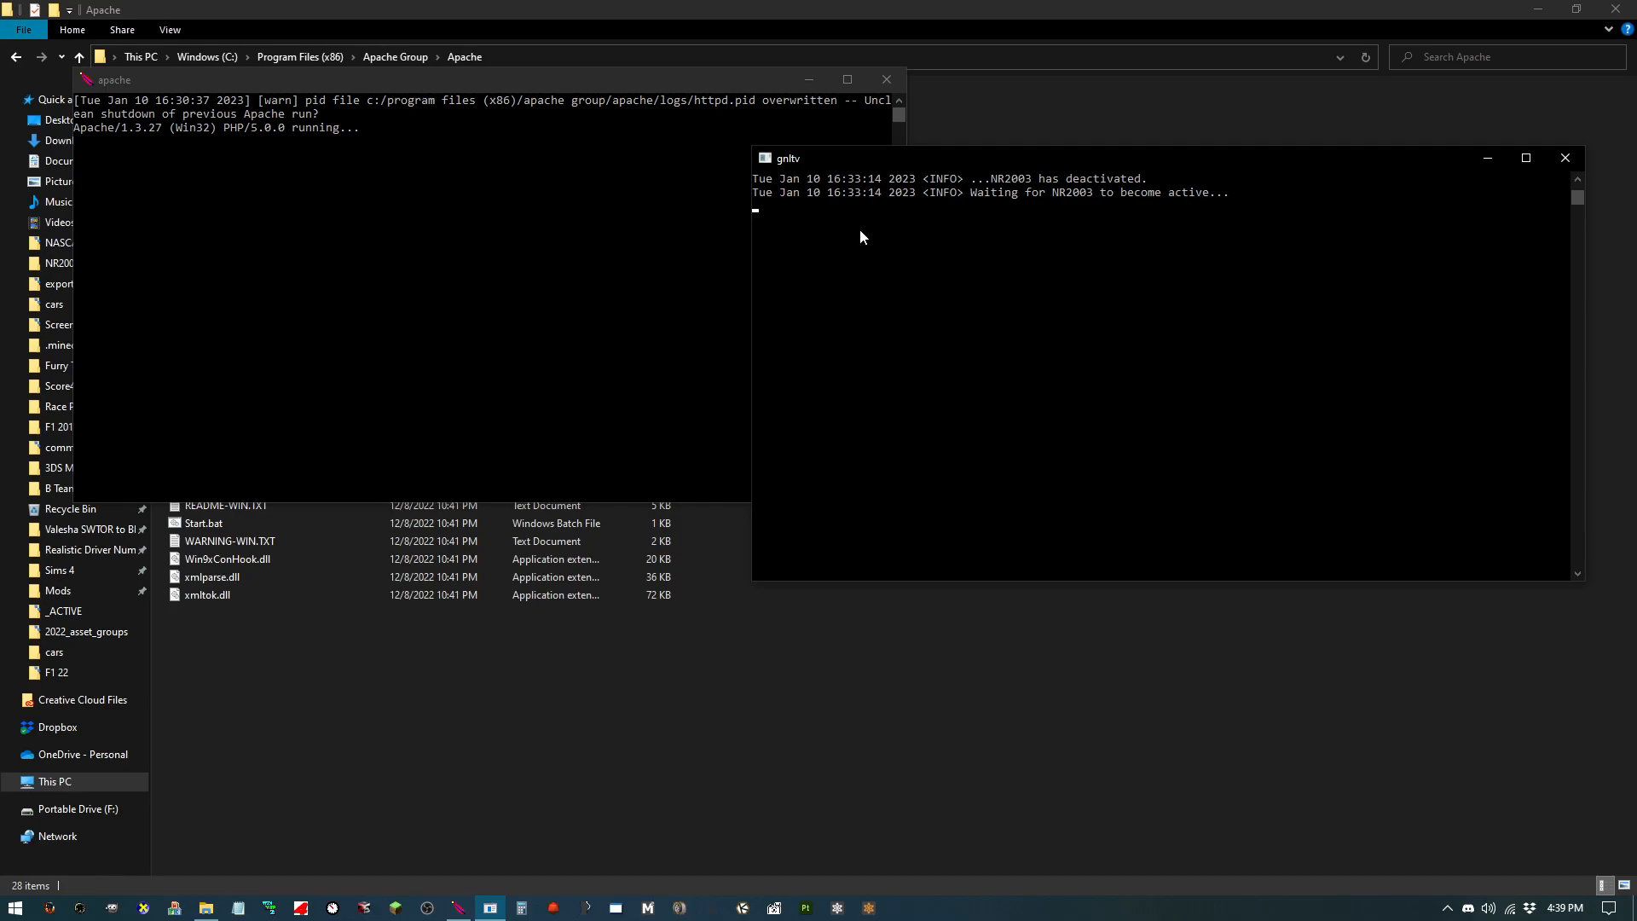
left_click_drag(978, 157, 299, 176)
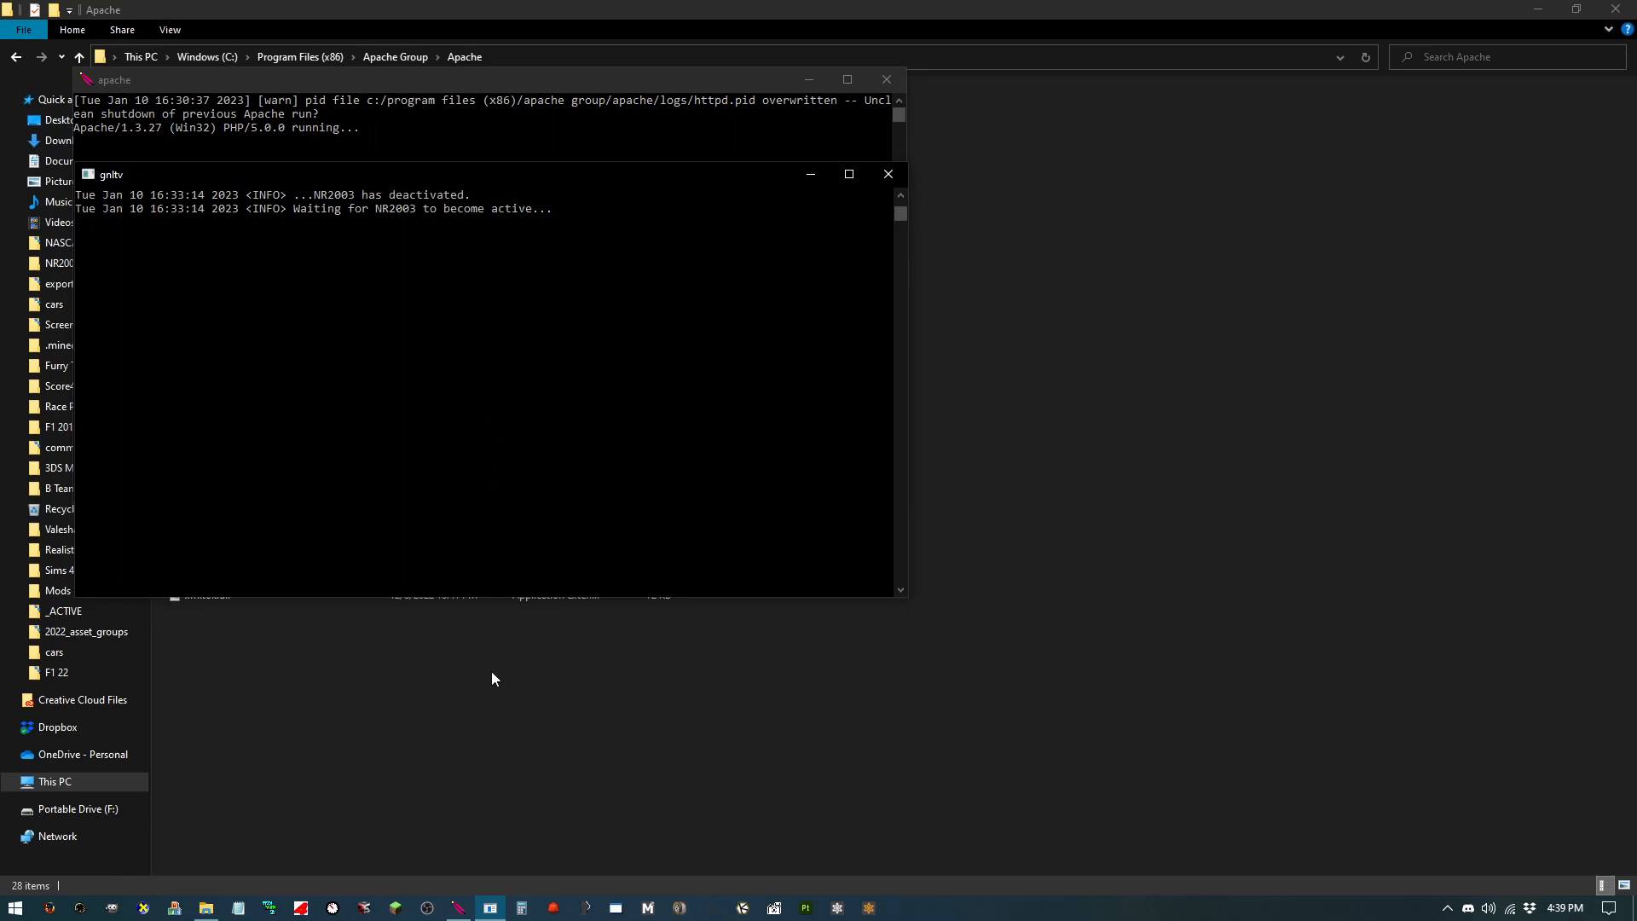
Step: Open the web browser and load the local page 127.0.0.1/web/
left_click(48, 907)
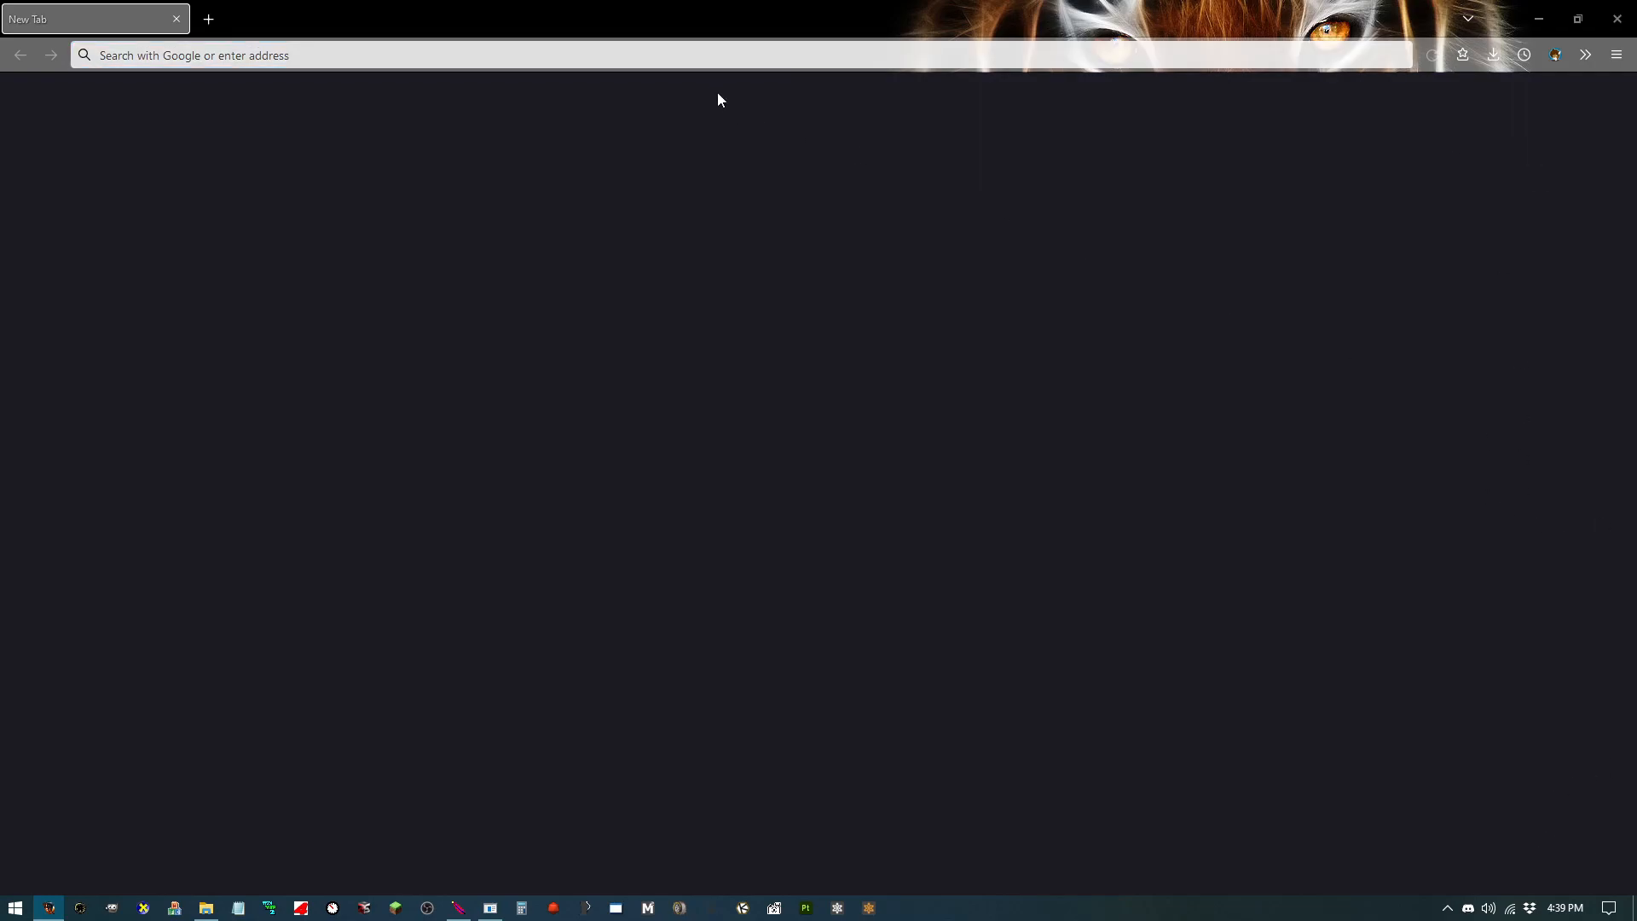
type("123")
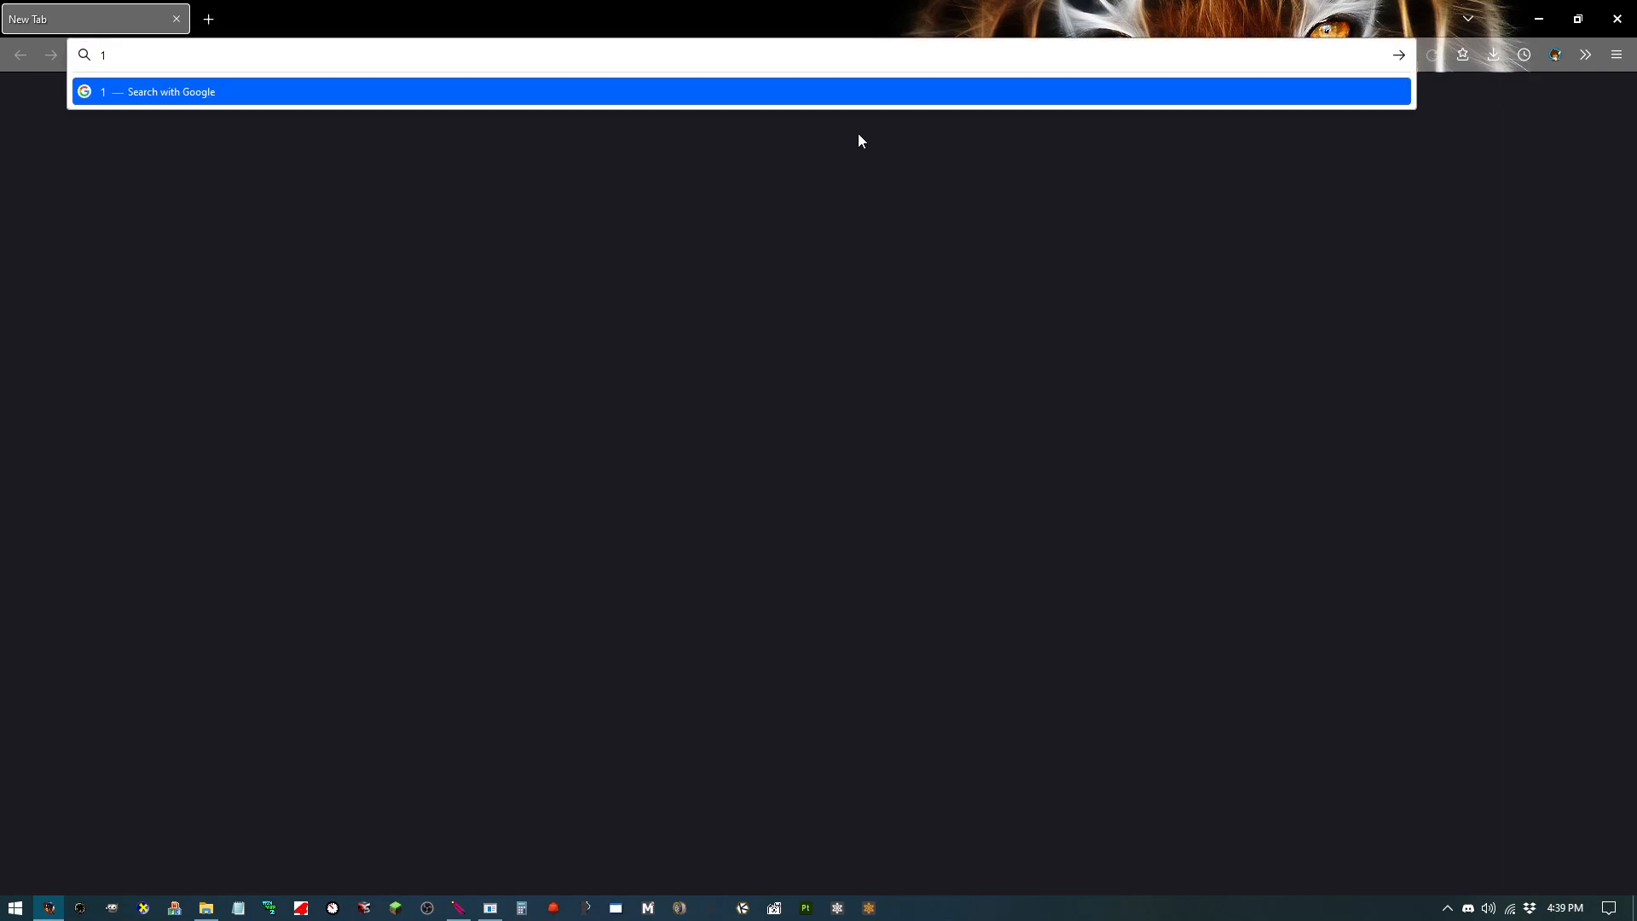
key("BackSpace")
type("7.0.0.1")
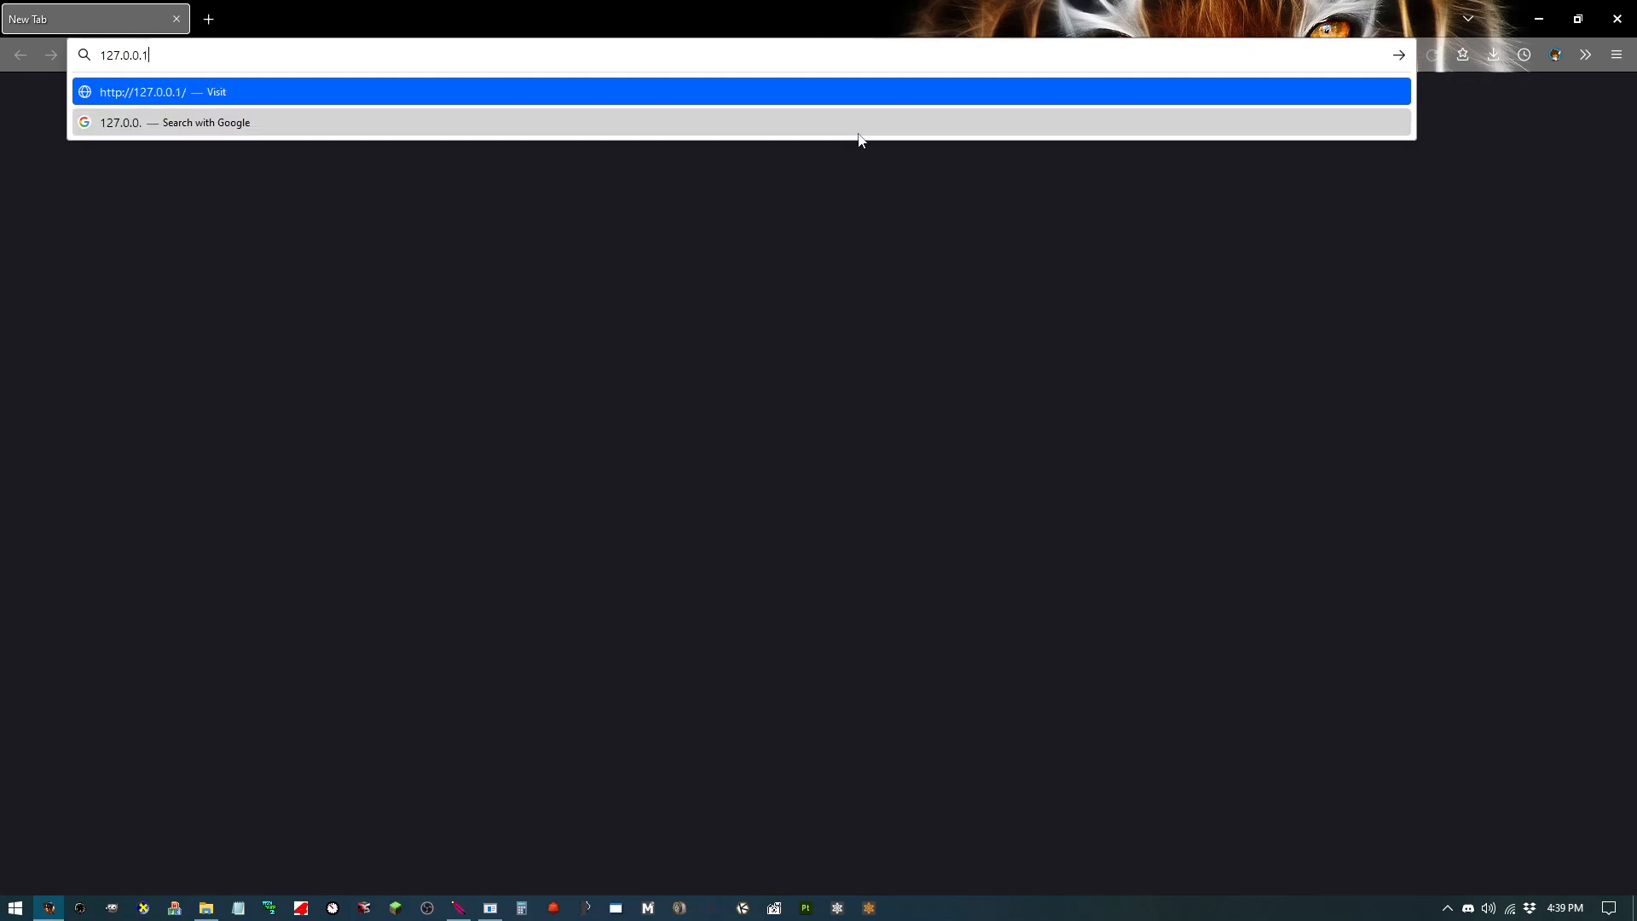
type("/w")
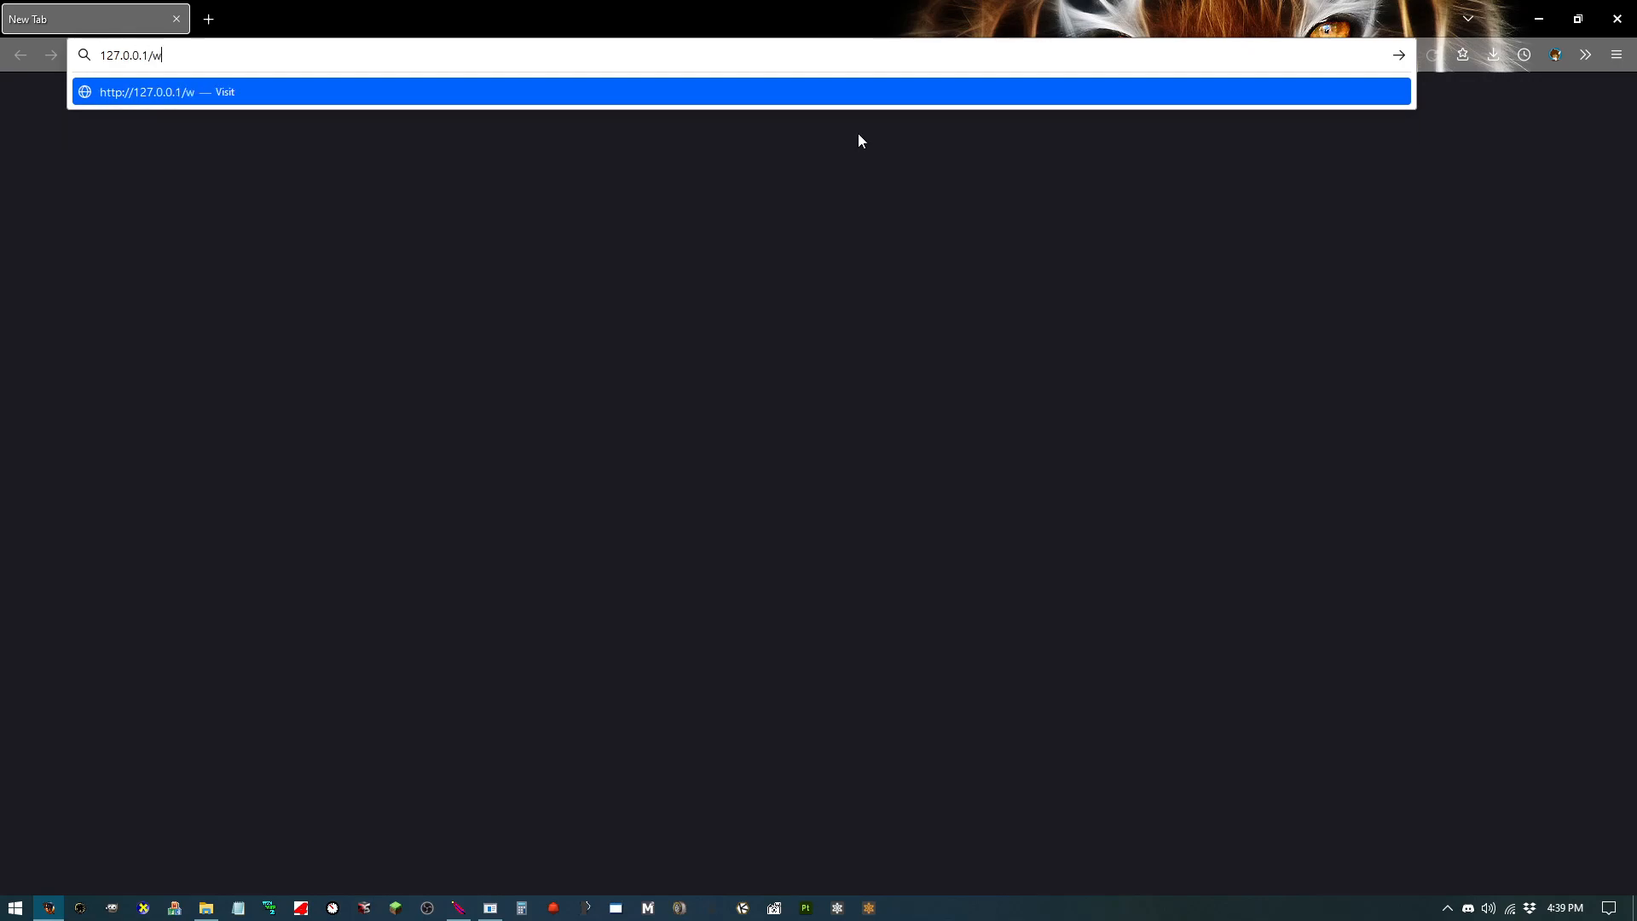
type("eb/")
key("Return")
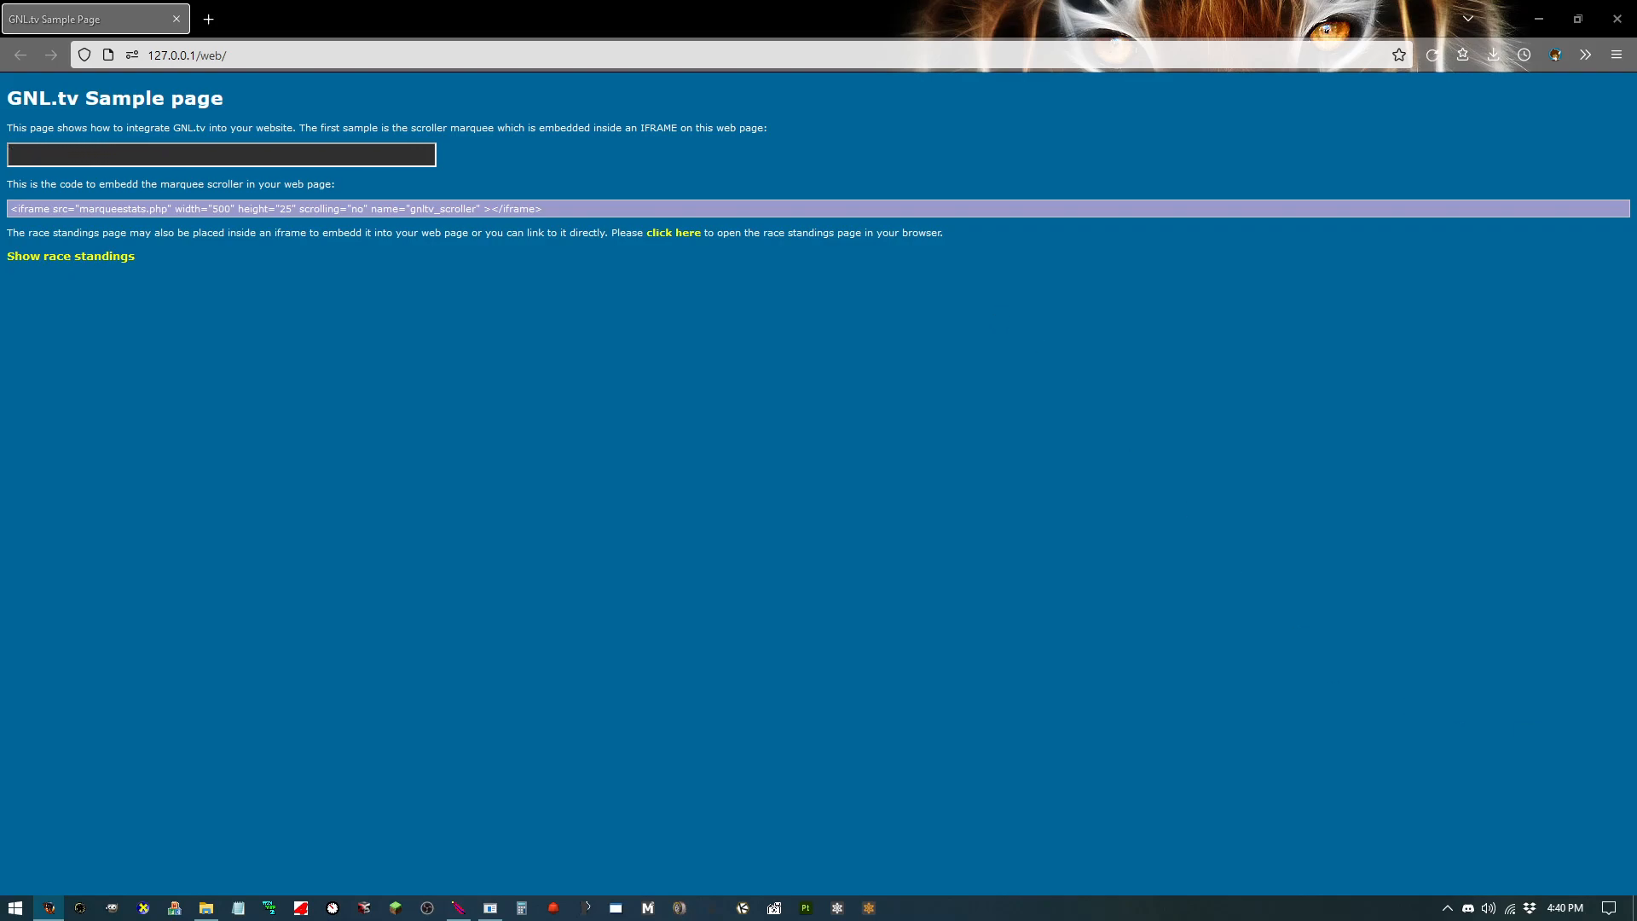
Step: Maximize the OBS window and preview the NR2003 Recordings scene before switching back to the Desktop Capture scene
left_click_drag(1636, 149, 711, 101)
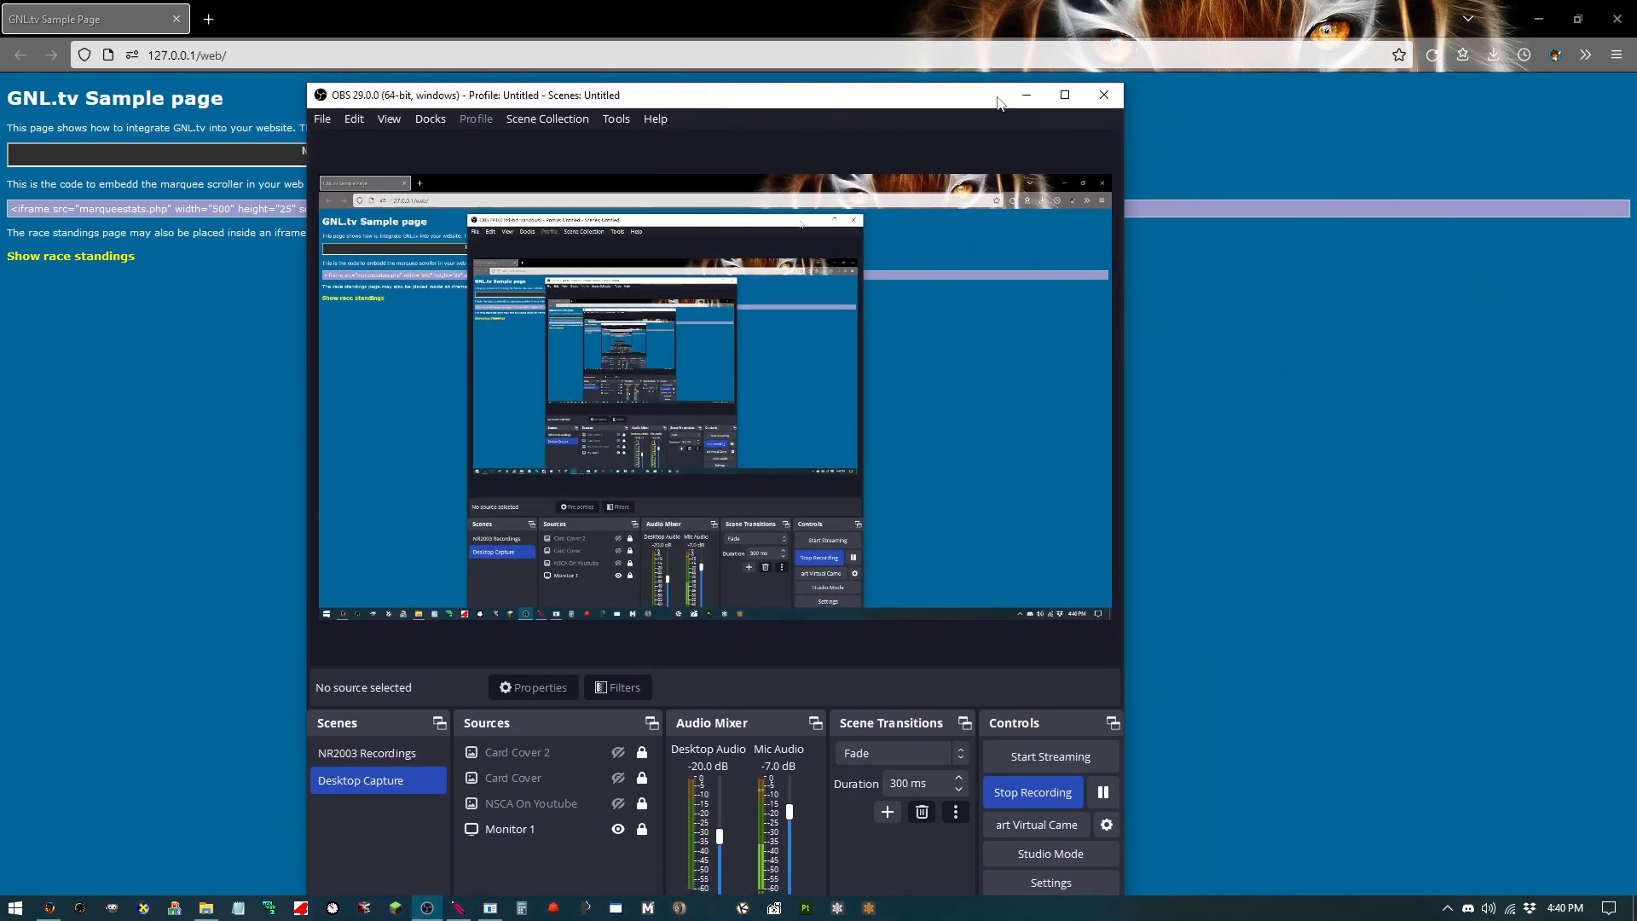
left_click(1076, 97)
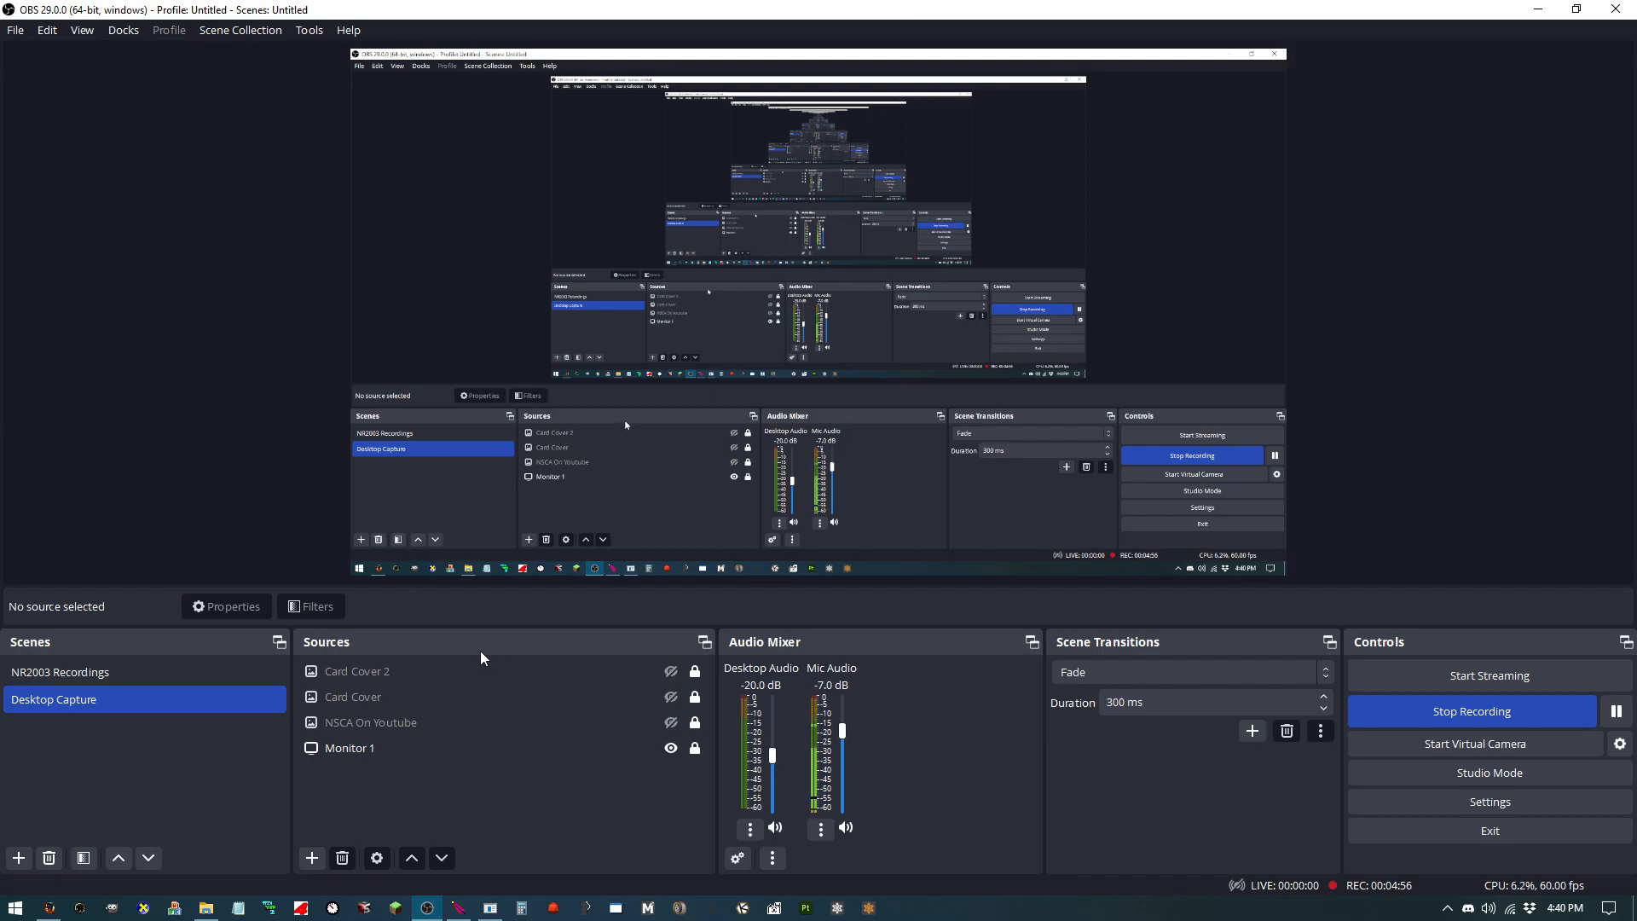
left_click(181, 672)
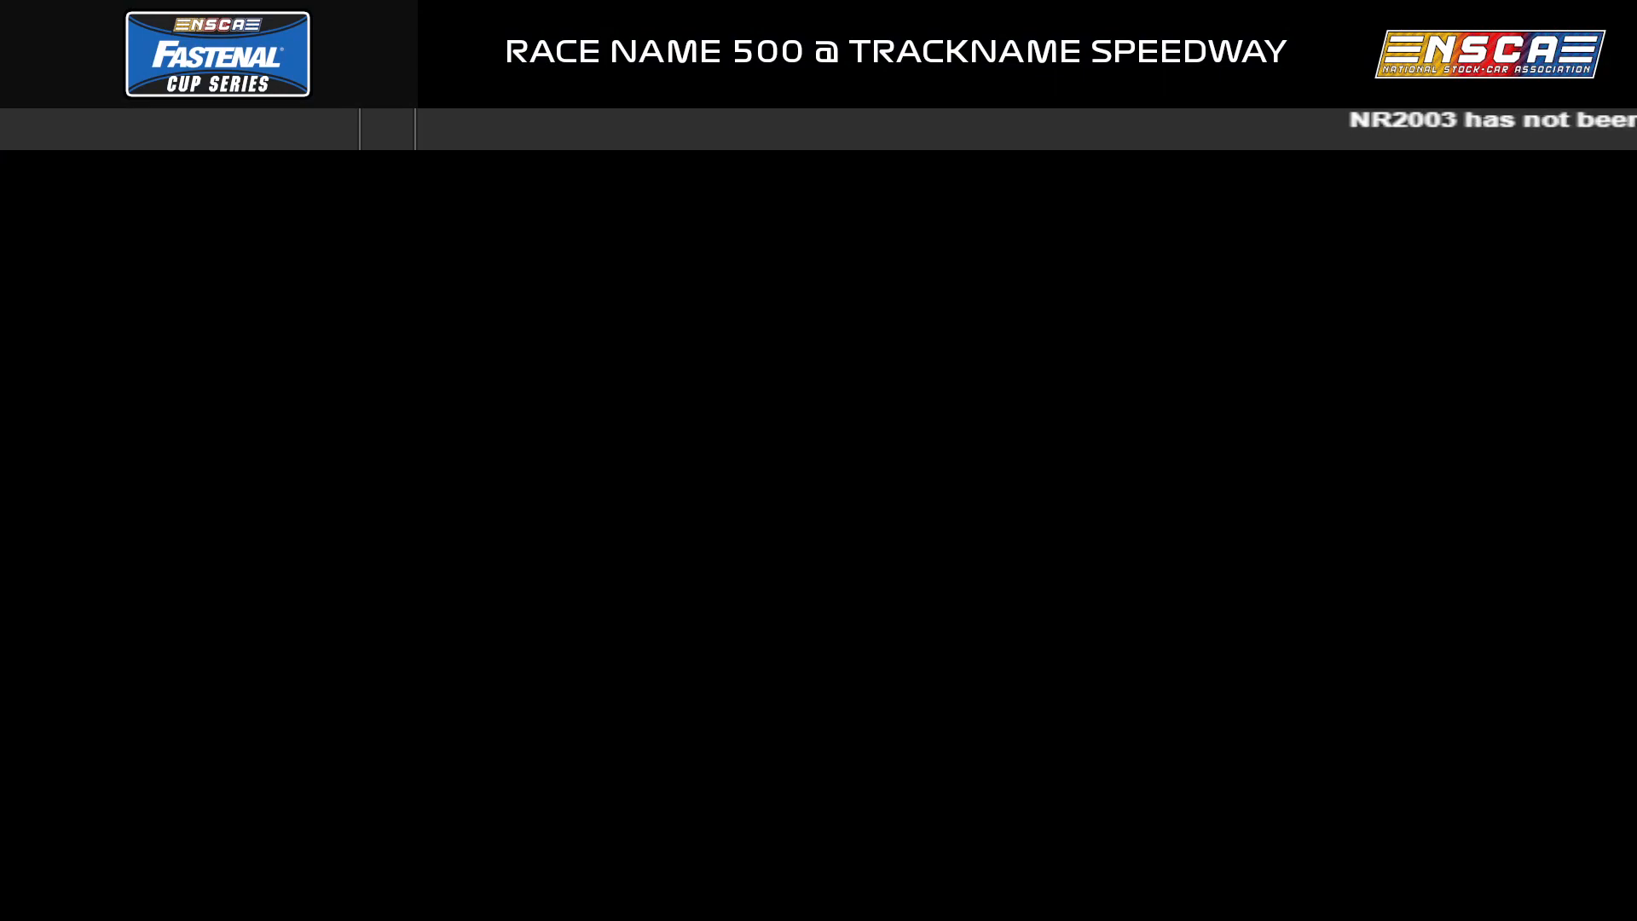
left_click(190, 699)
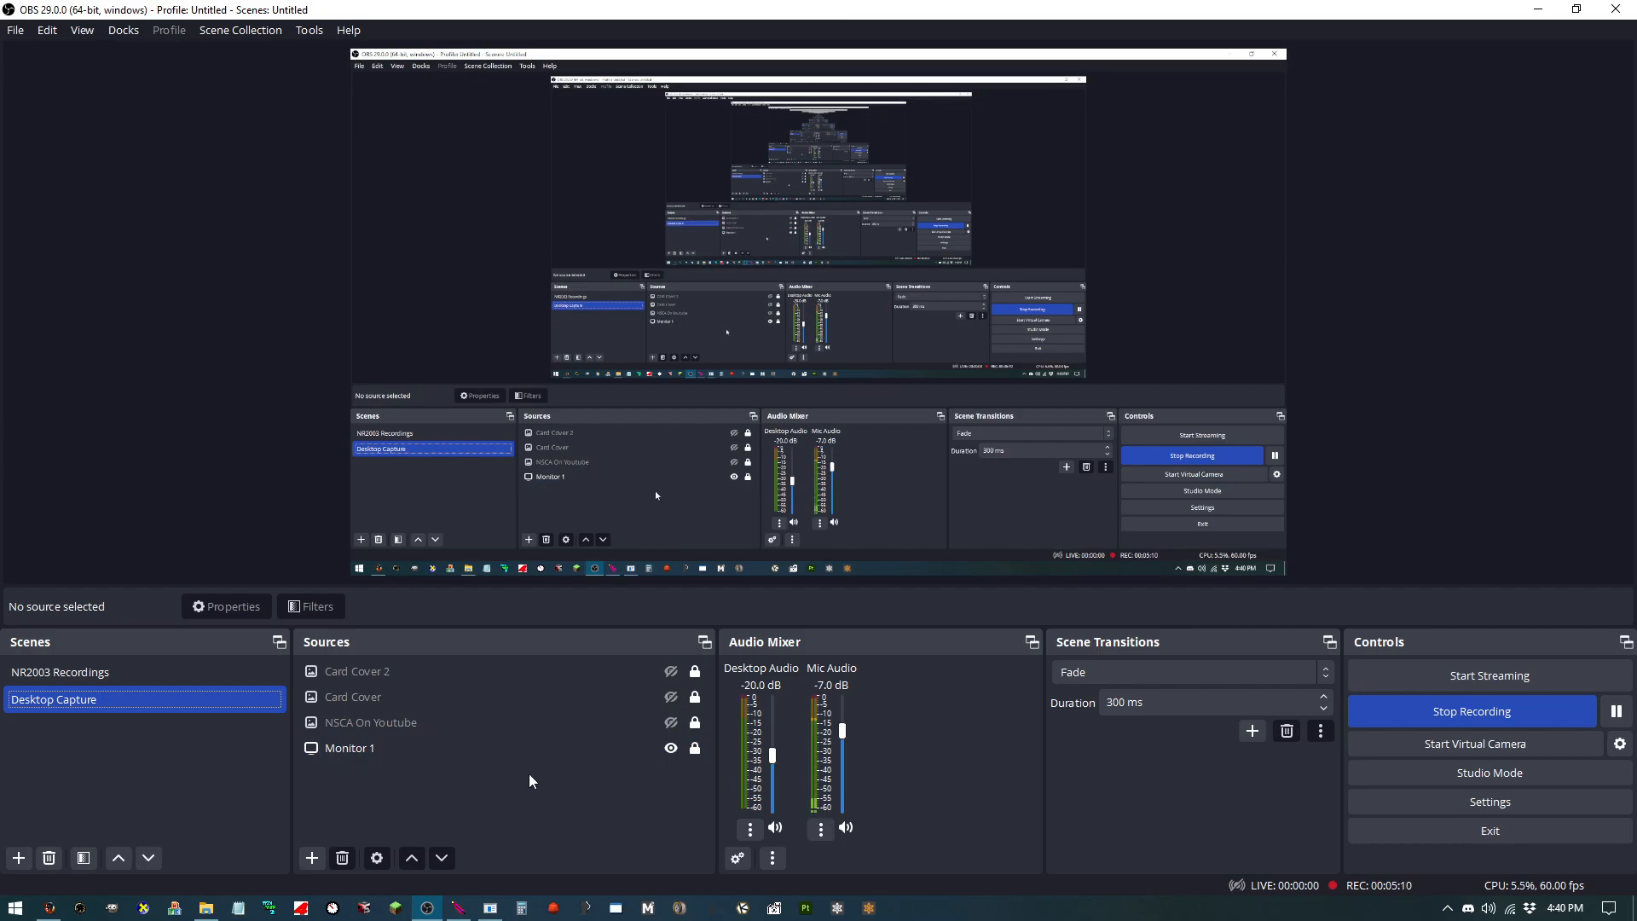
Step: Add a new Image source named "ticker bg" to the Desktop Capture scene
left_click(312, 858)
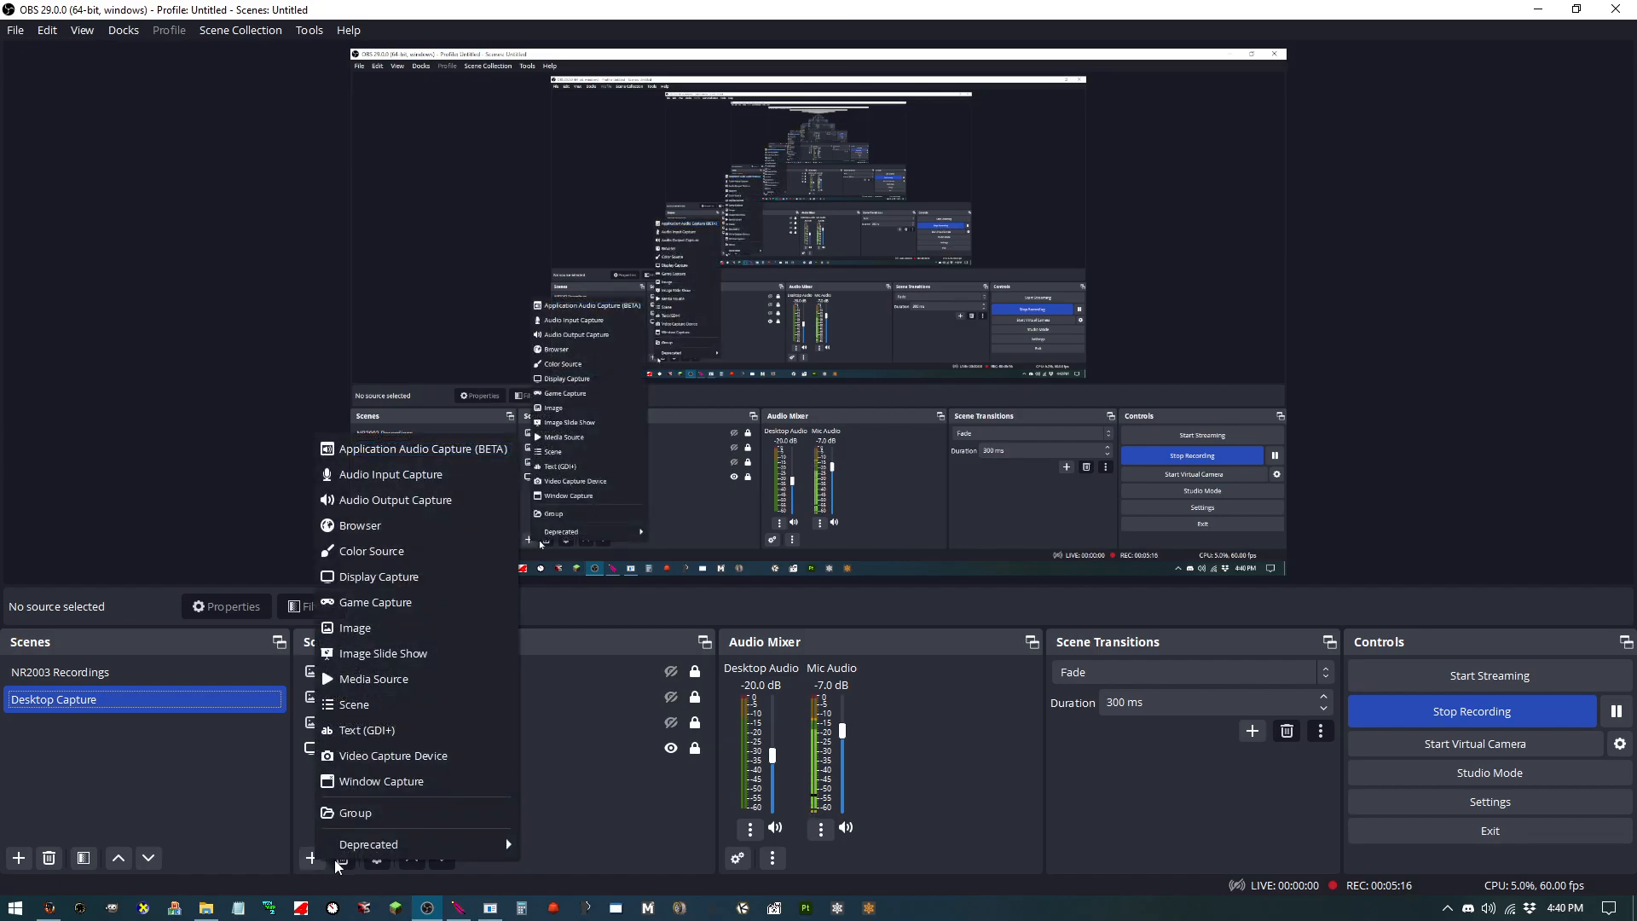
left_click(434, 628)
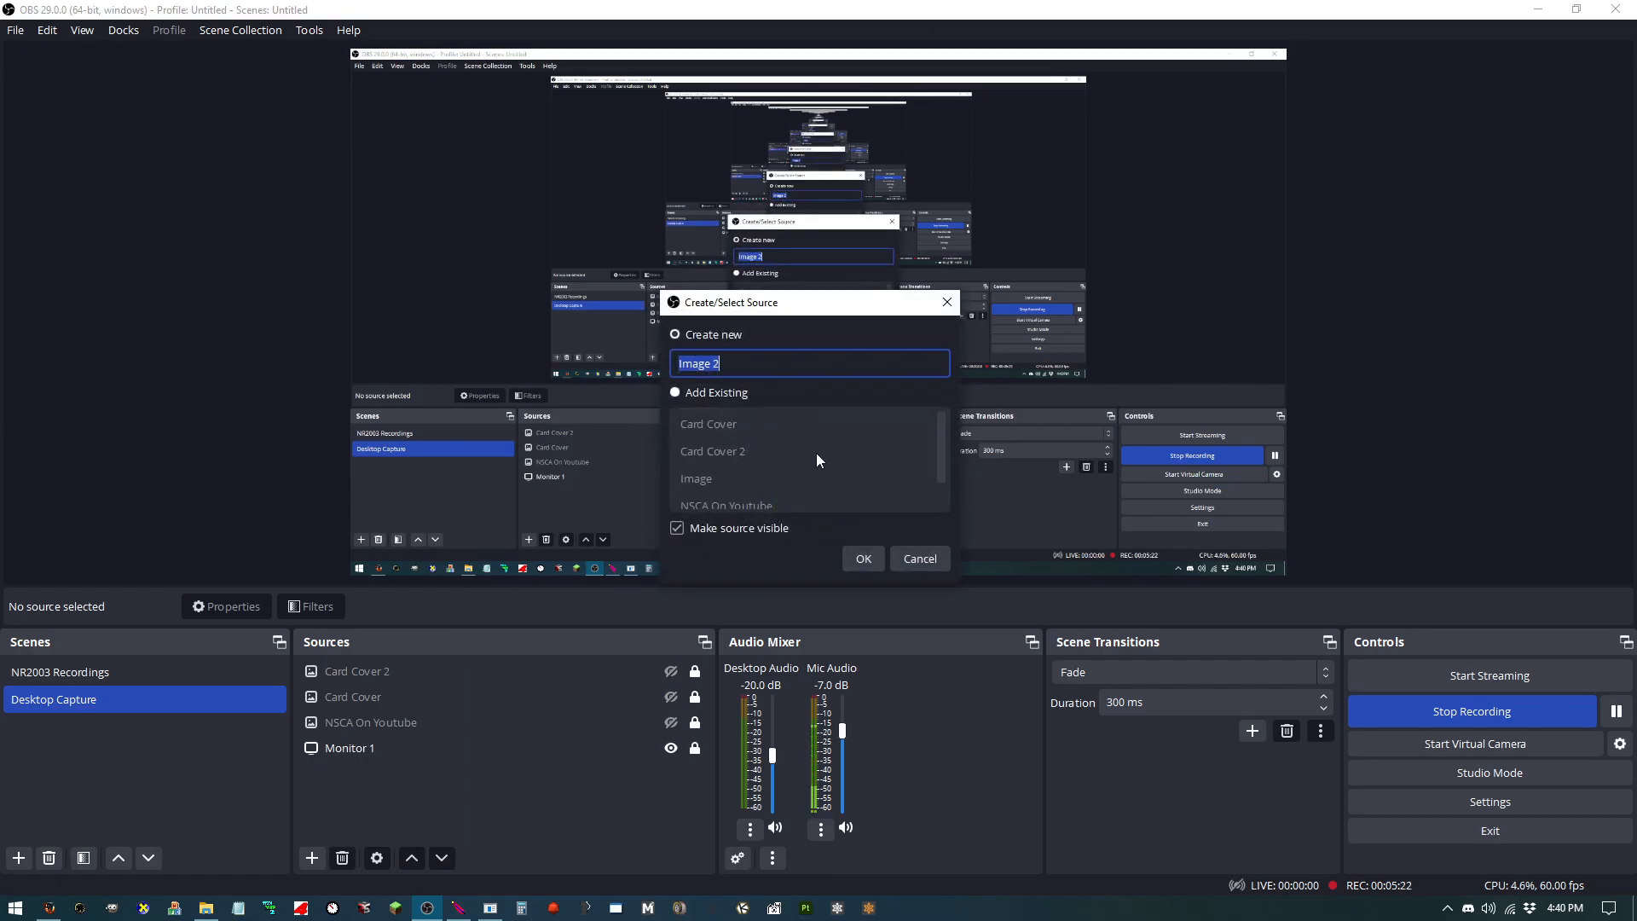
type("ticker bg")
left_click(866, 550)
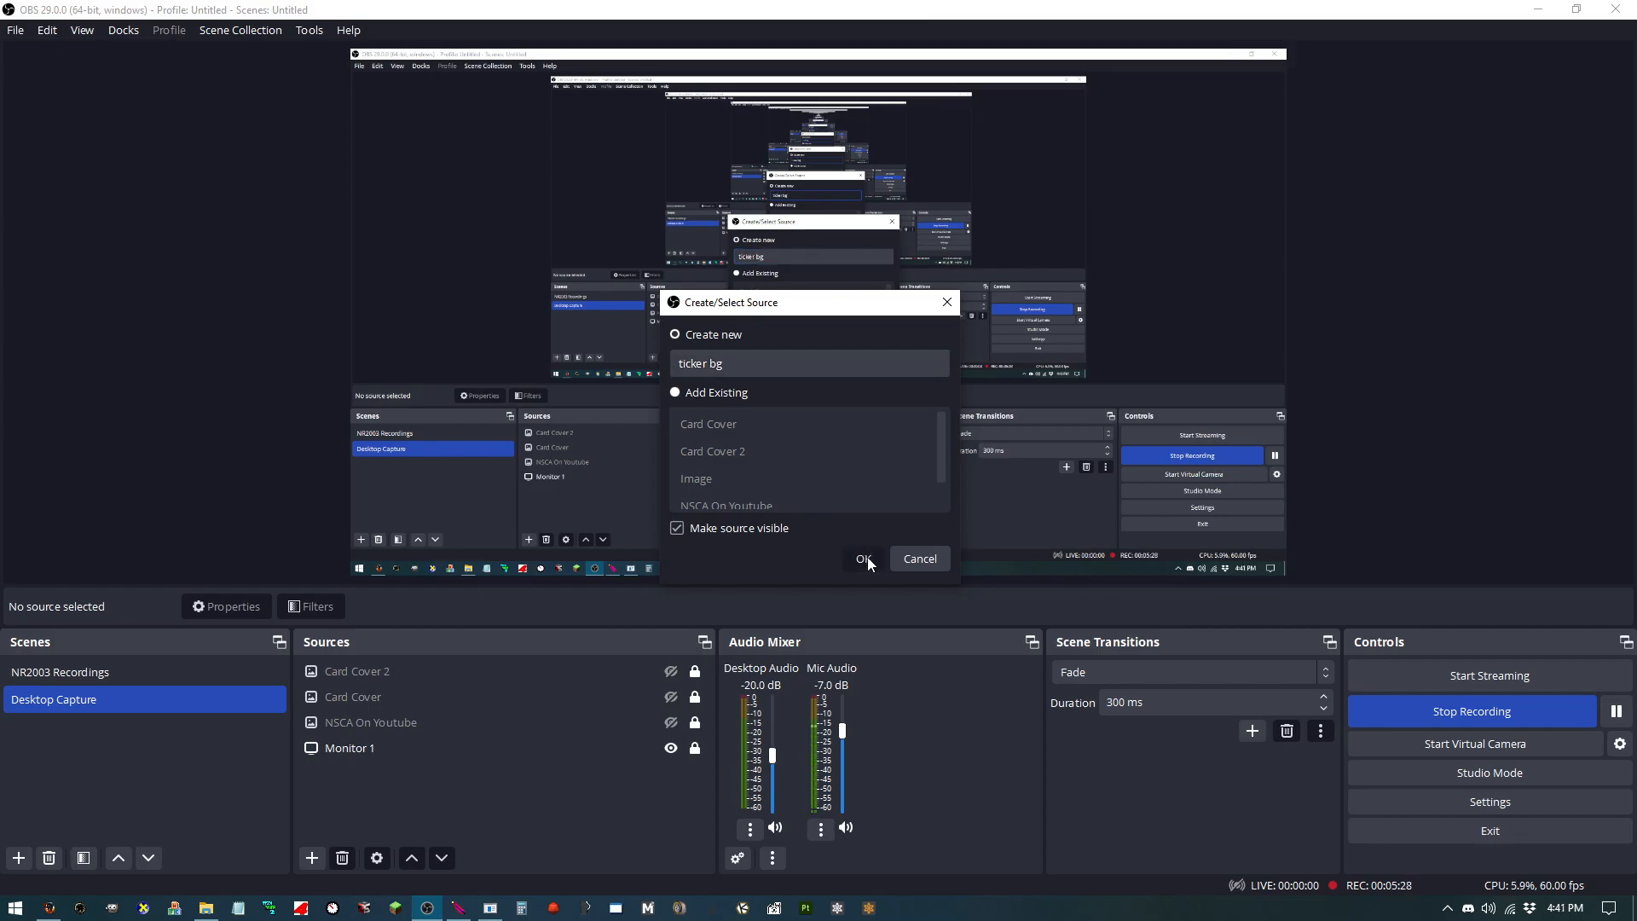
Step: Set the ticker bg image file to CUPSERIESOVERLAY.png from the NASCAR.COM TICKER BY STINGER NR2003\BASE OVERLAYS folder and confirm
left_click(1061, 459)
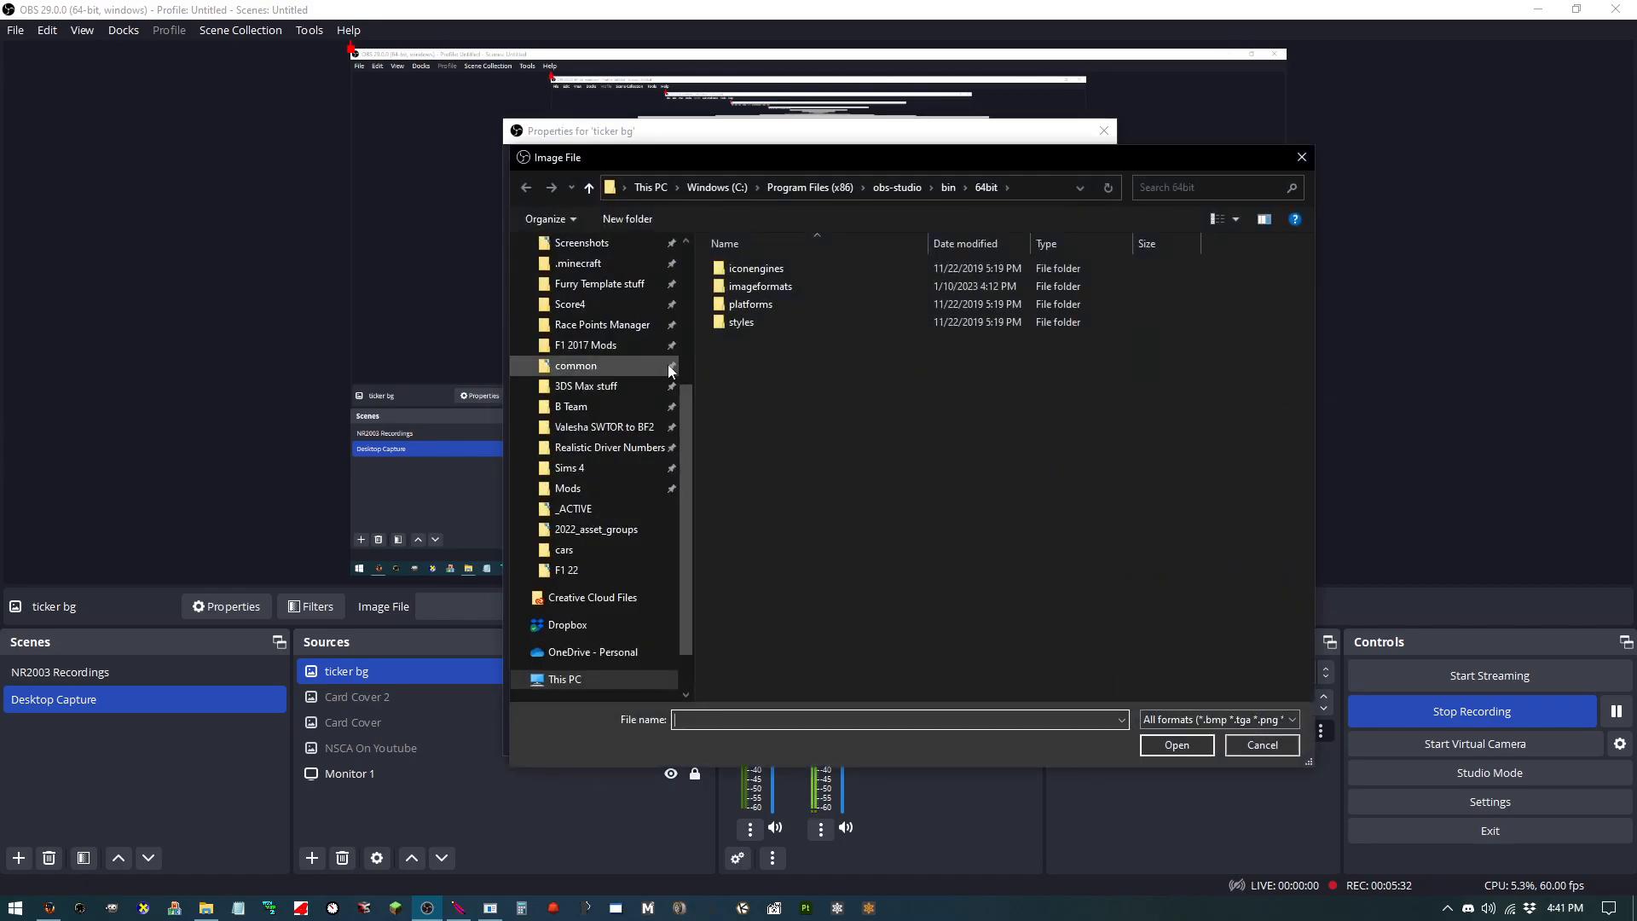
scroll(621, 403, "up", 3)
left_click(629, 346)
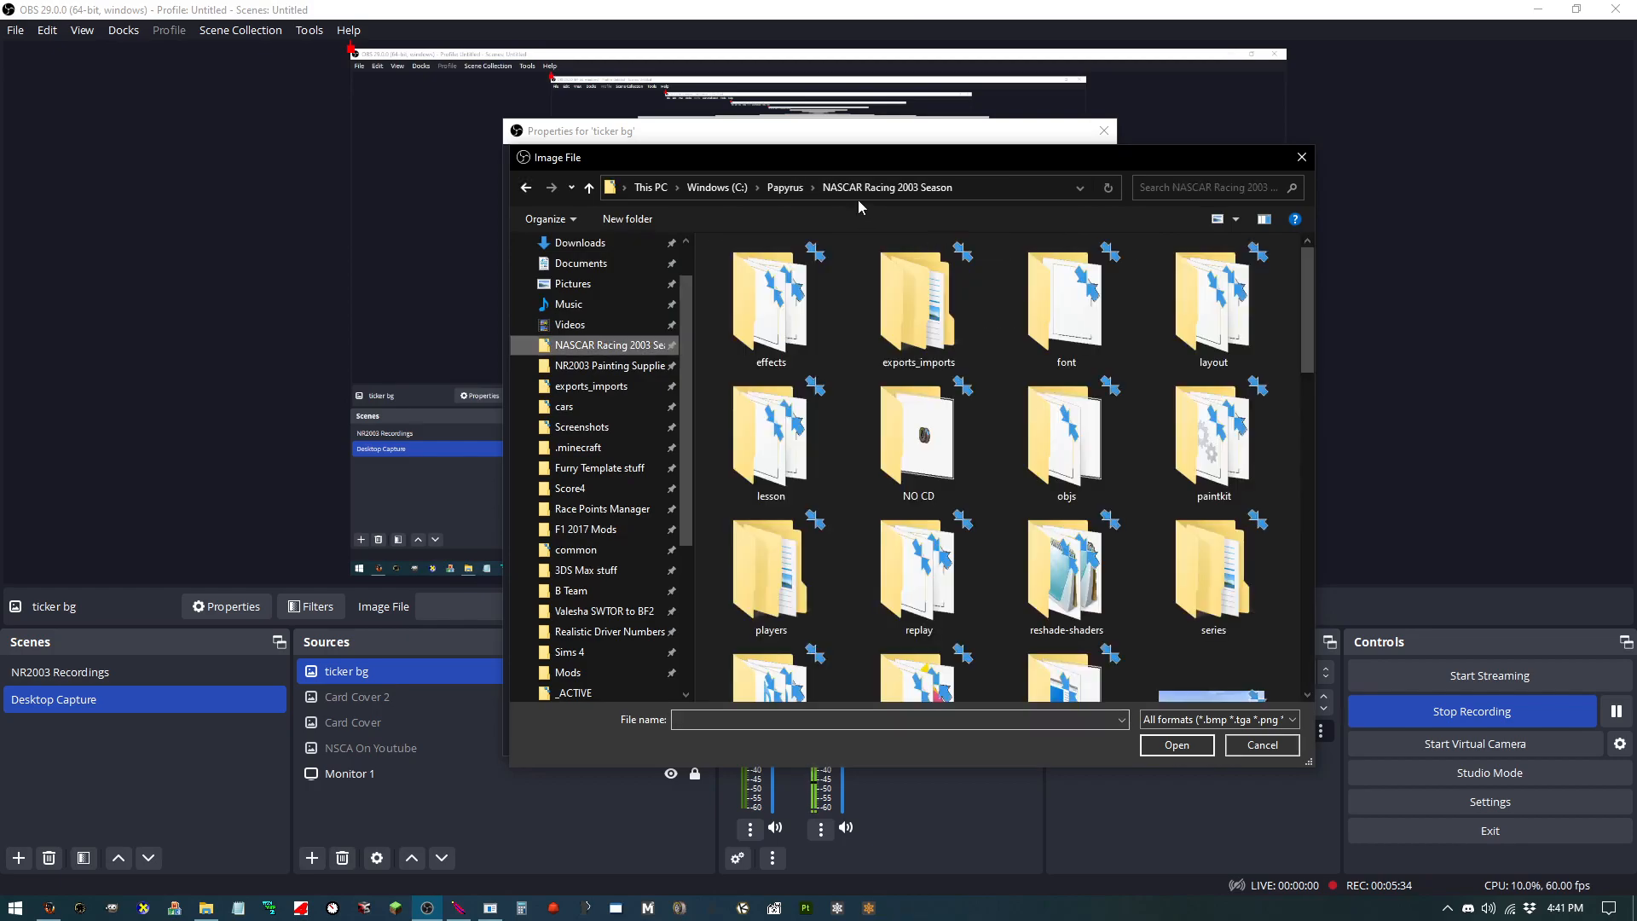
left_click(812, 187)
scroll(909, 432, "down", 2)
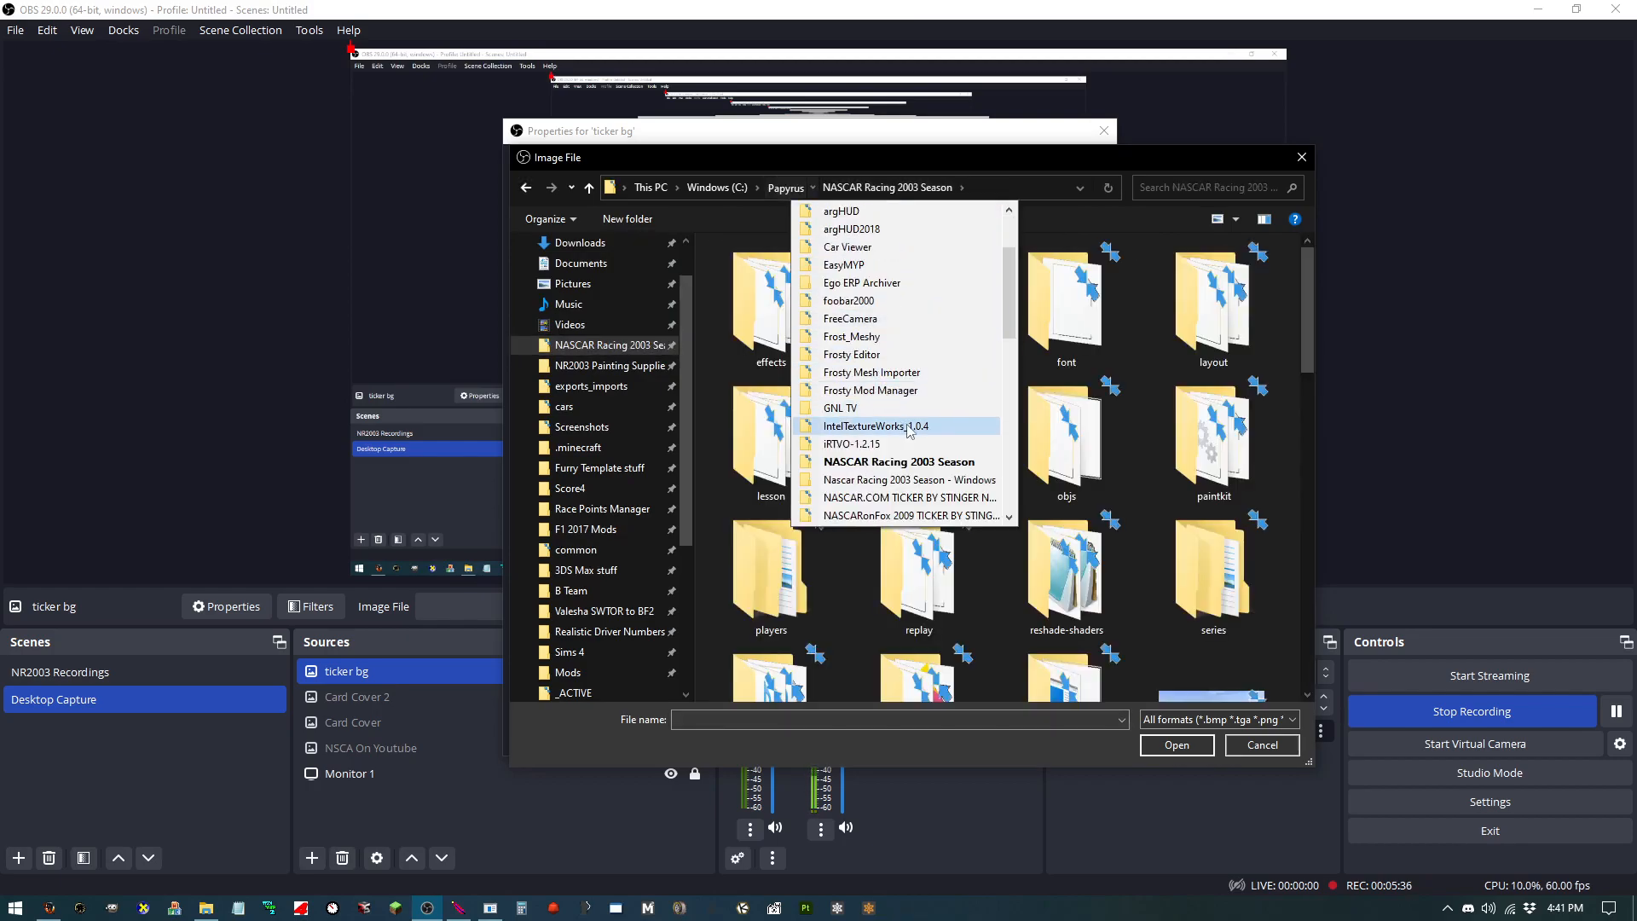
left_click(917, 500)
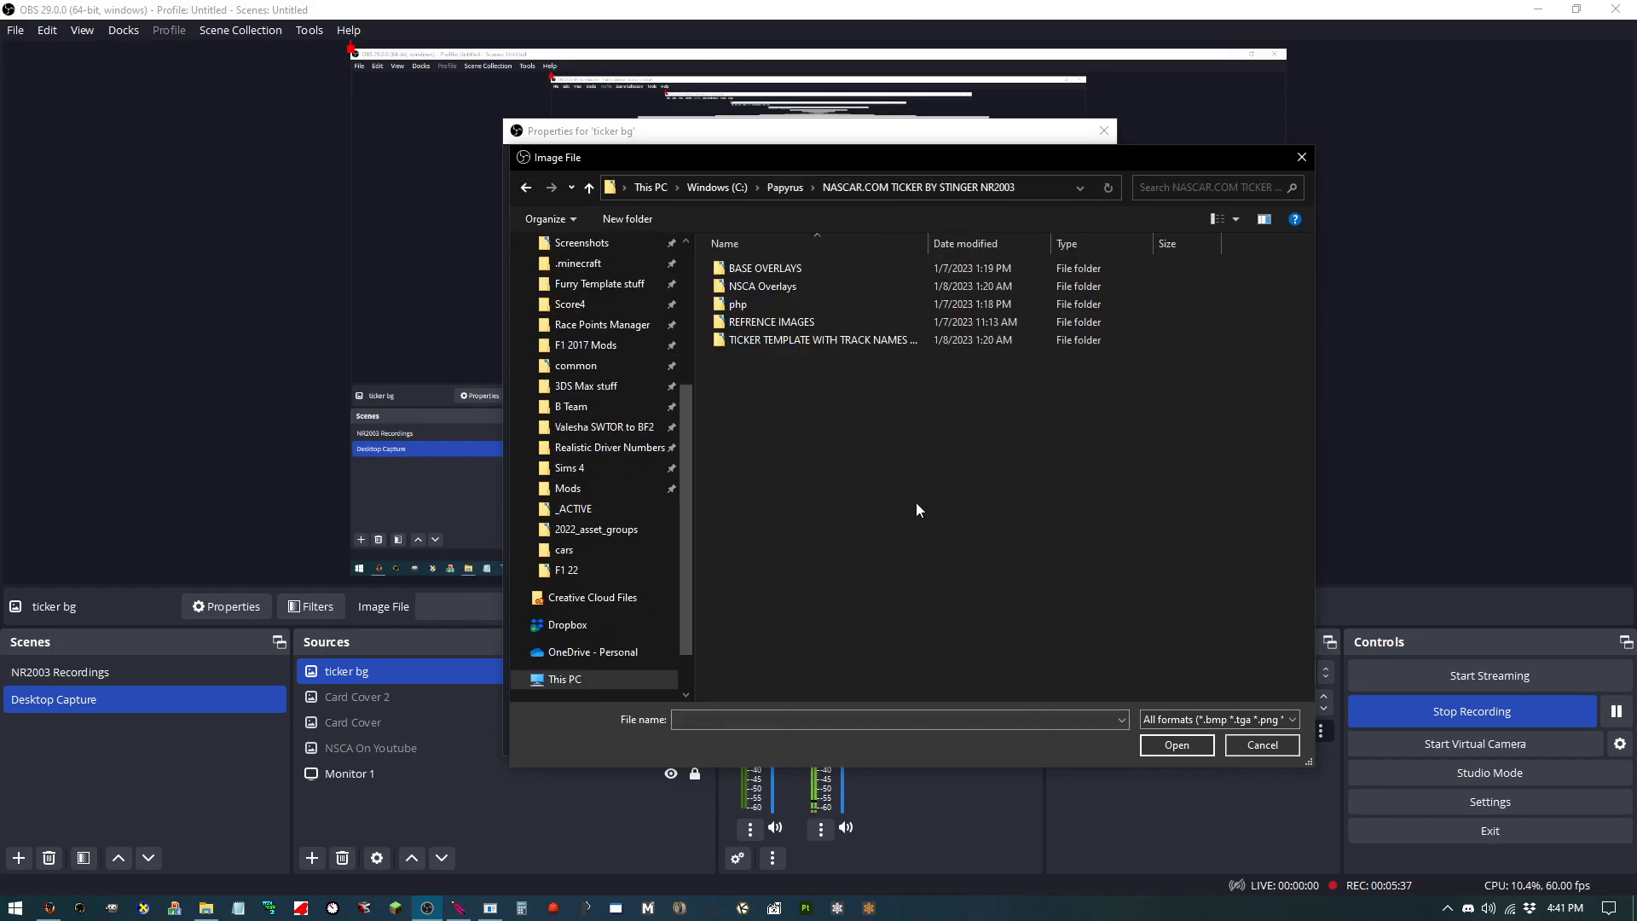
double_click(822, 271)
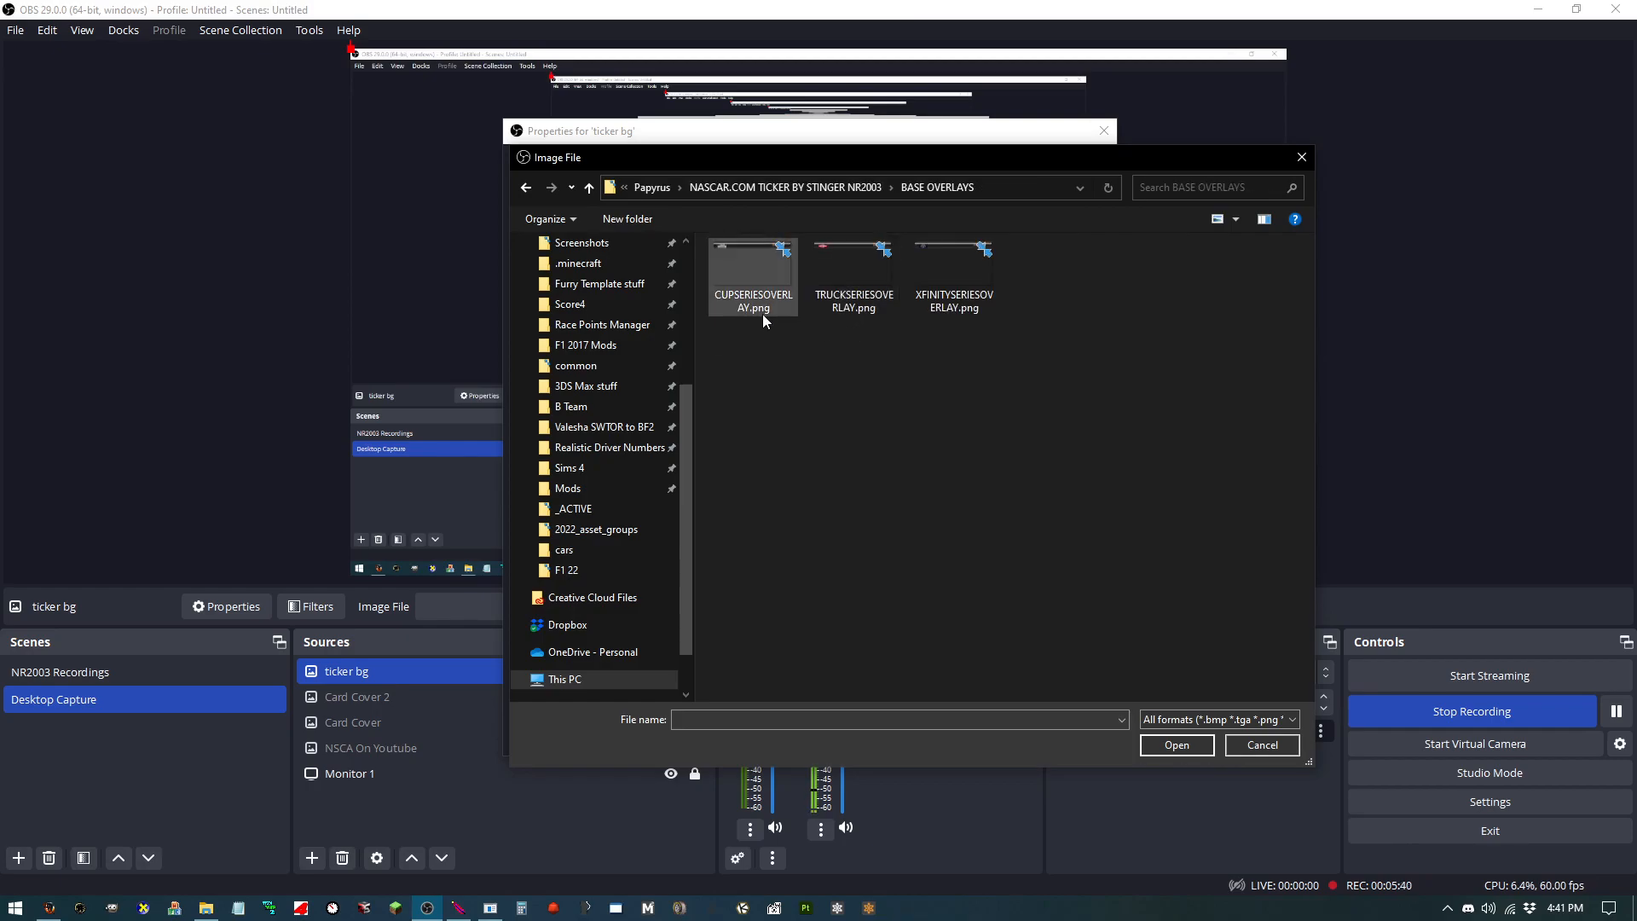
double_click(757, 272)
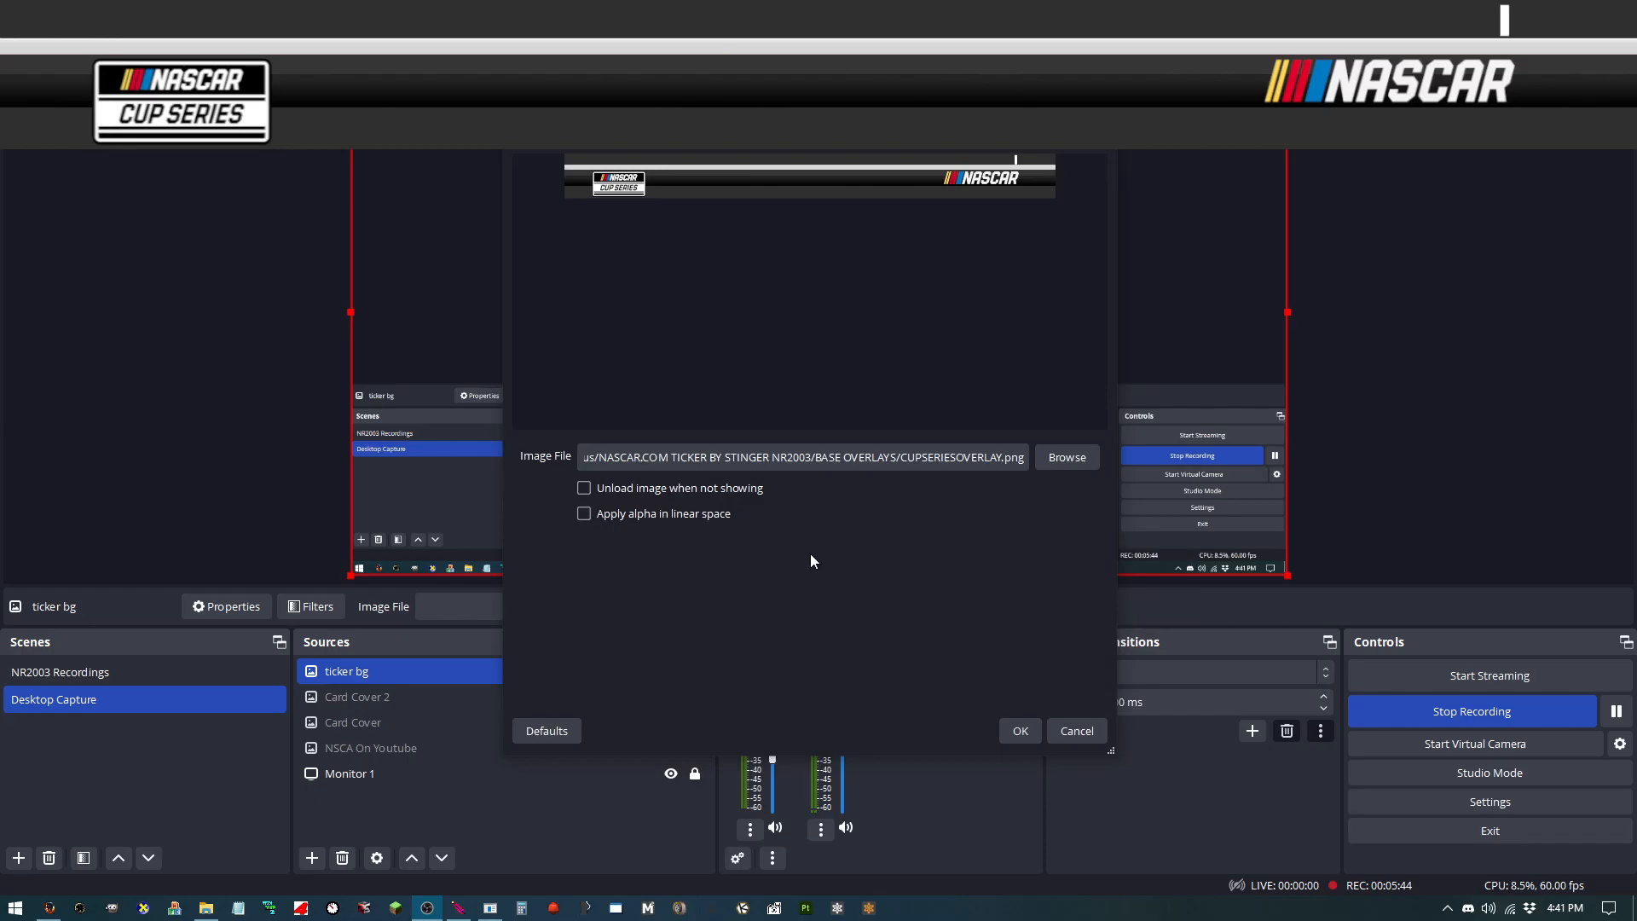
left_click(1022, 728)
left_click(695, 672)
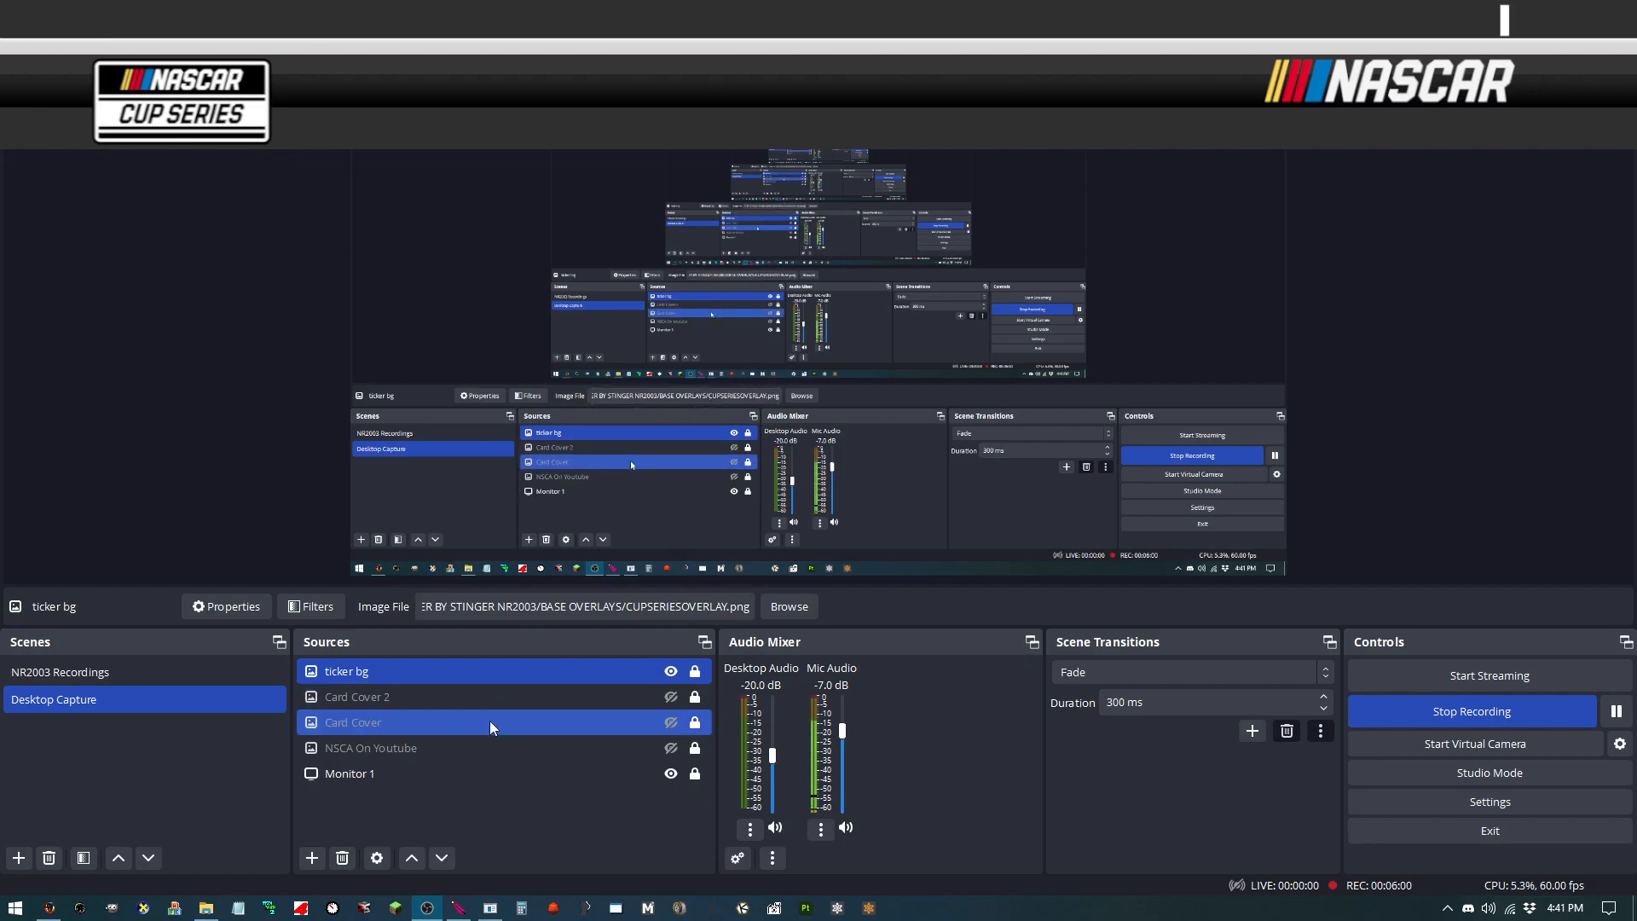
Step: Add a new Browser source named "Ticker2" to the scene
left_click(312, 860)
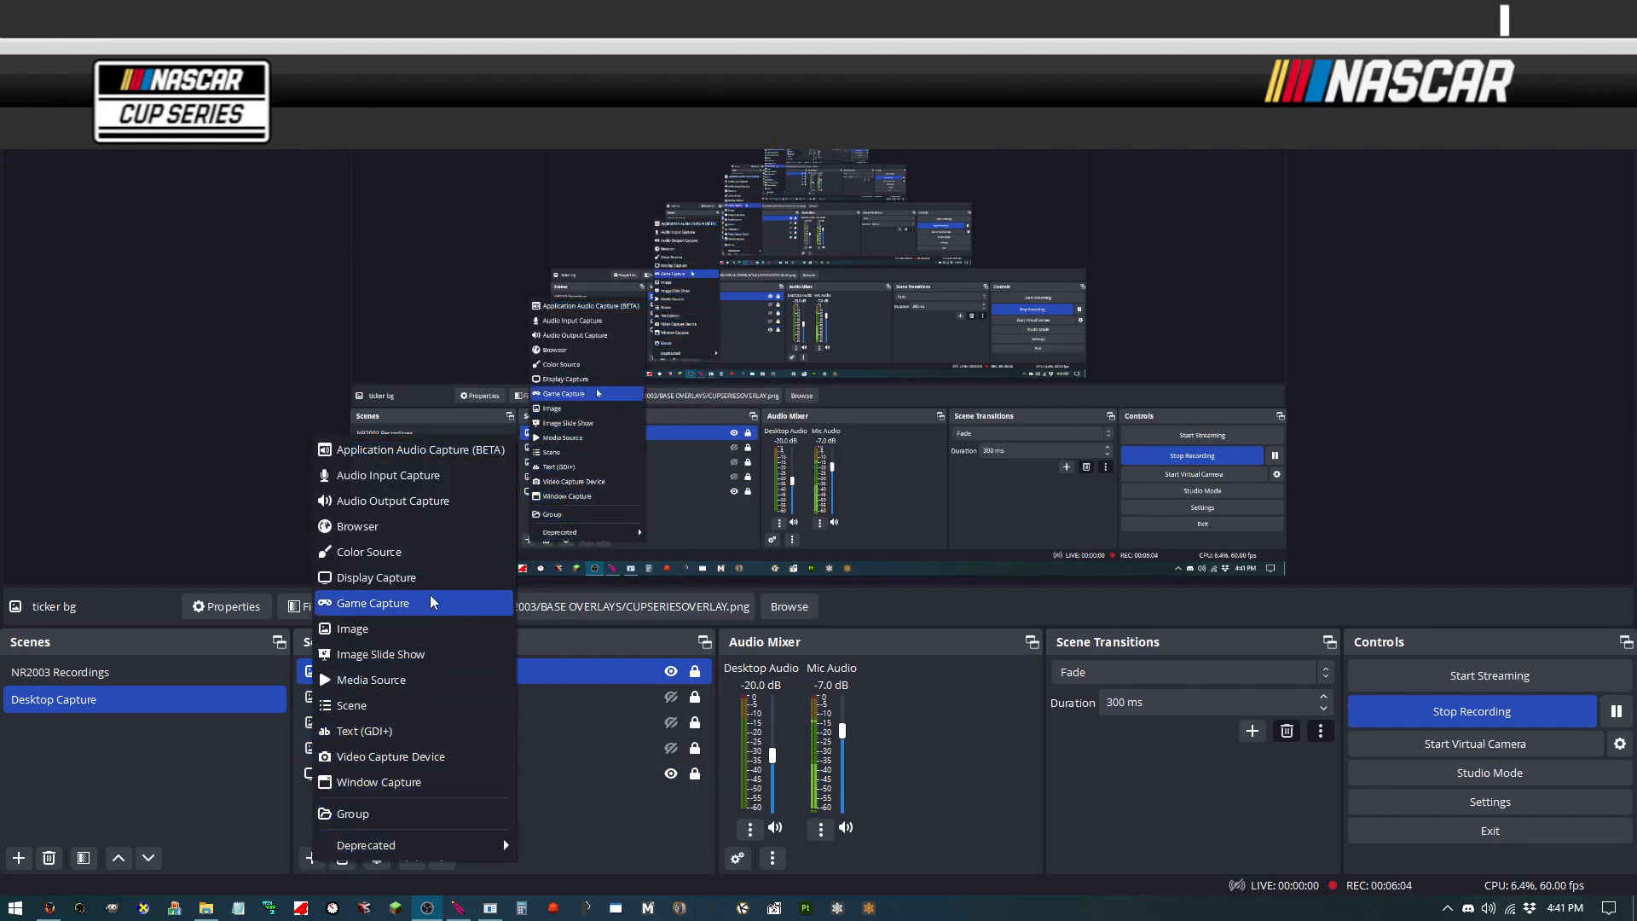
left_click(412, 528)
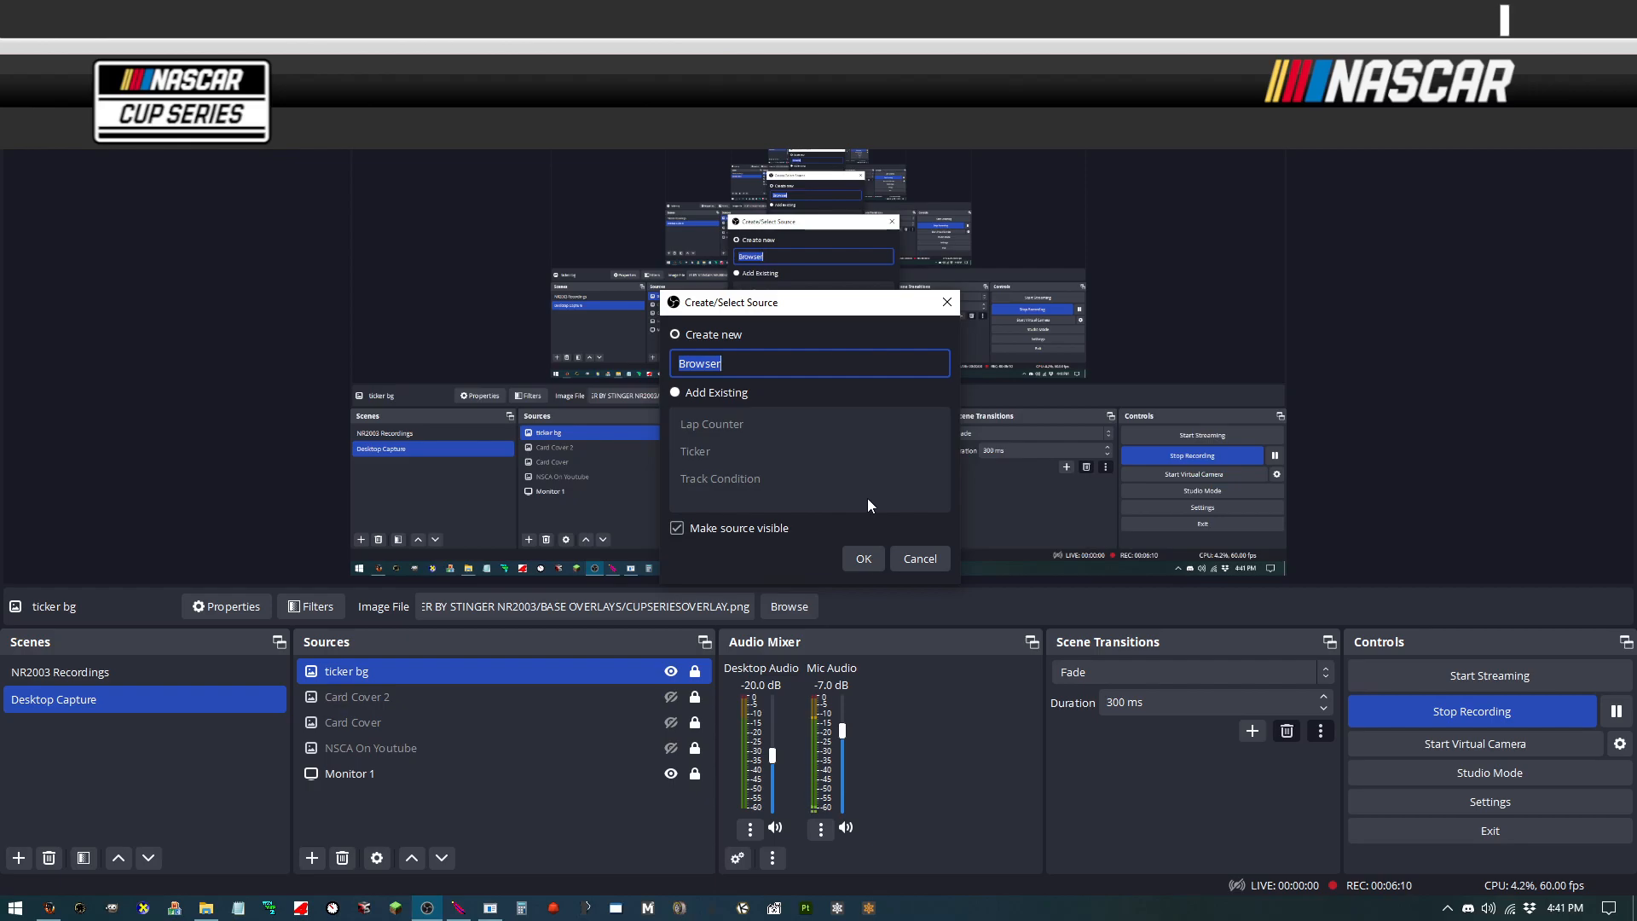
type("Ticker2")
key("Return")
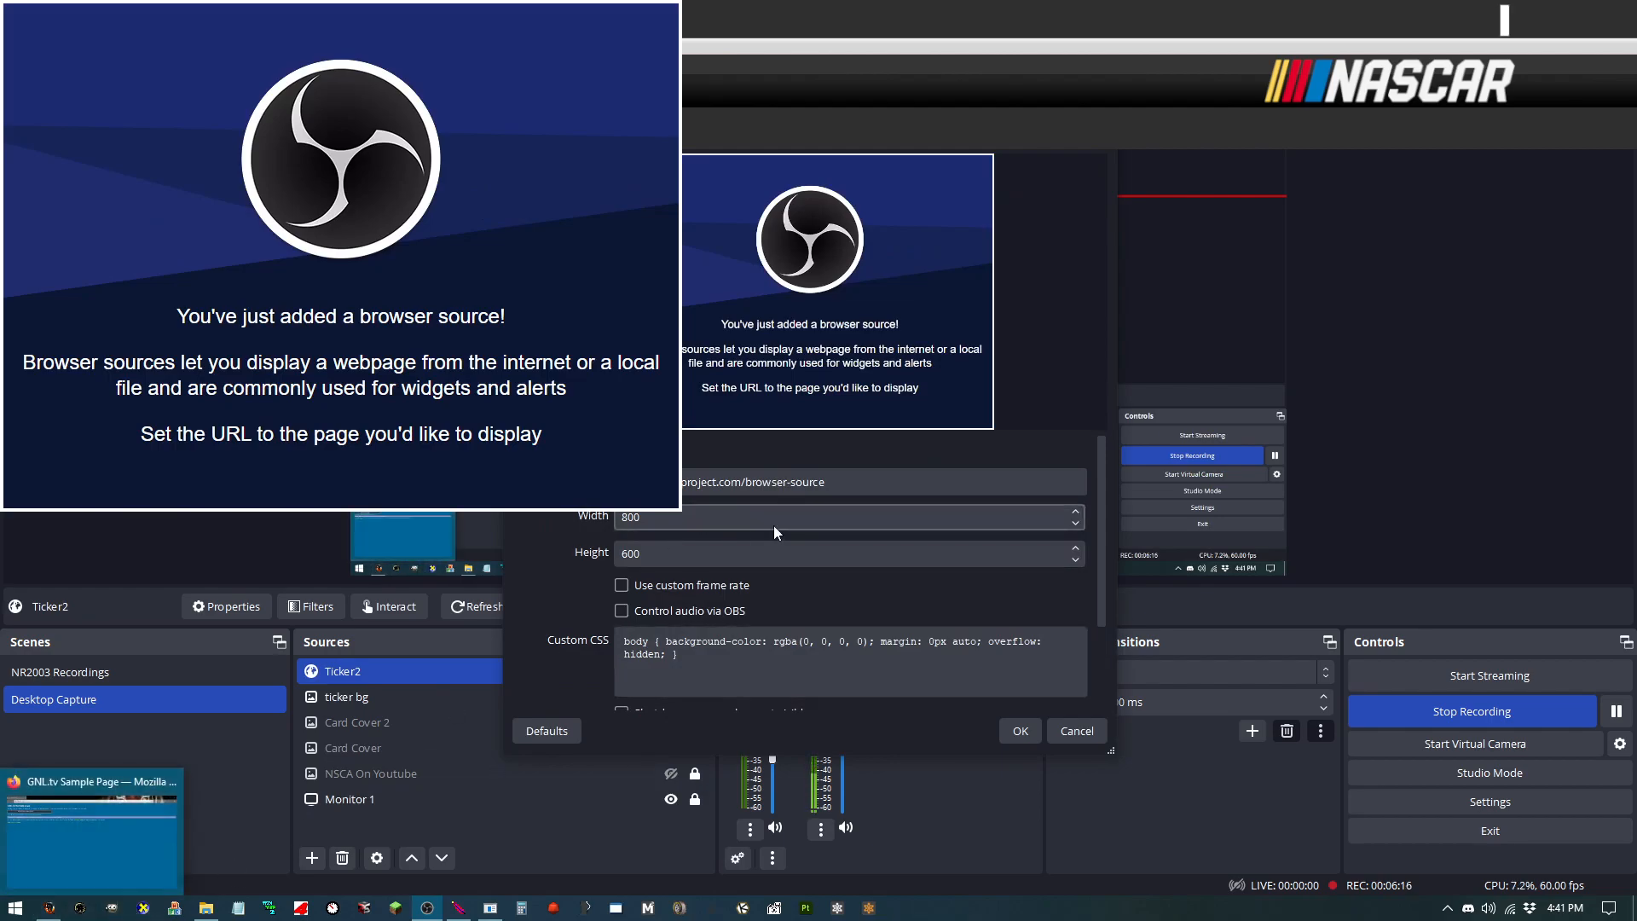
Step: Replace the Ticker2 browser source URL with 127.0.0.1/web/
scroll(765, 606, "down", 2)
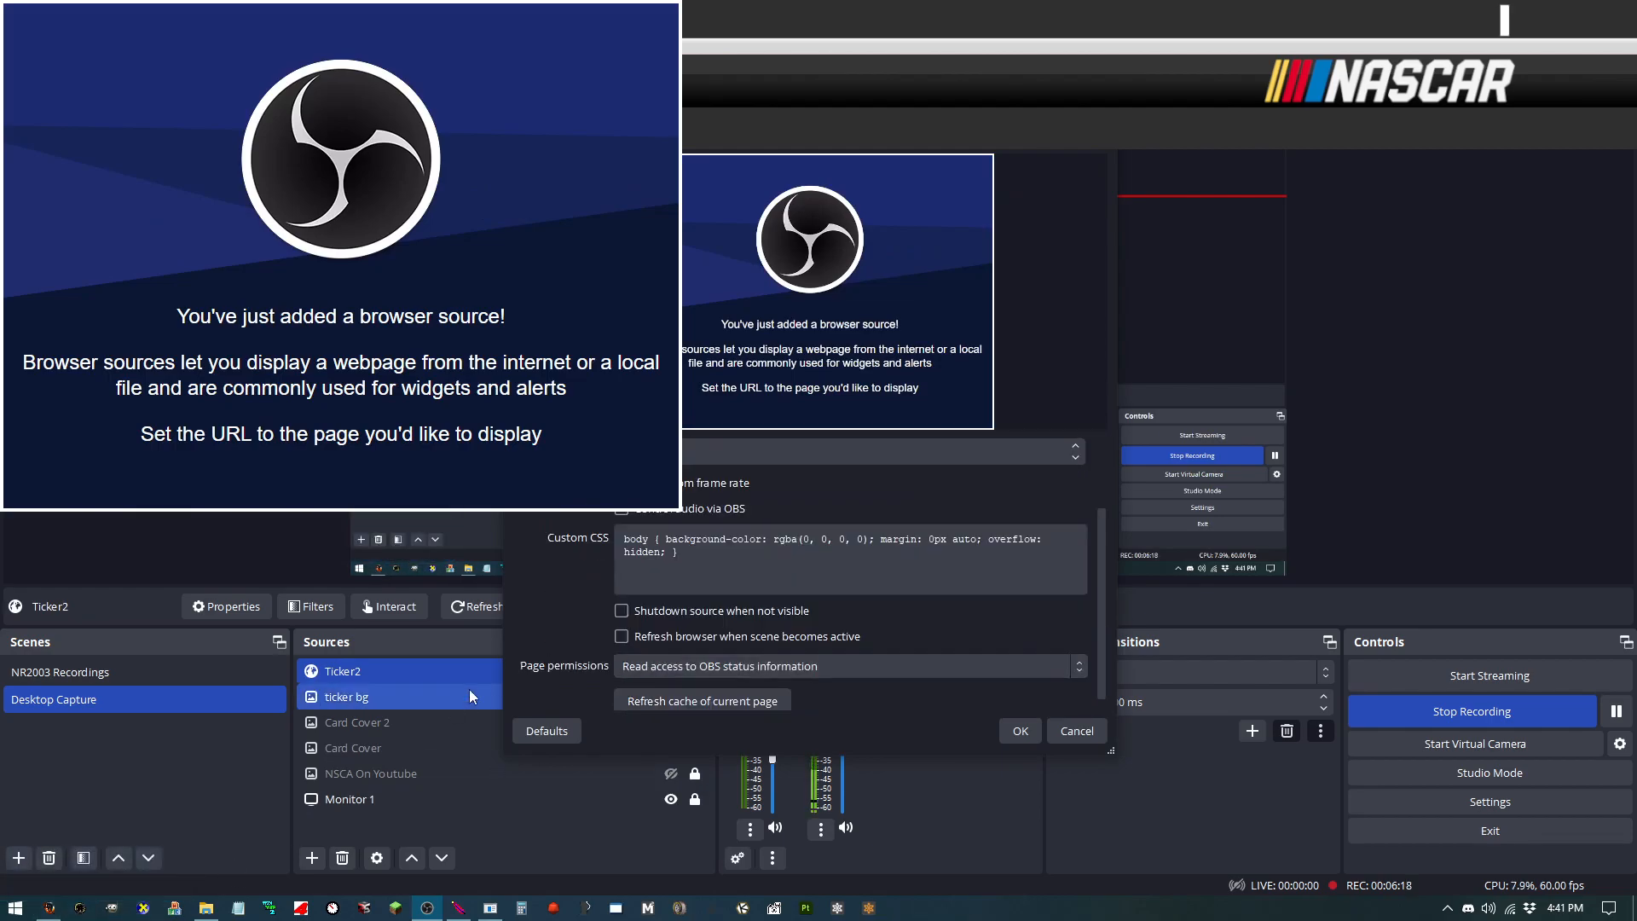
left_click(48, 907)
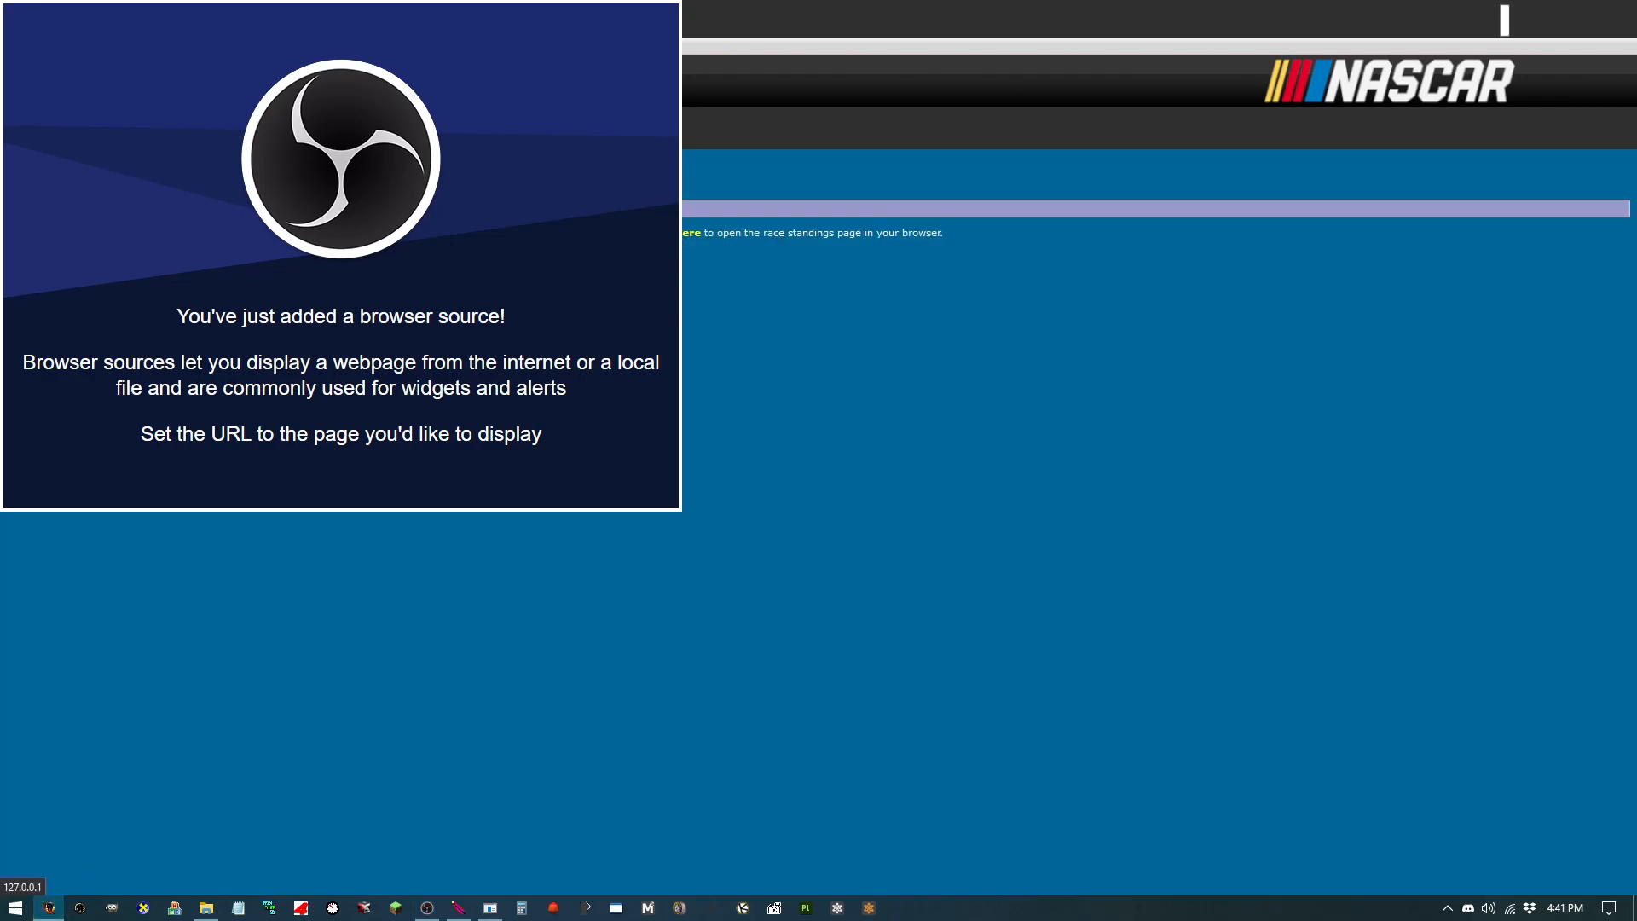
left_click(427, 907)
scroll(714, 518, "up", 2)
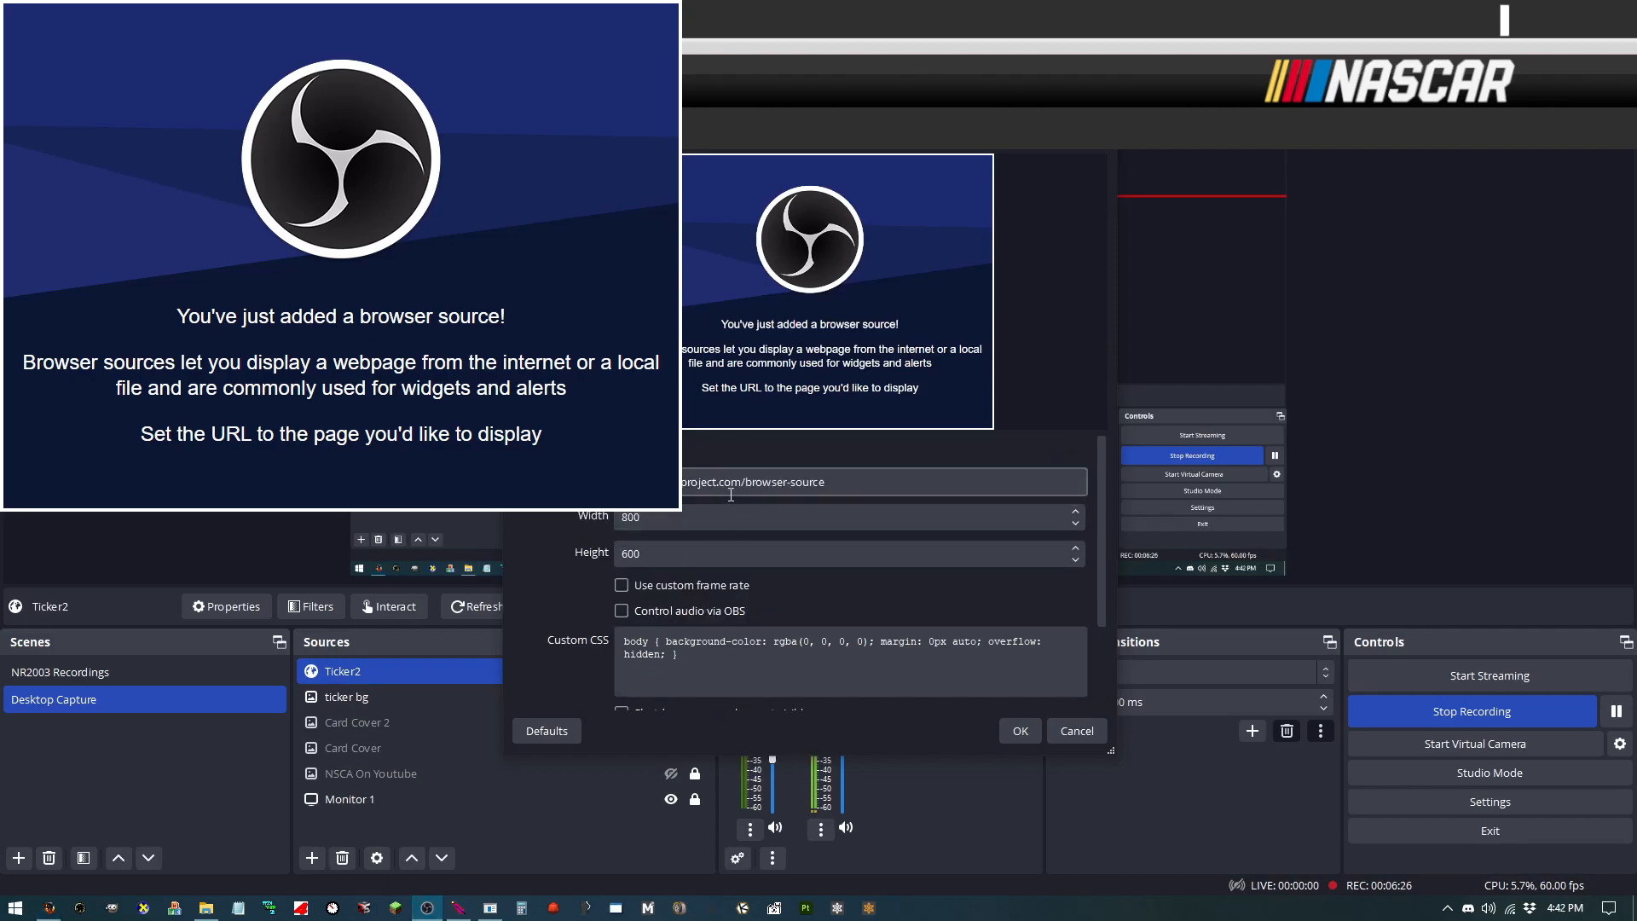
left_click(846, 482)
key("ctrl+a")
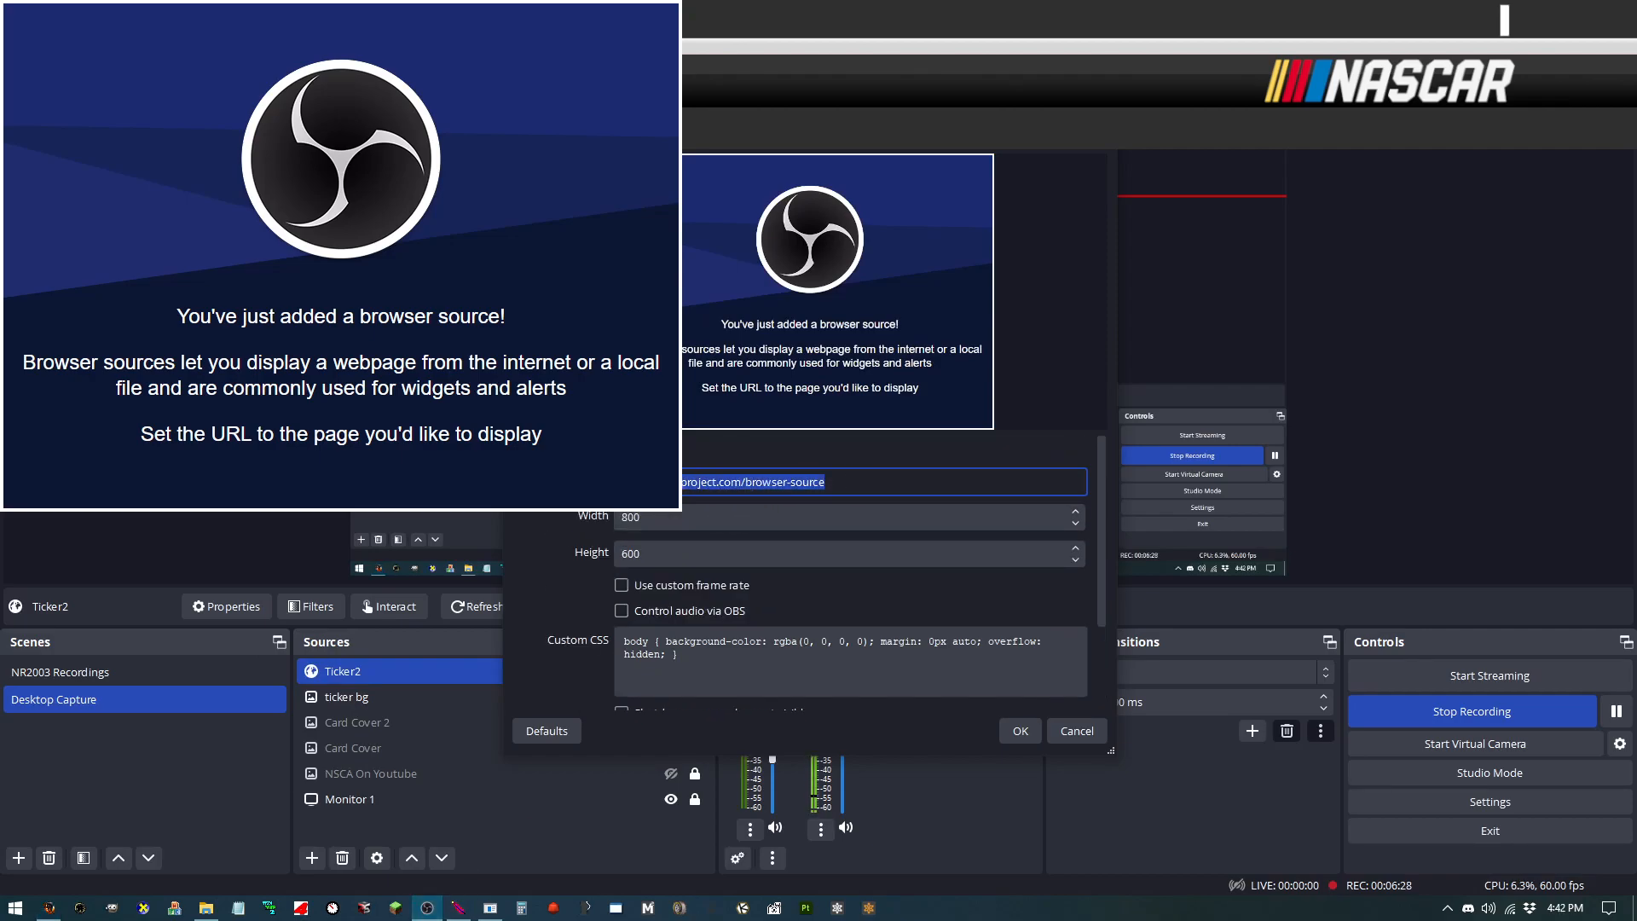
key("ctrl+v")
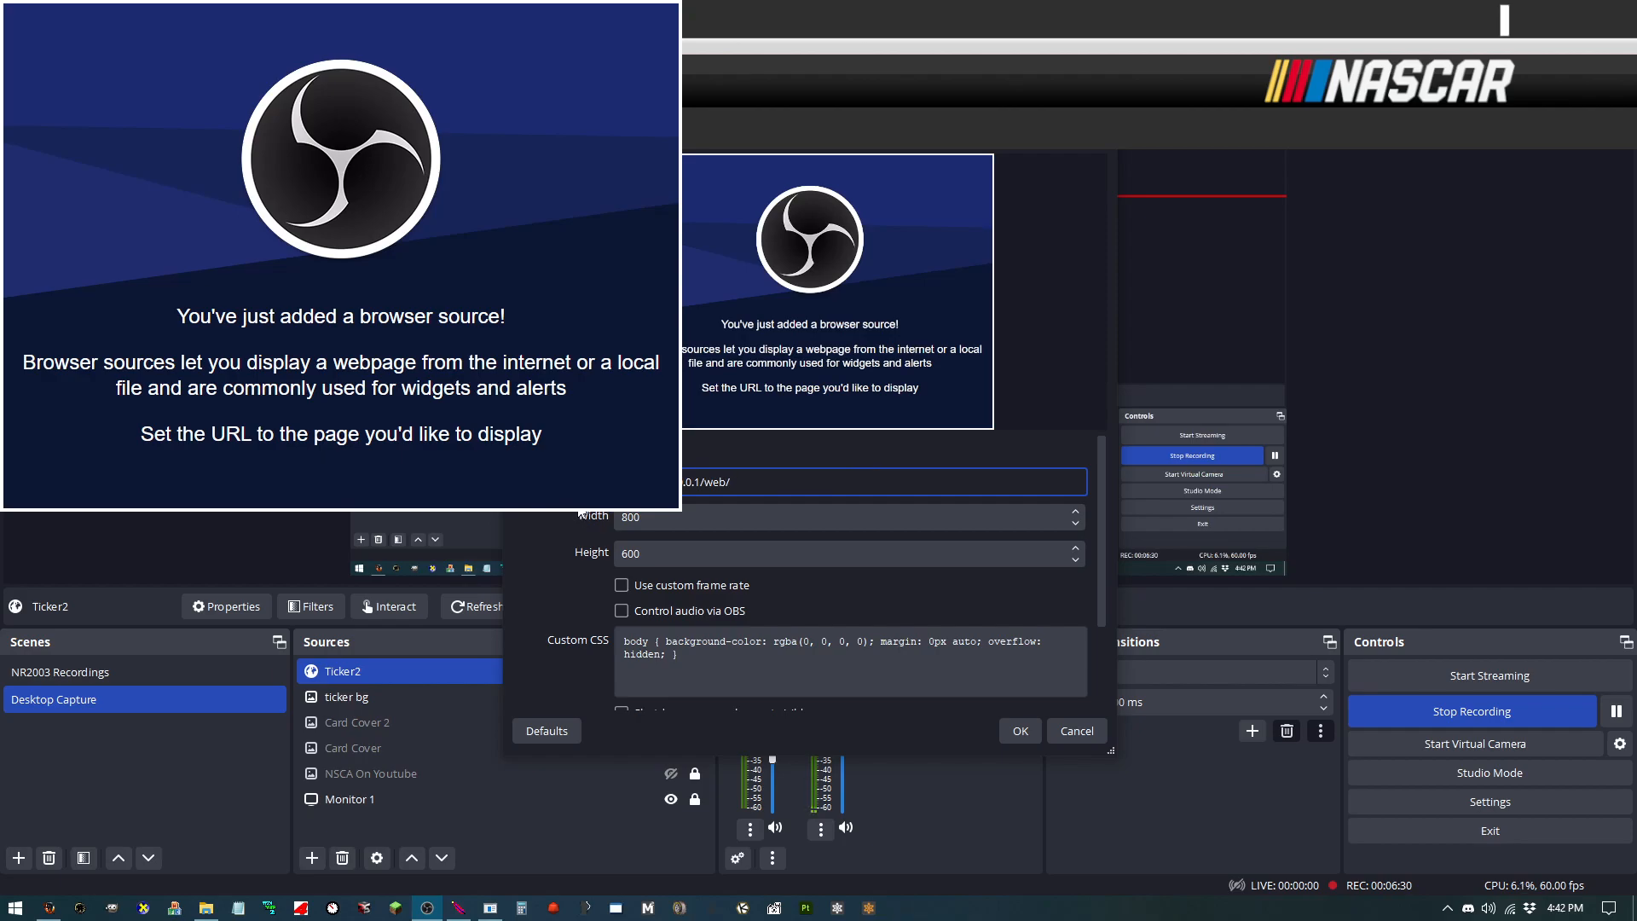
Step: Set the Ticker2 browser source width to 1920 and height to 1080 and apply the properties
double_click(671, 517)
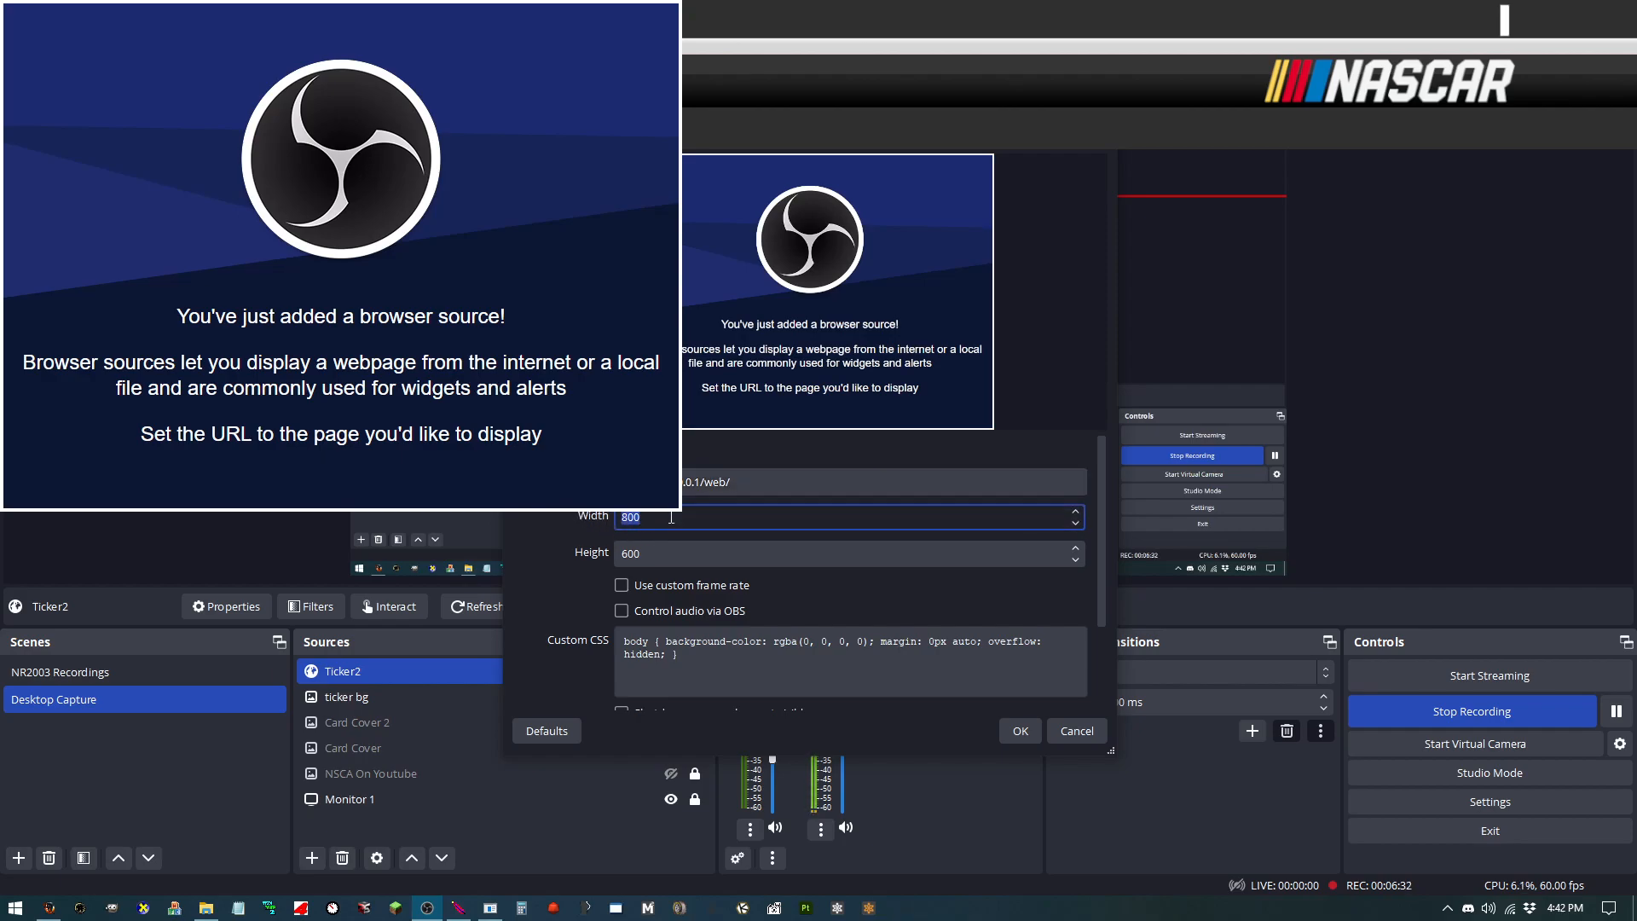
type("1920")
key("Tab")
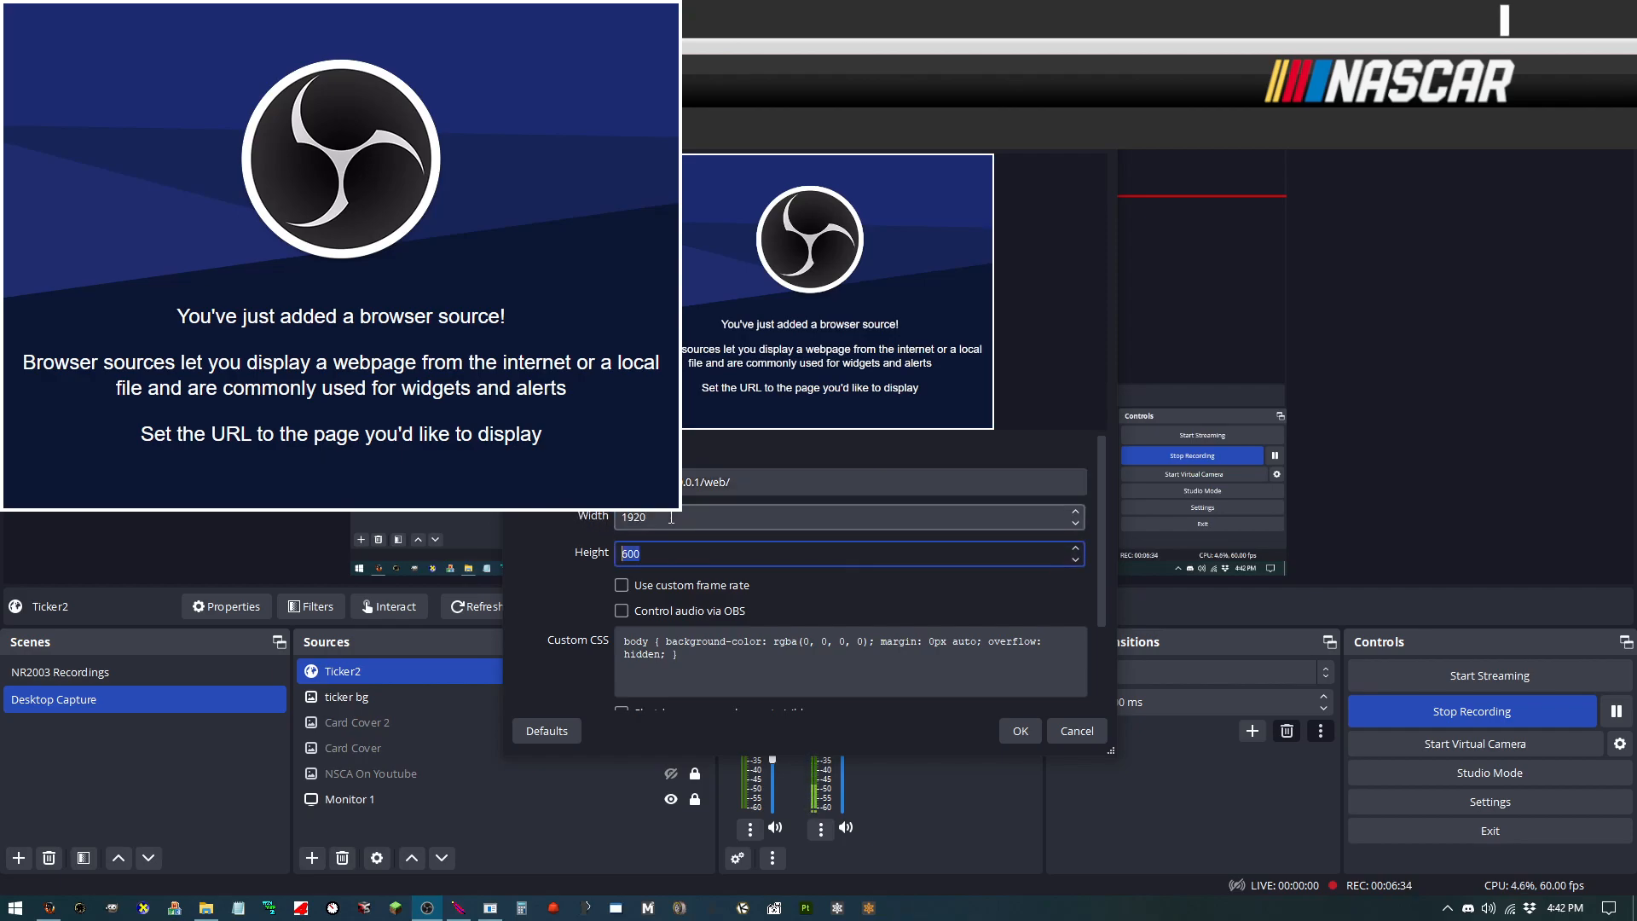
type("108")
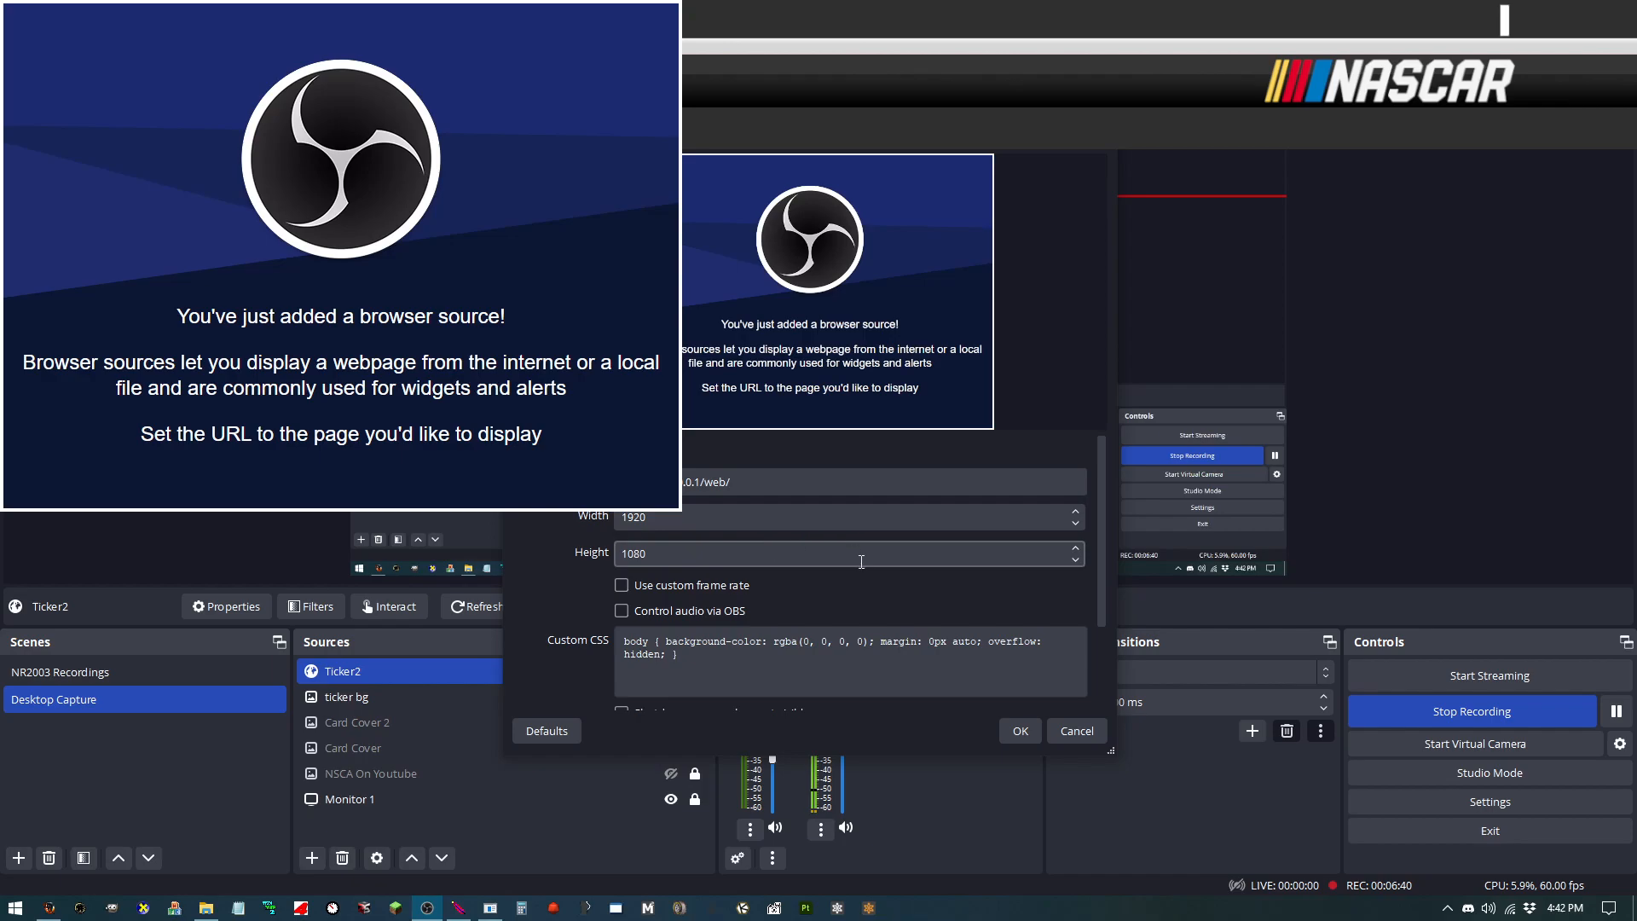
scroll(840, 567, "down", 3)
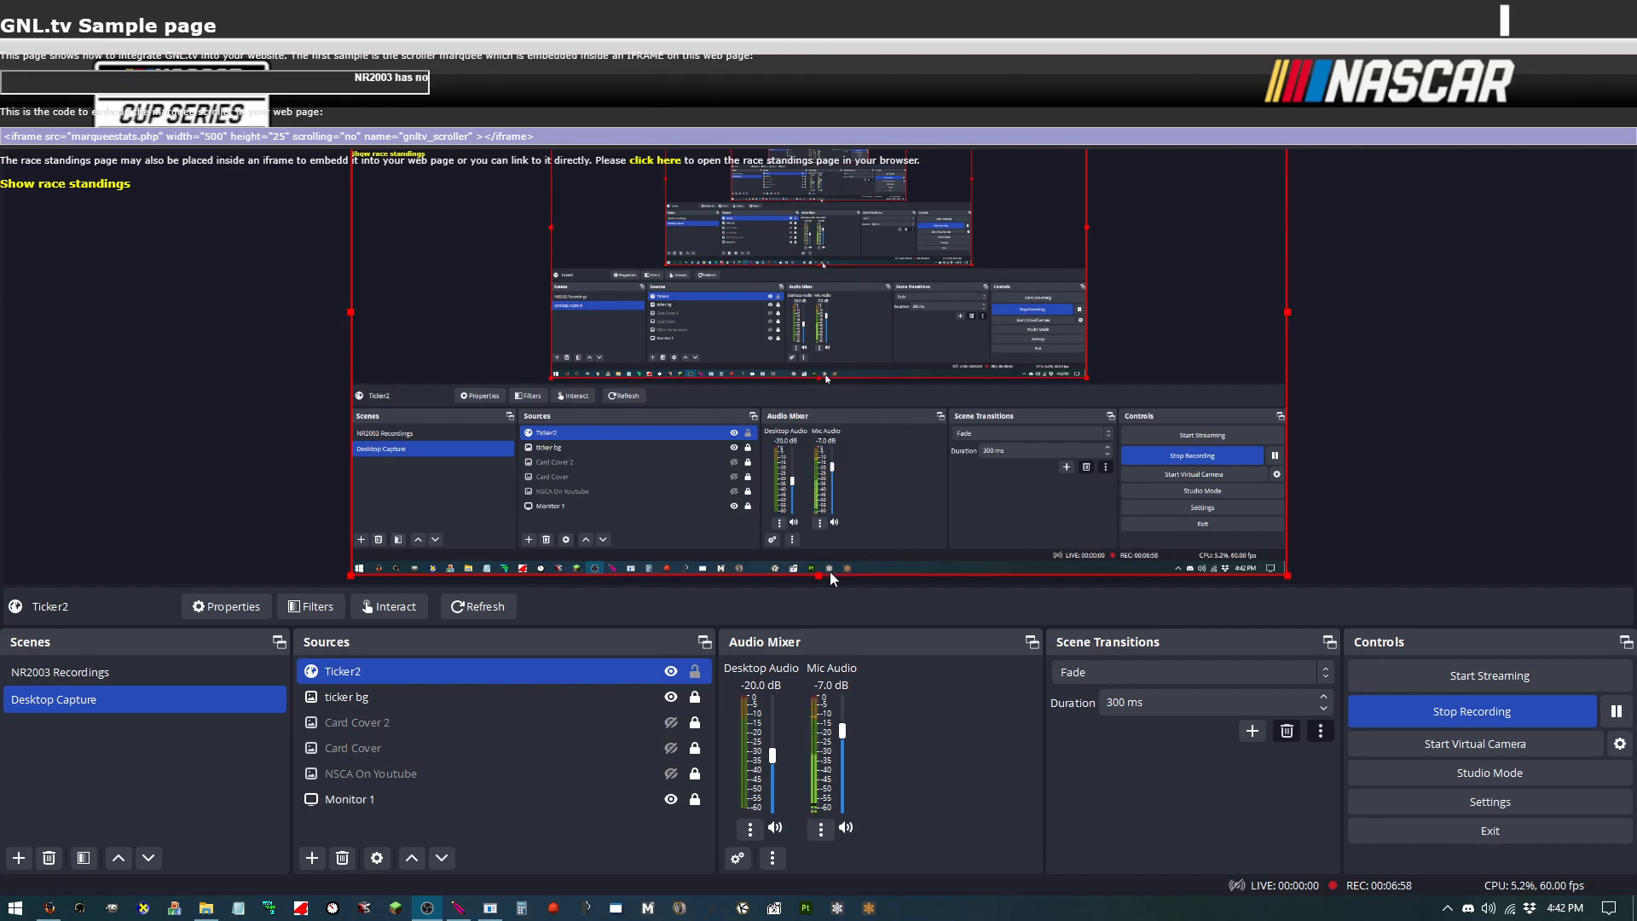
Step: Resize and reposition the Ticker2 source so its marquee box fills the ticker bar under the overlay logos
left_click_drag(817, 578, 770, 288)
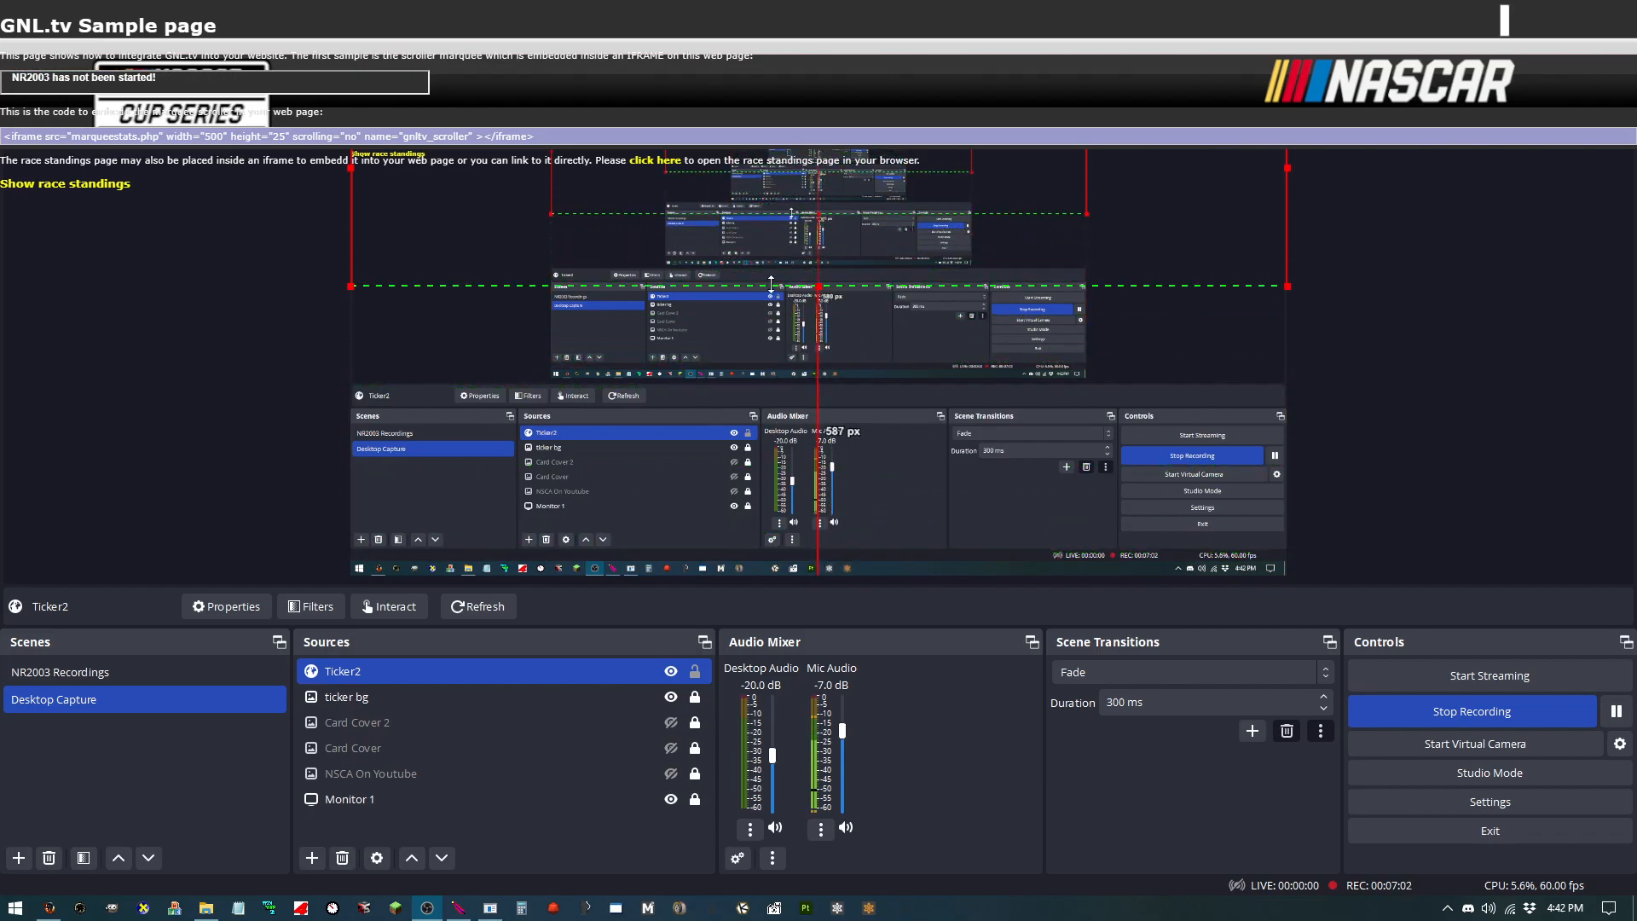
left_click_drag(737, 180, 737, 128)
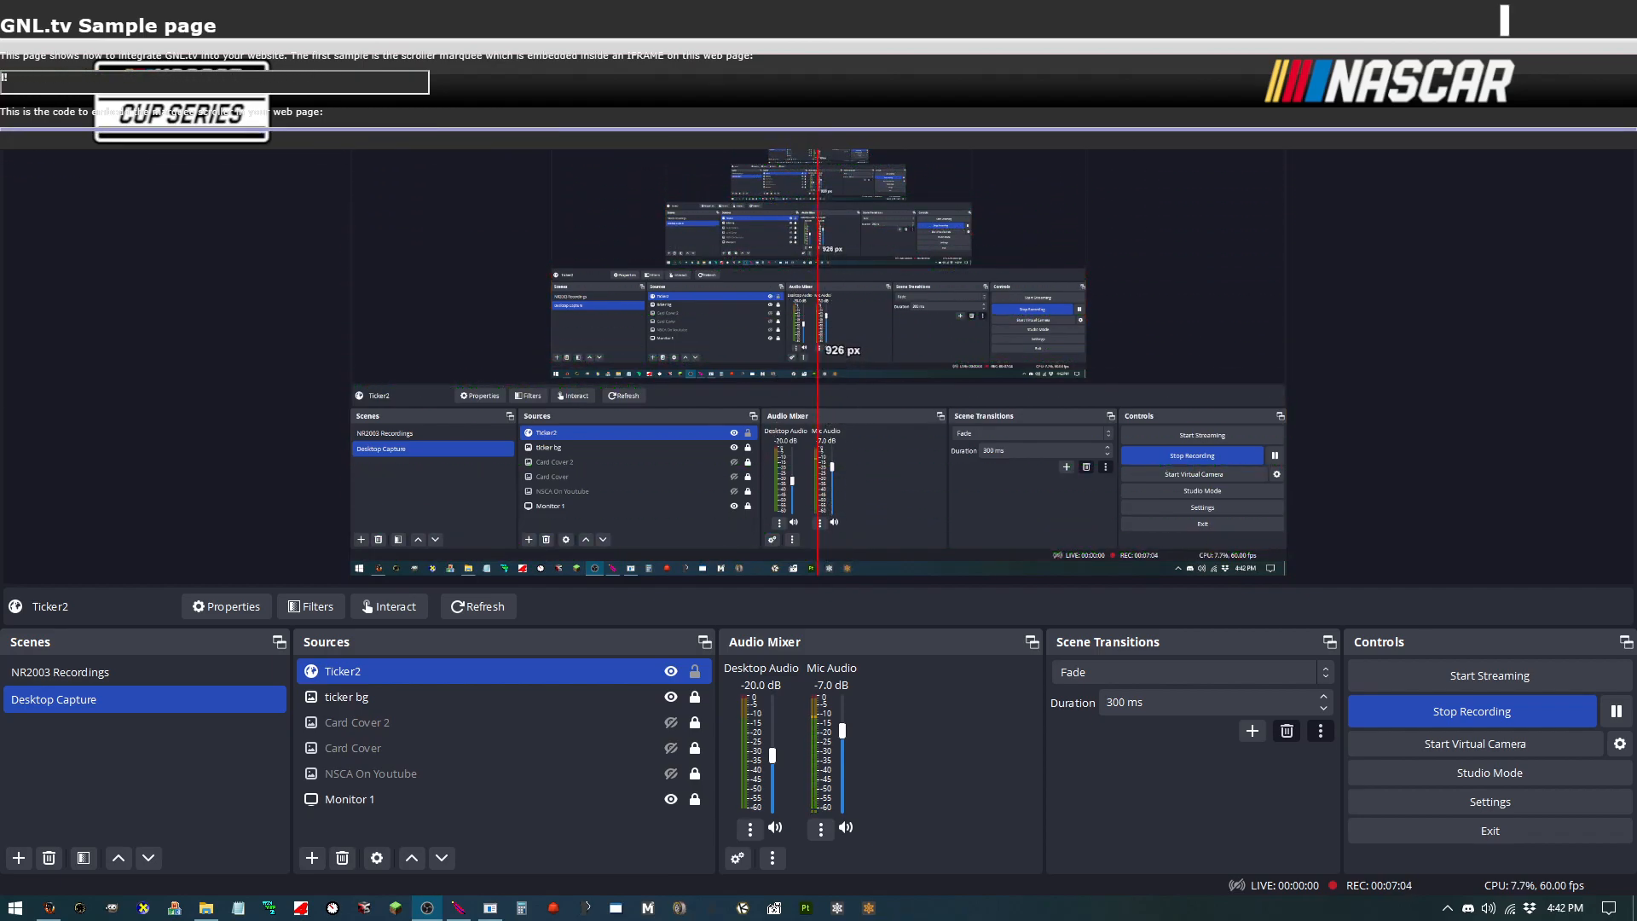
left_click_drag(1091, 128, 604, 323)
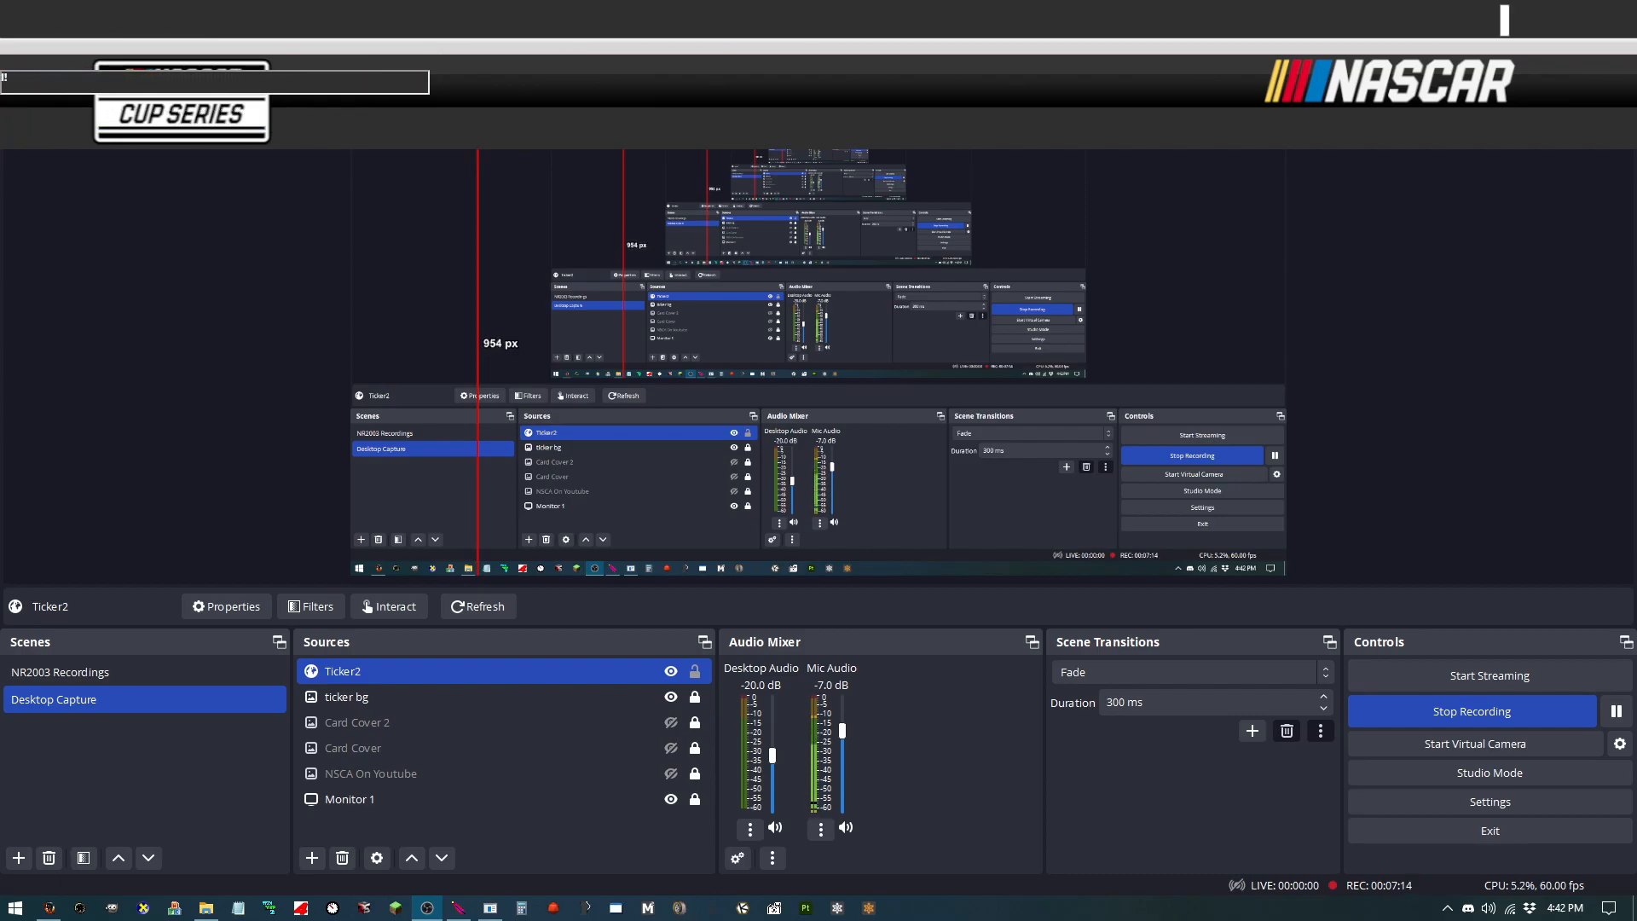
left_click_drag(604, 111, 660, 185)
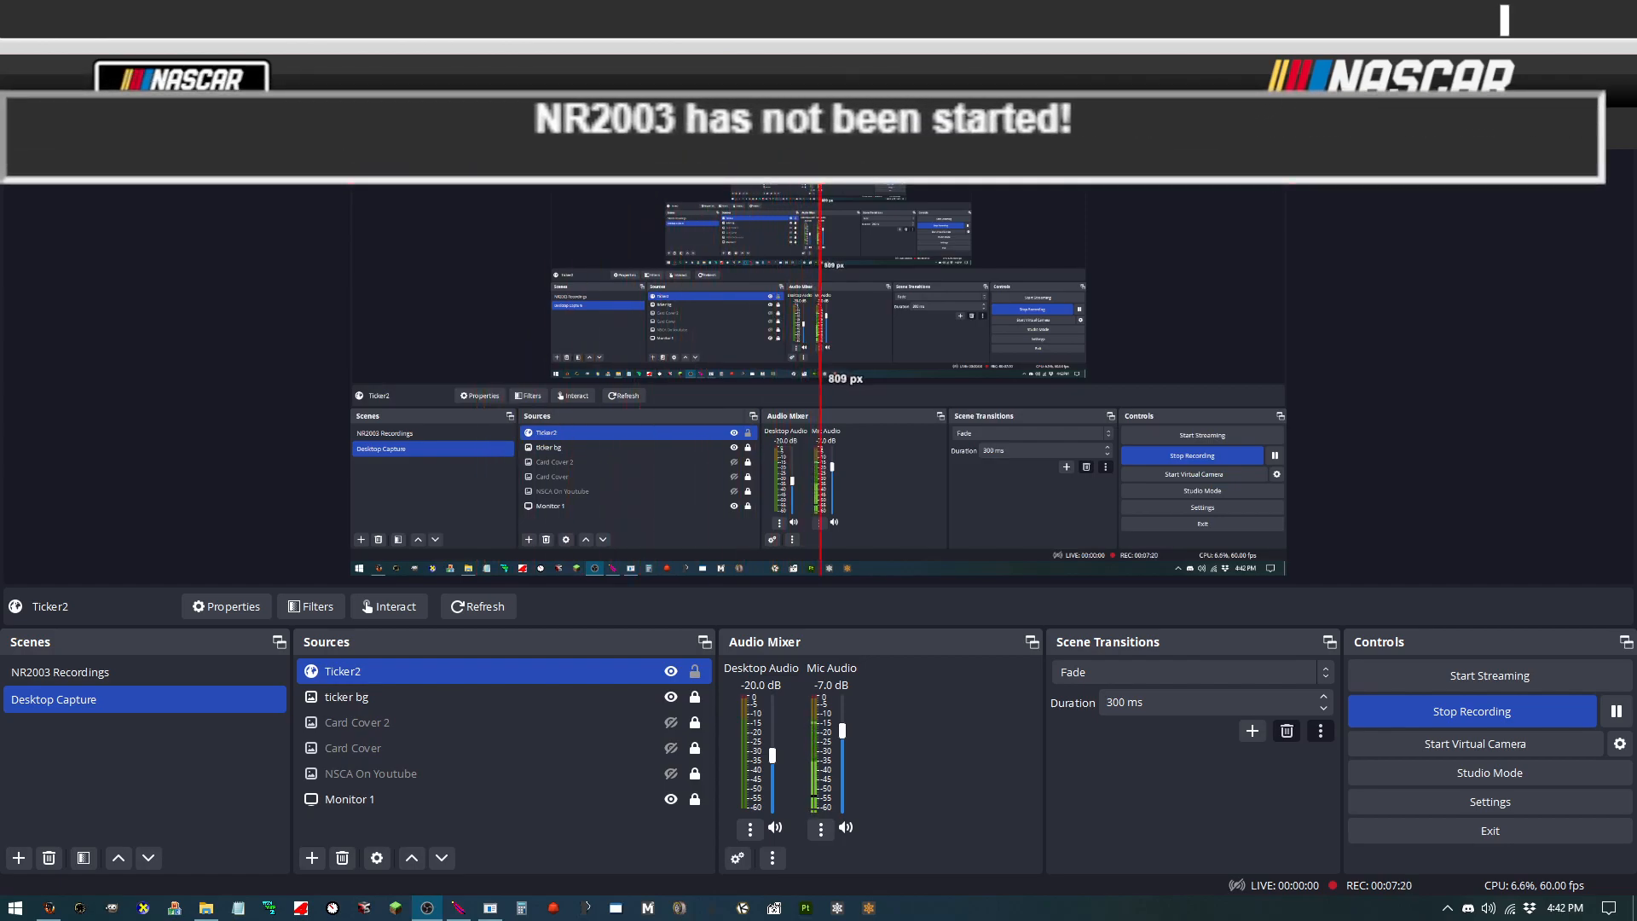
Step: Fine-tune the Ticker2 source's edges and position so the scrolling text sits in the ticker bar beside the Cup Series logo, then lock it
left_click_drag(351, 141, 355, 141)
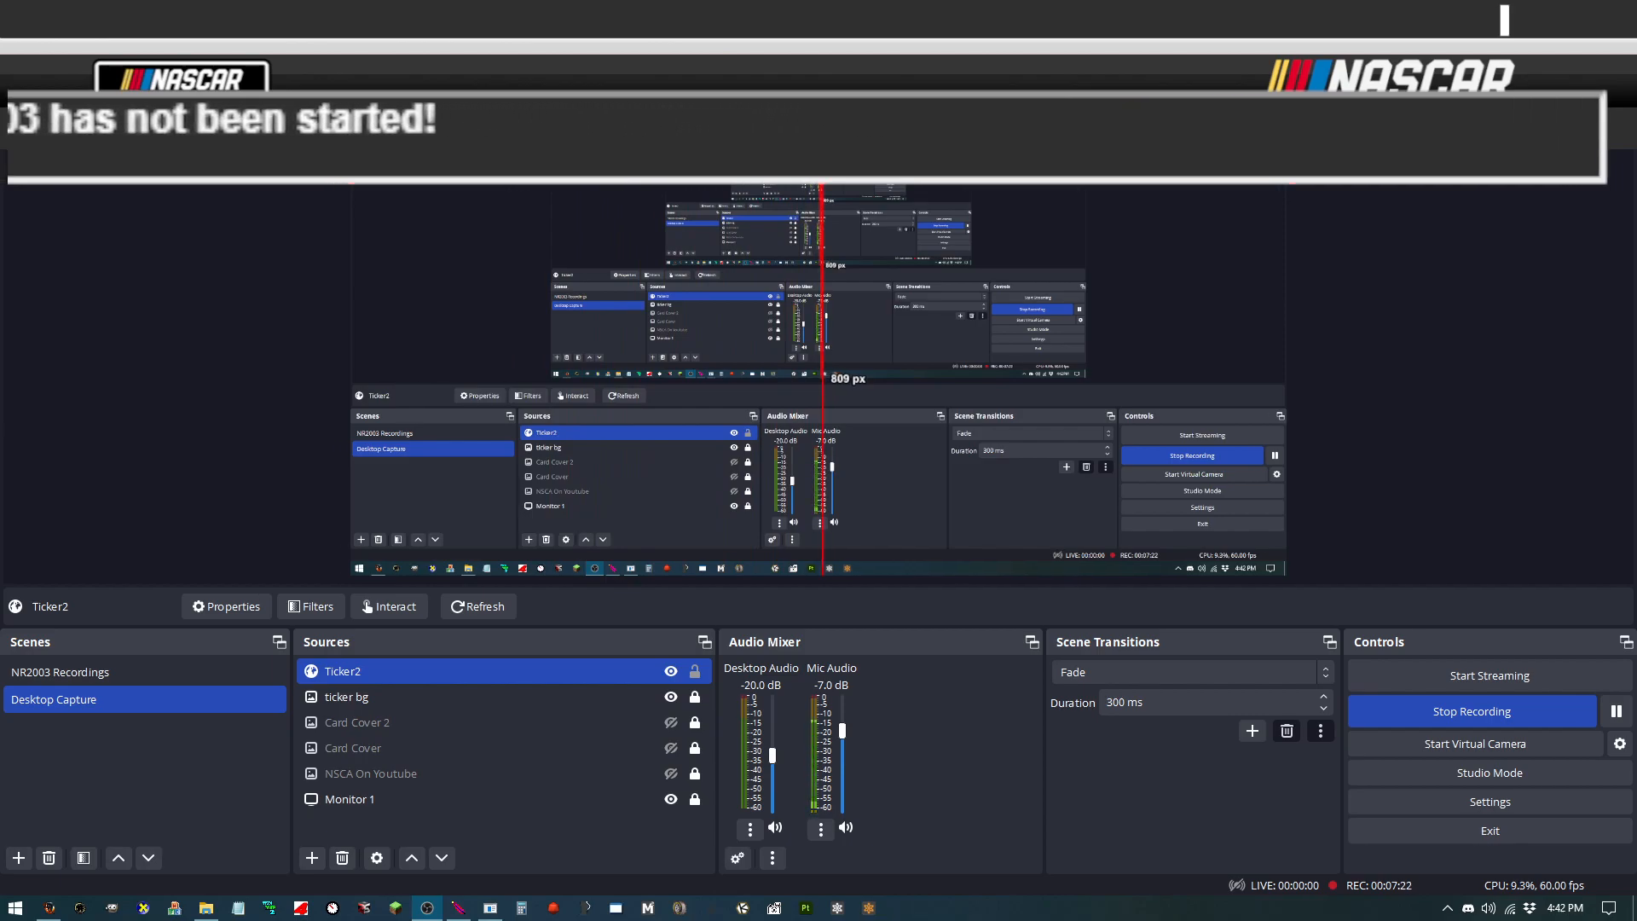
left_click_drag(823, 100, 818, 105)
left_click_drag(1280, 144, 1266, 144)
left_click_drag(809, 181, 809, 152)
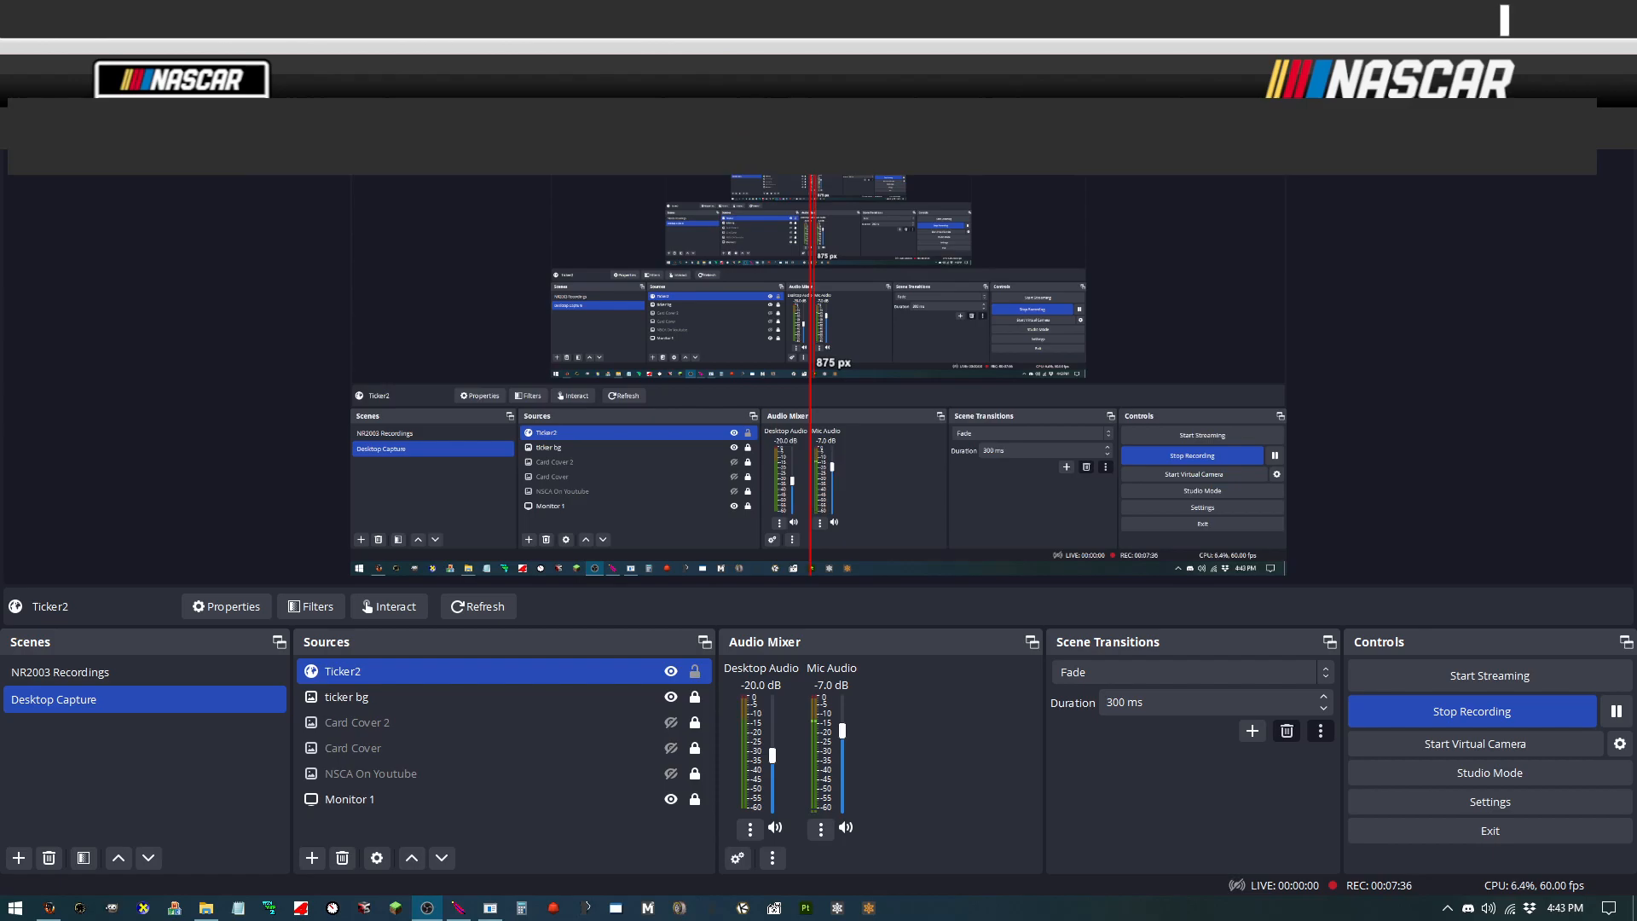
mouse_move(809, 130)
left_mouse_down()
mouse_move(811, 159)
mouse_move(845, 159)
mouse_move(822, 119)
left_mouse_up()
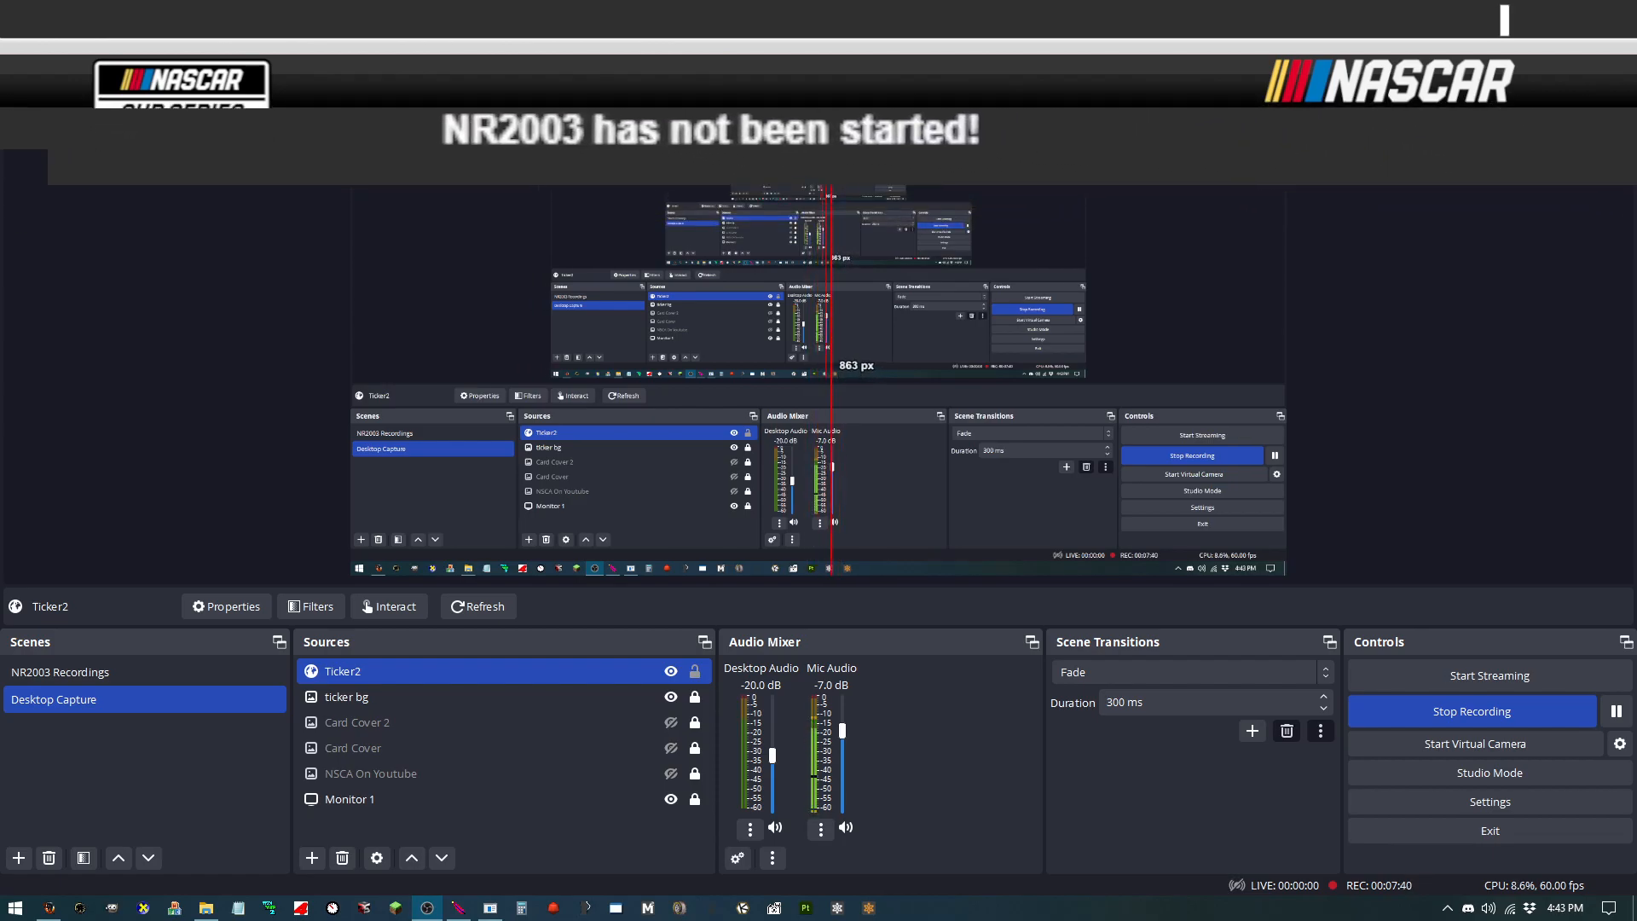
left_click_drag(378, 156, 243, 176)
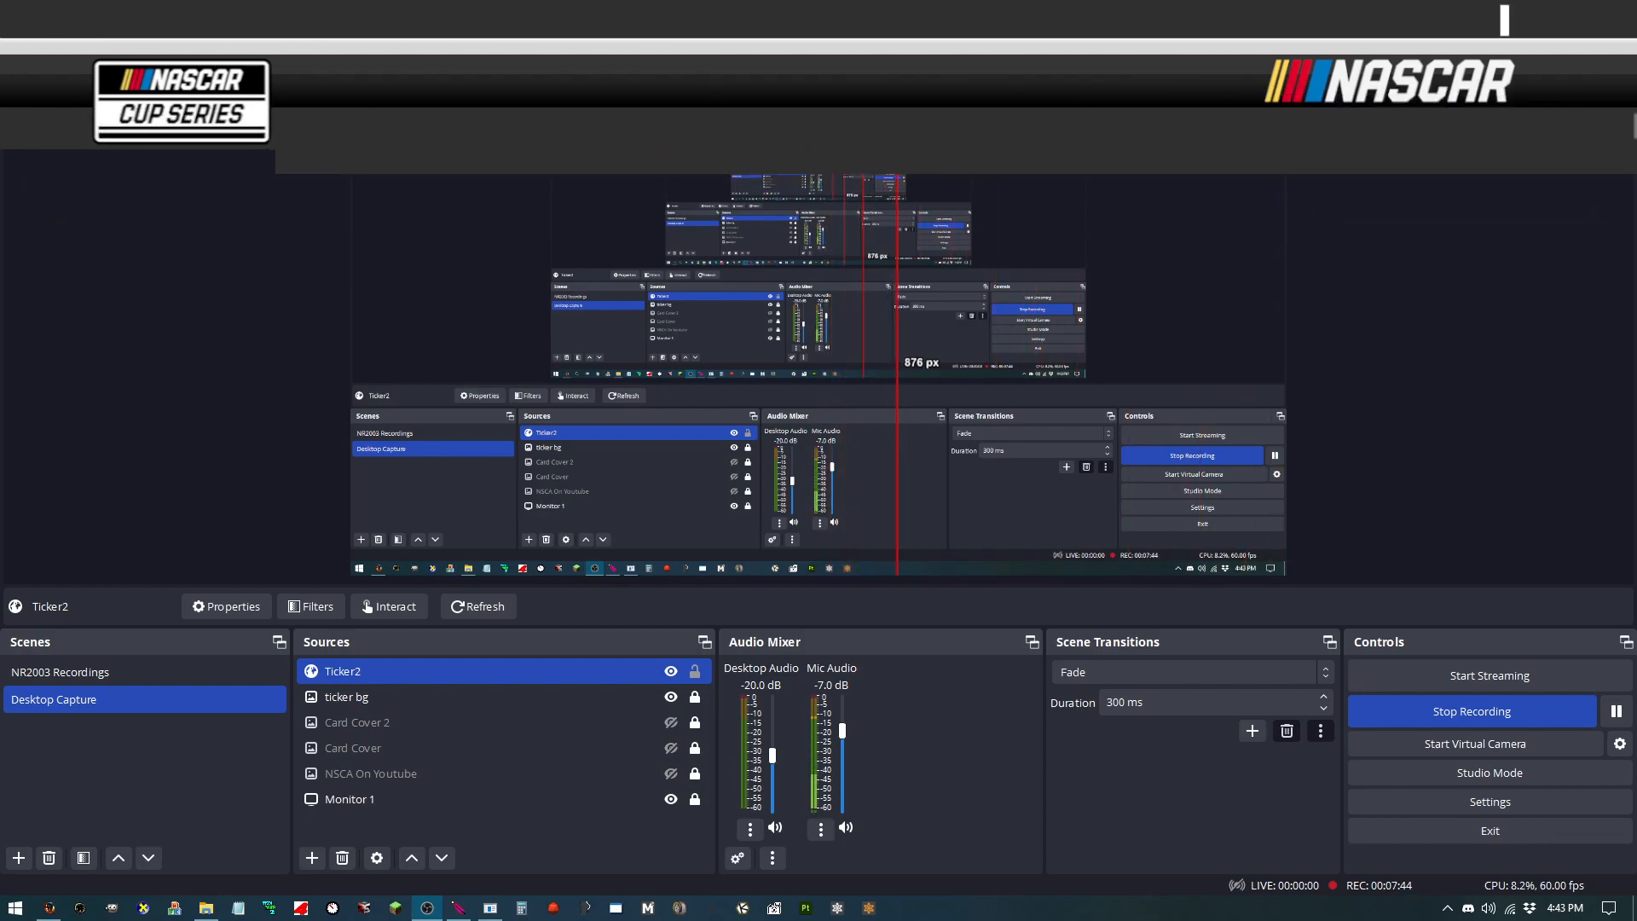
left_click_drag(508, 149, 855, 133)
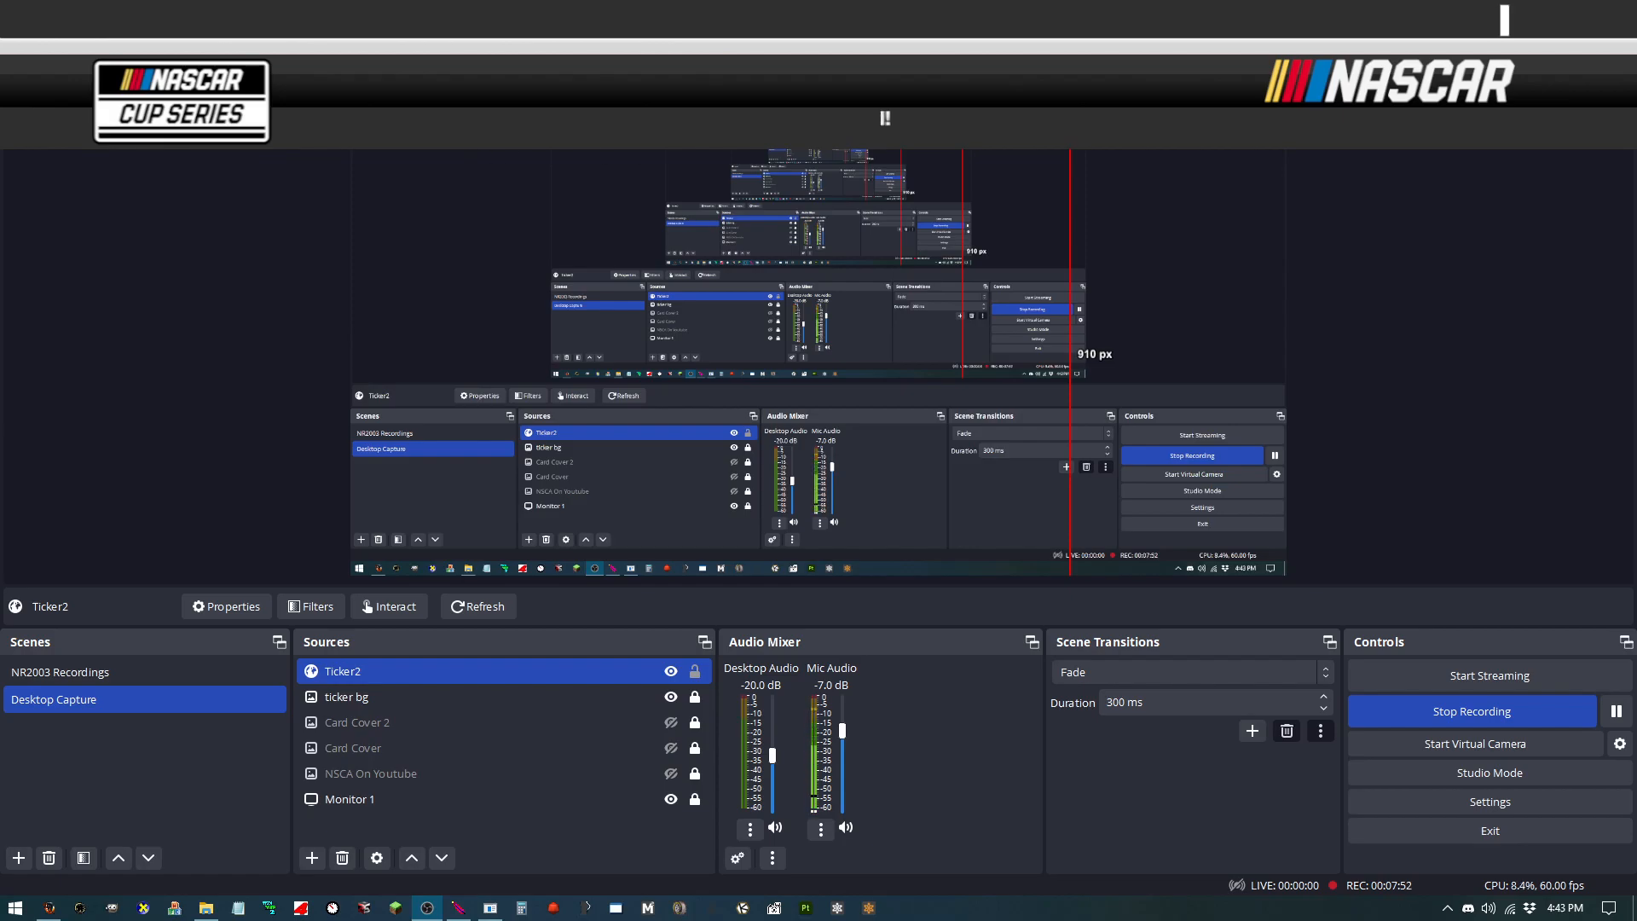
mouse_move(1070, 121)
left_mouse_down()
mouse_move(858, 122)
mouse_move(1078, 121)
left_mouse_up()
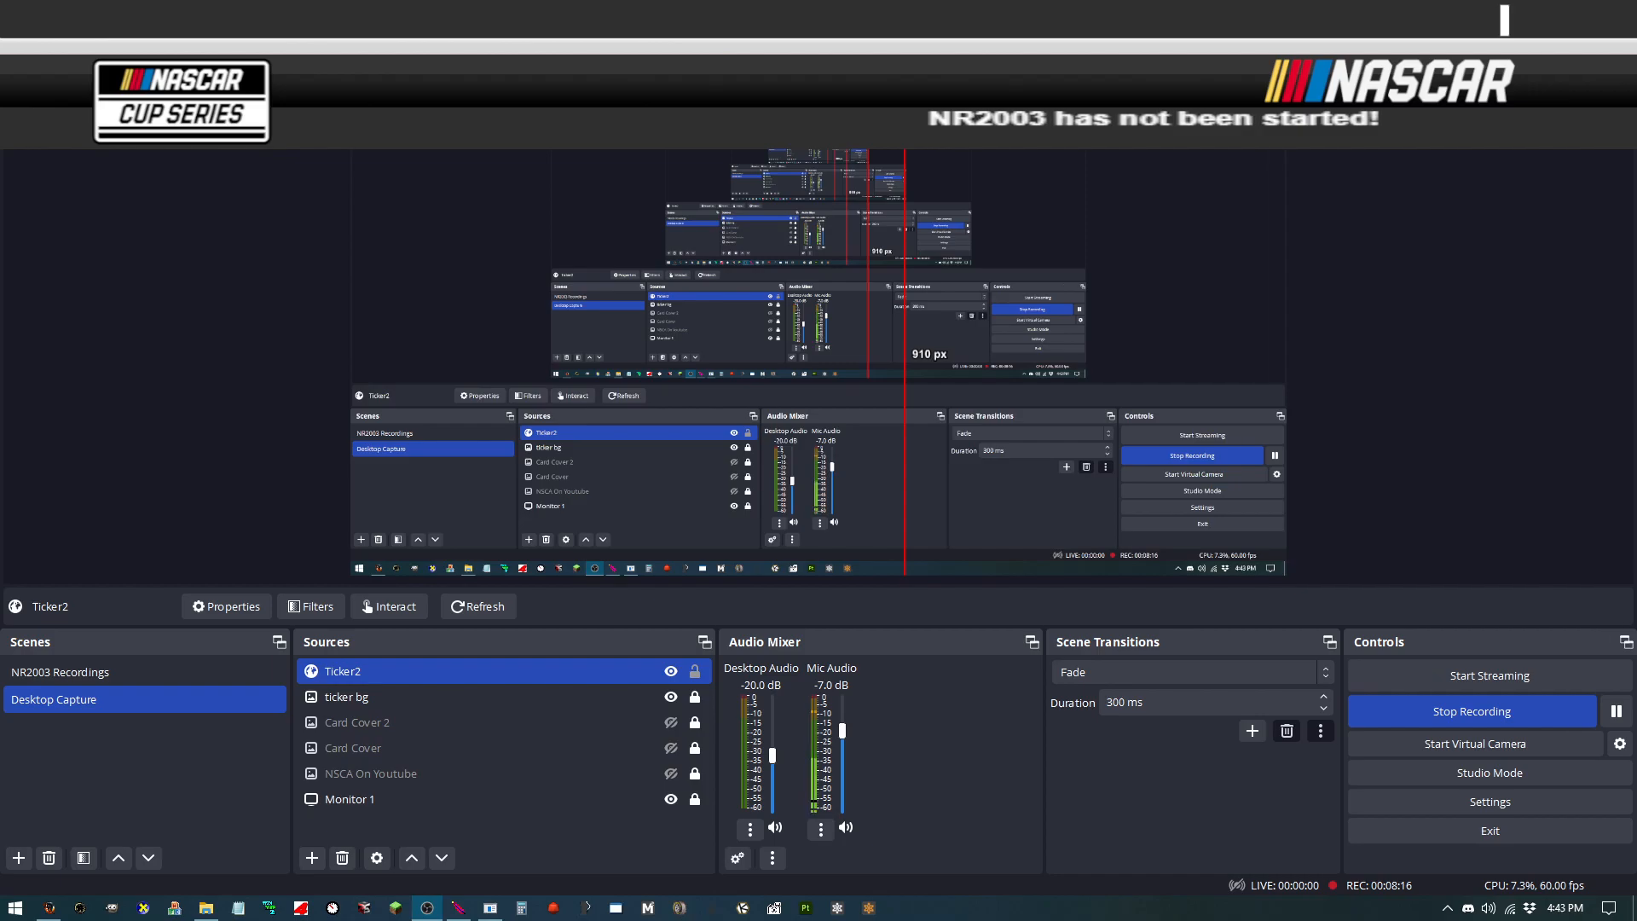
left_click(695, 672)
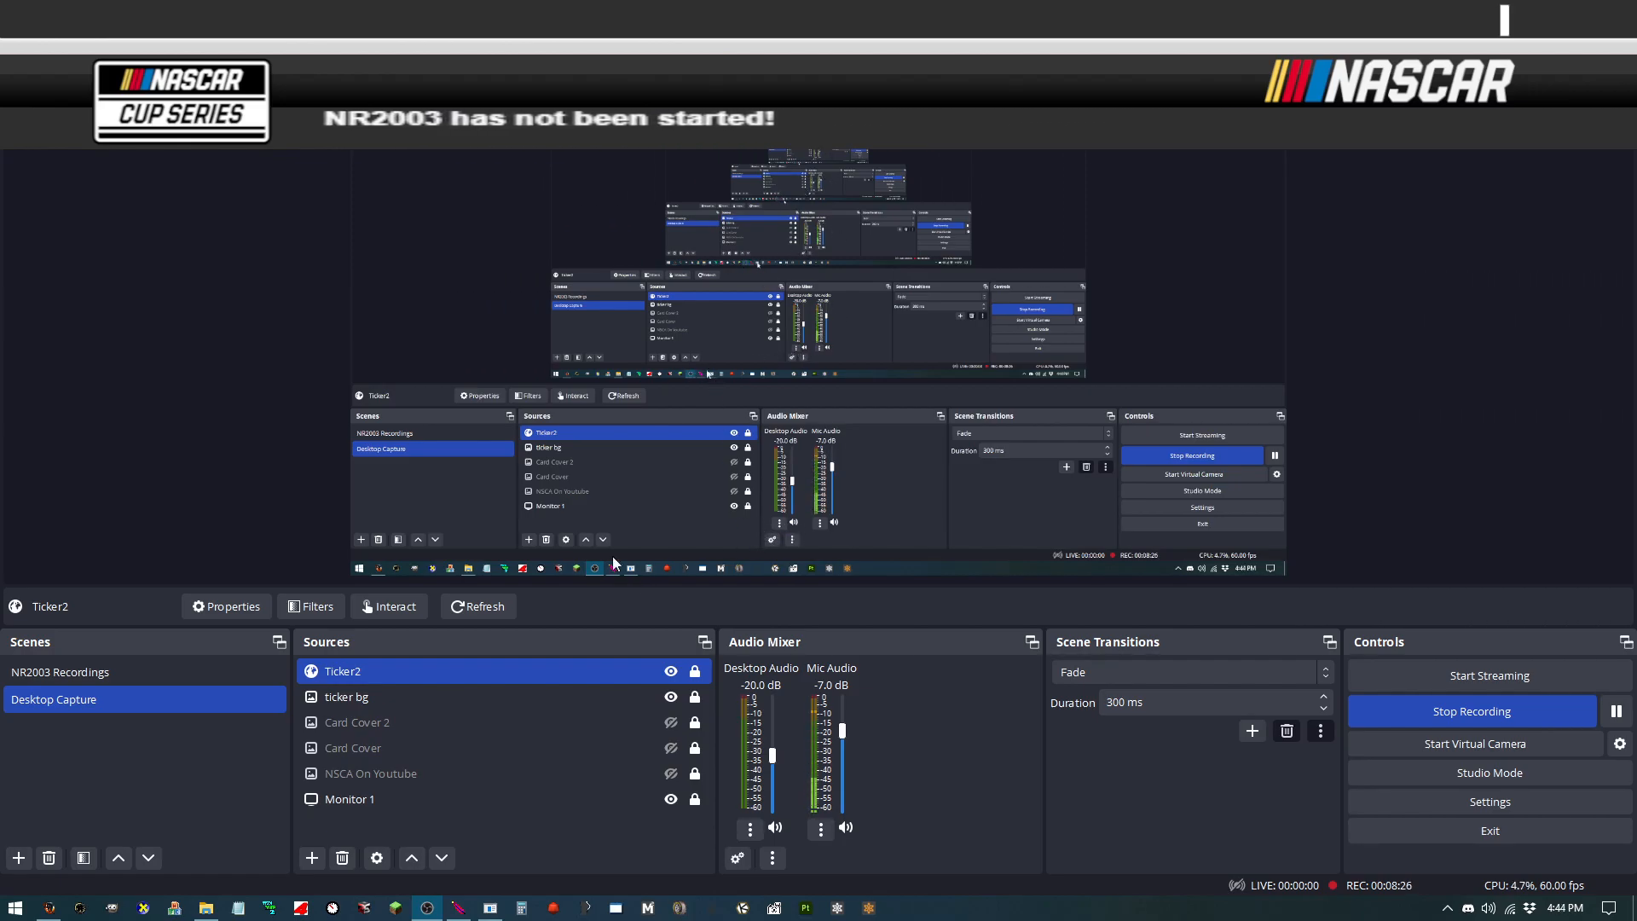
Step: Switch to the GNL.tv sample page in Firefox, check the marquee, and return to OBS
mouse_move(49, 908)
left_click(81, 862)
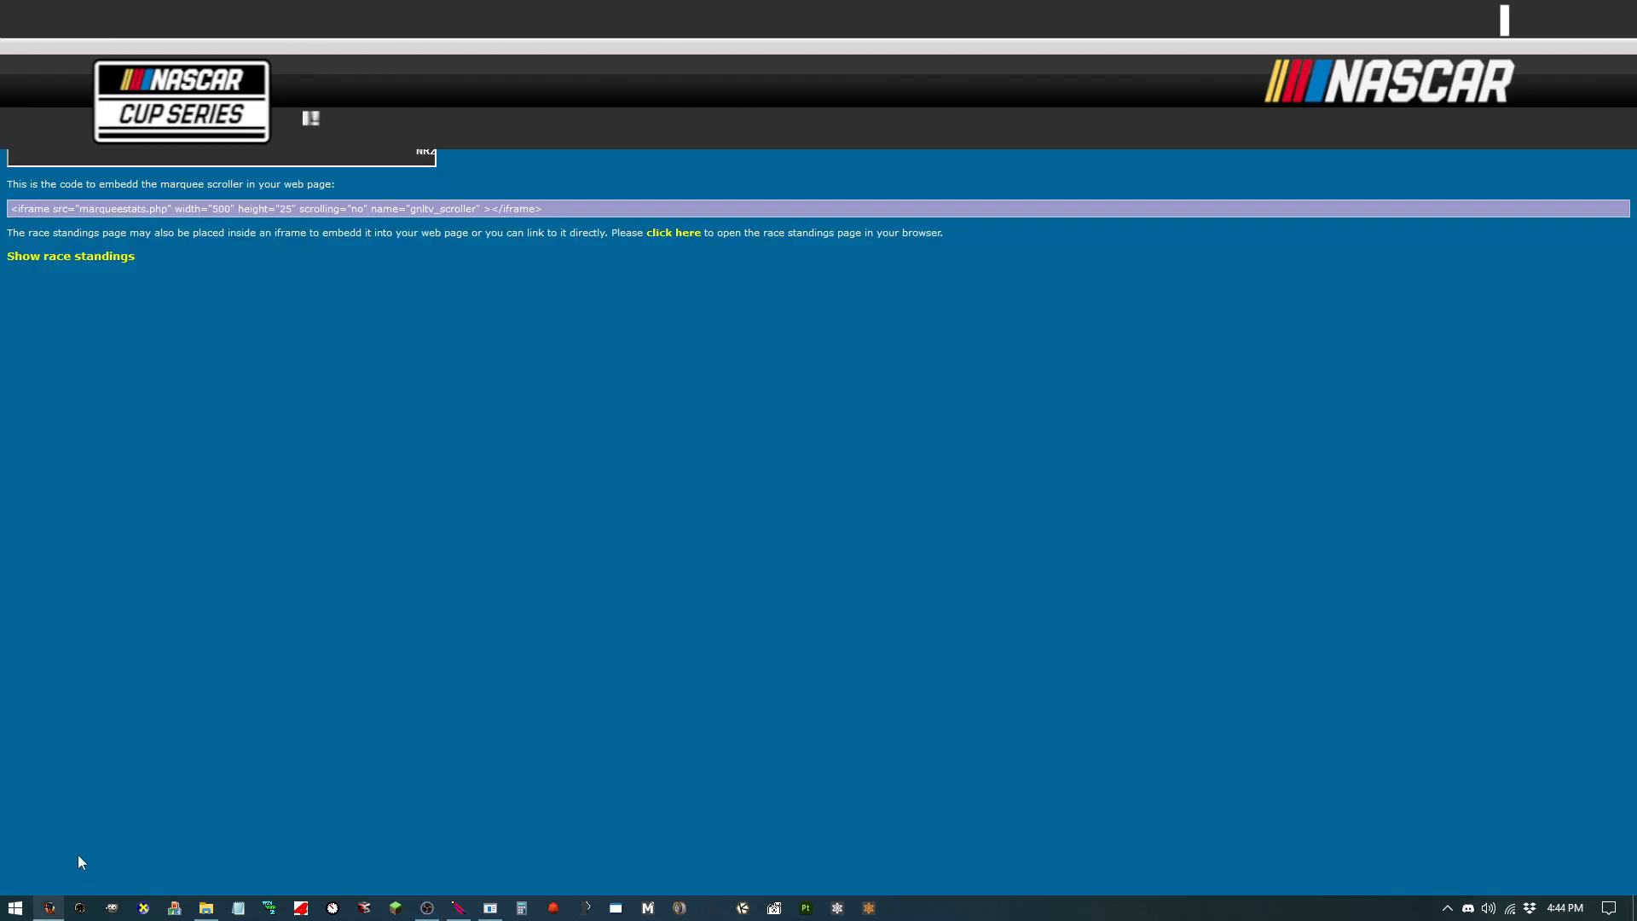
mouse_move(1636, 184)
left_mouse_down()
mouse_move(1149, 174)
mouse_move(1636, 189)
left_mouse_up()
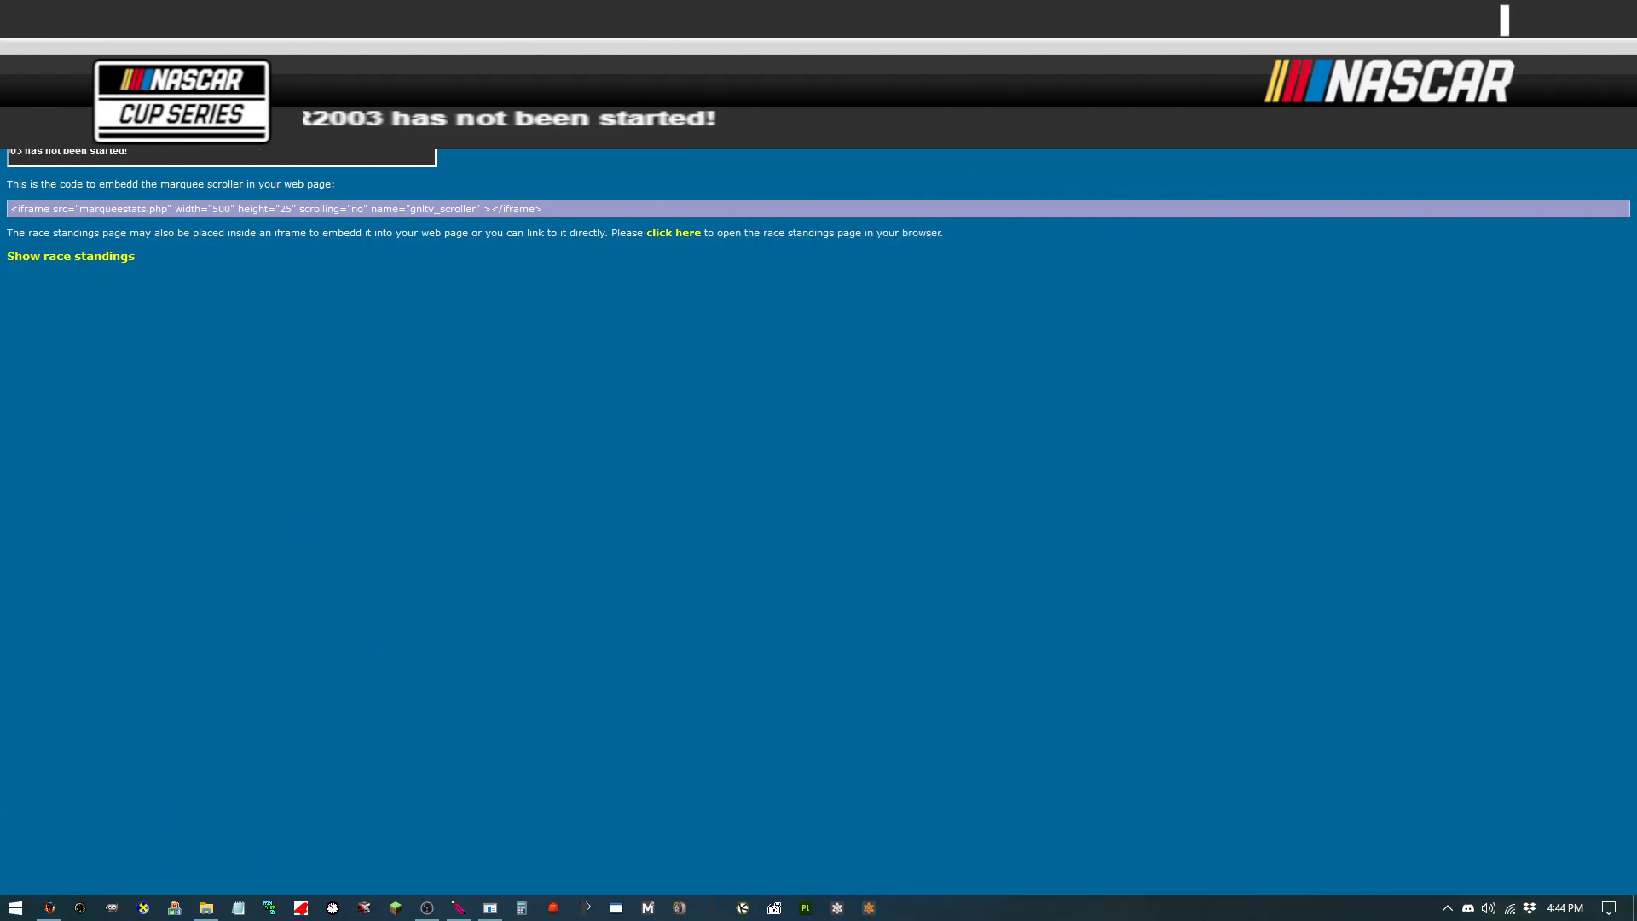
left_click(1617, 10)
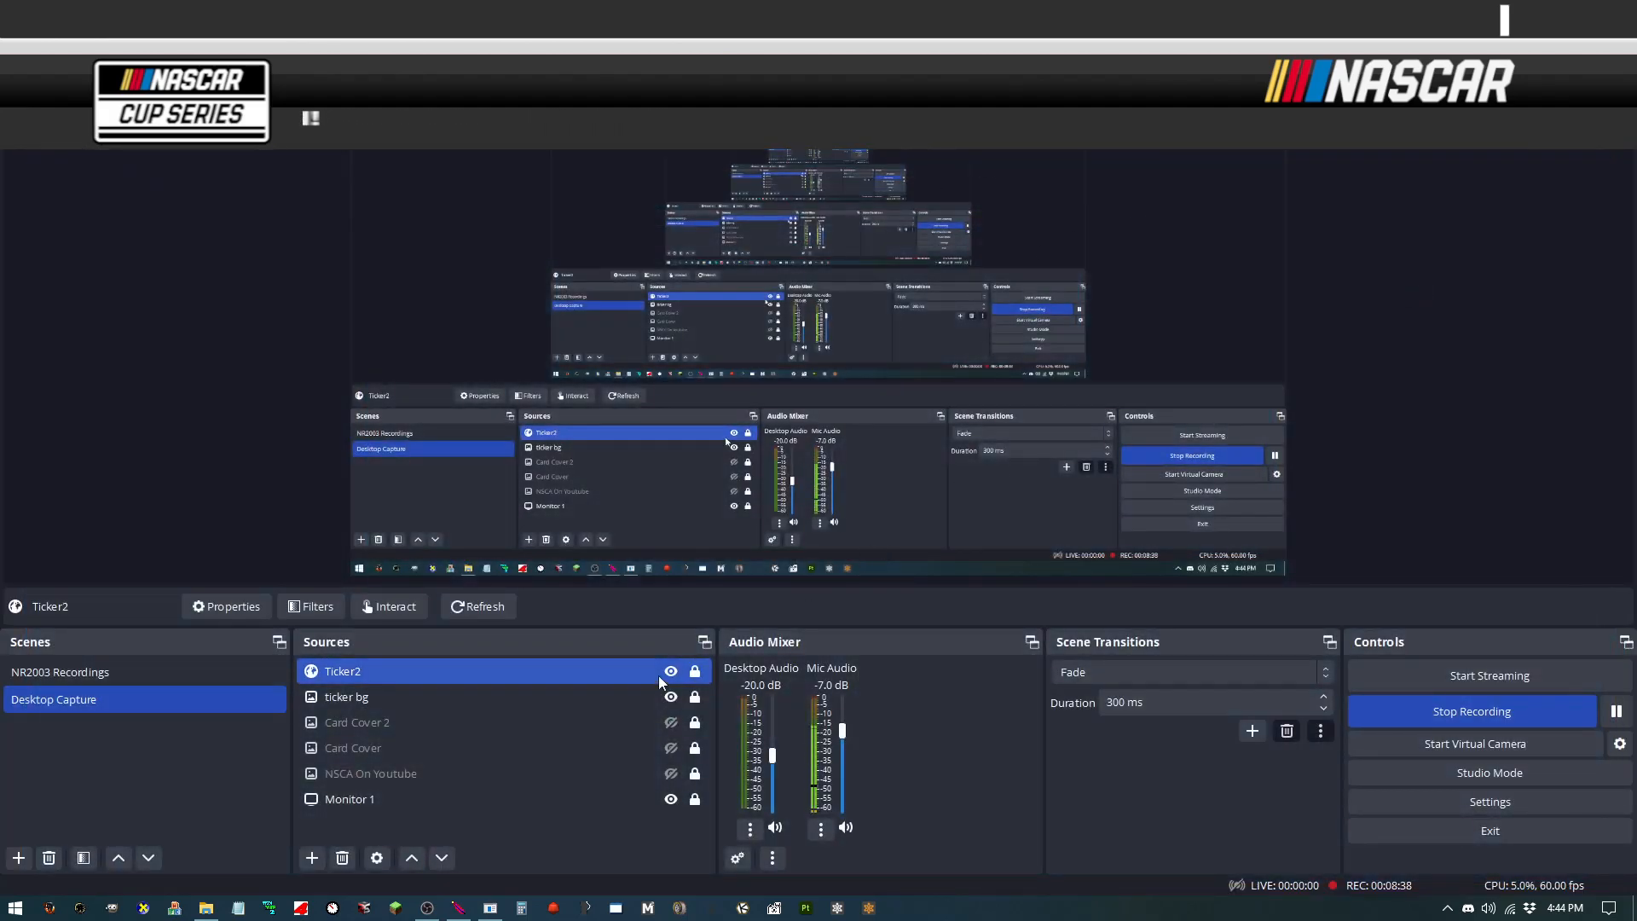
Step: Review the Ticker2 browser source properties and close the dialog with OK
right_click(402, 678)
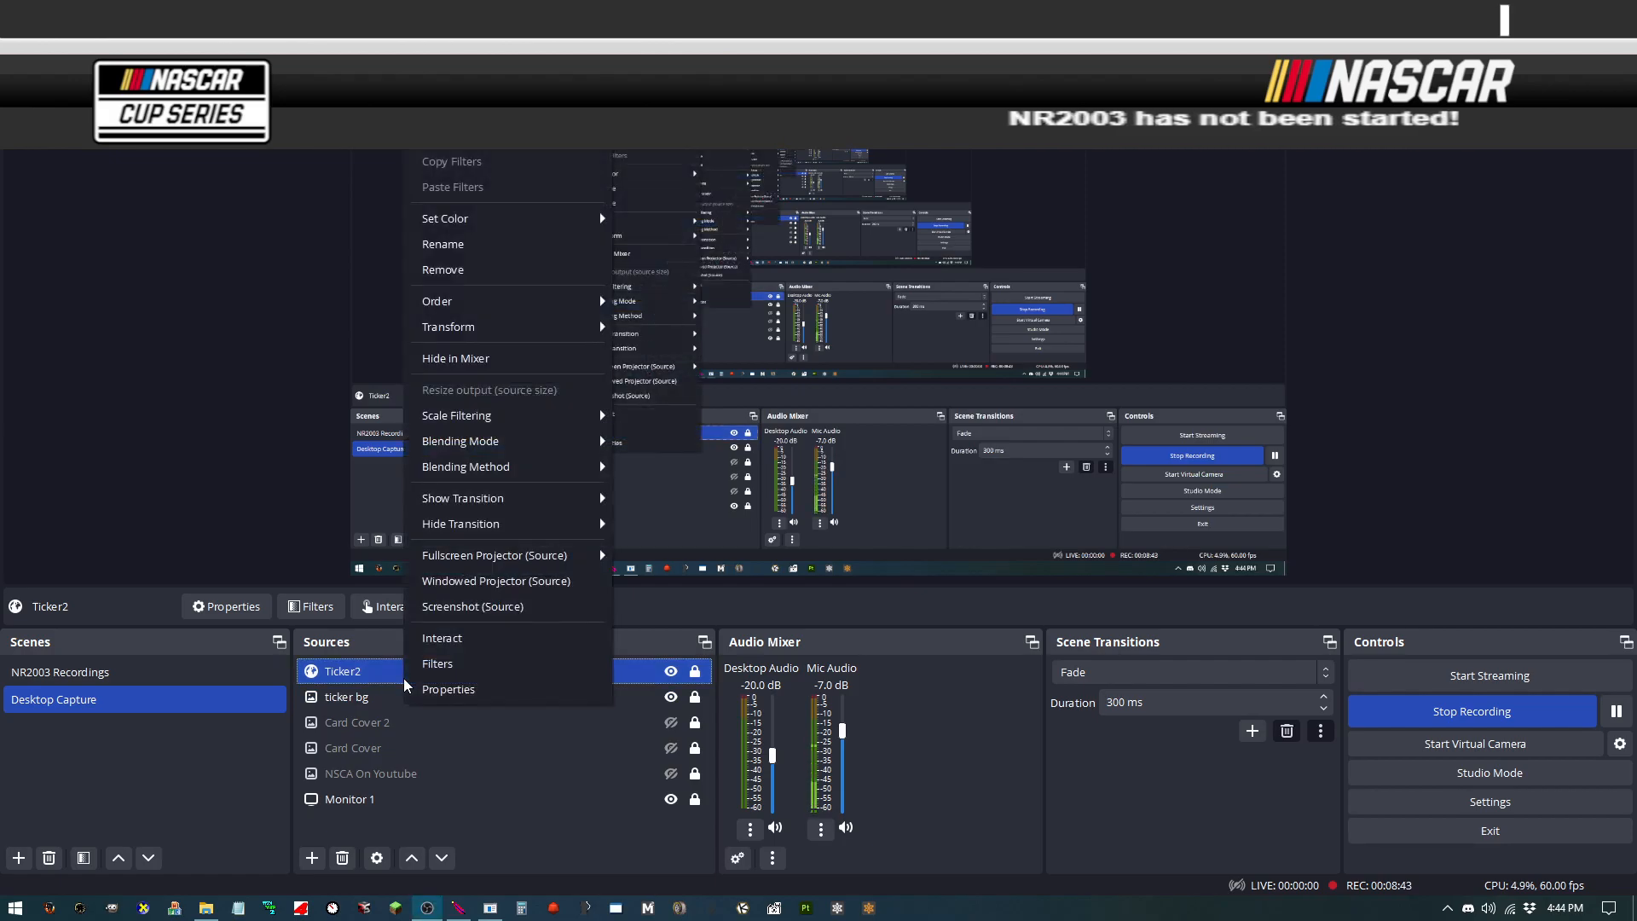
left_click(490, 691)
scroll(640, 632, "down", 2)
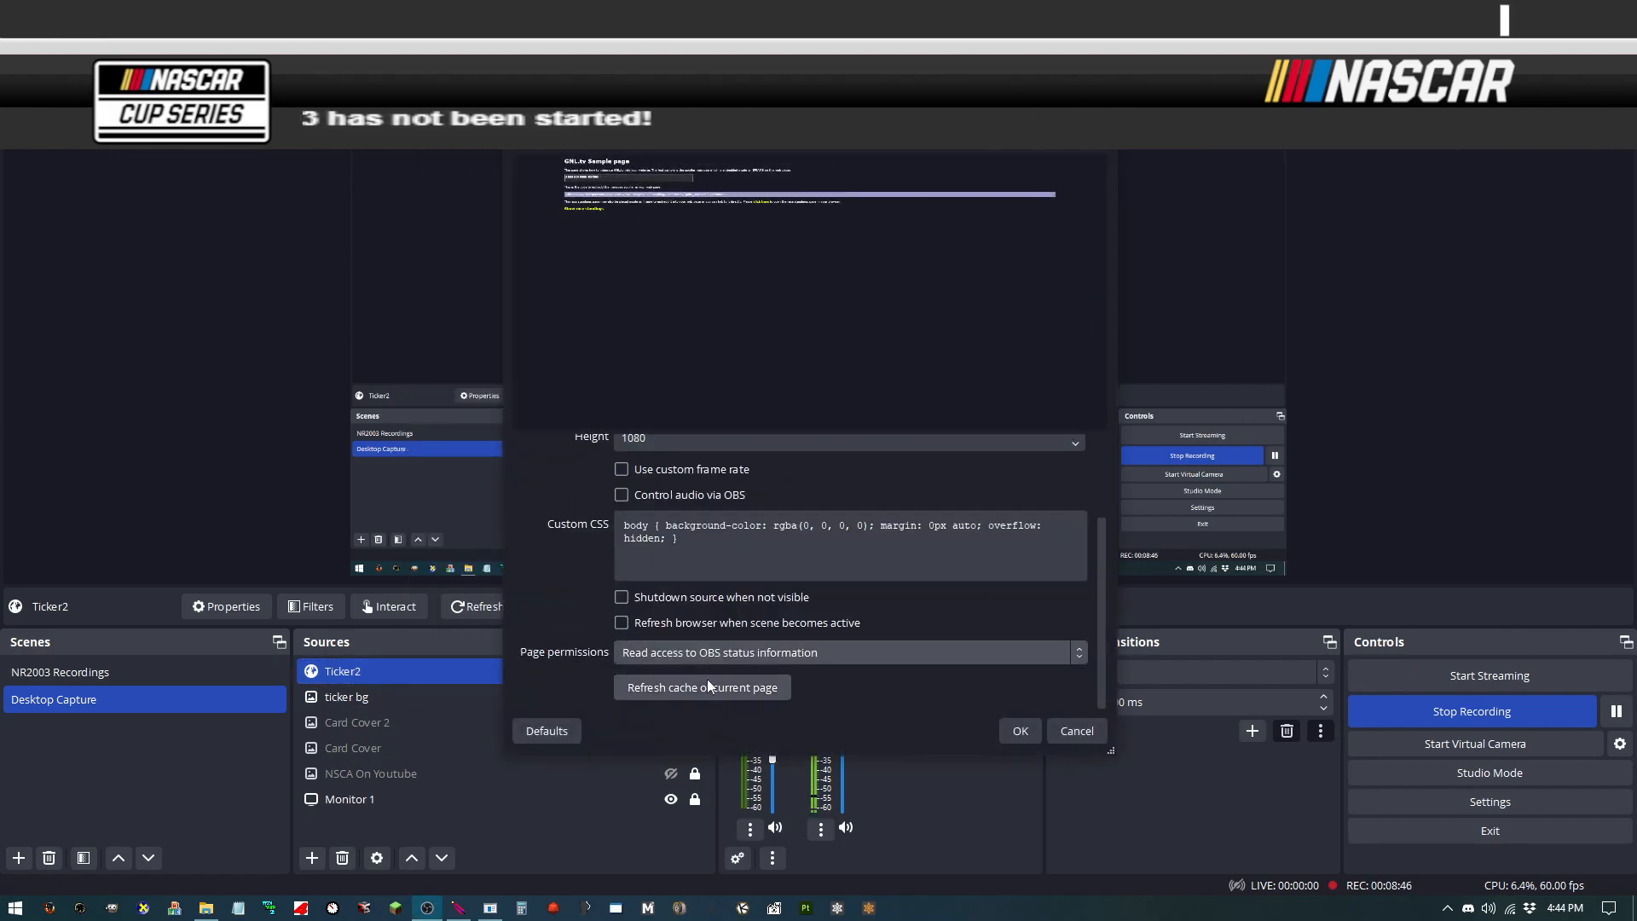
left_click(1013, 731)
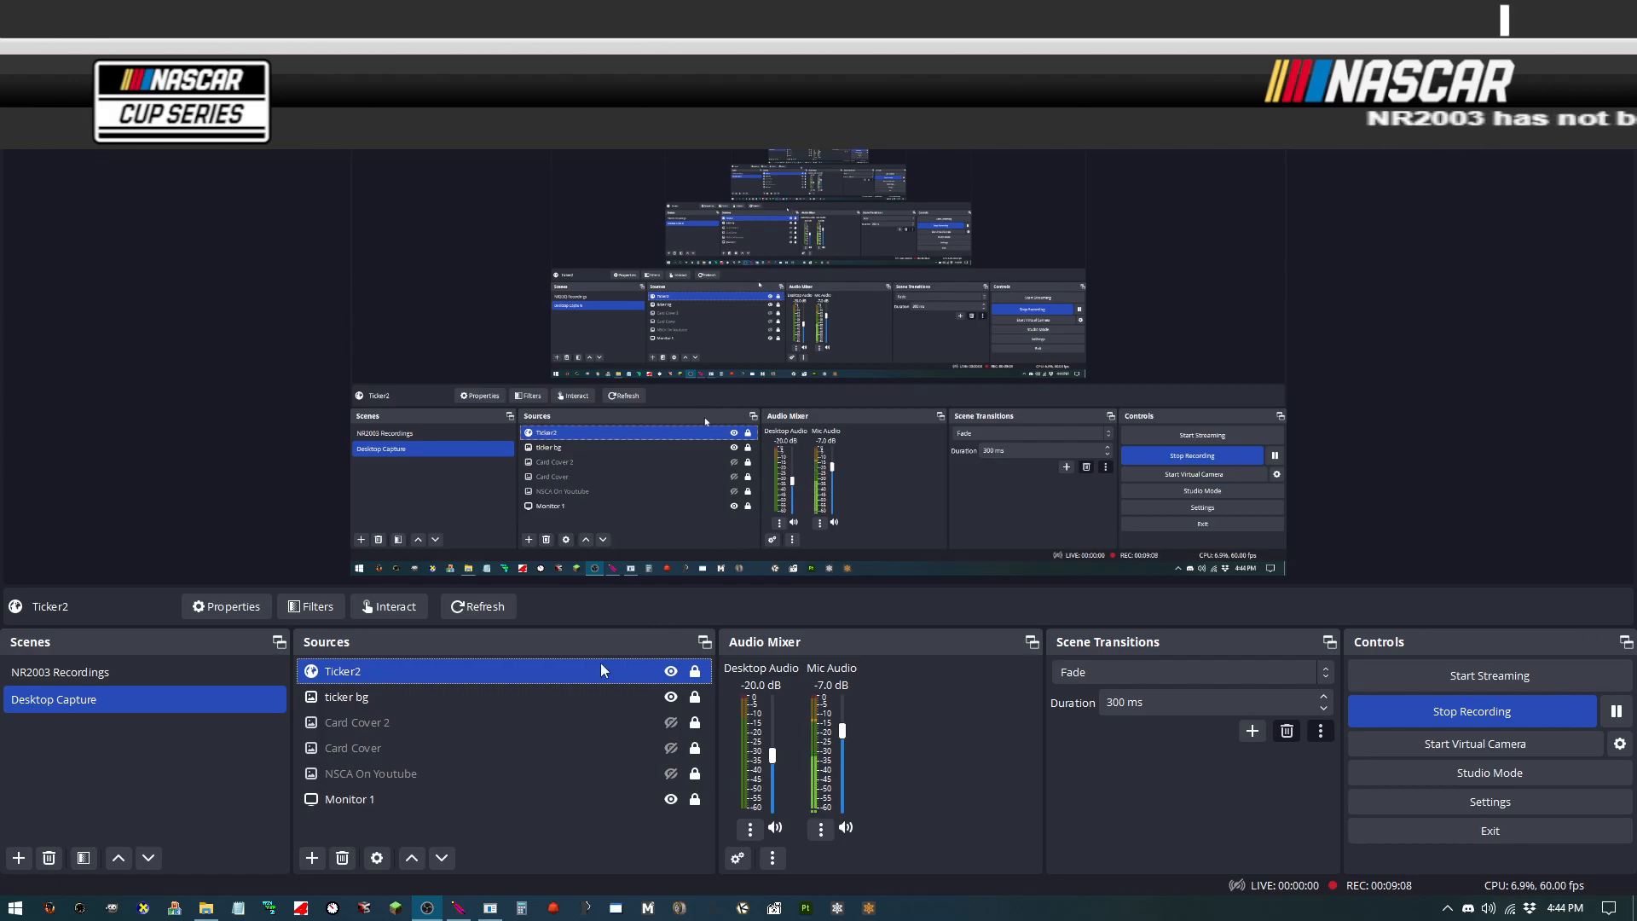
Step: Add a new Game Capture source to the scene with its default name
left_click(312, 858)
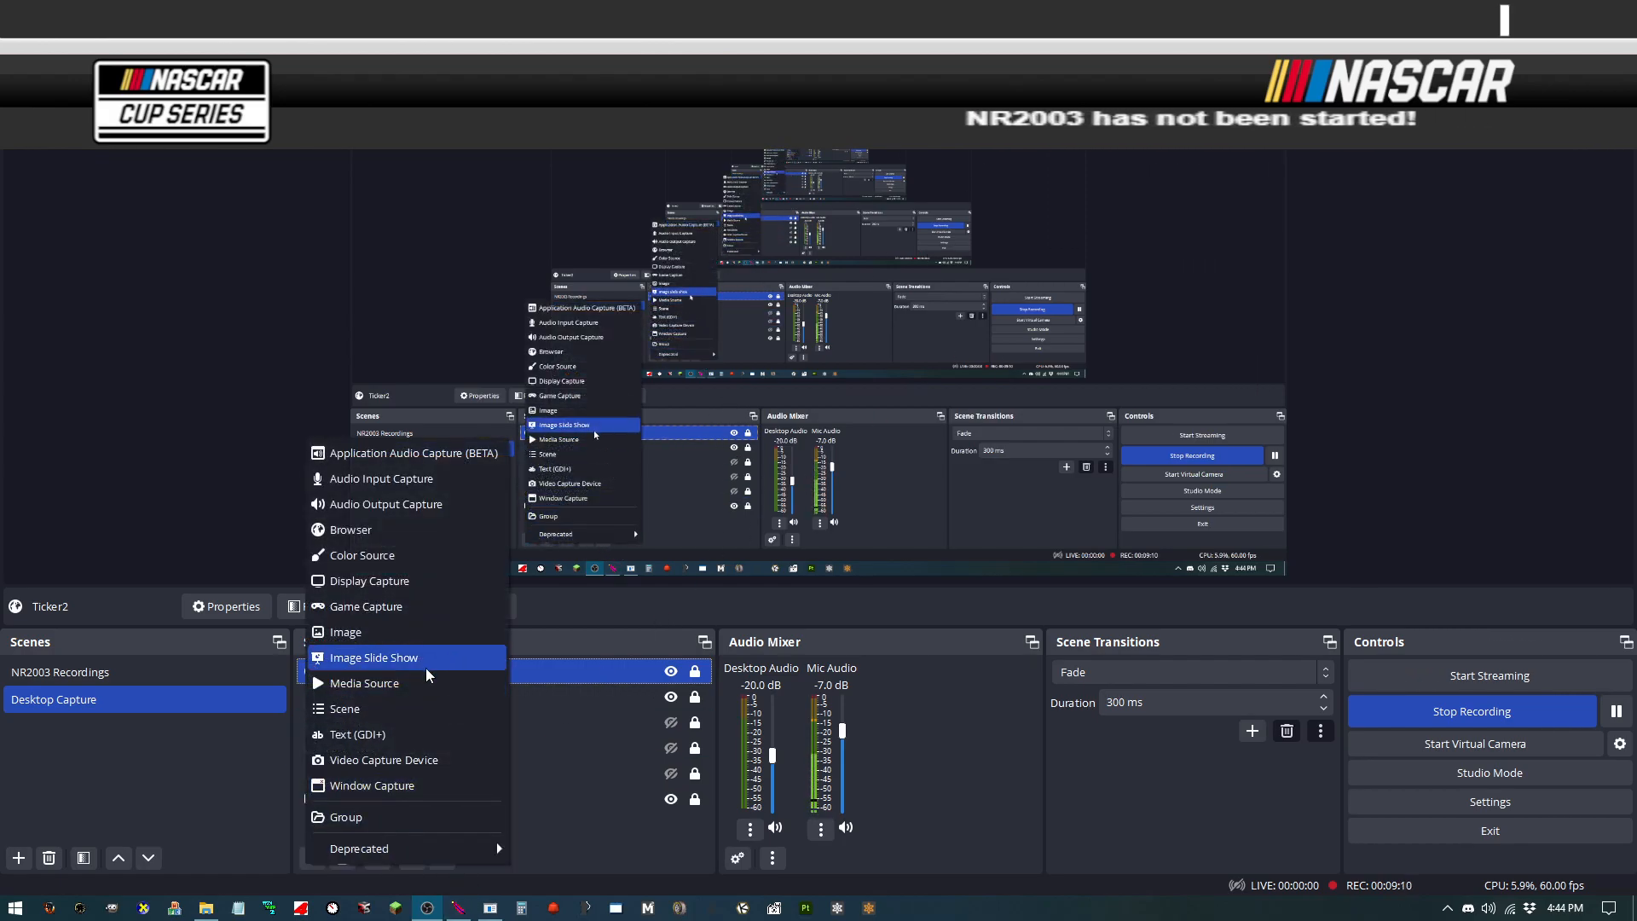
left_click(442, 605)
left_click(717, 398)
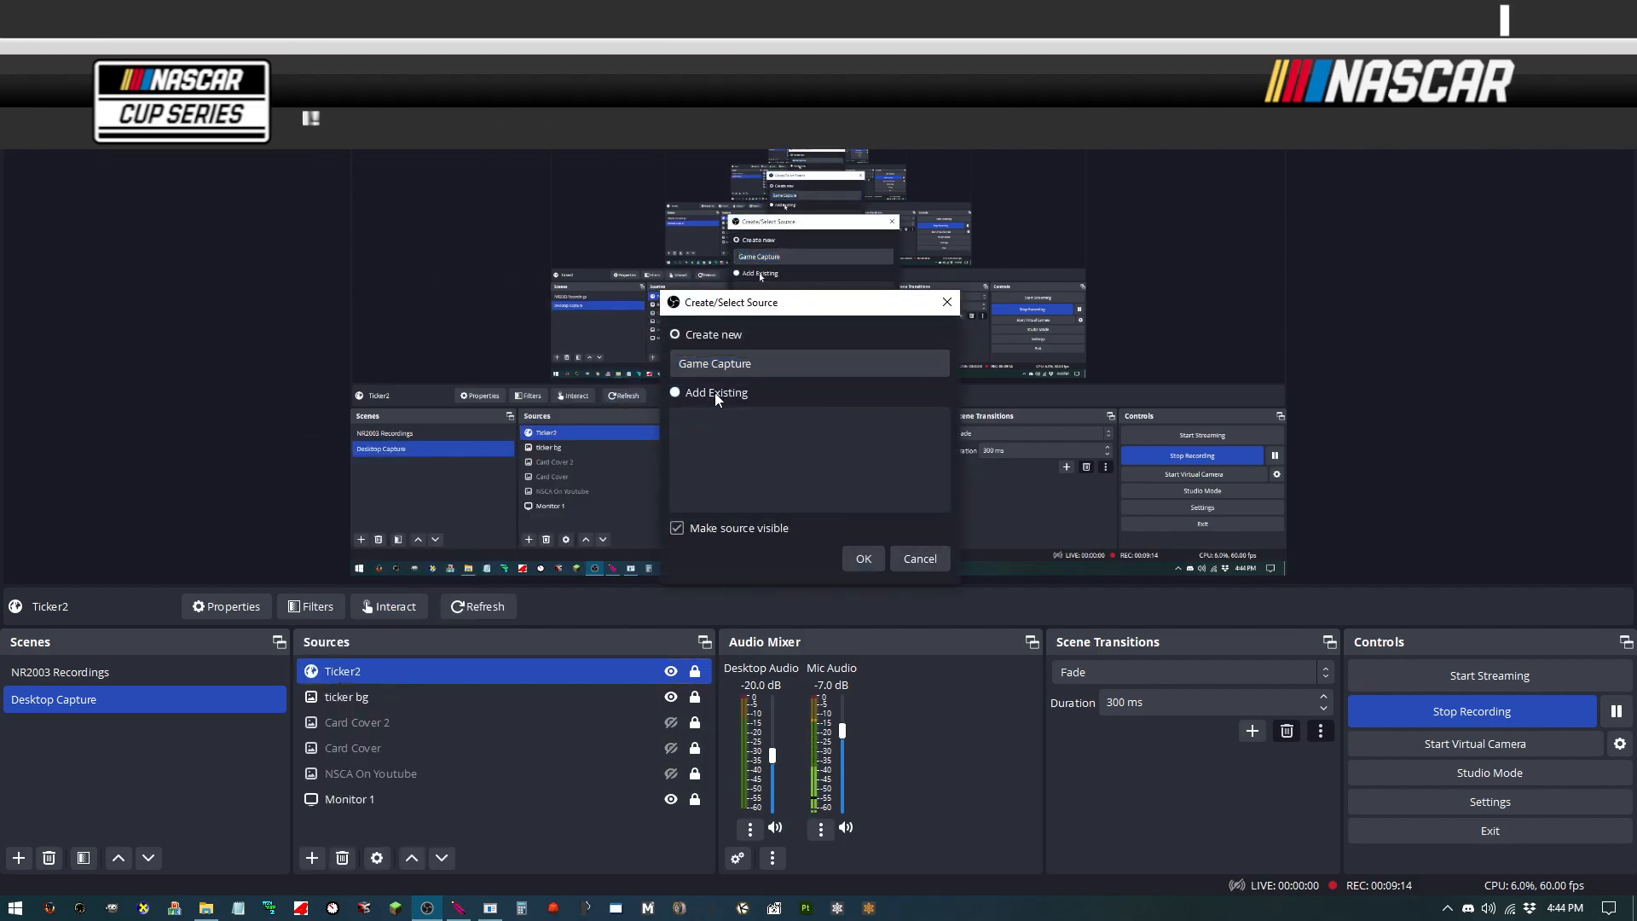
left_click(857, 561)
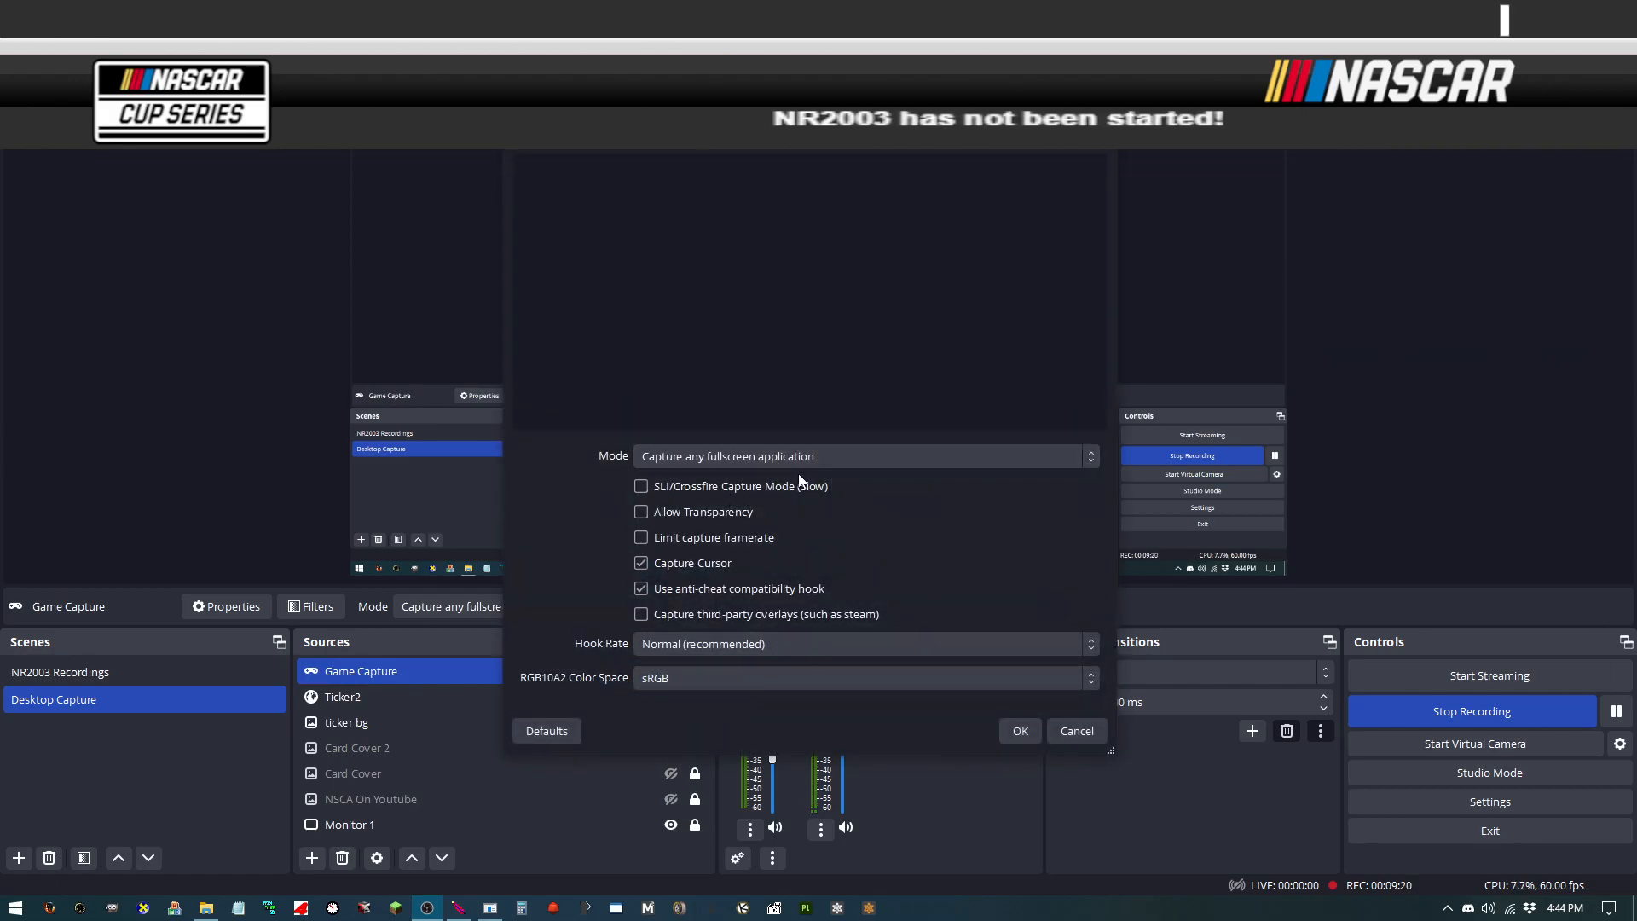
Step: Set the Game Capture mode to Capture specific window and open the window list
left_click(831, 459)
left_click(863, 495)
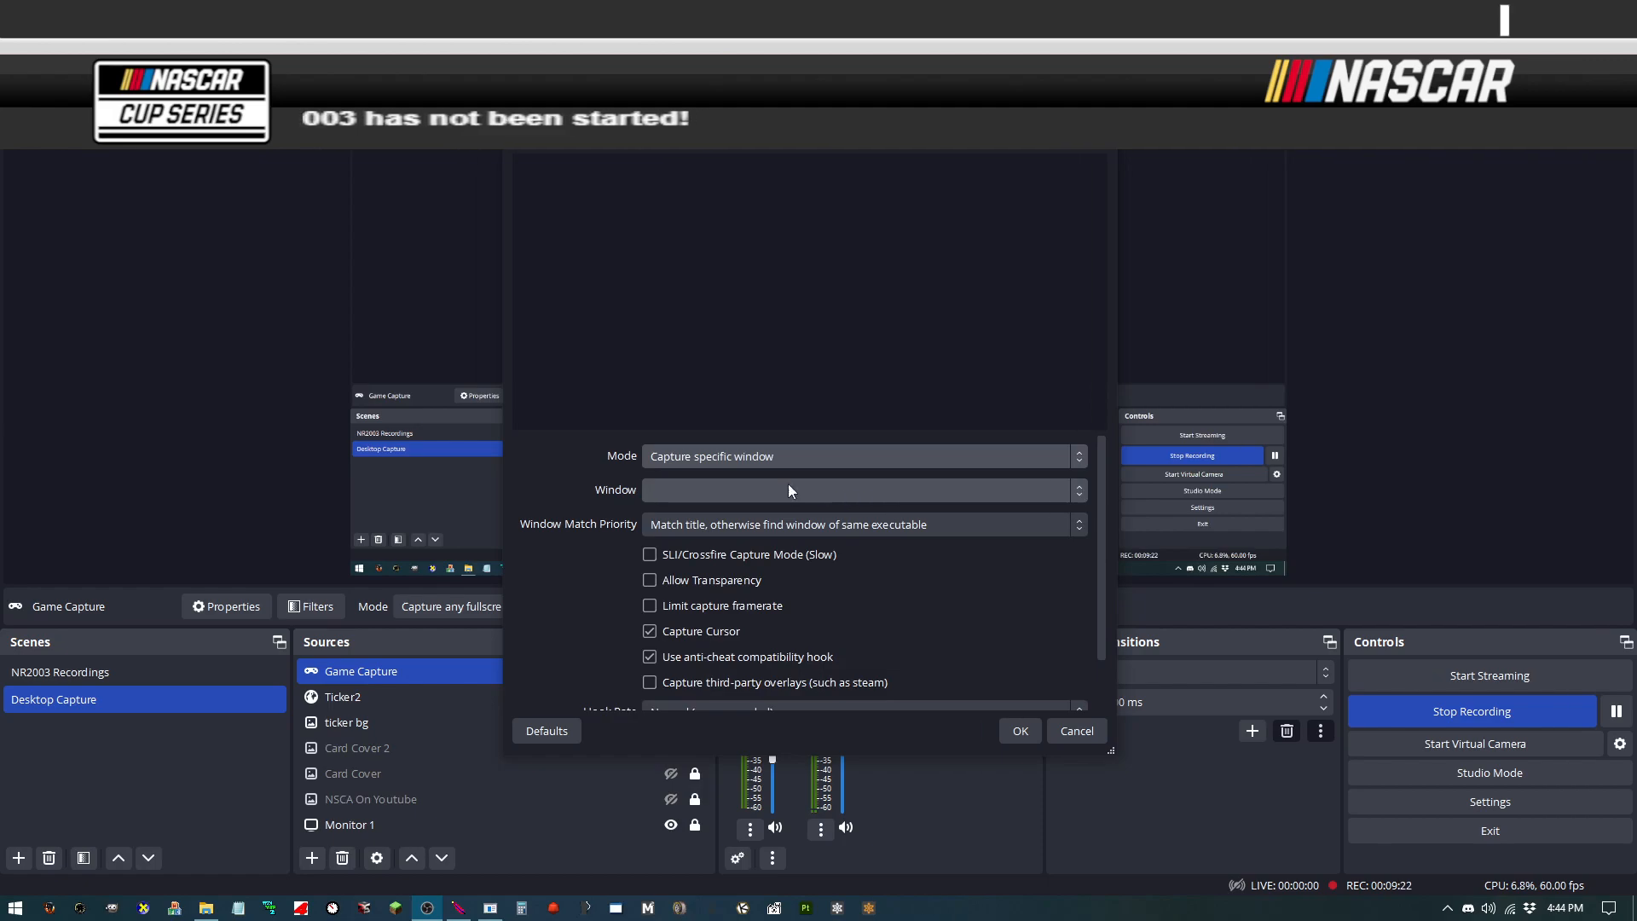
left_click(885, 490)
left_click(874, 489)
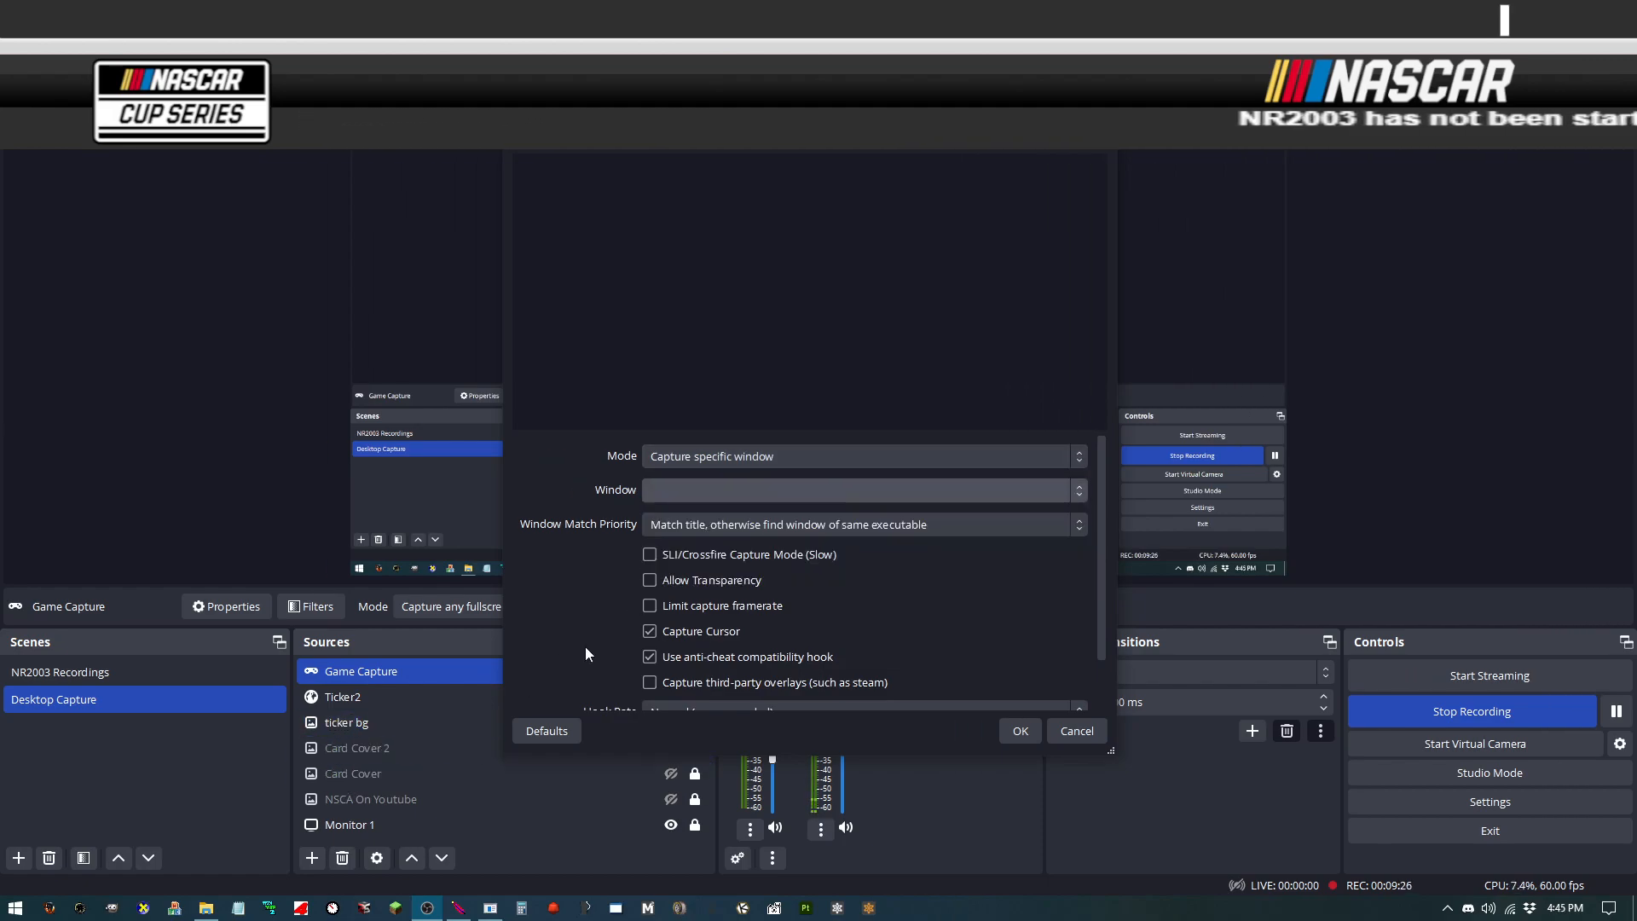
Step: Launch NASCAR Racing 2003 from the taskbar and switch back to the OBS window
left_click(82, 910)
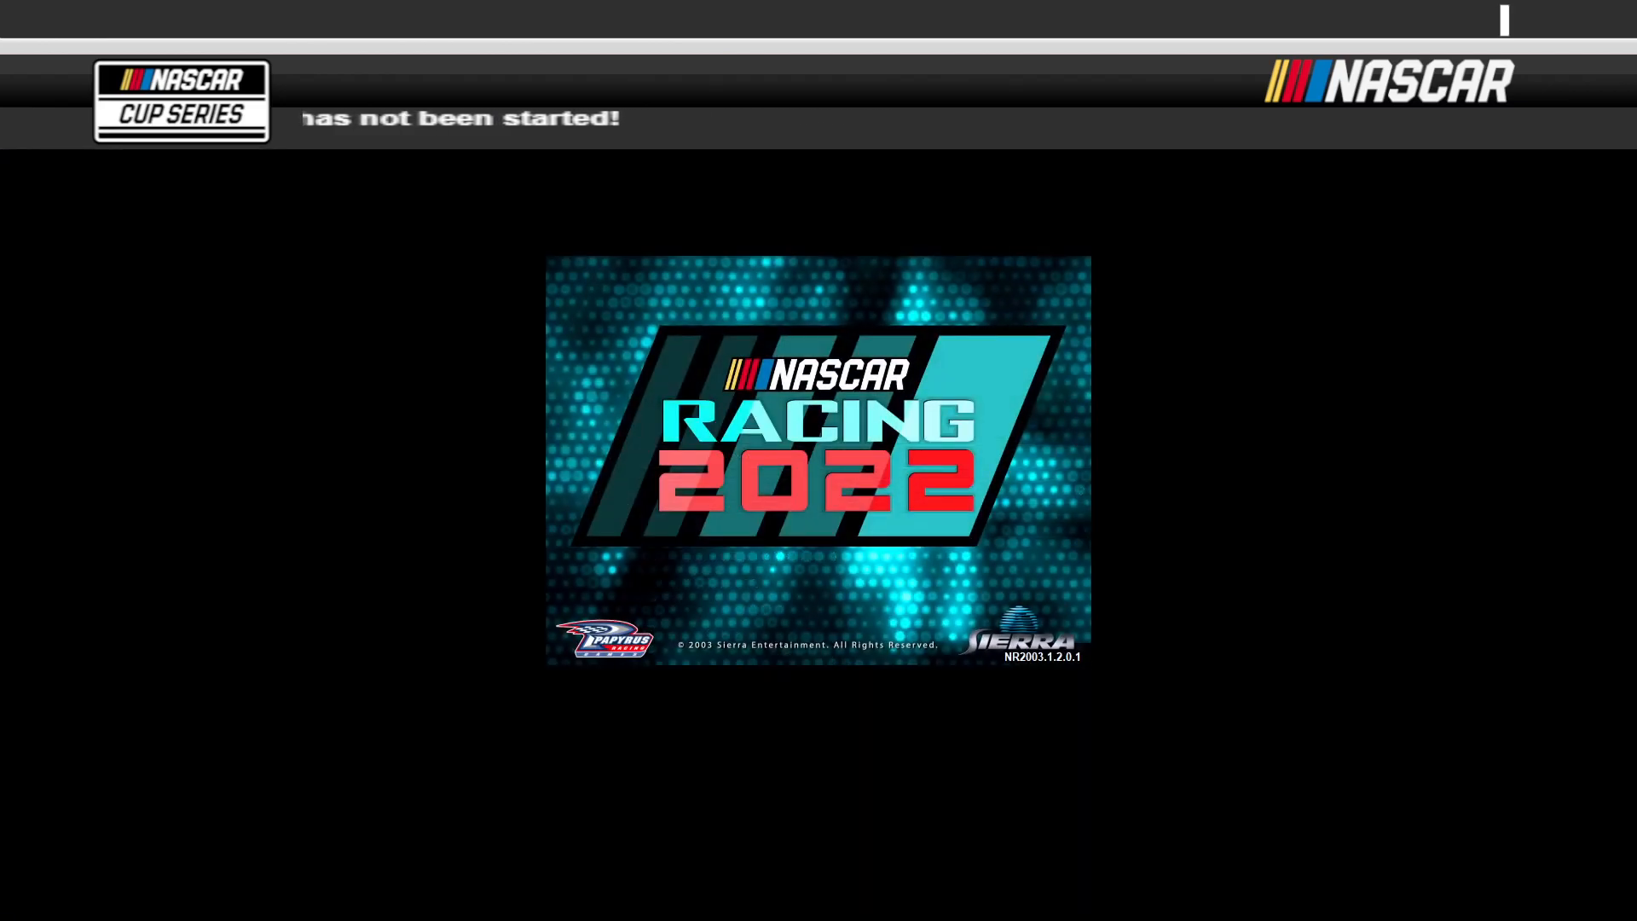
key("alt+Tab")
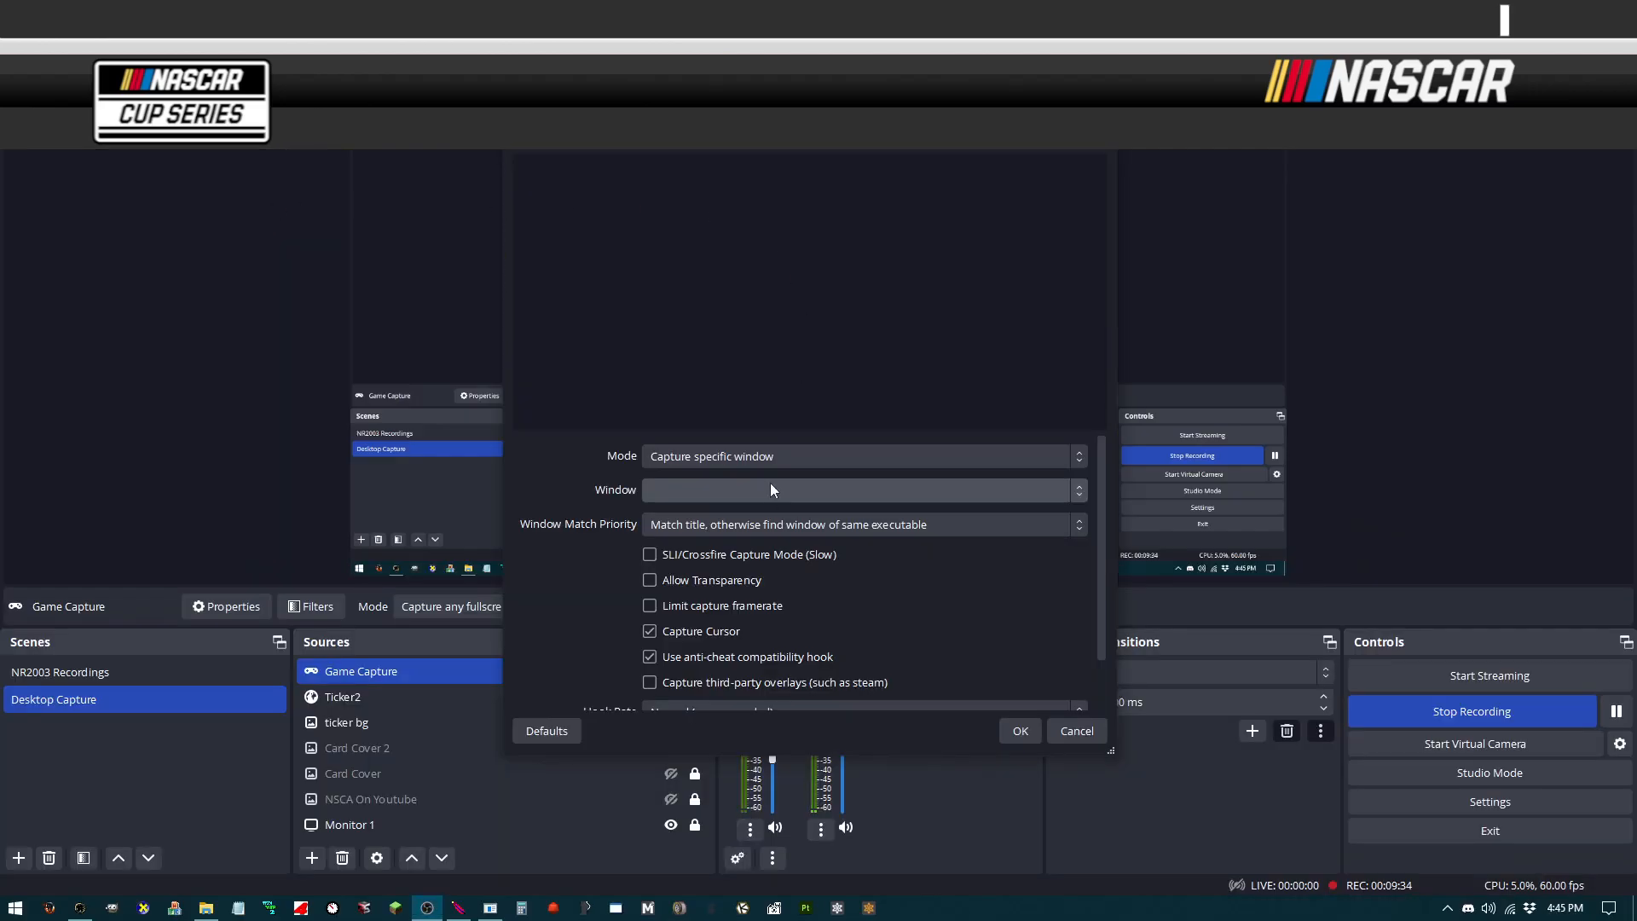
left_click(770, 483)
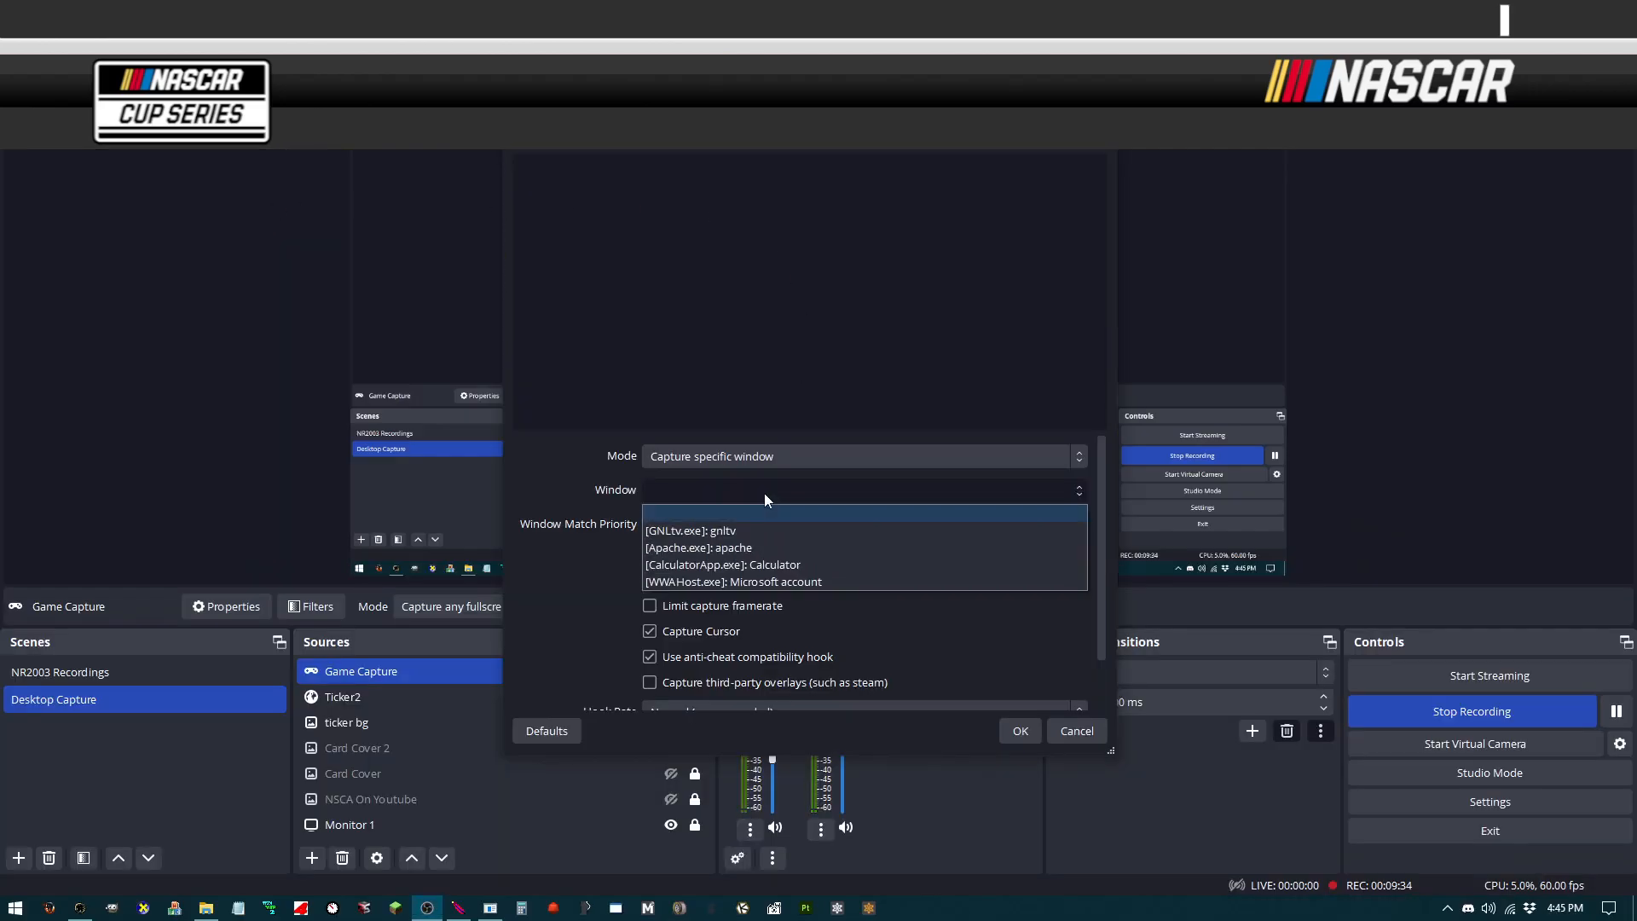
Step: Reopen the window list and cancel the Game Capture properties
left_click(790, 490)
left_click(790, 490)
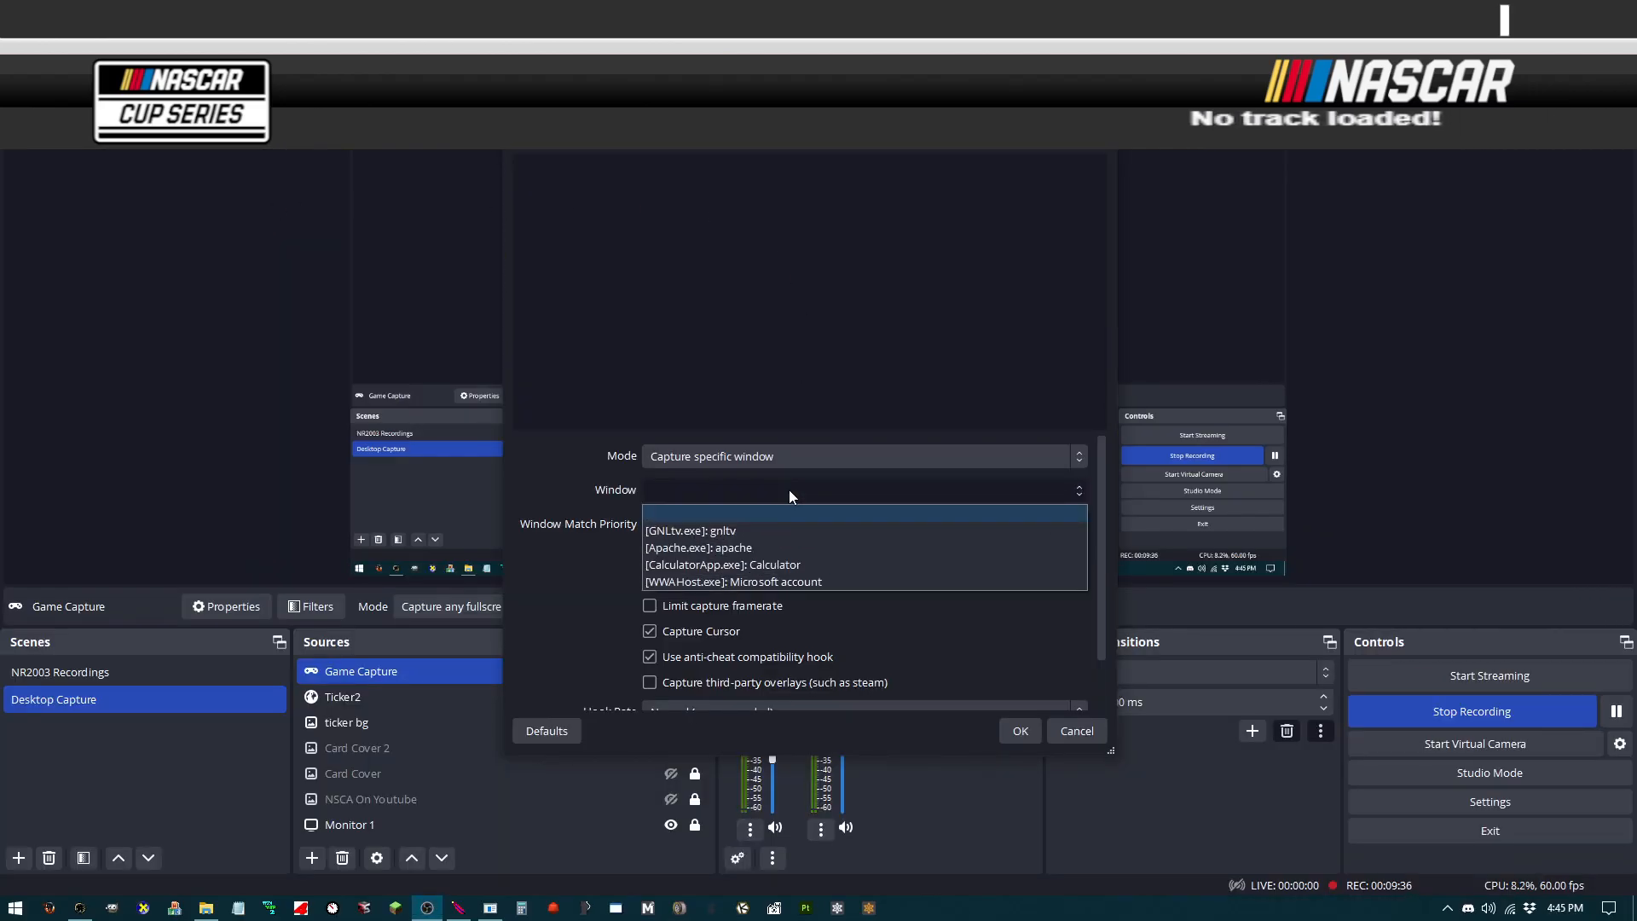
left_click(1077, 731)
left_click(312, 858)
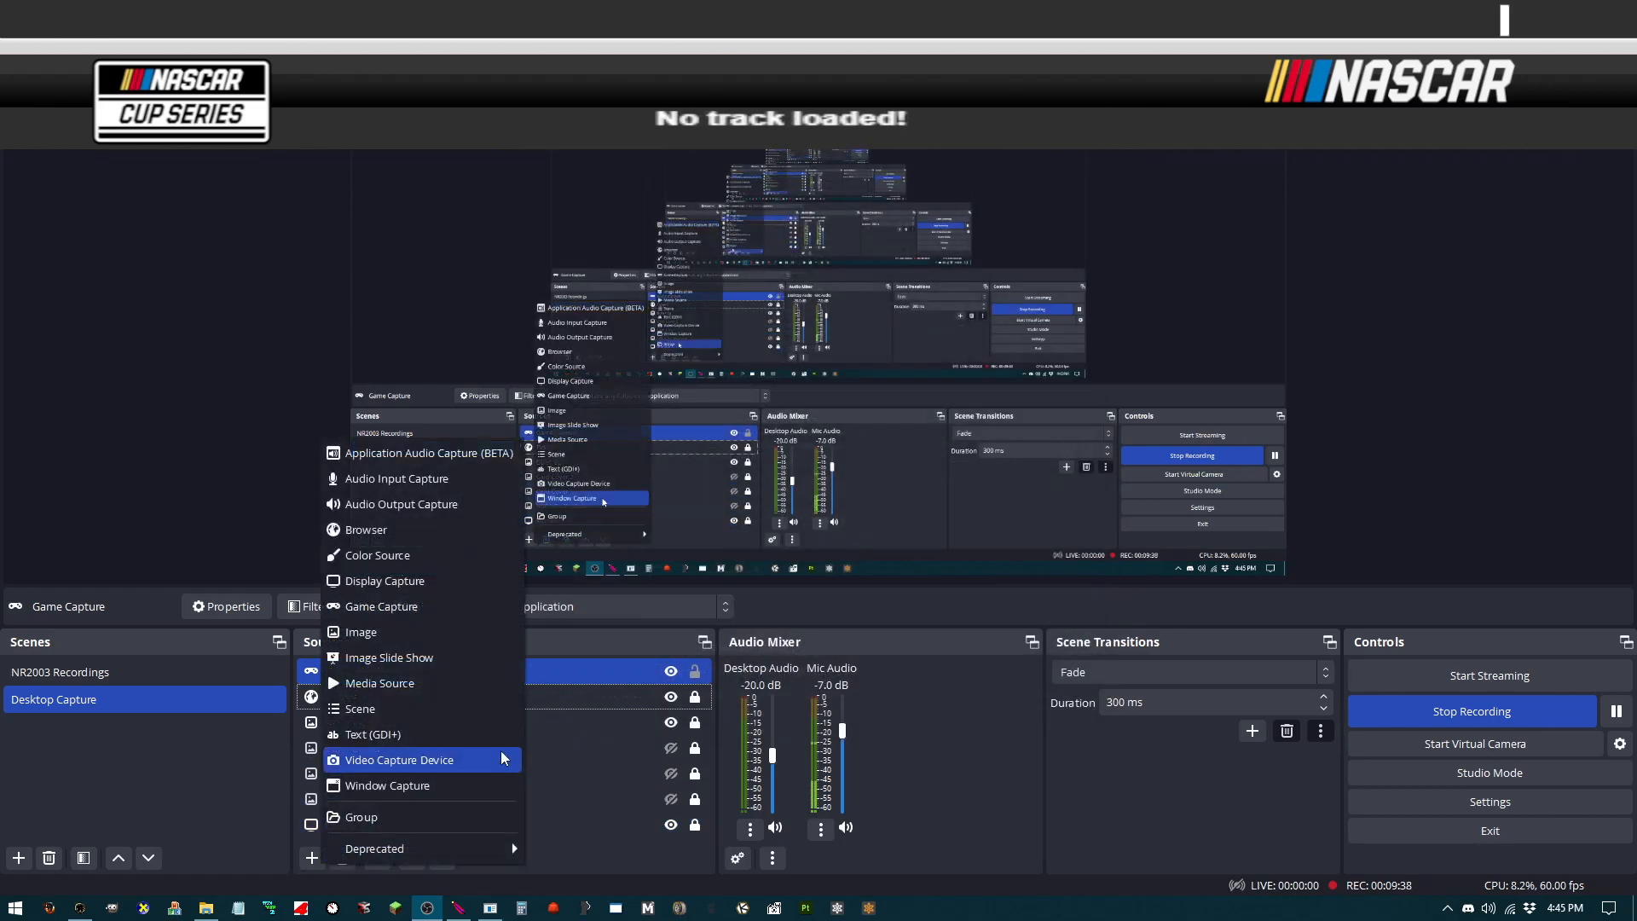
left_click(438, 529)
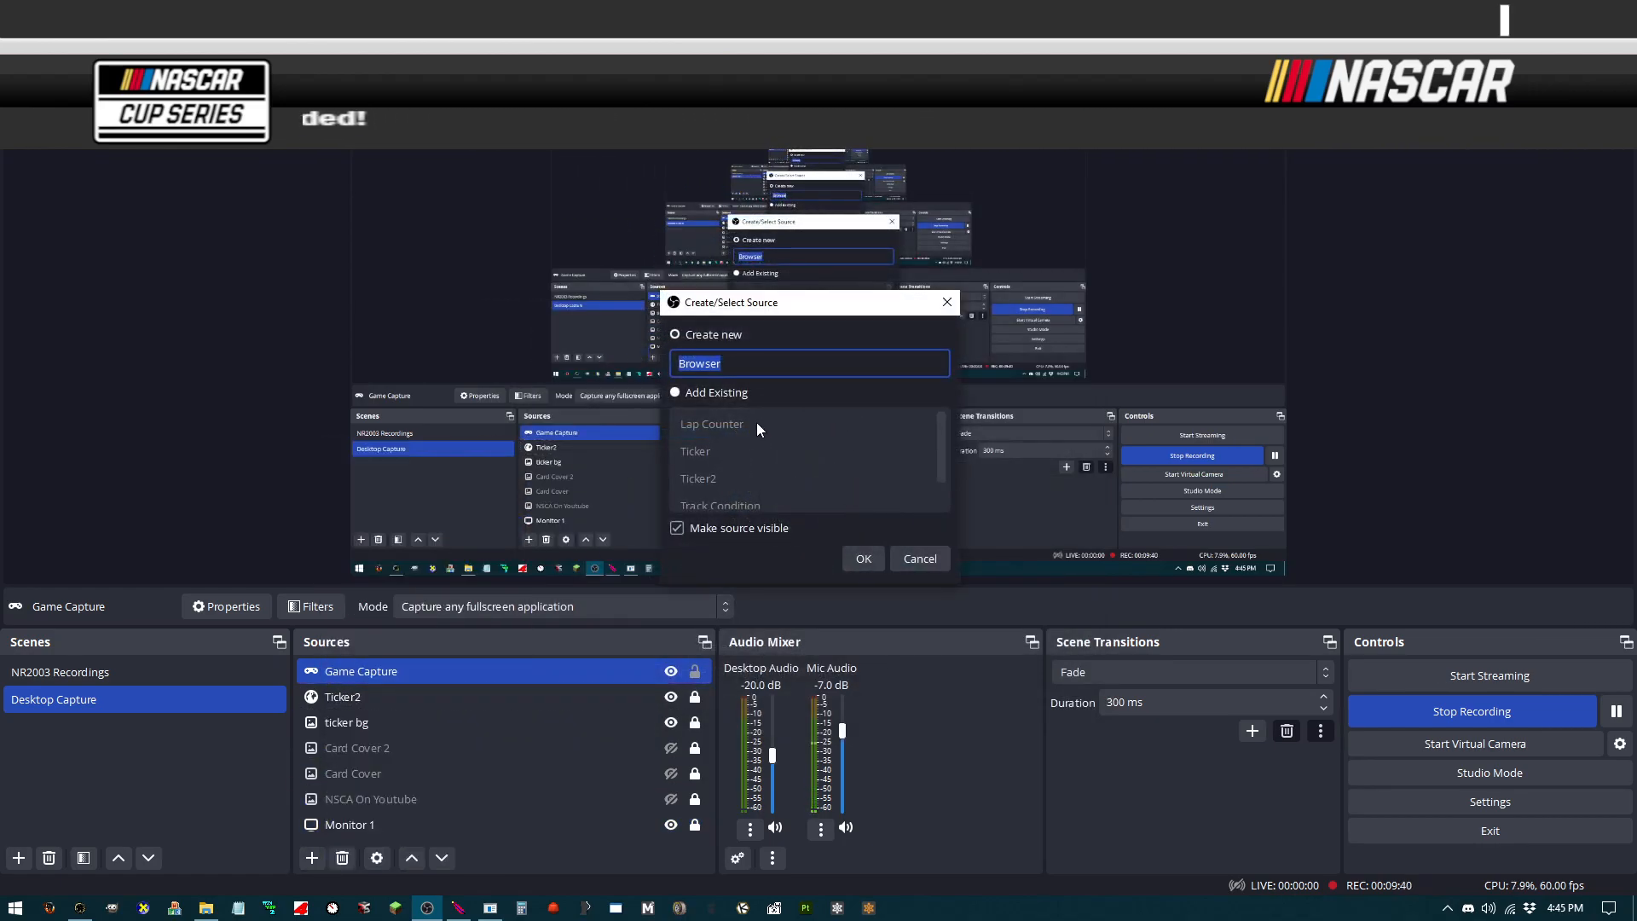
left_click(917, 556)
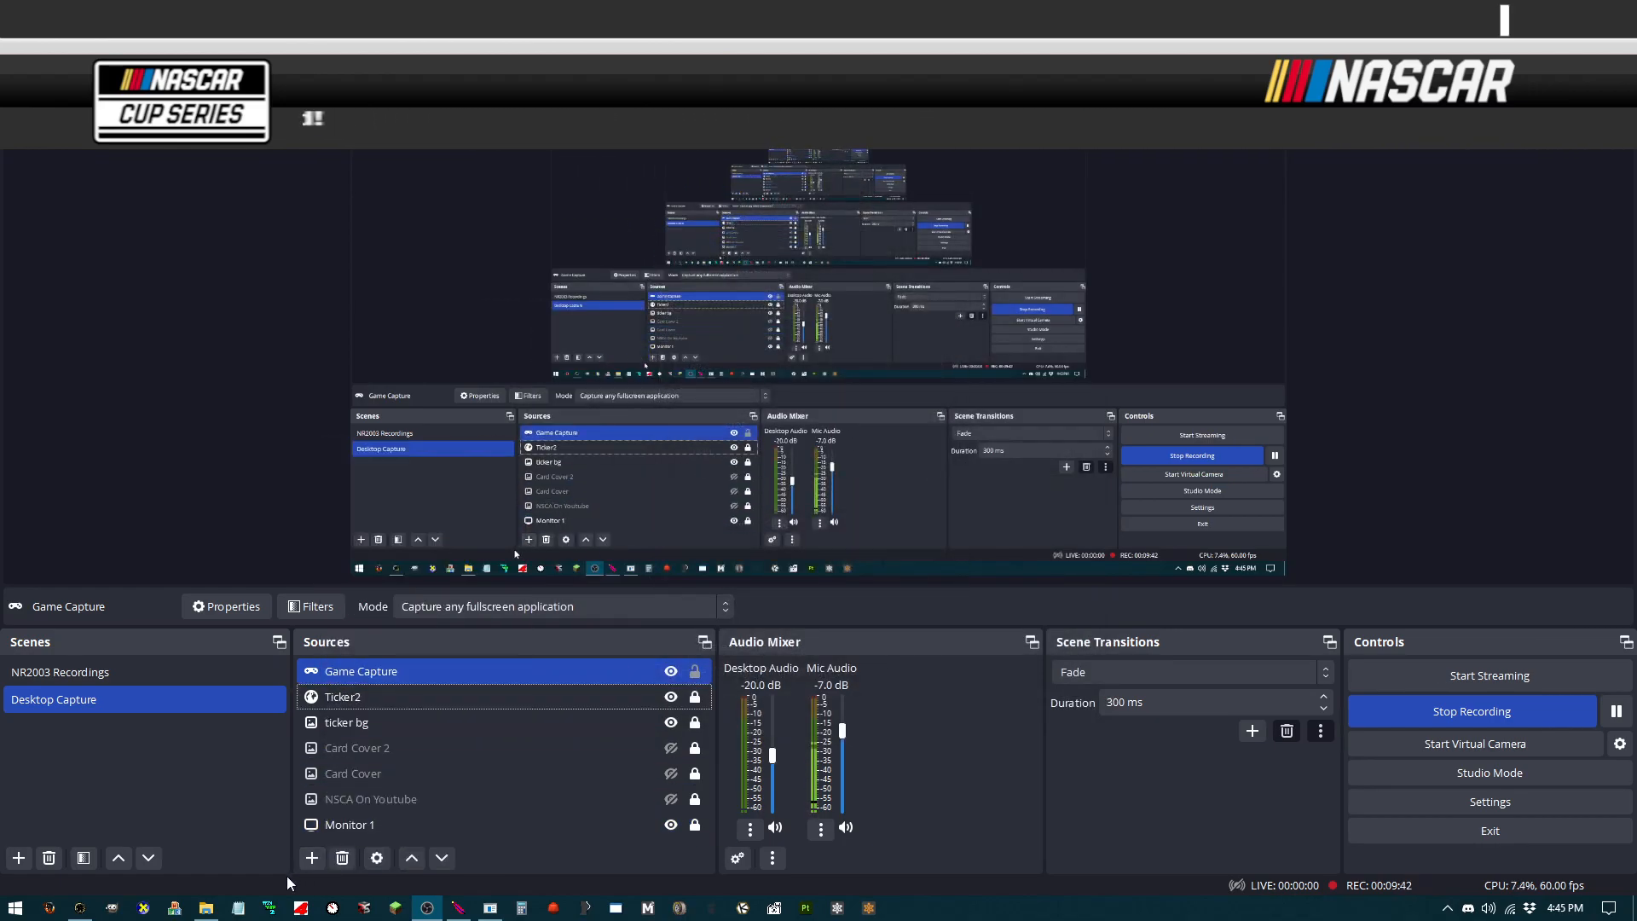
Step: Add a Game Capture 2 source set to Capture specific window with the window [NR2003.exe]: NR2003
left_click(312, 858)
left_click(440, 591)
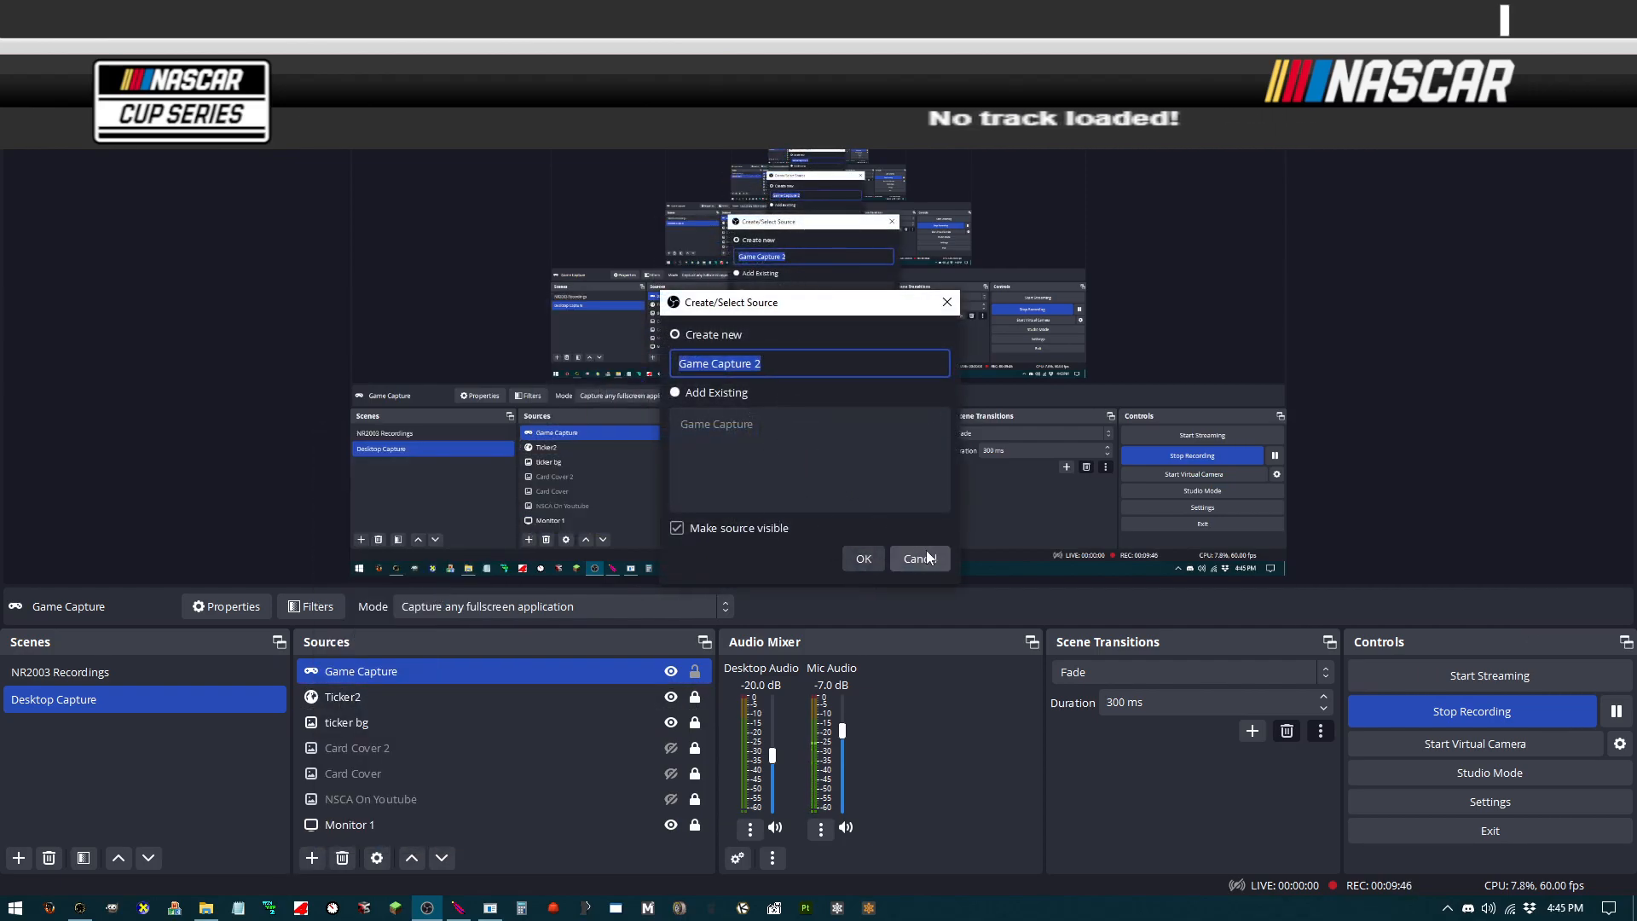
left_click(862, 560)
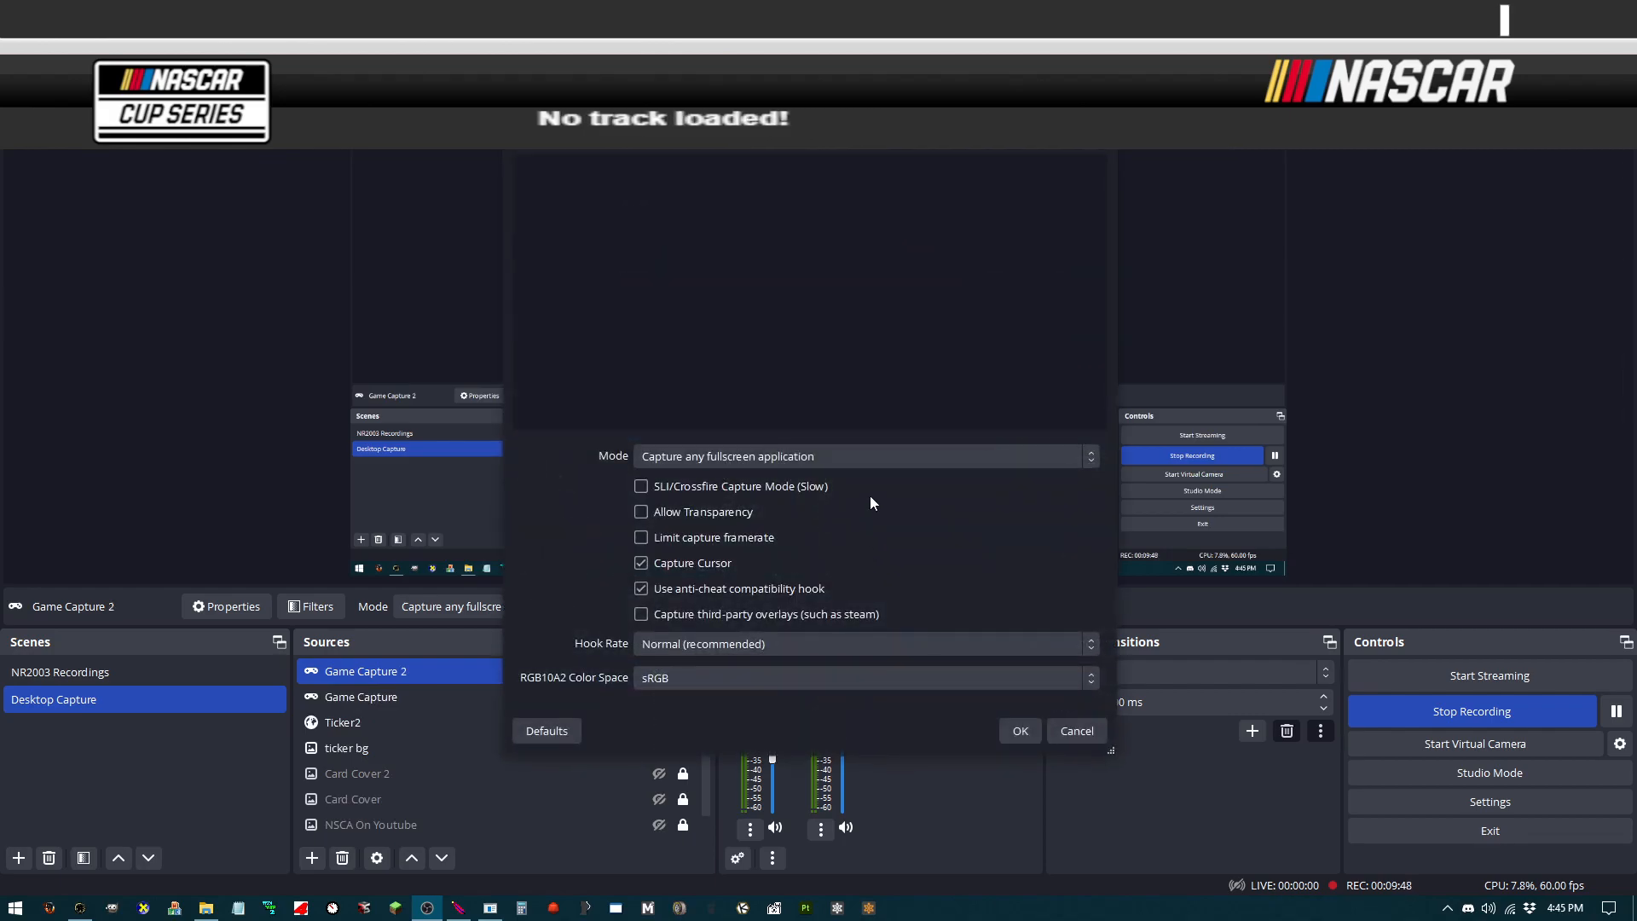
left_click(827, 462)
left_click(812, 493)
left_click(827, 492)
left_click(809, 531)
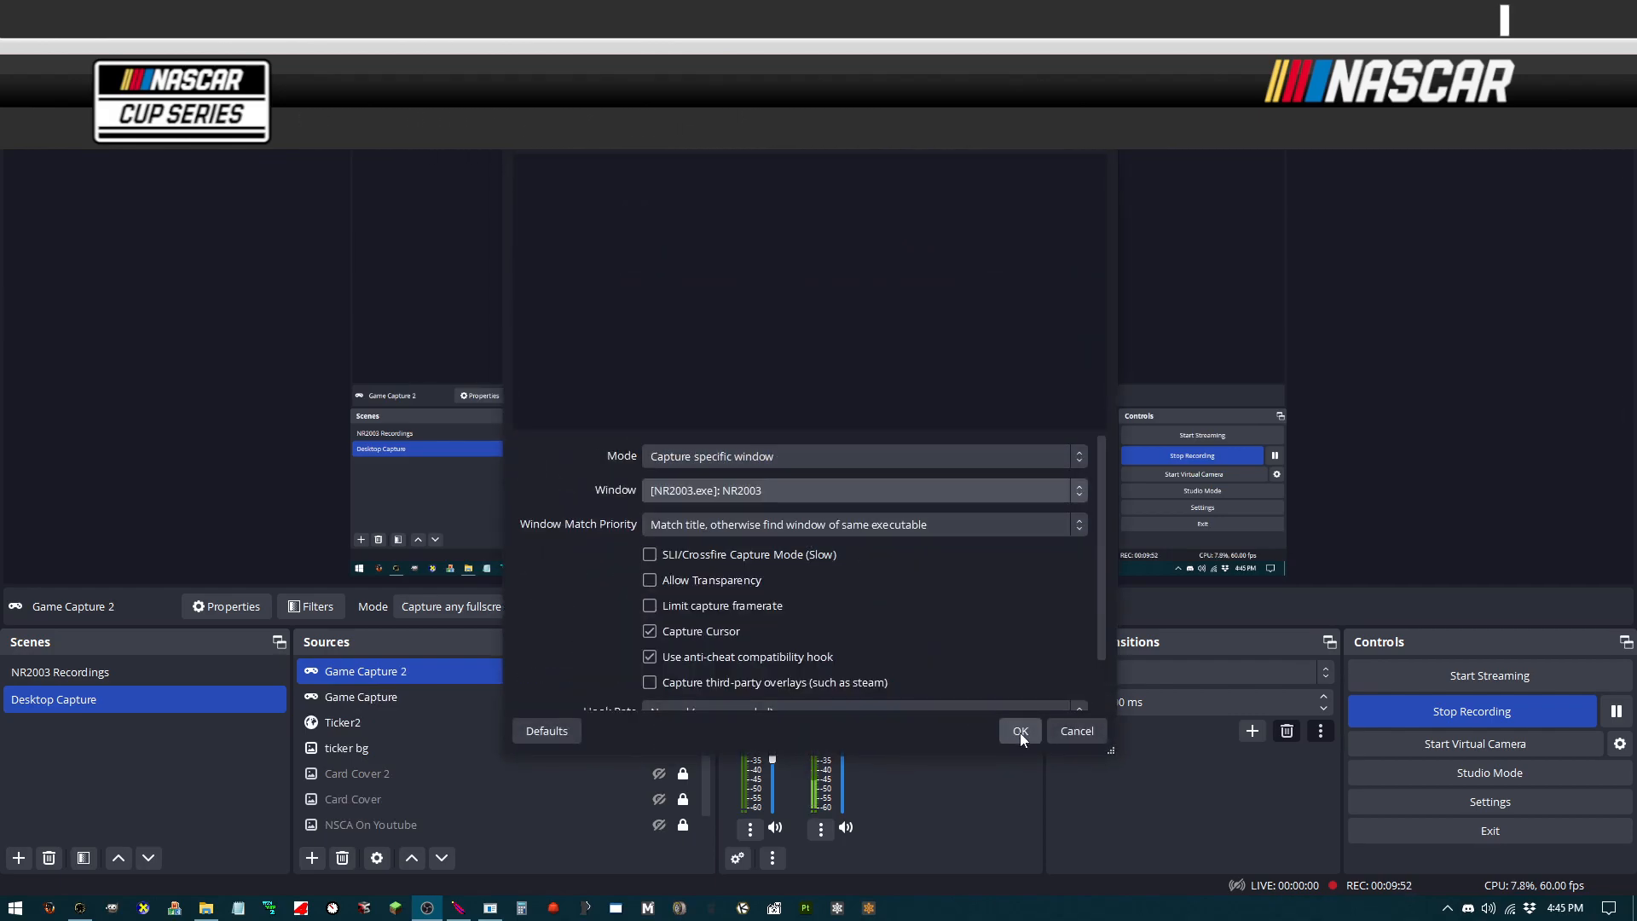
scroll(979, 679, "down", 1)
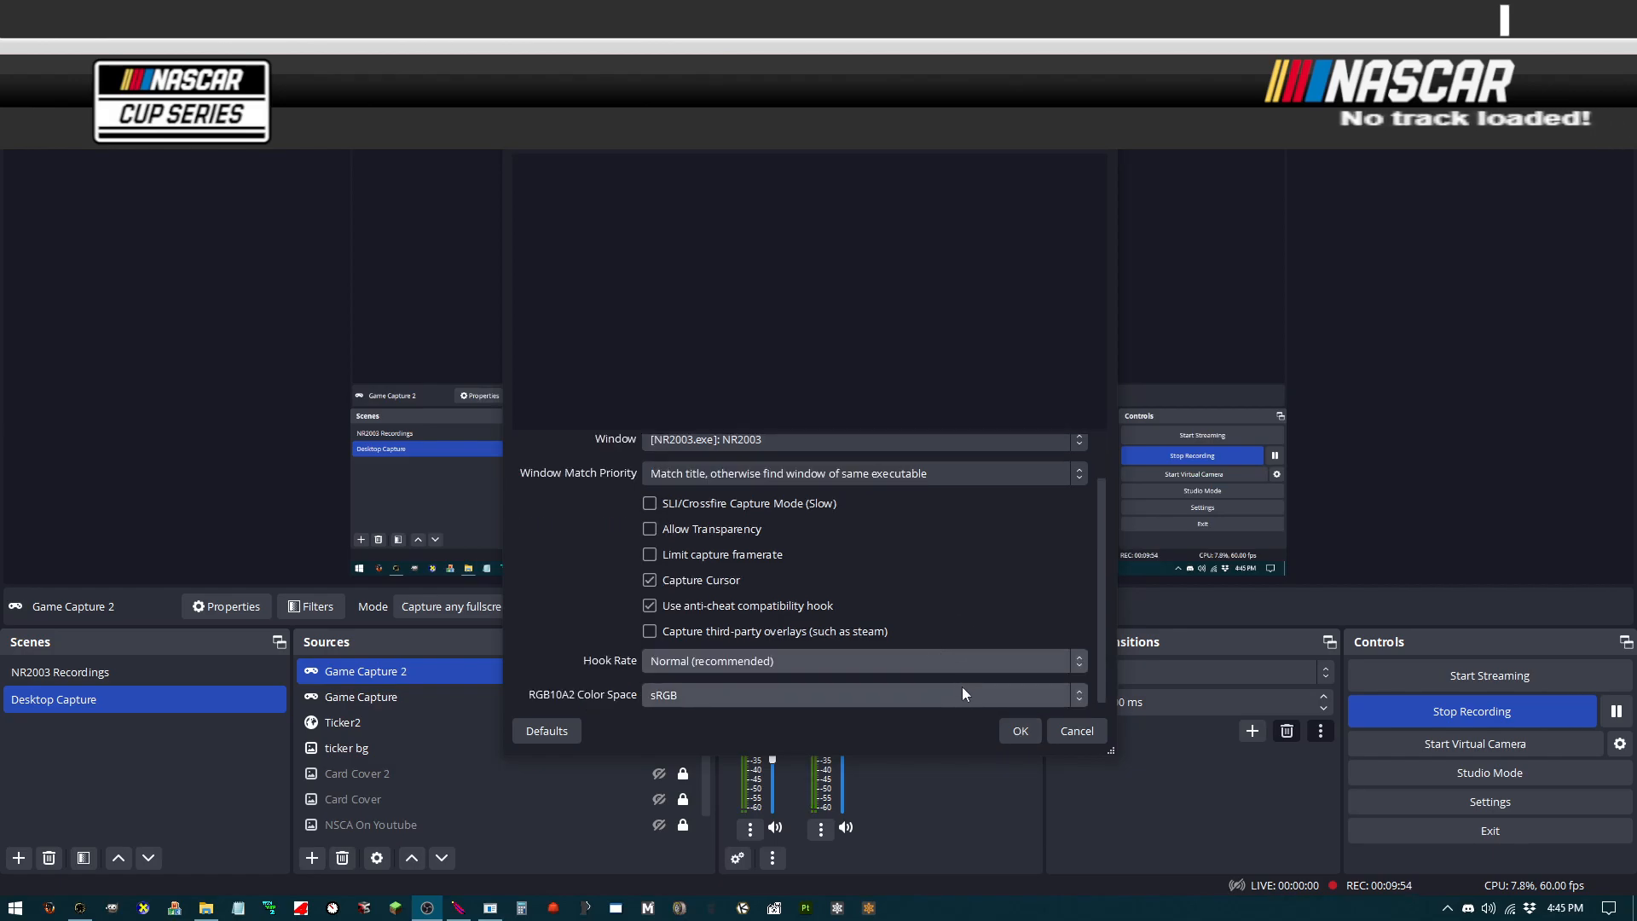
left_click(1020, 731)
Step: Remove the original Game Capture source from the scene
left_click(559, 700)
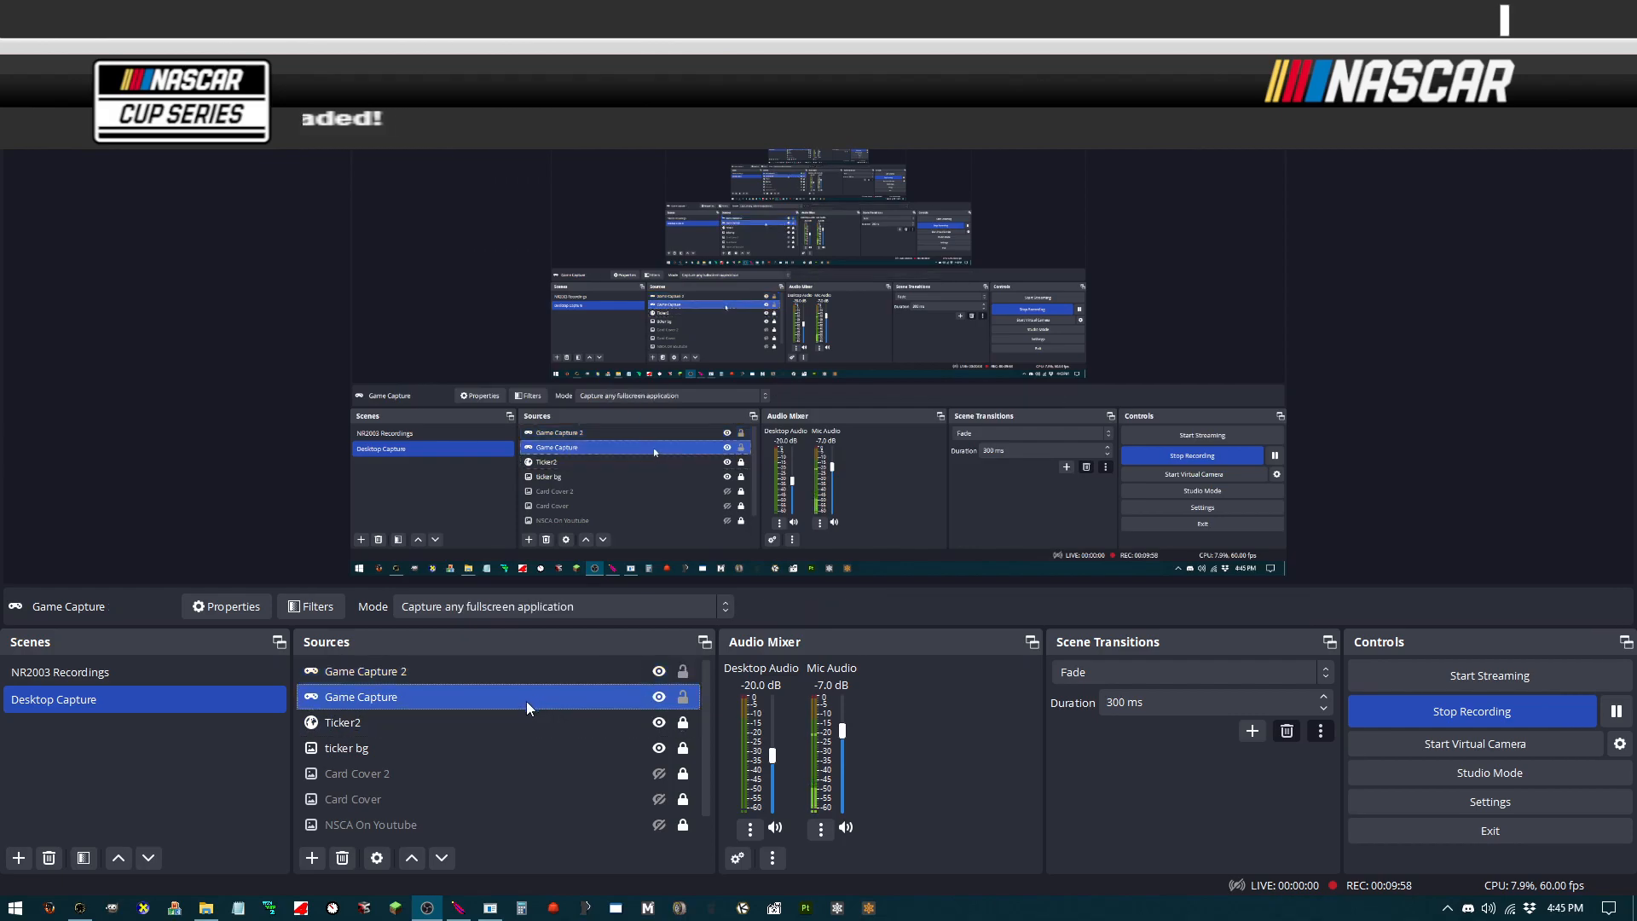
left_click(342, 858)
left_click(885, 469)
Step: Select the Game Capture 2 source and lock it in the source list
left_click(479, 672)
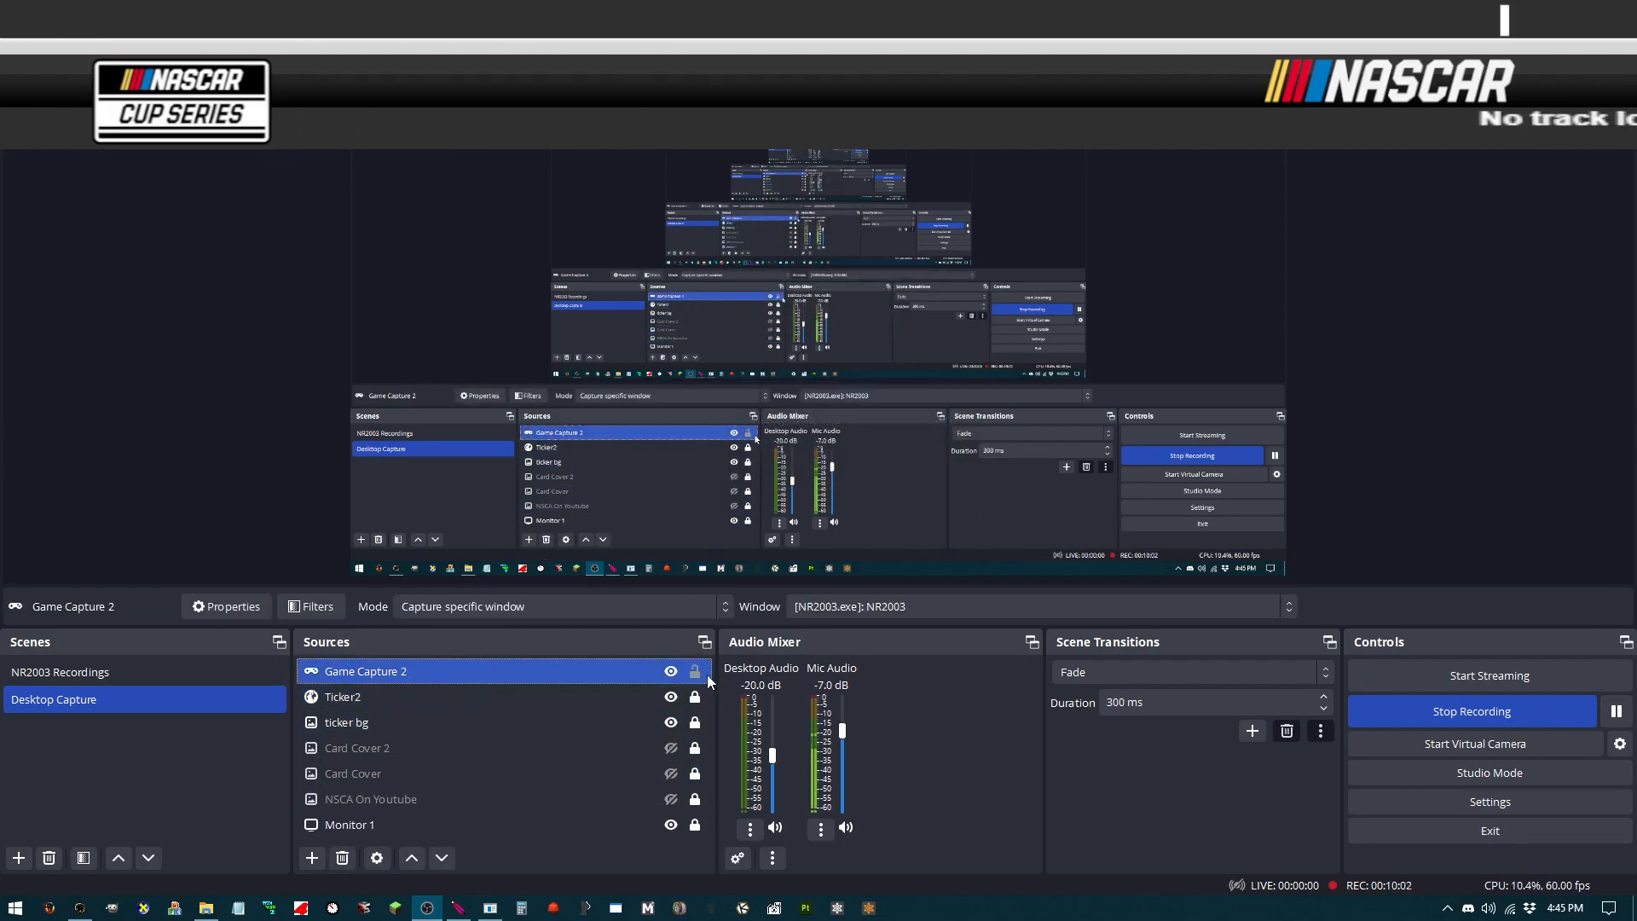
left_click_drag(480, 674, 488, 675)
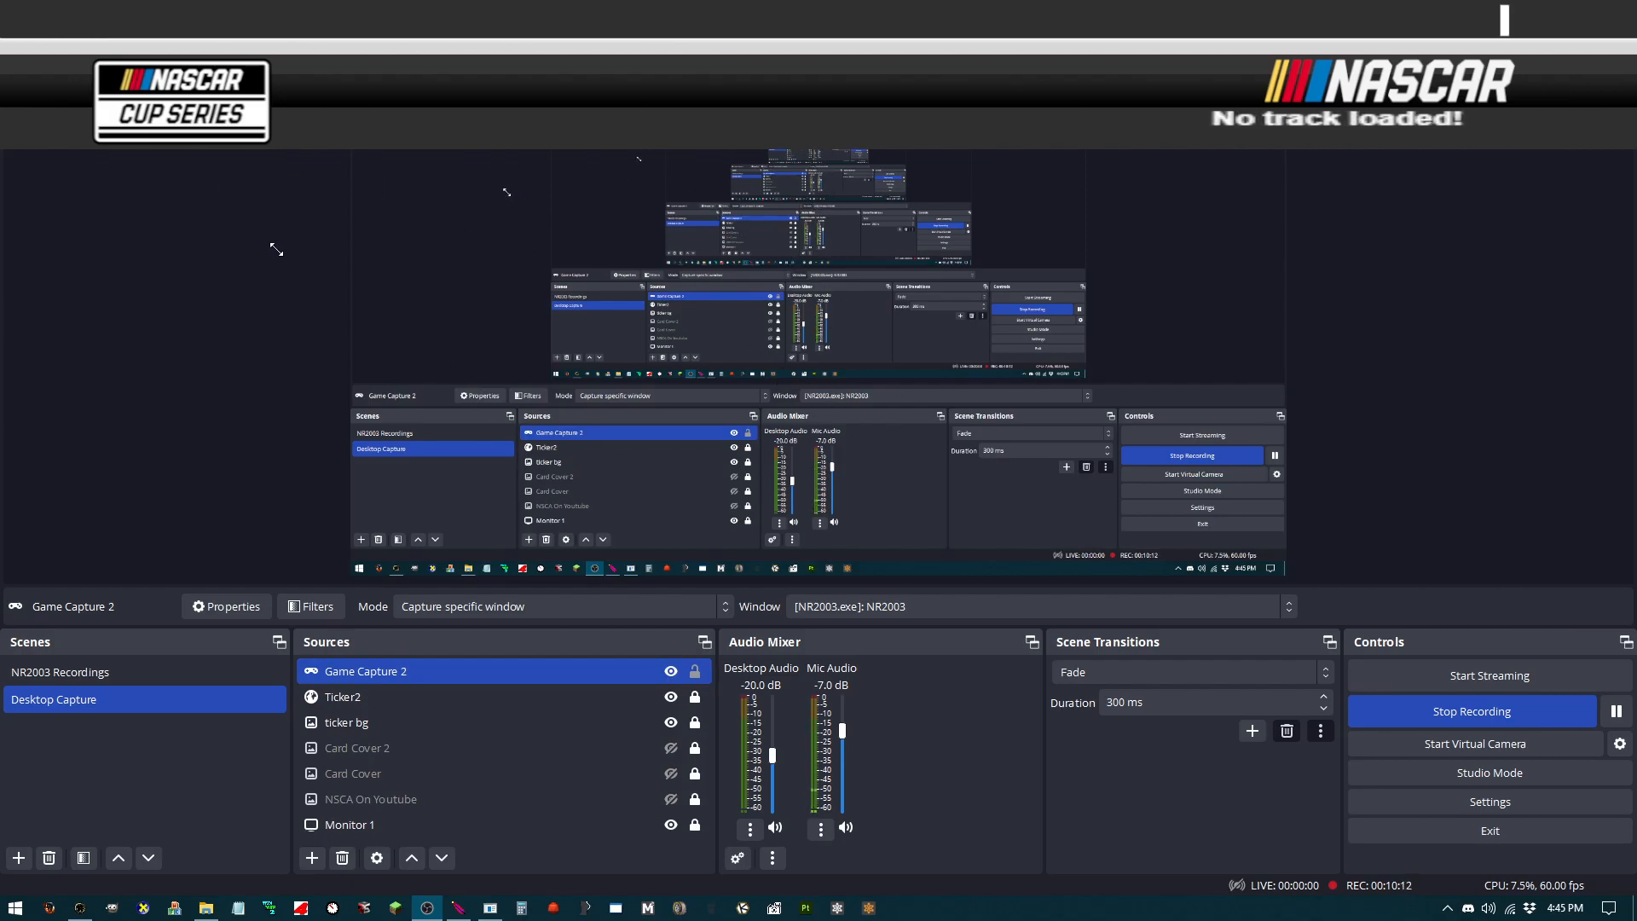
left_click(693, 675)
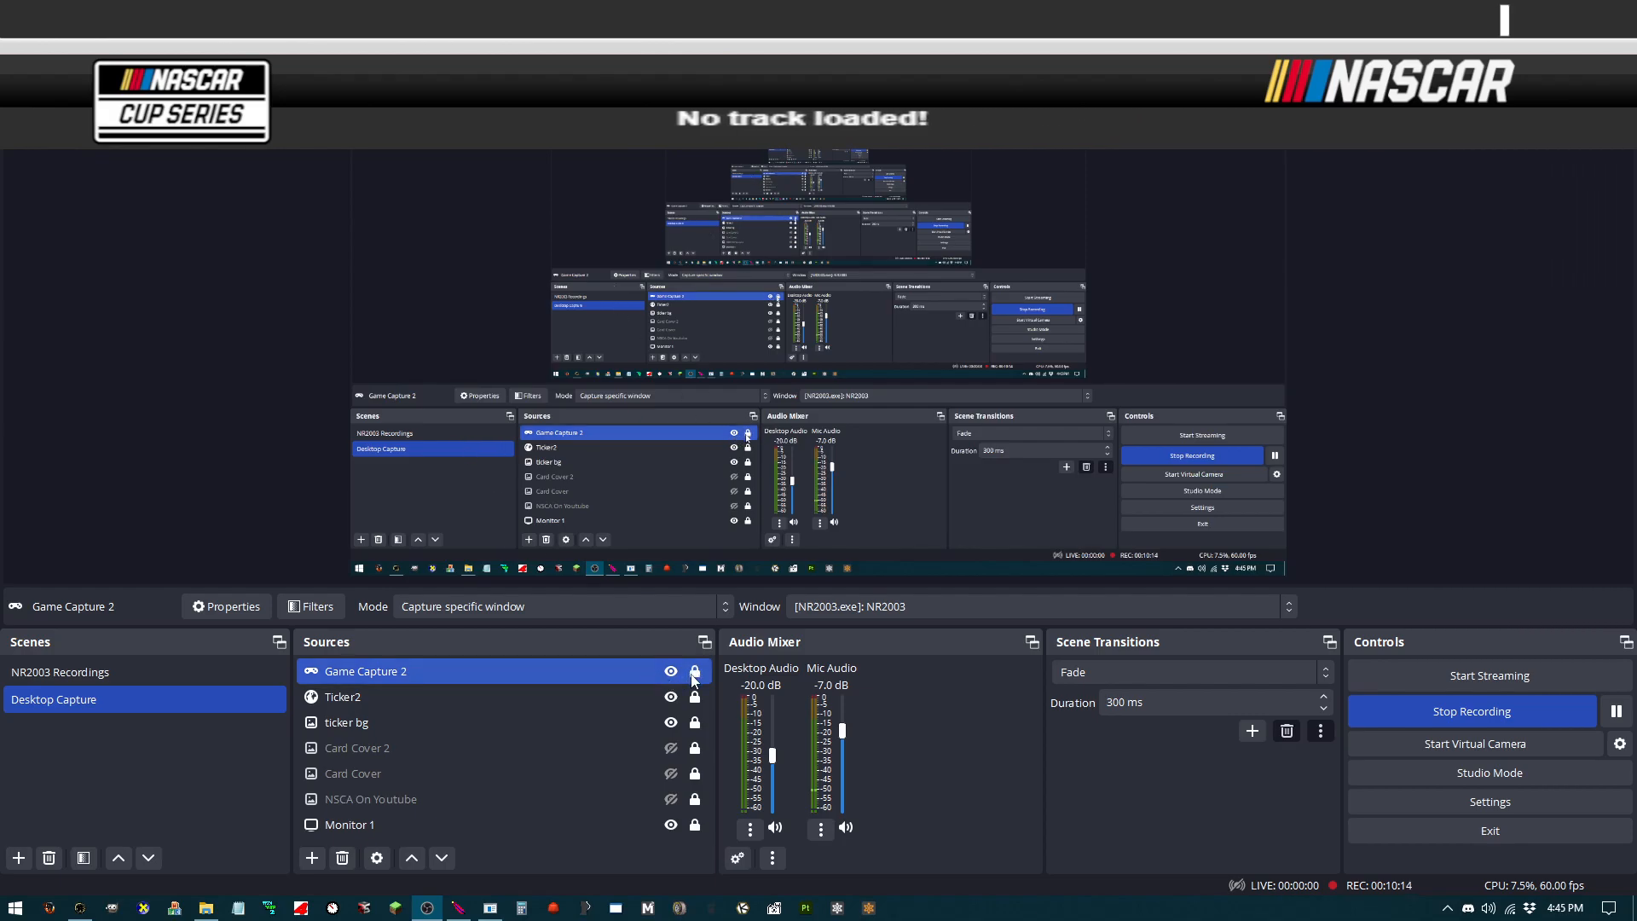
Step: Set Game Capture 2's window match priority to "Match title, otherwise find window of same type"
double_click(590, 668)
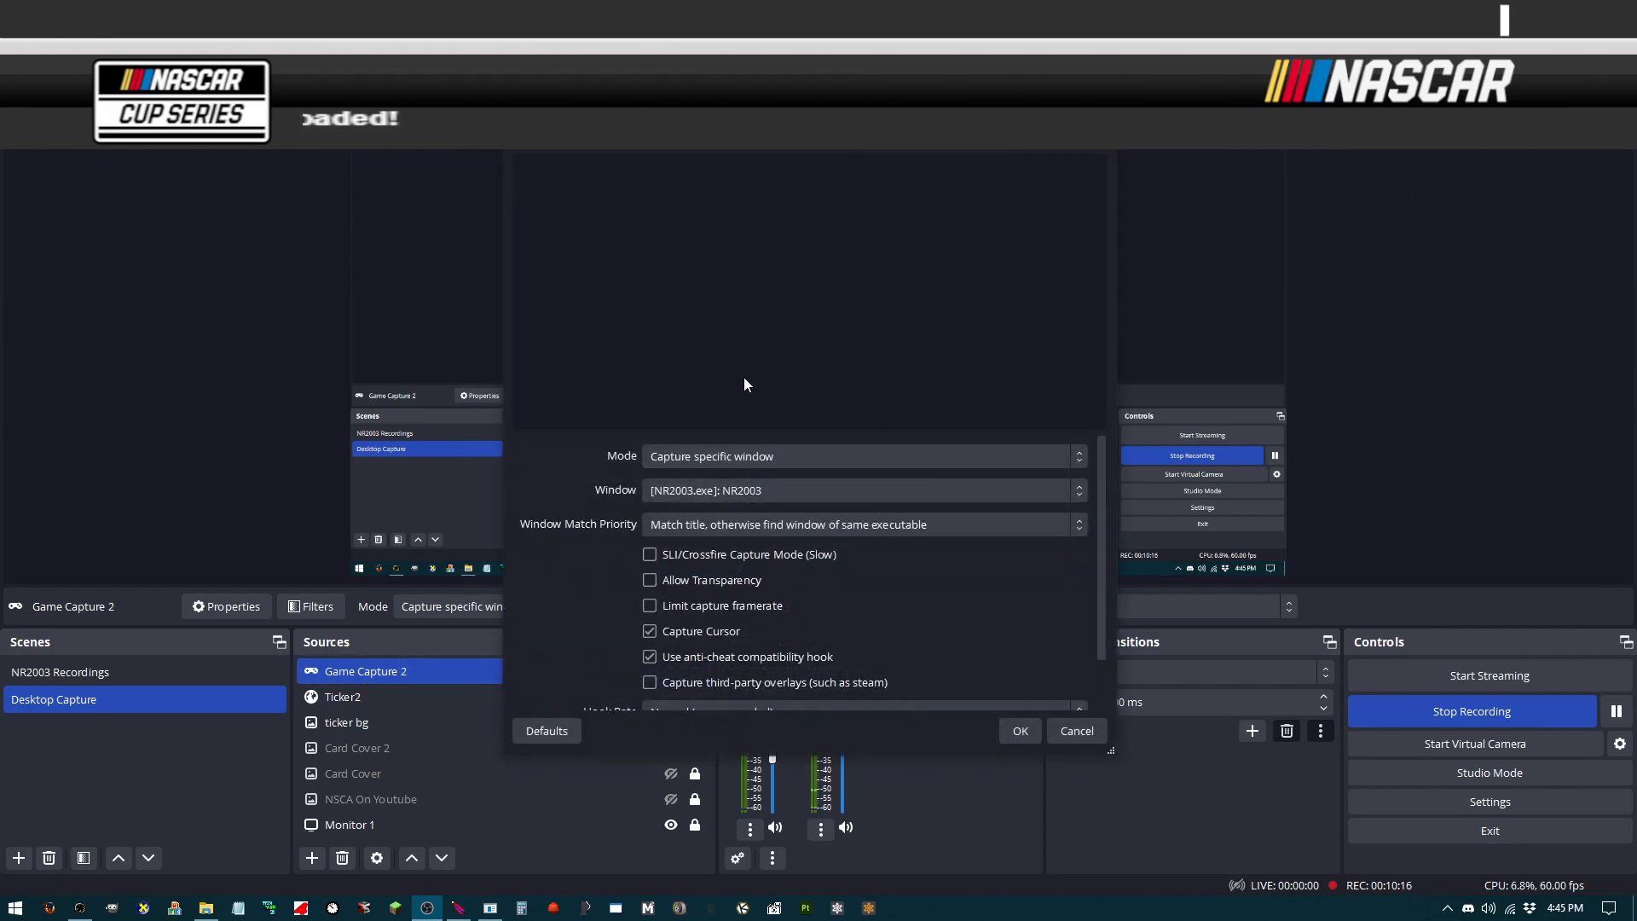
left_click(788, 455)
left_click(790, 455)
left_click(822, 525)
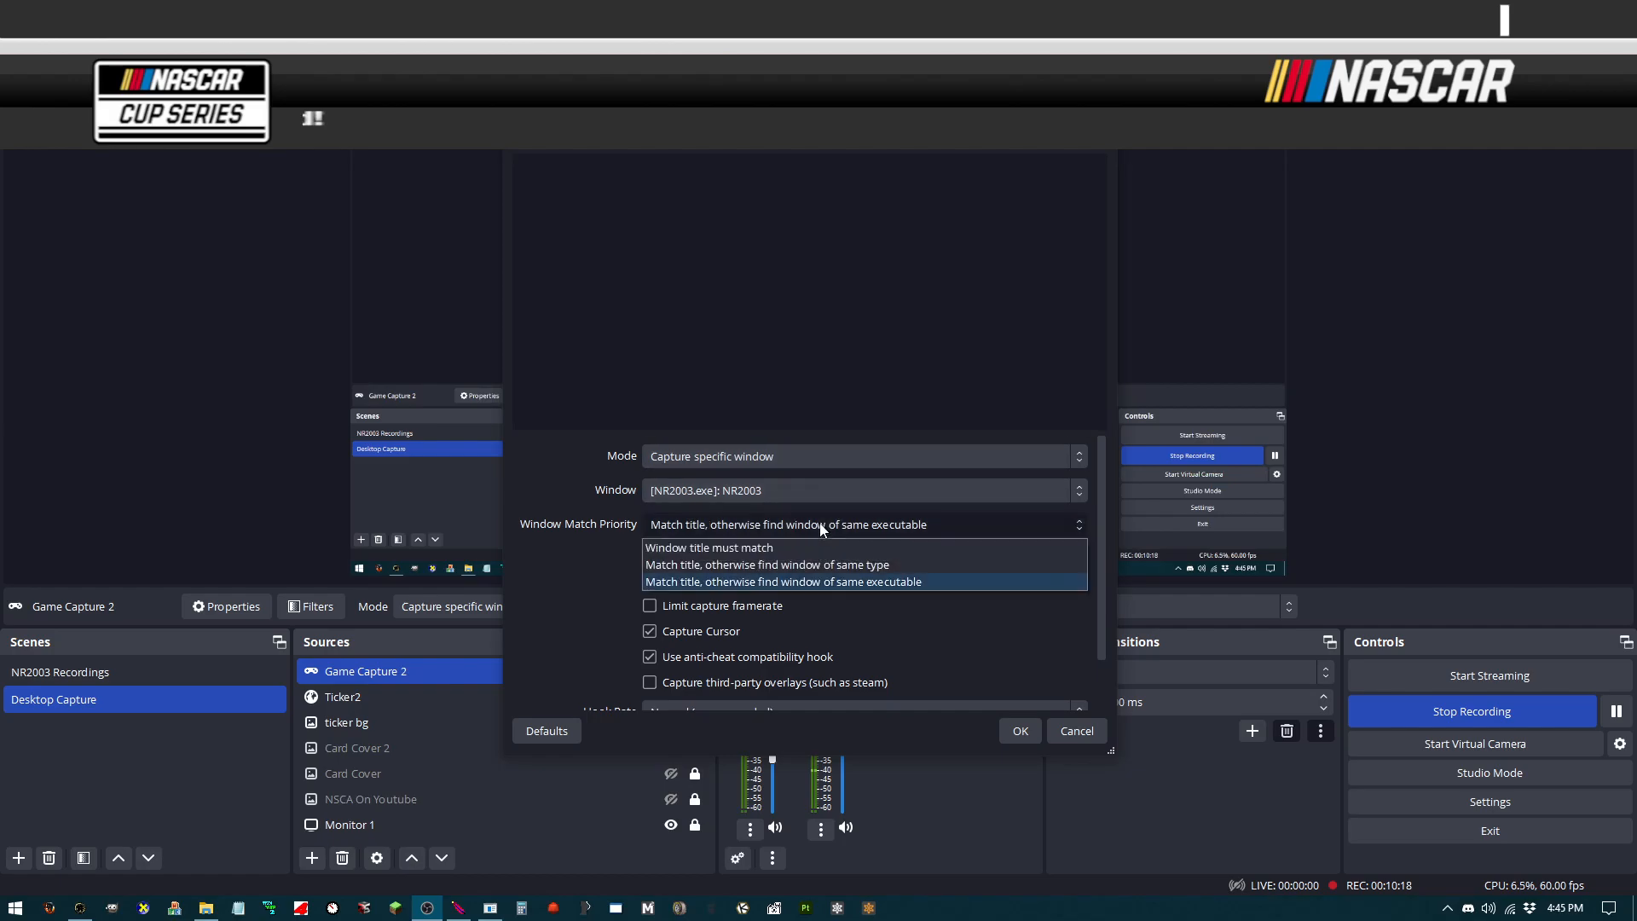
left_click(887, 564)
left_click(1021, 732)
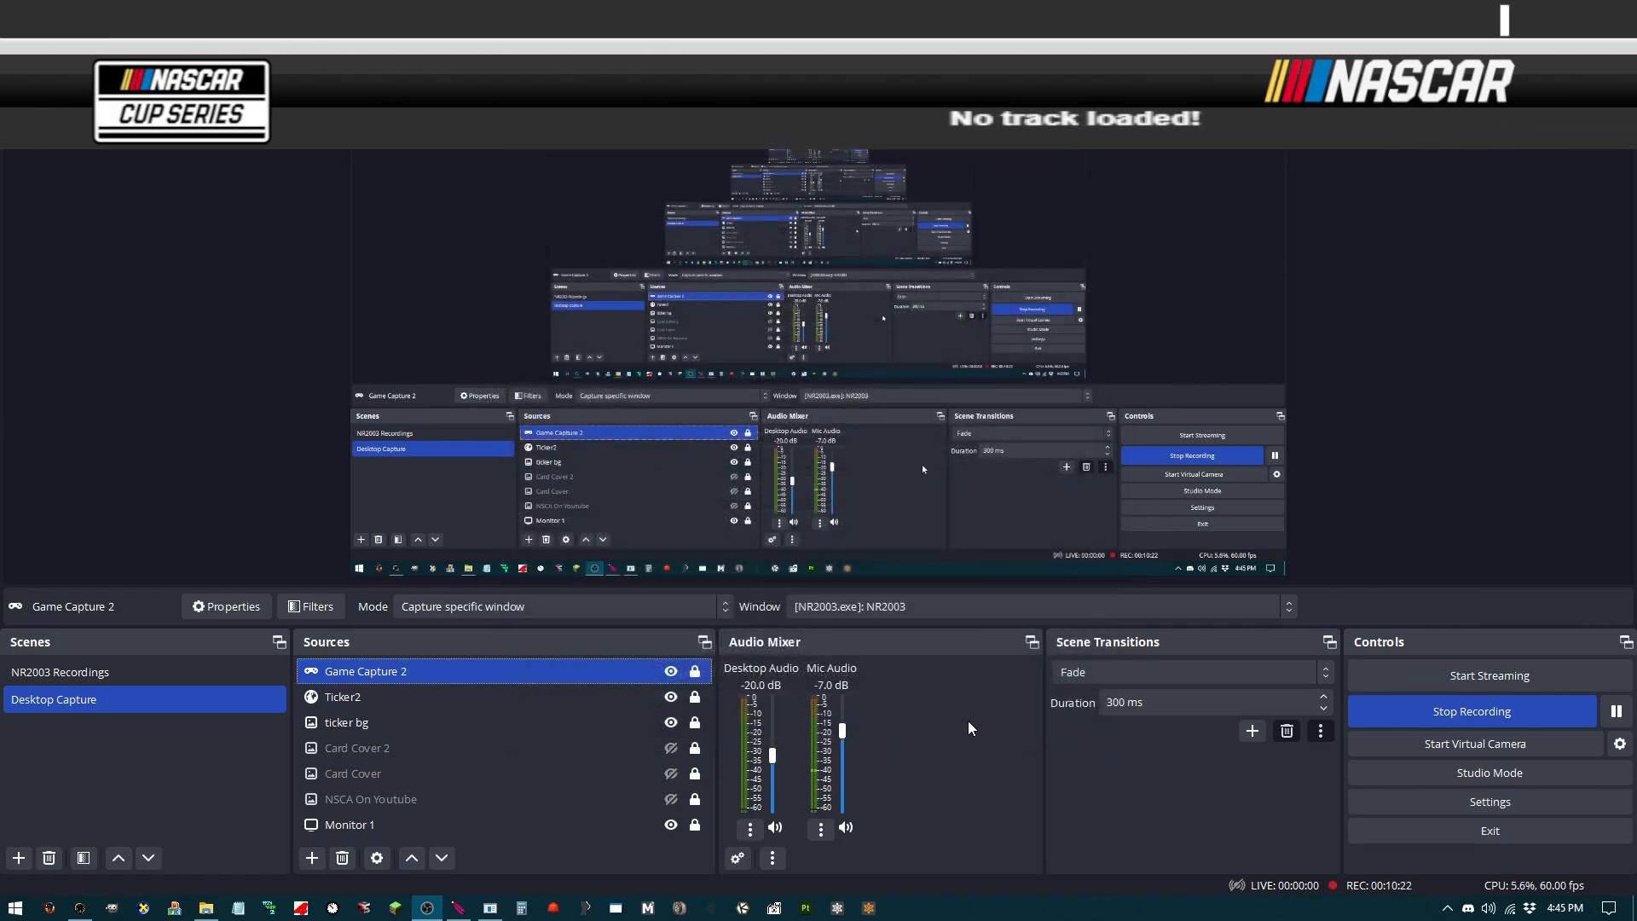
Step: Move Game Capture 2 down the source list to sit just above Monitor 1
left_click(538, 698)
mouse_move(533, 700)
left_mouse_down()
mouse_move(542, 661)
mouse_move(529, 674)
left_mouse_up()
left_click_drag(413, 702, 583, 811)
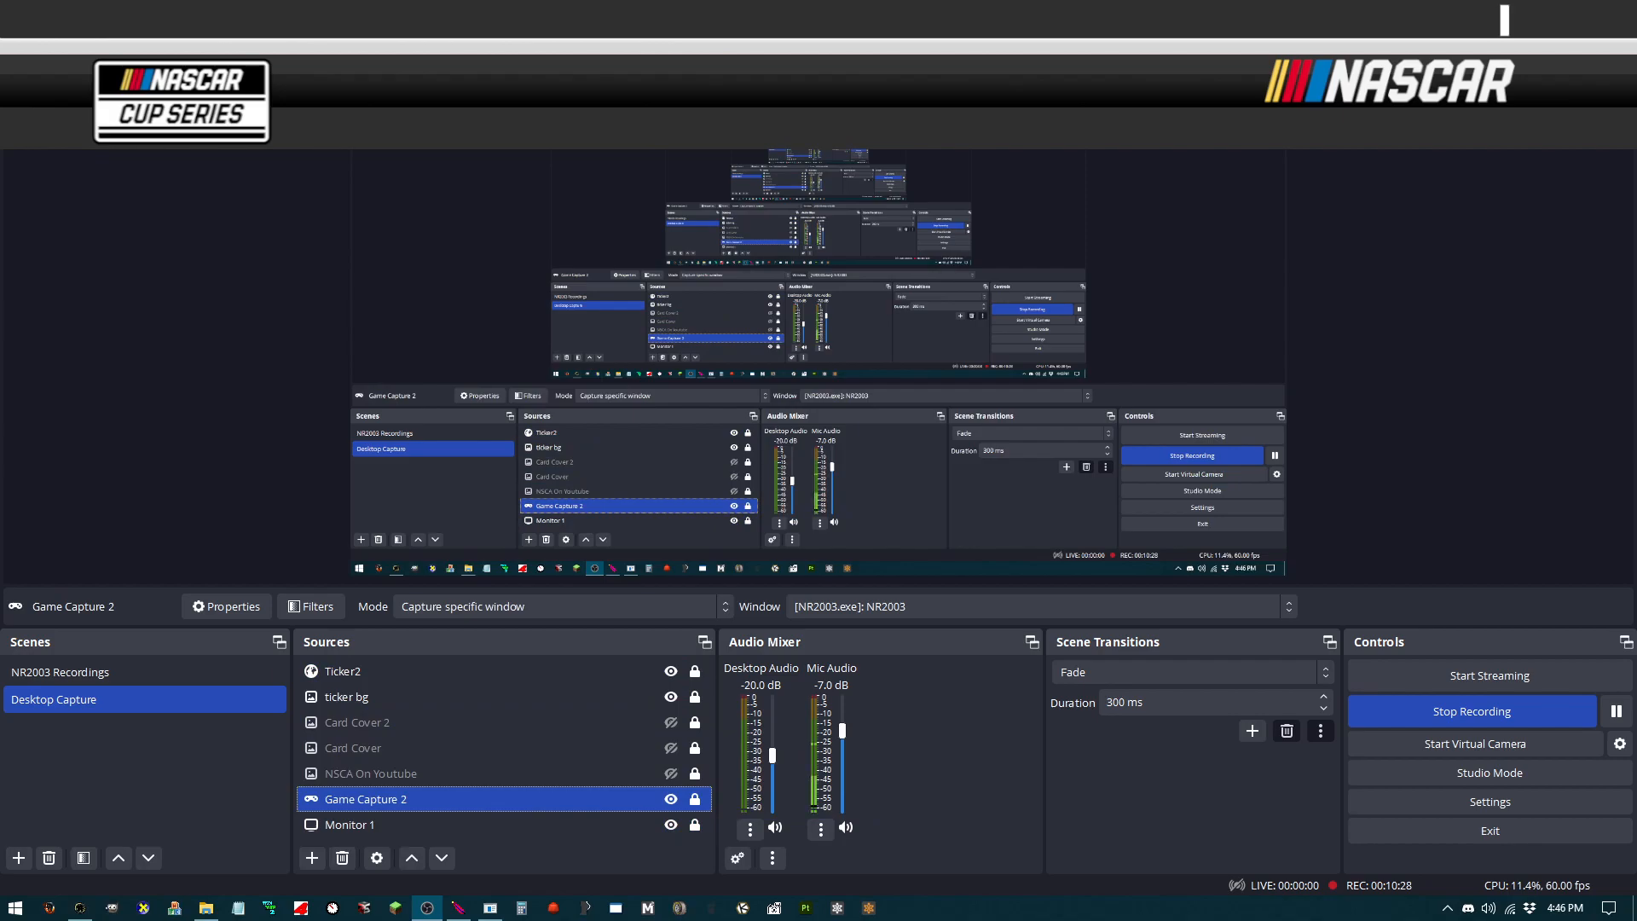
Step: Switch to NR2003, open Single Race and select the New Hampshire track
key("alt+Tab")
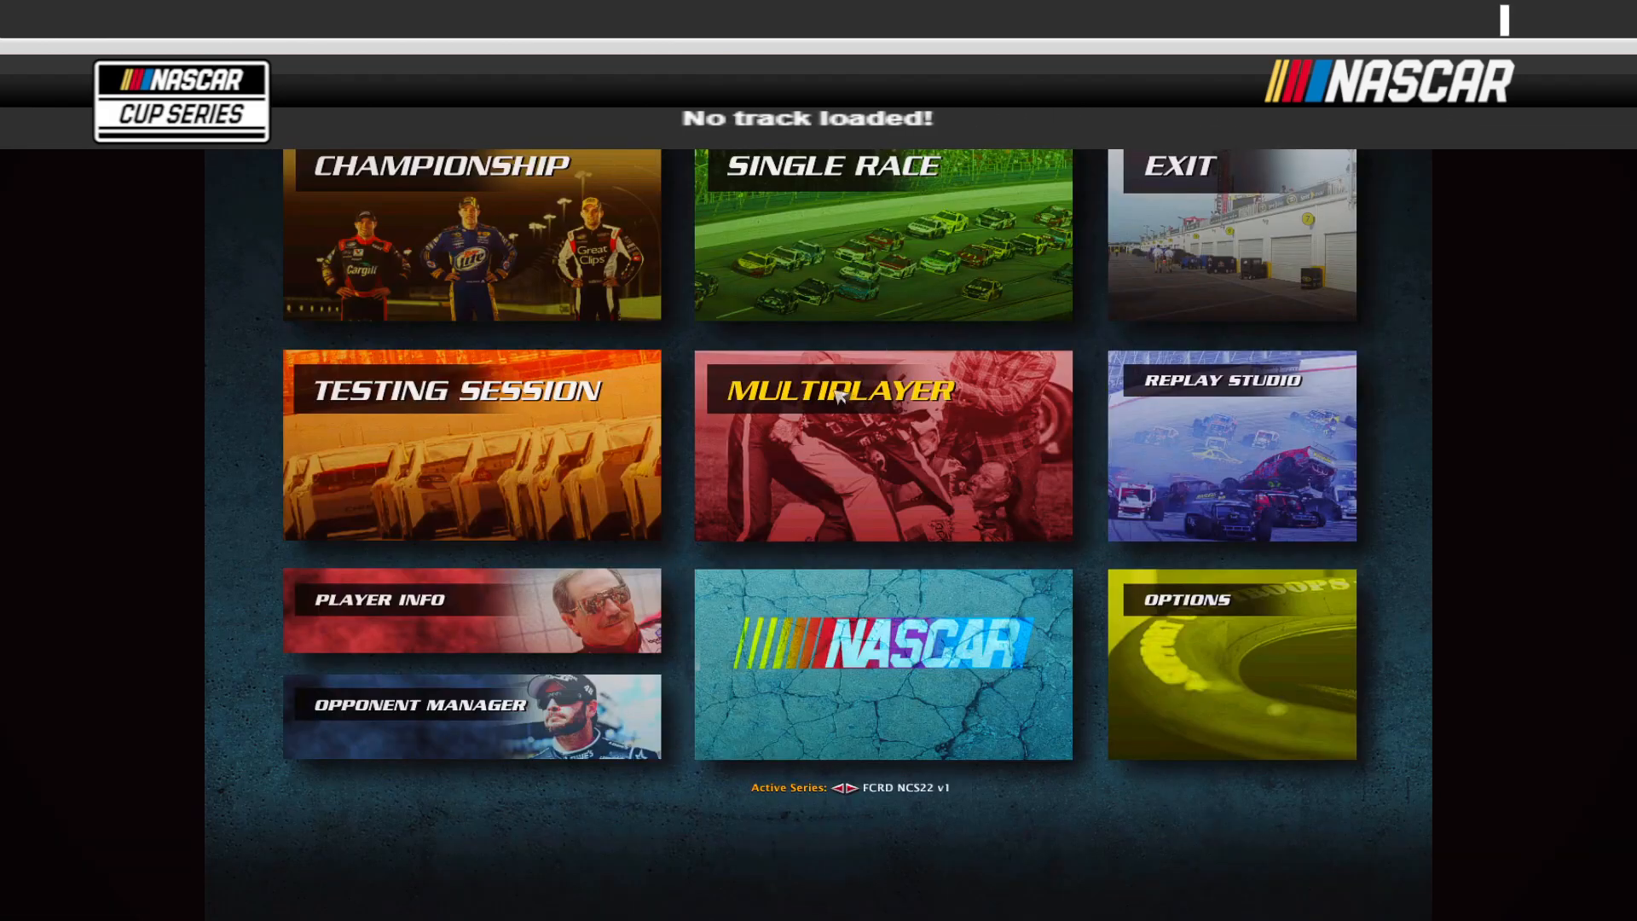
left_click(831, 175)
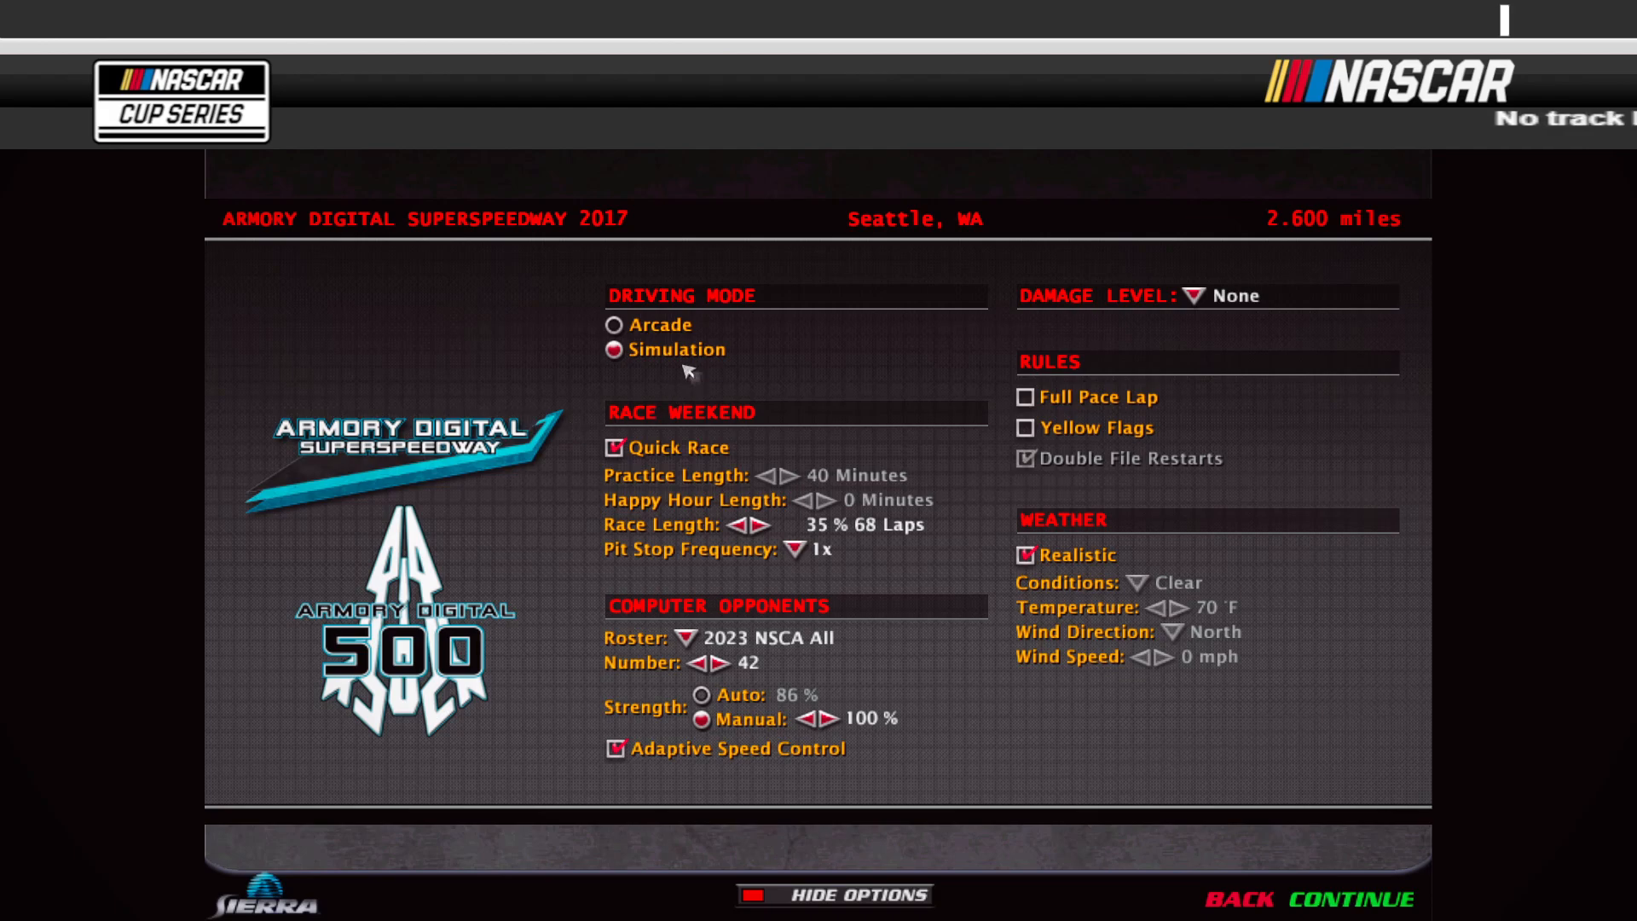
left_click(373, 127)
scroll(562, 635, "down", 3)
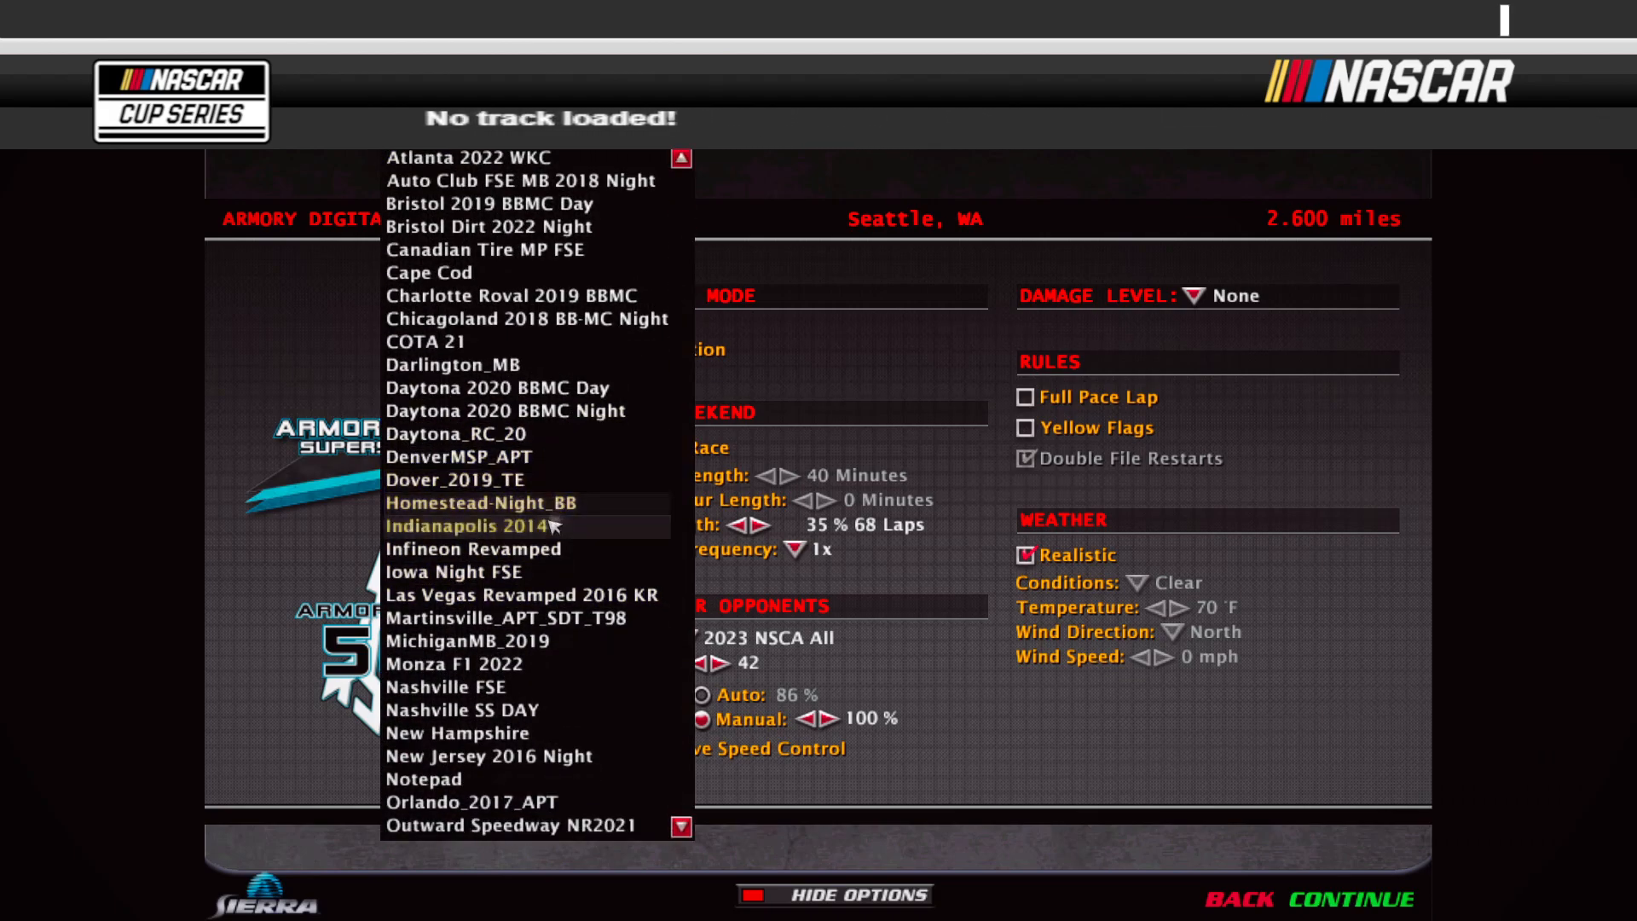
scroll(562, 642, "down", 2)
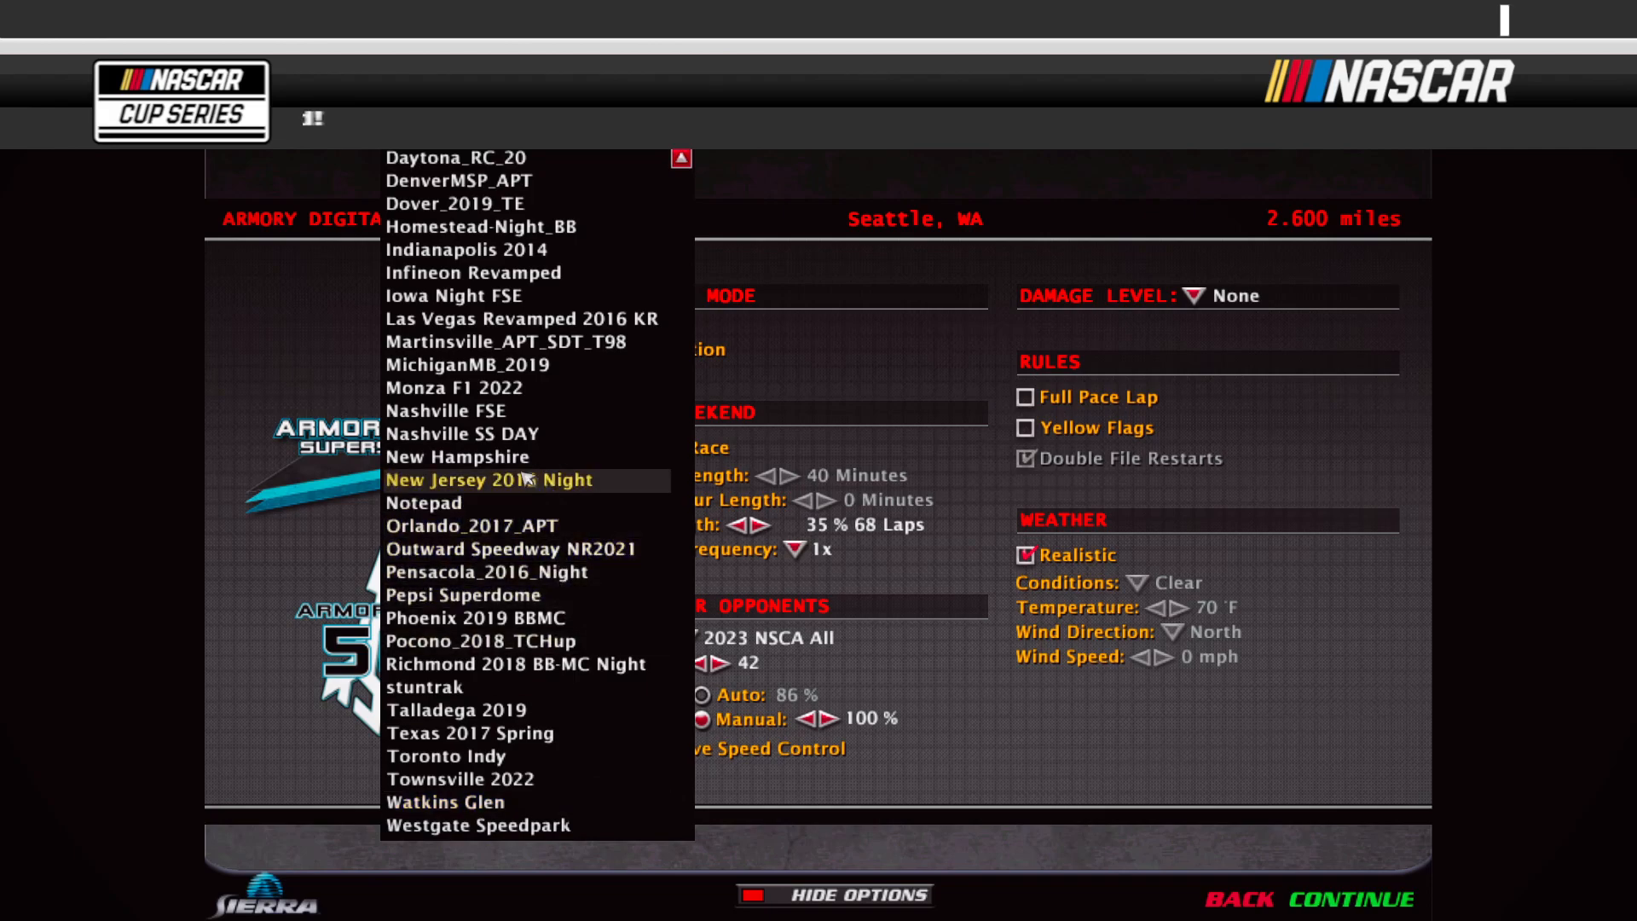
left_click(458, 458)
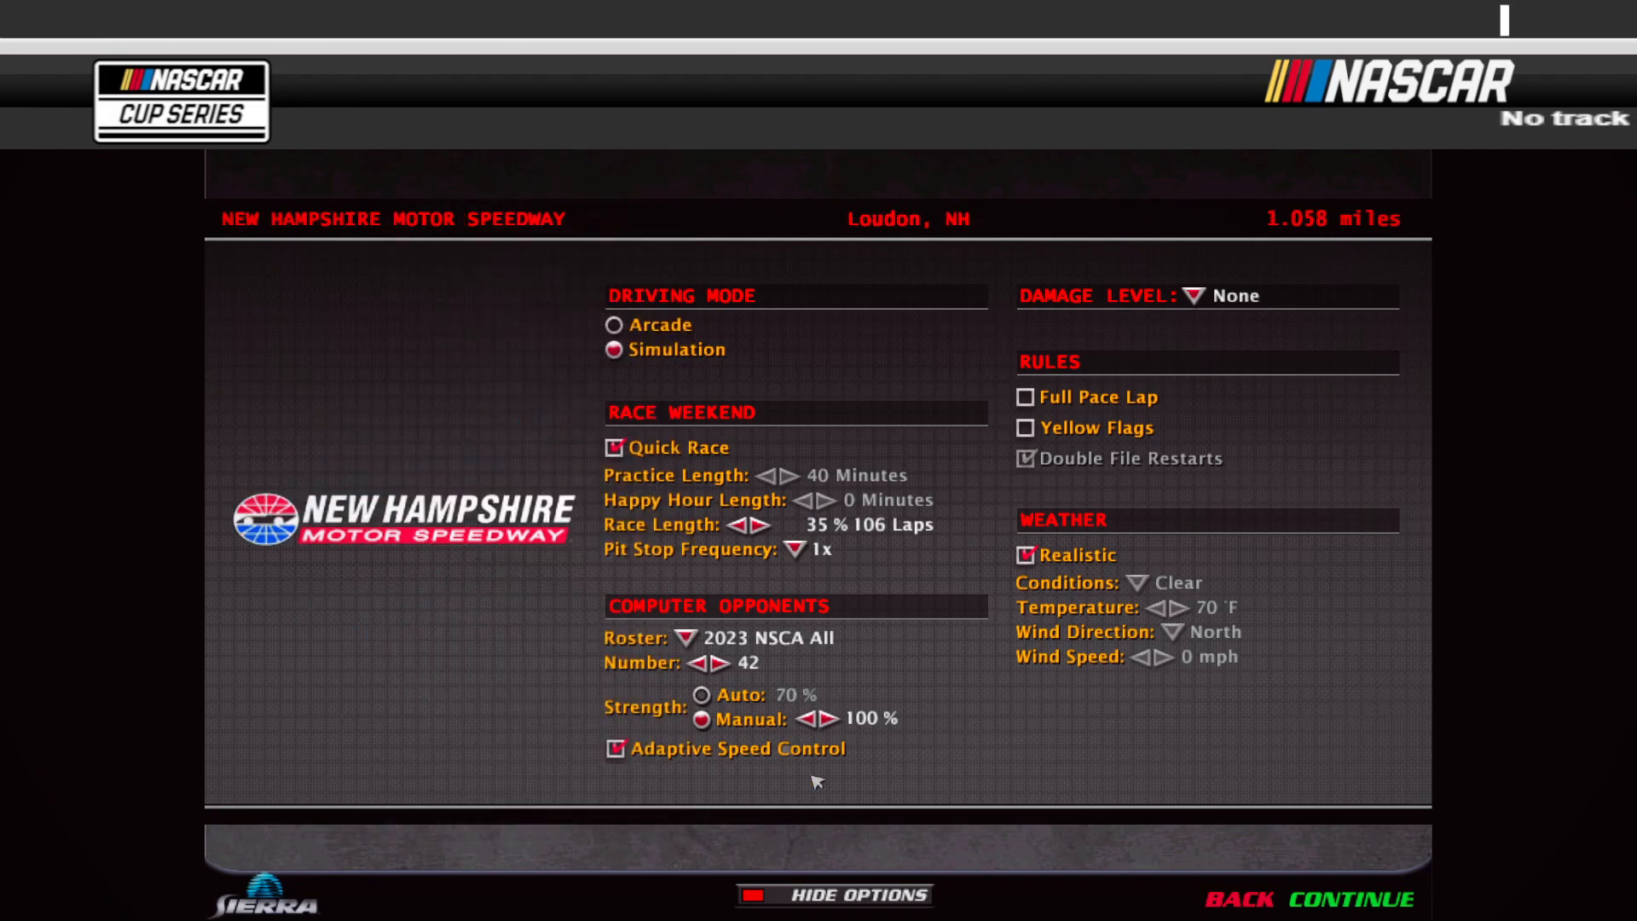
Step: Set the race length to 25 % (76 laps) and continue to the session screen
left_click(738, 526)
left_click(740, 526)
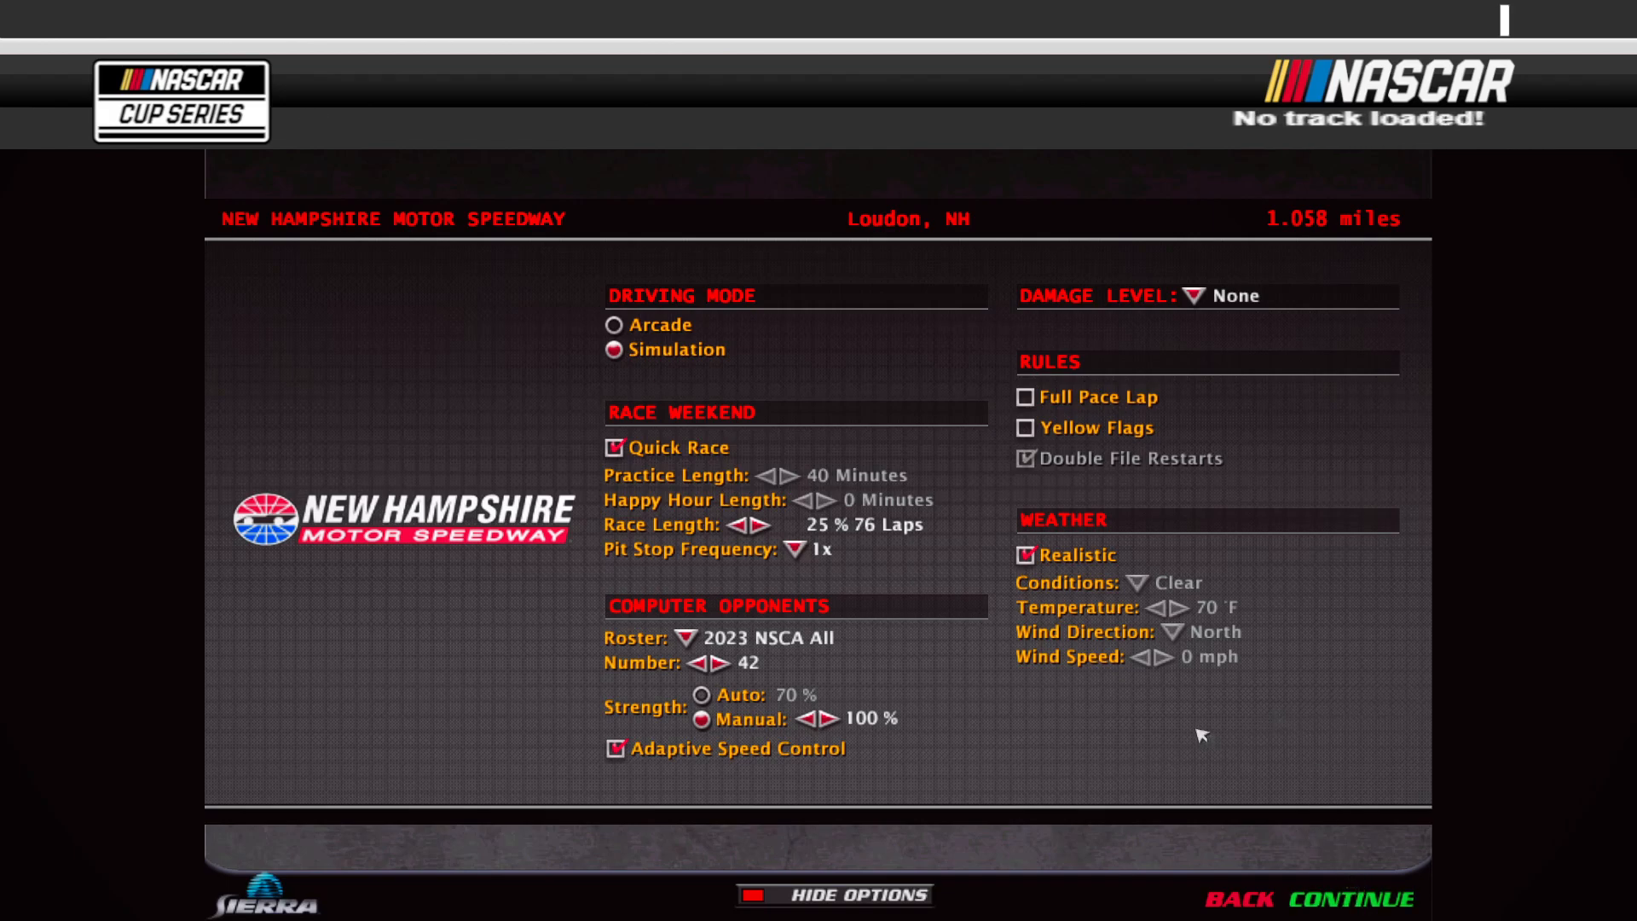
left_click(1349, 900)
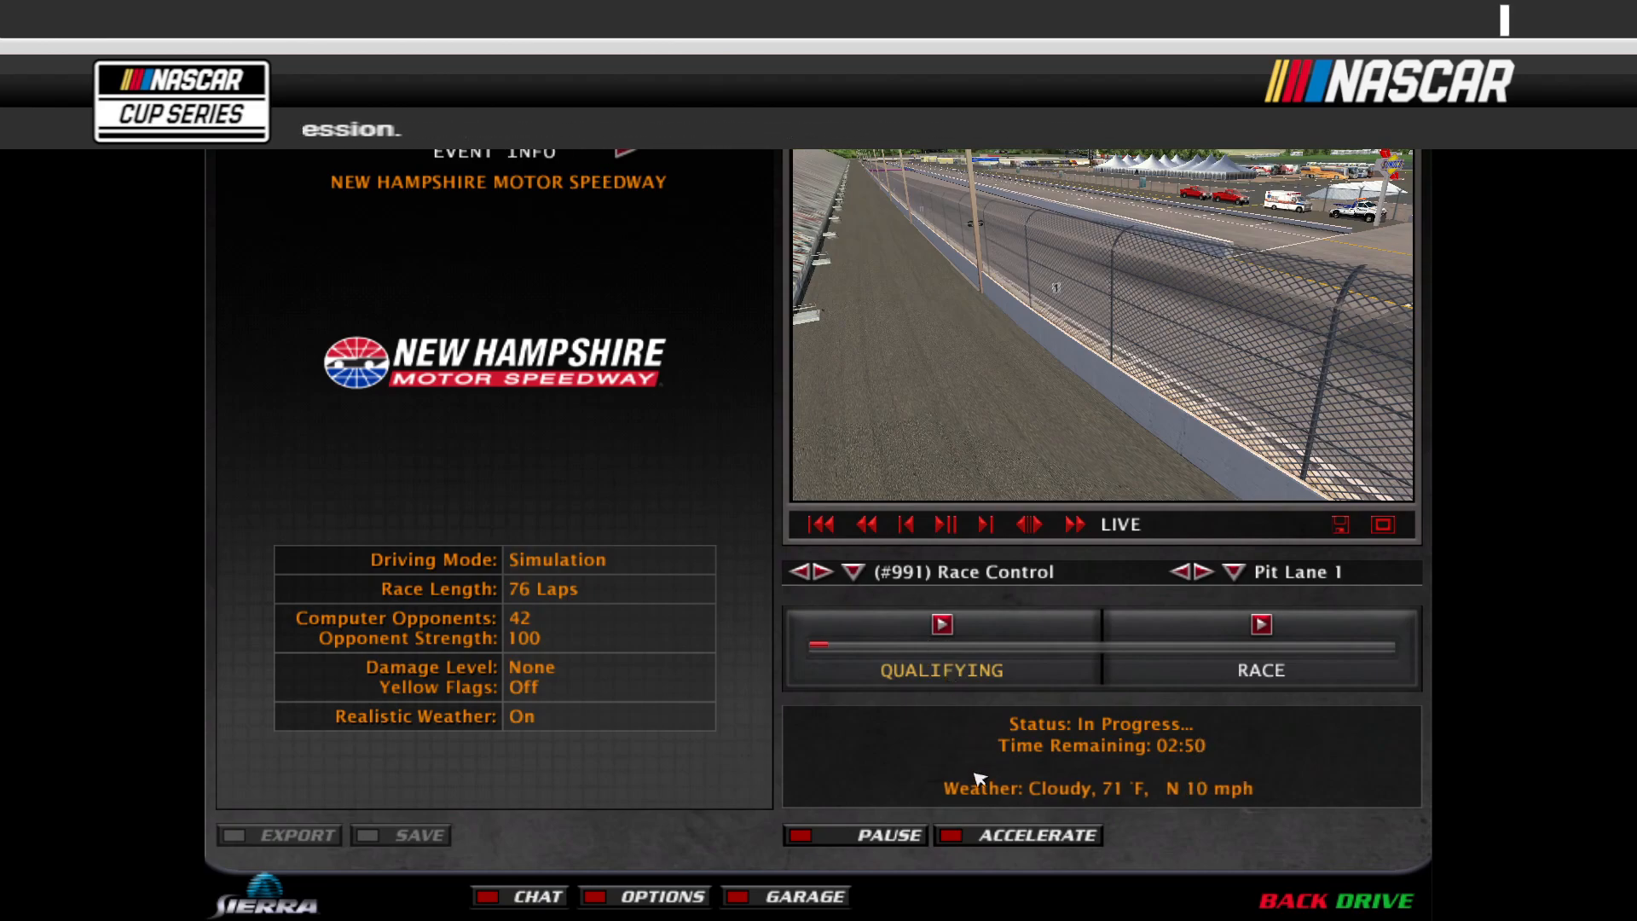
Step: Accelerate qualifying and page over to the qualifying results
left_click(981, 847)
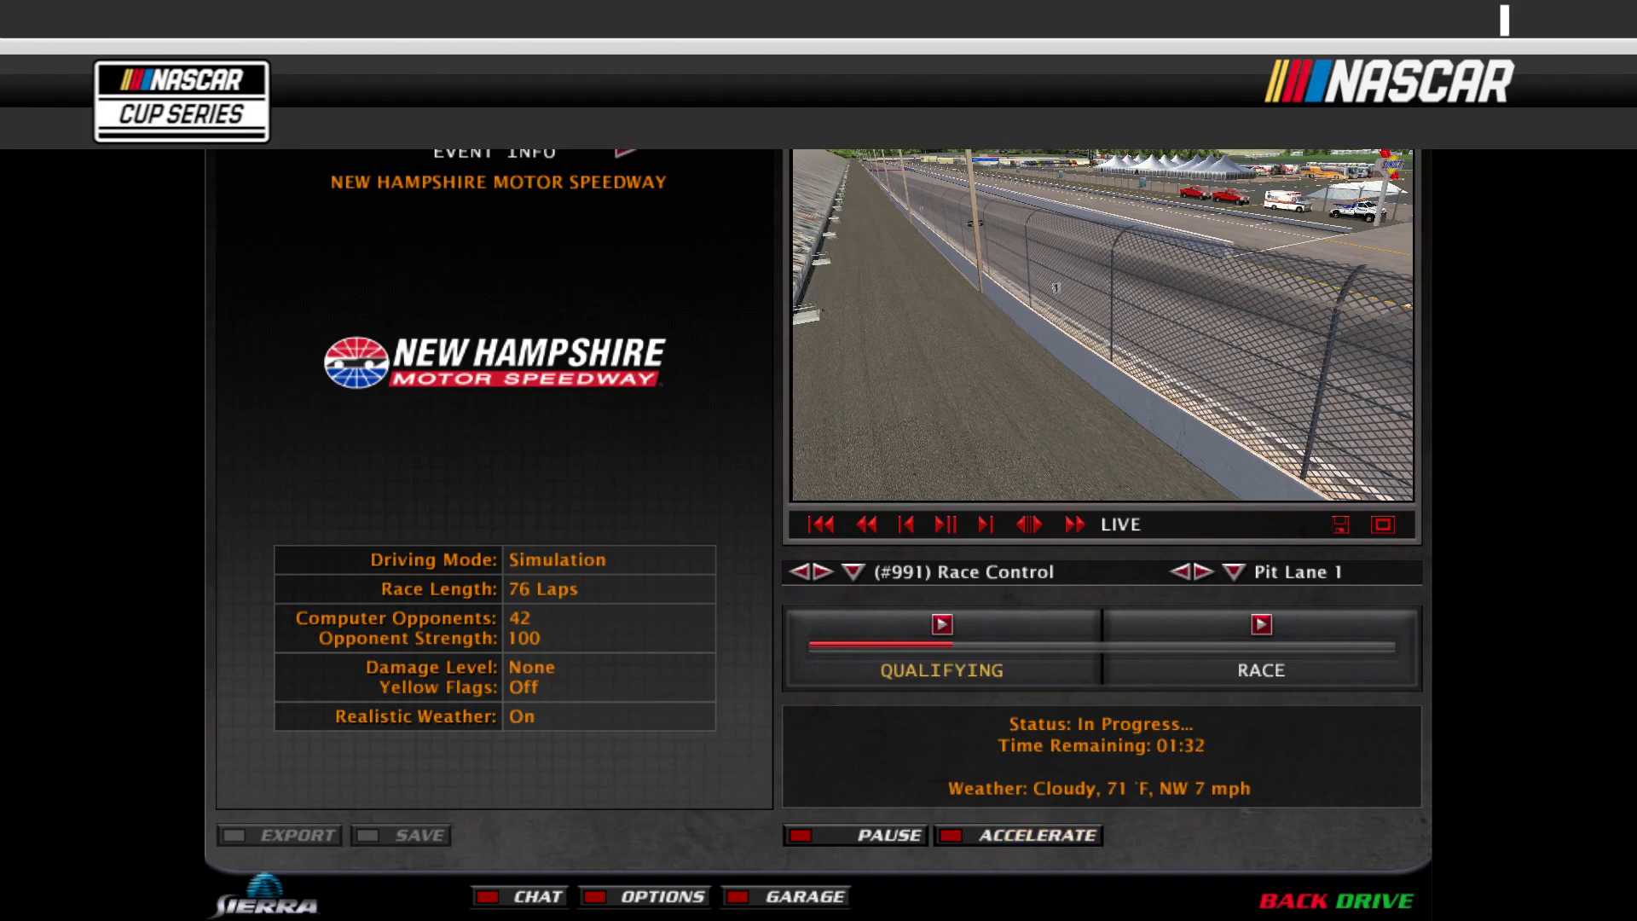
left_click(627, 148)
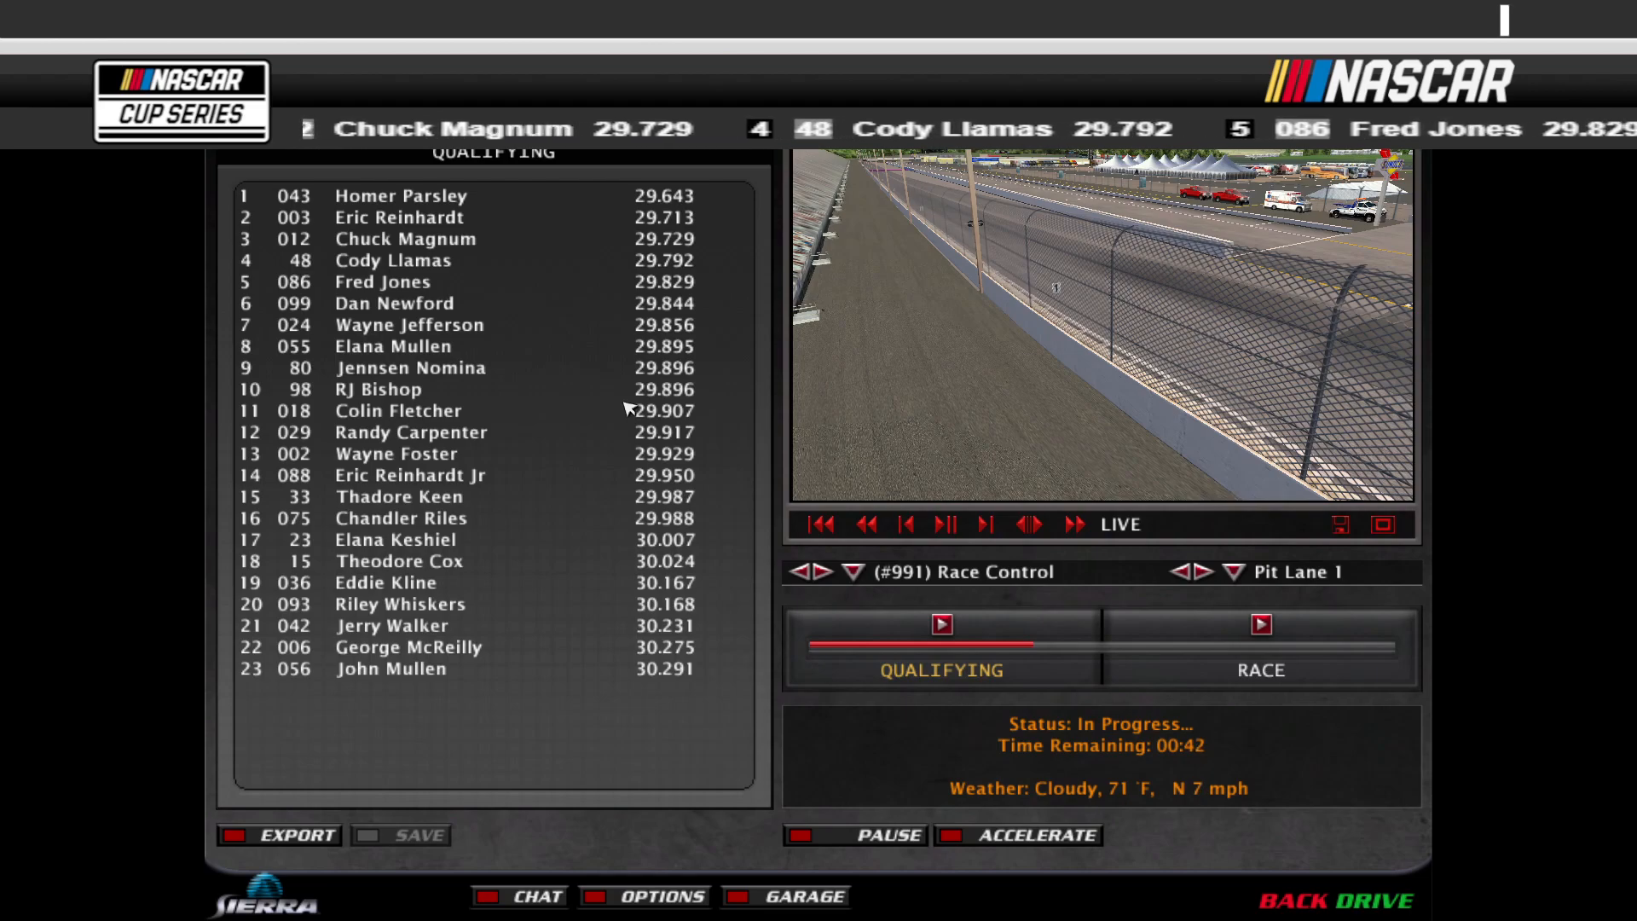
Step: Start the race, accelerate to the green flag and page over to the race standings
left_click(1261, 625)
left_click(1000, 834)
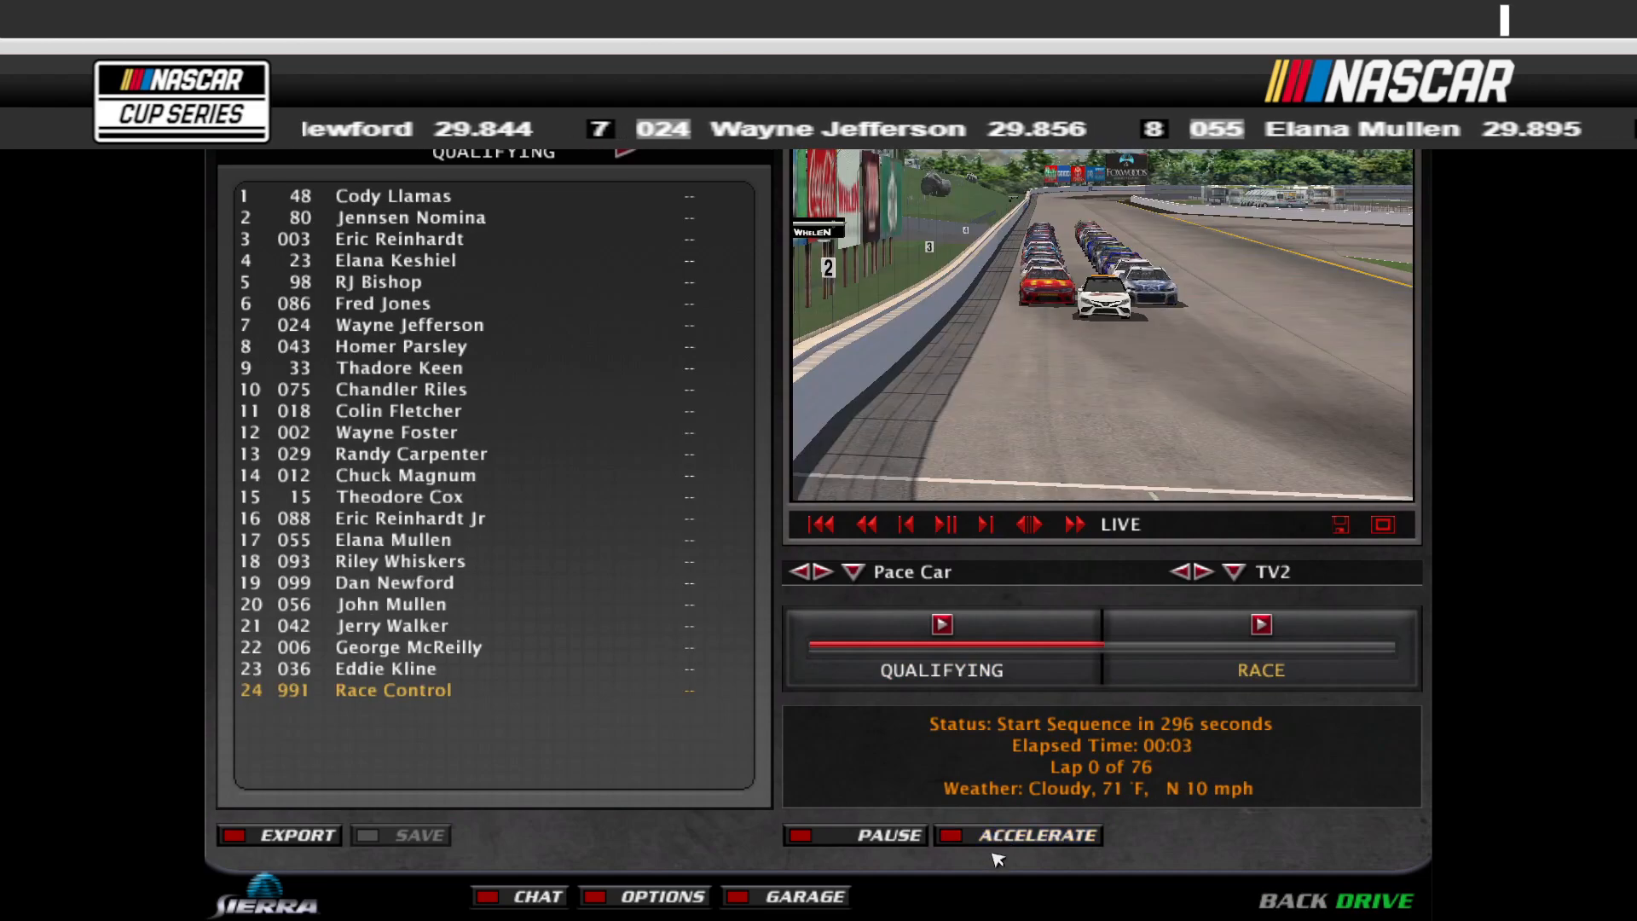
left_click(1002, 843)
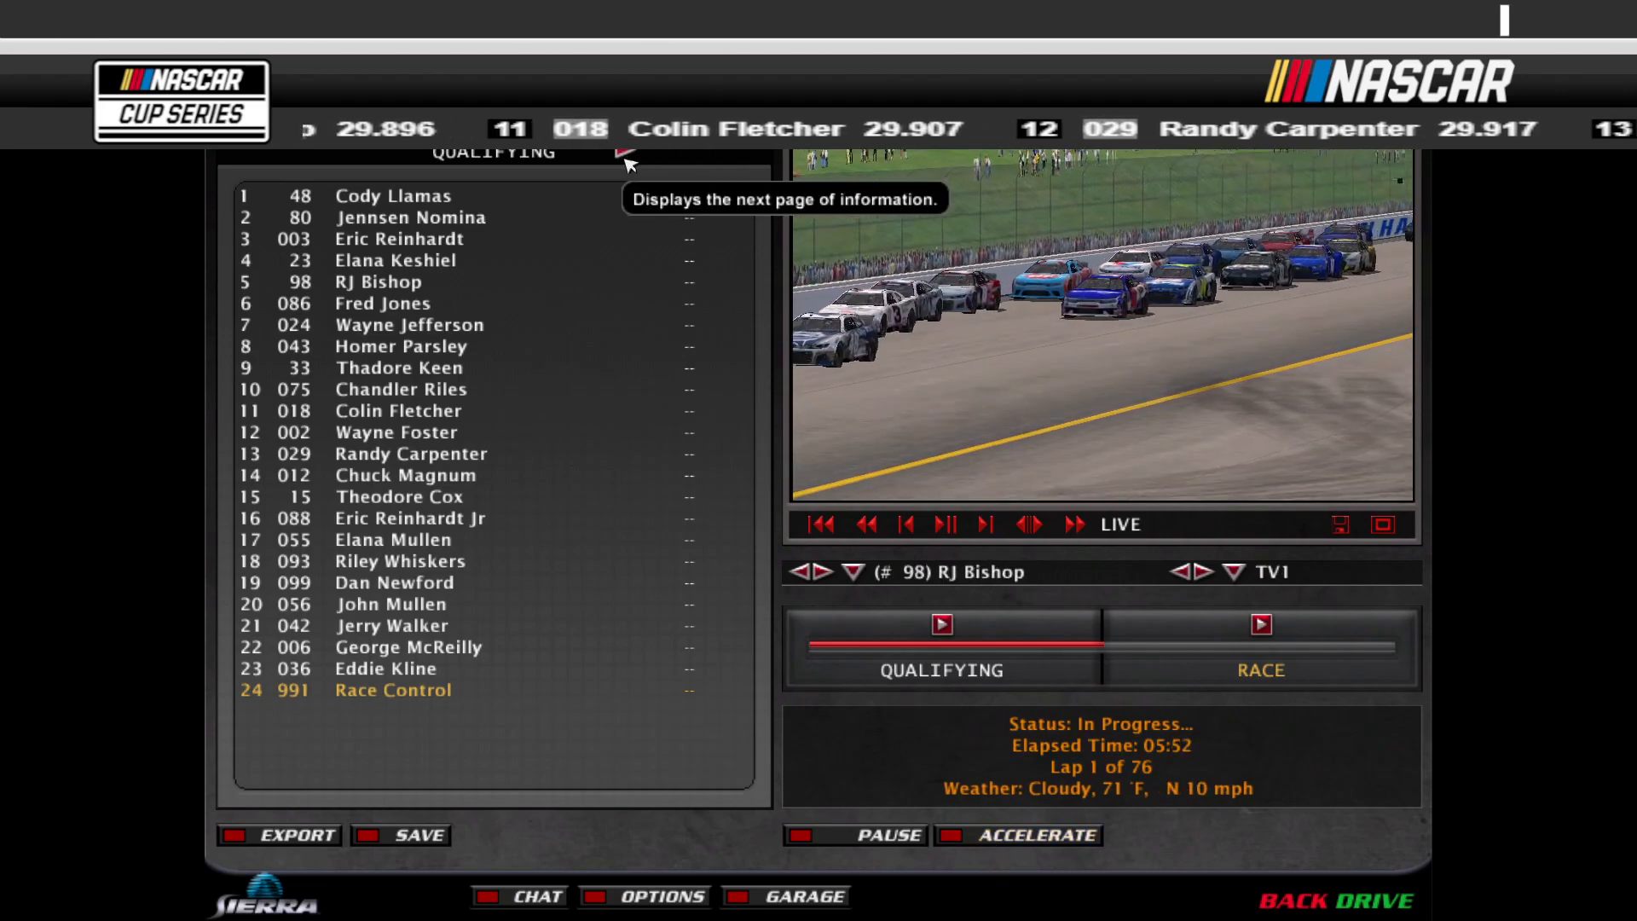
left_click(626, 153)
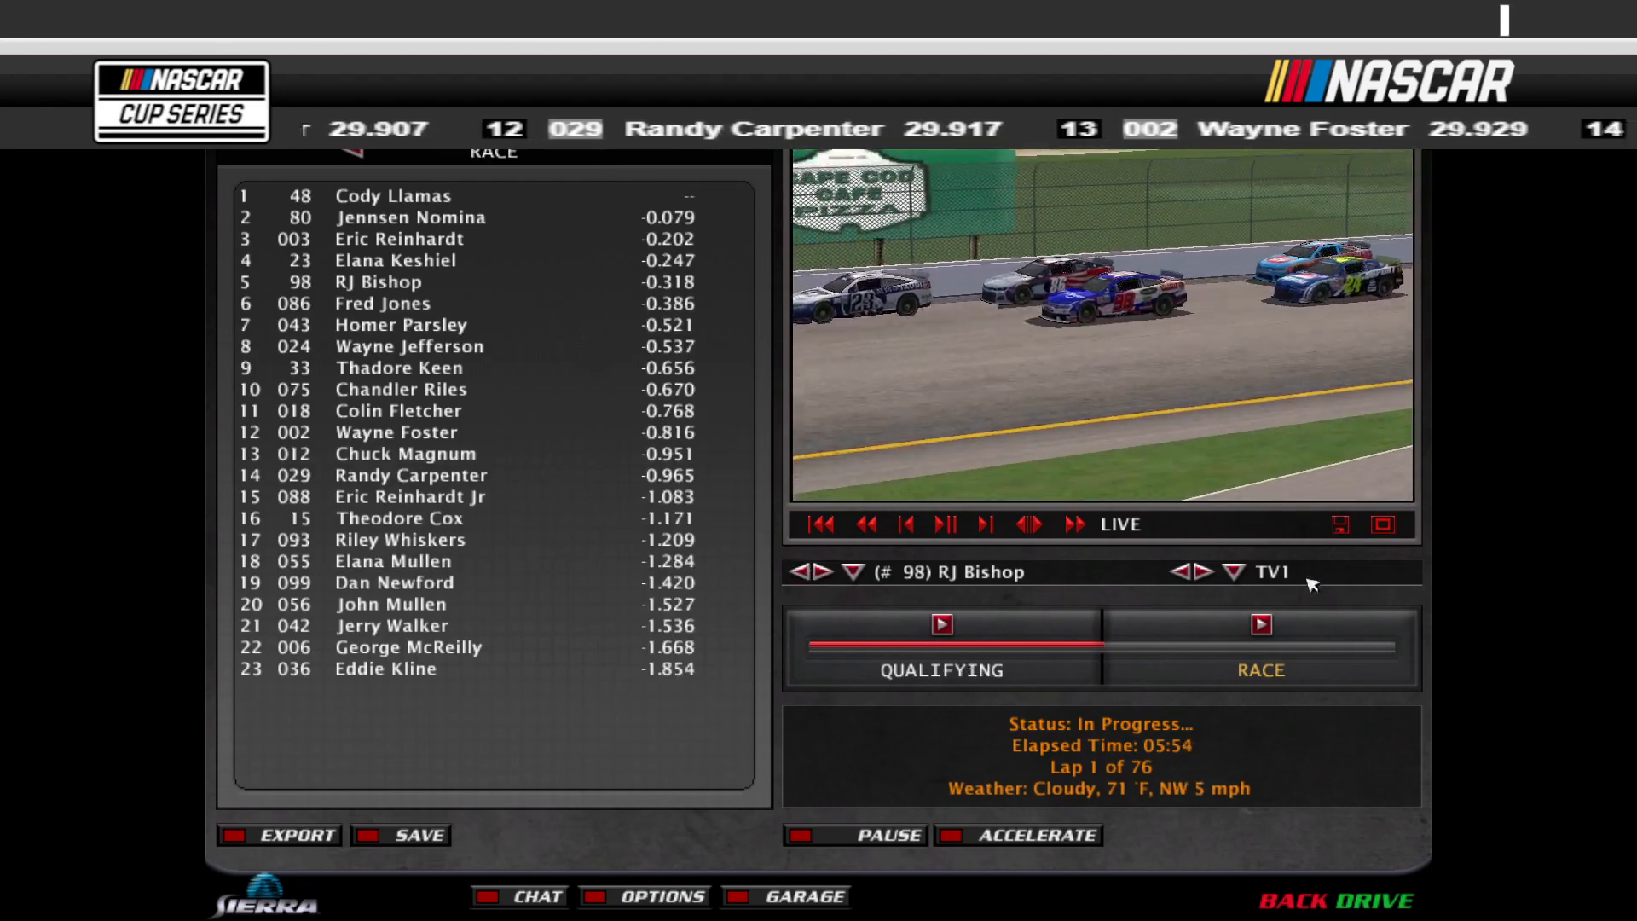
left_click(1380, 526)
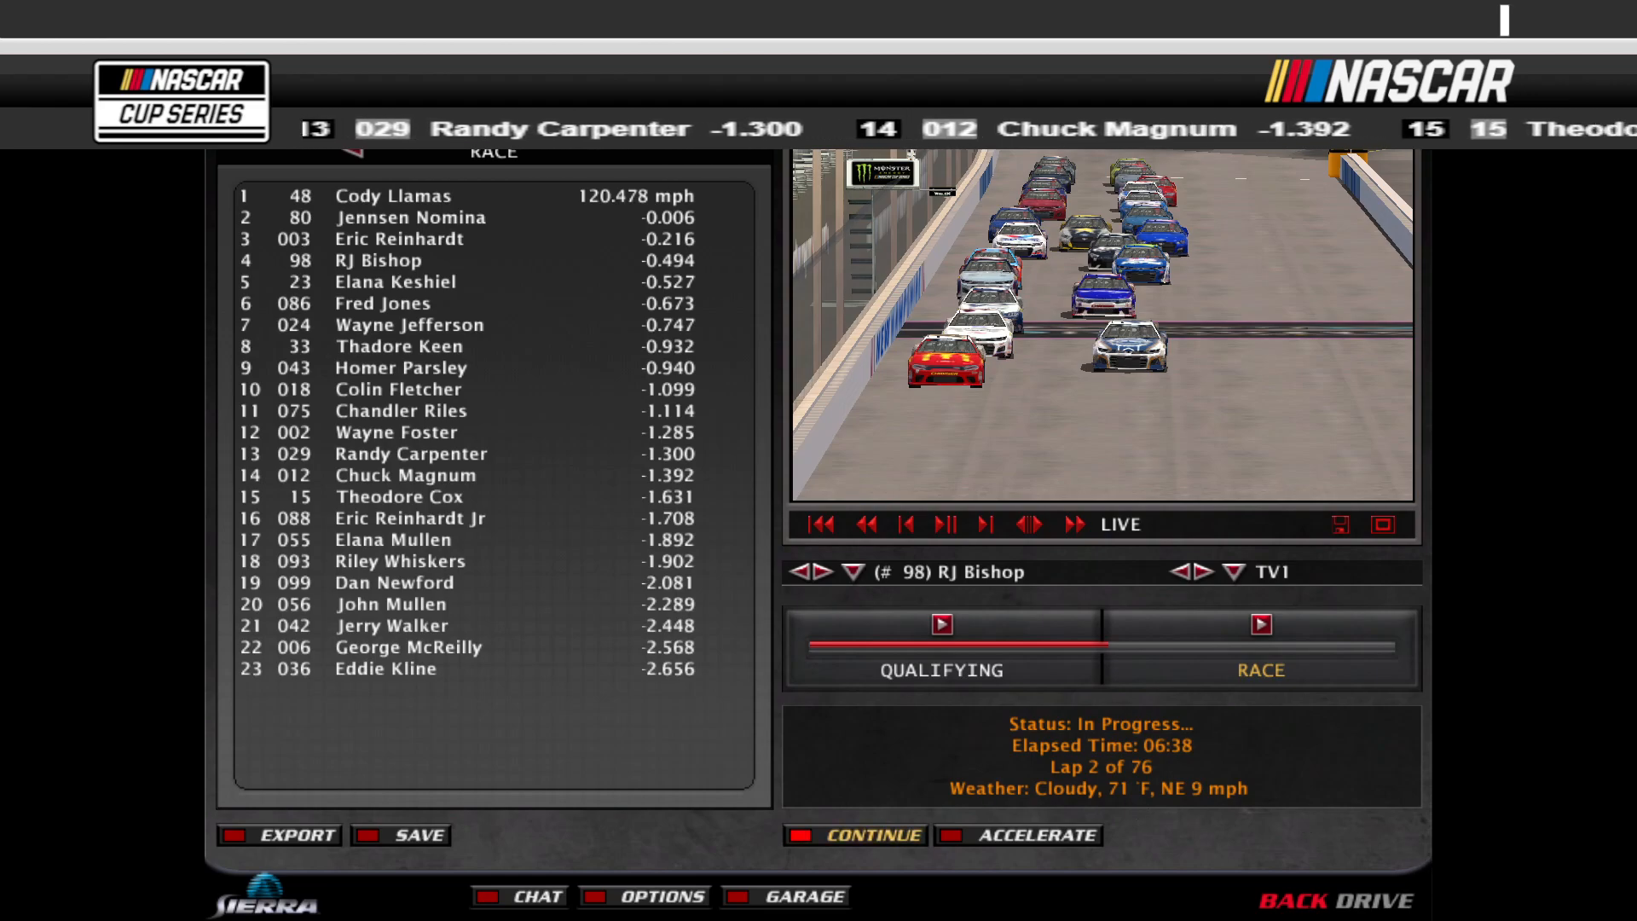
Step: Switch to the browser's GNLtv ticker page and copy the race standings link address
key("alt+Tab")
key("alt+Tab")
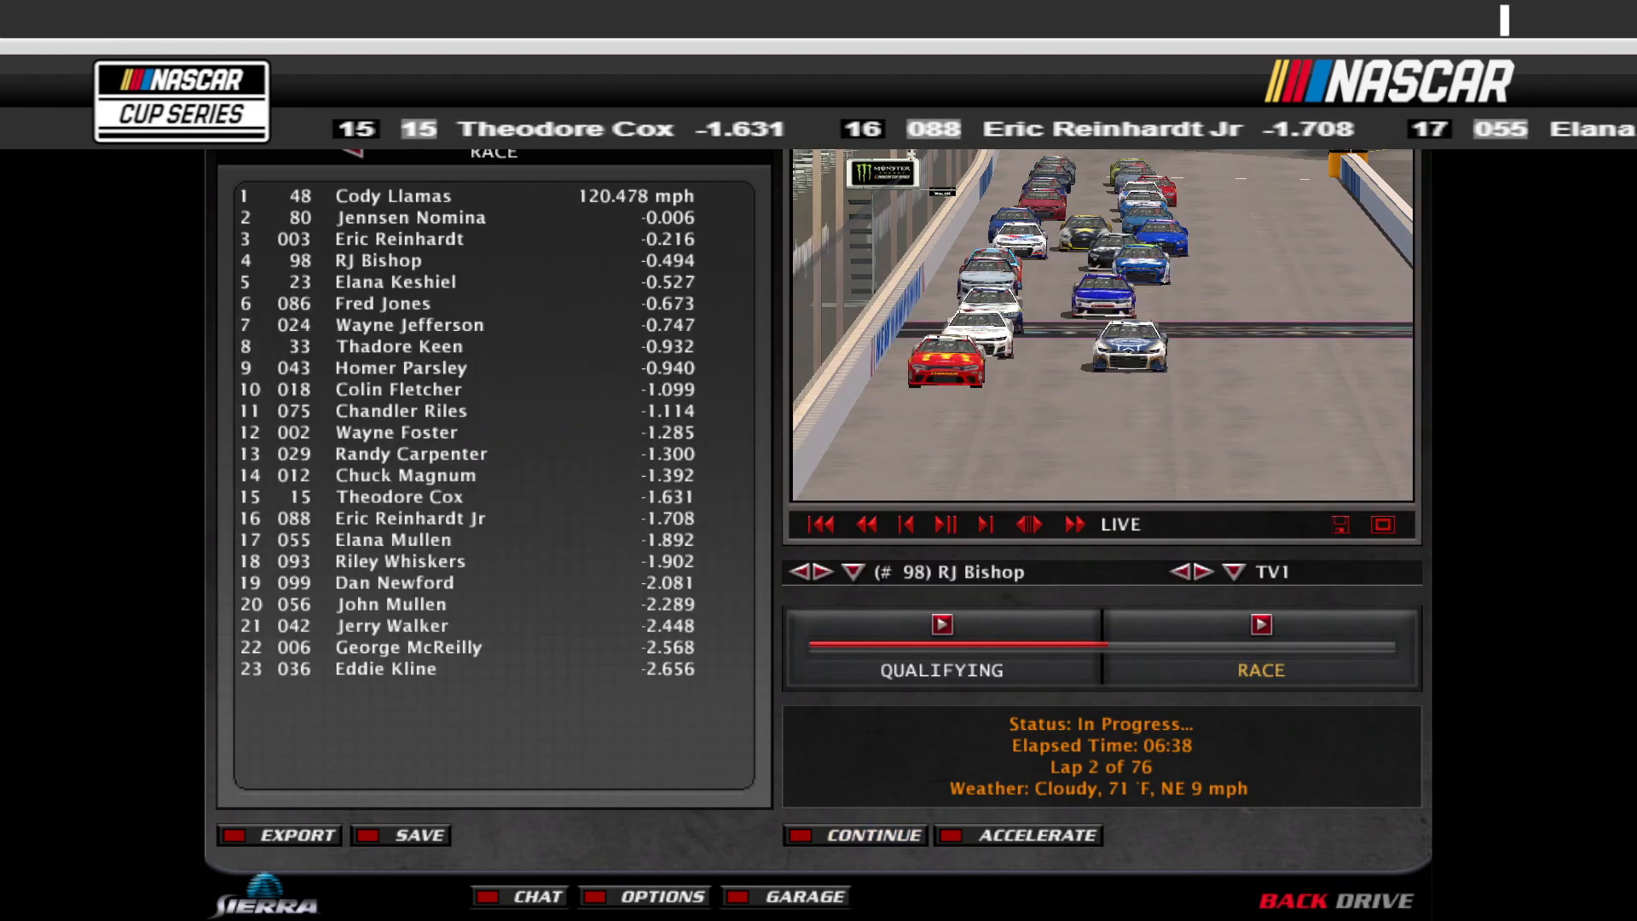
left_click_drag(1636, 89, 738, 51)
double_click(738, 51)
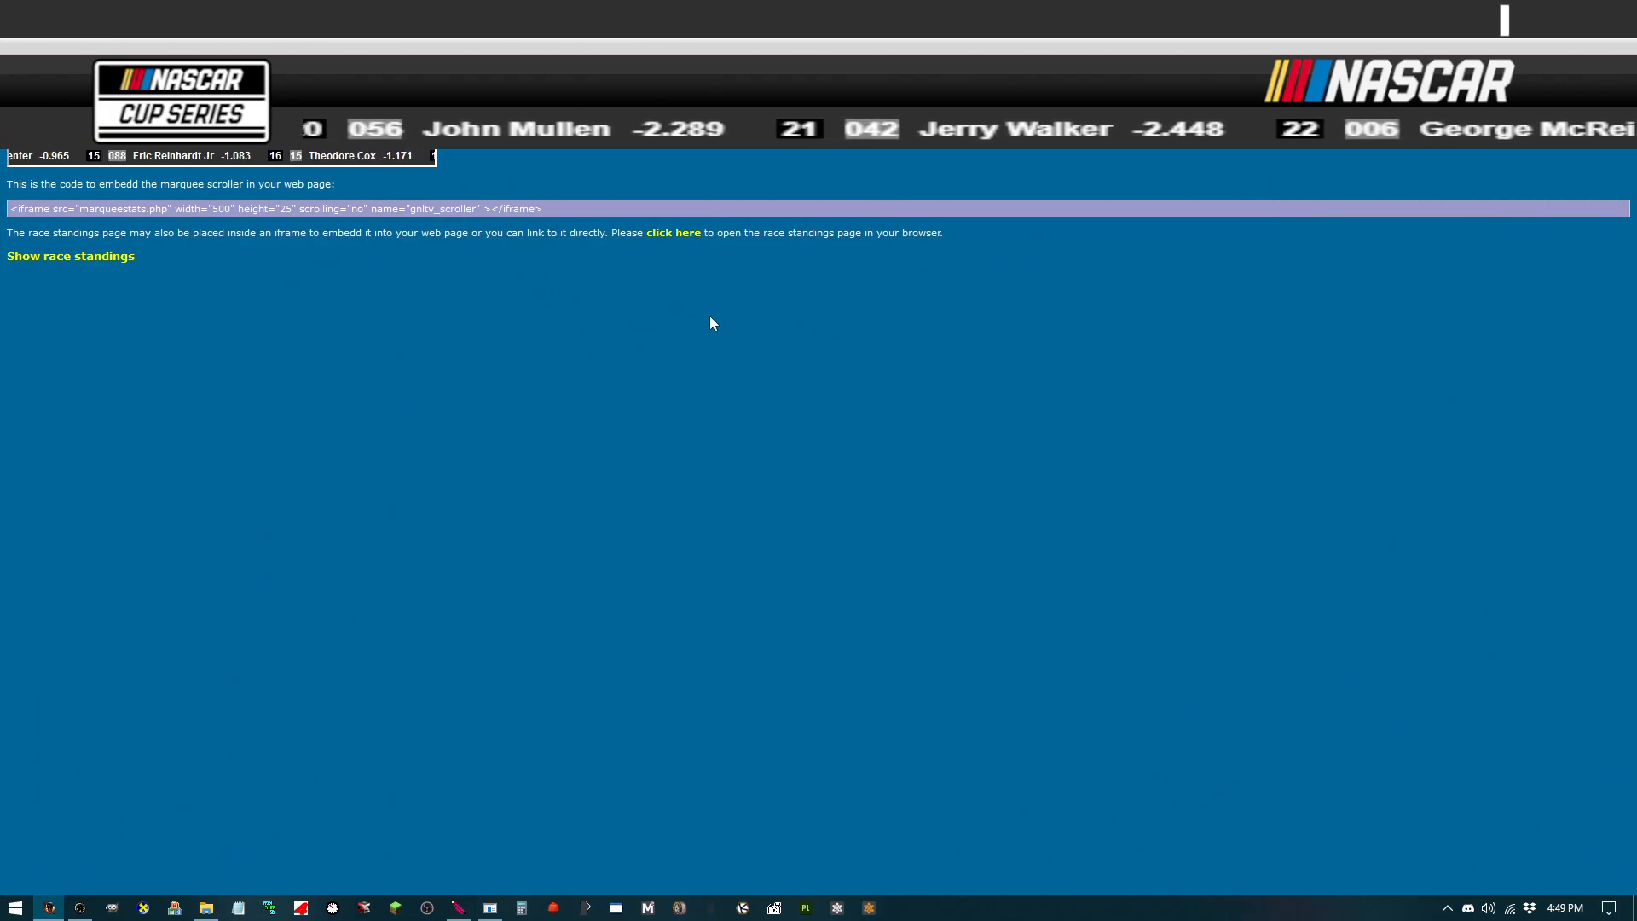
right_click(666, 237)
left_click(679, 247)
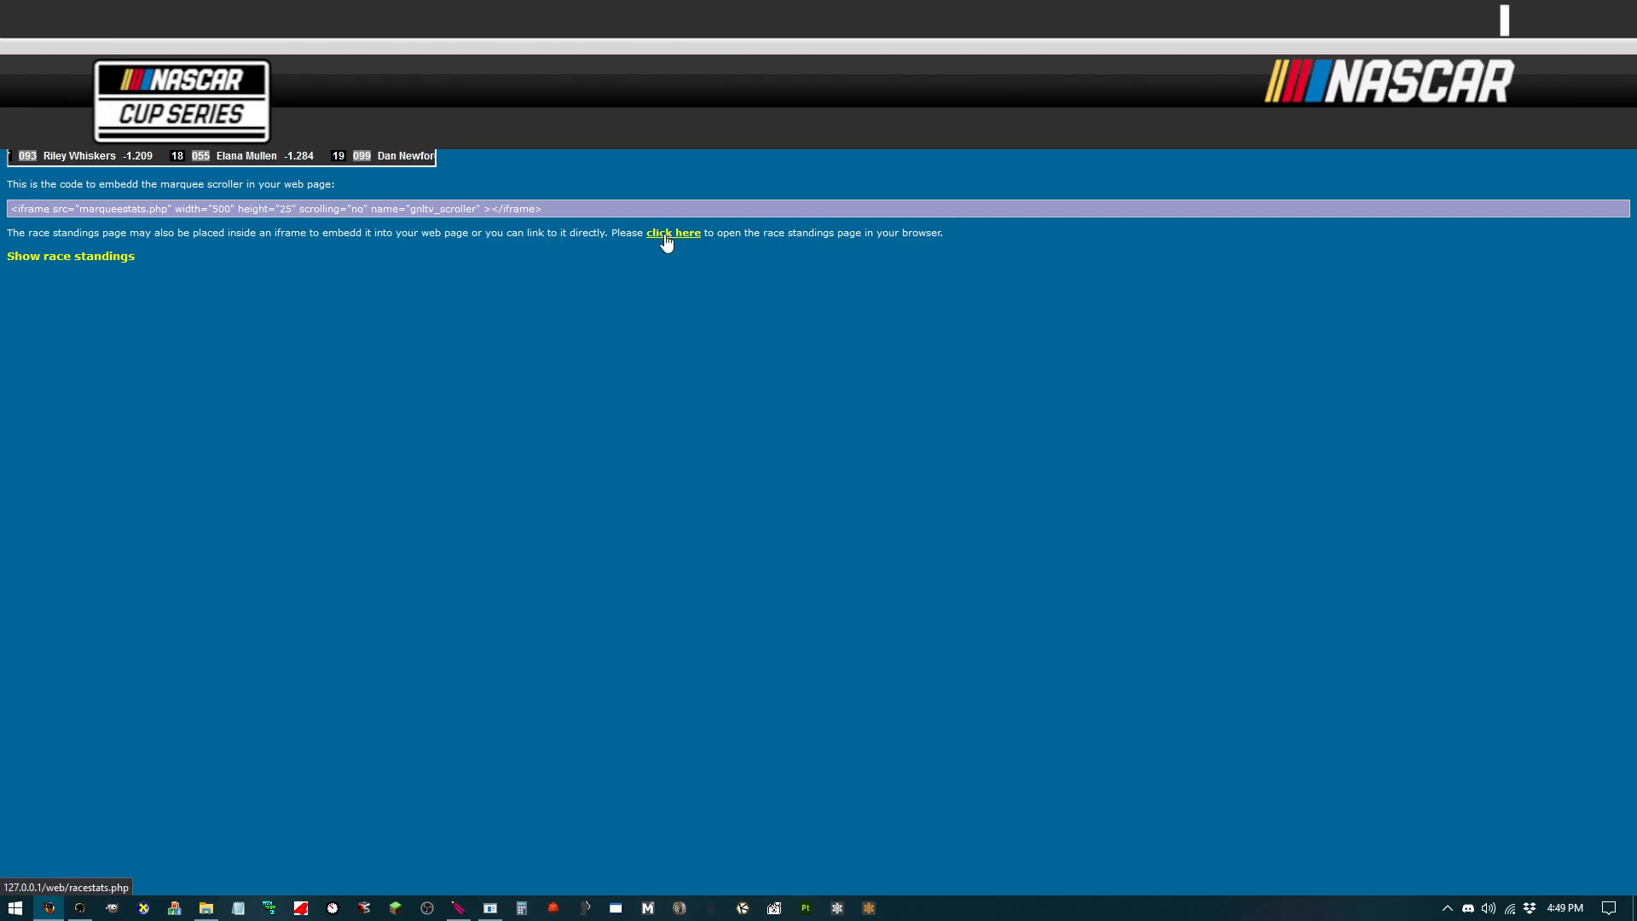
Step: Open the race standings page in the browser and review it
left_click(674, 233)
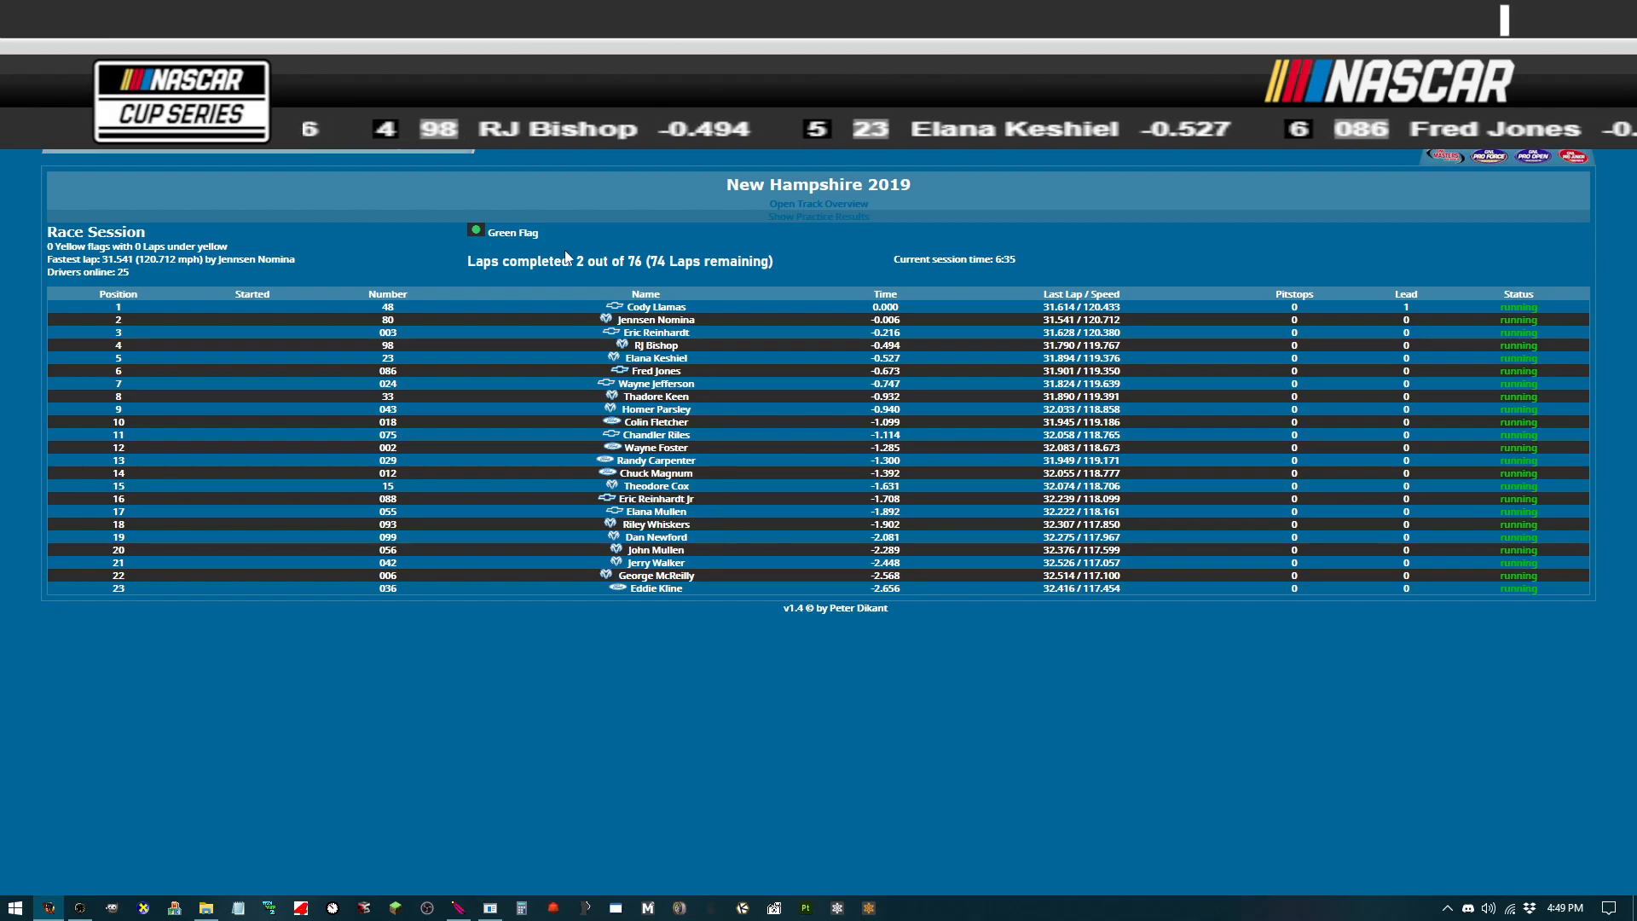
left_click_drag(468, 263, 648, 263)
left_click(650, 263)
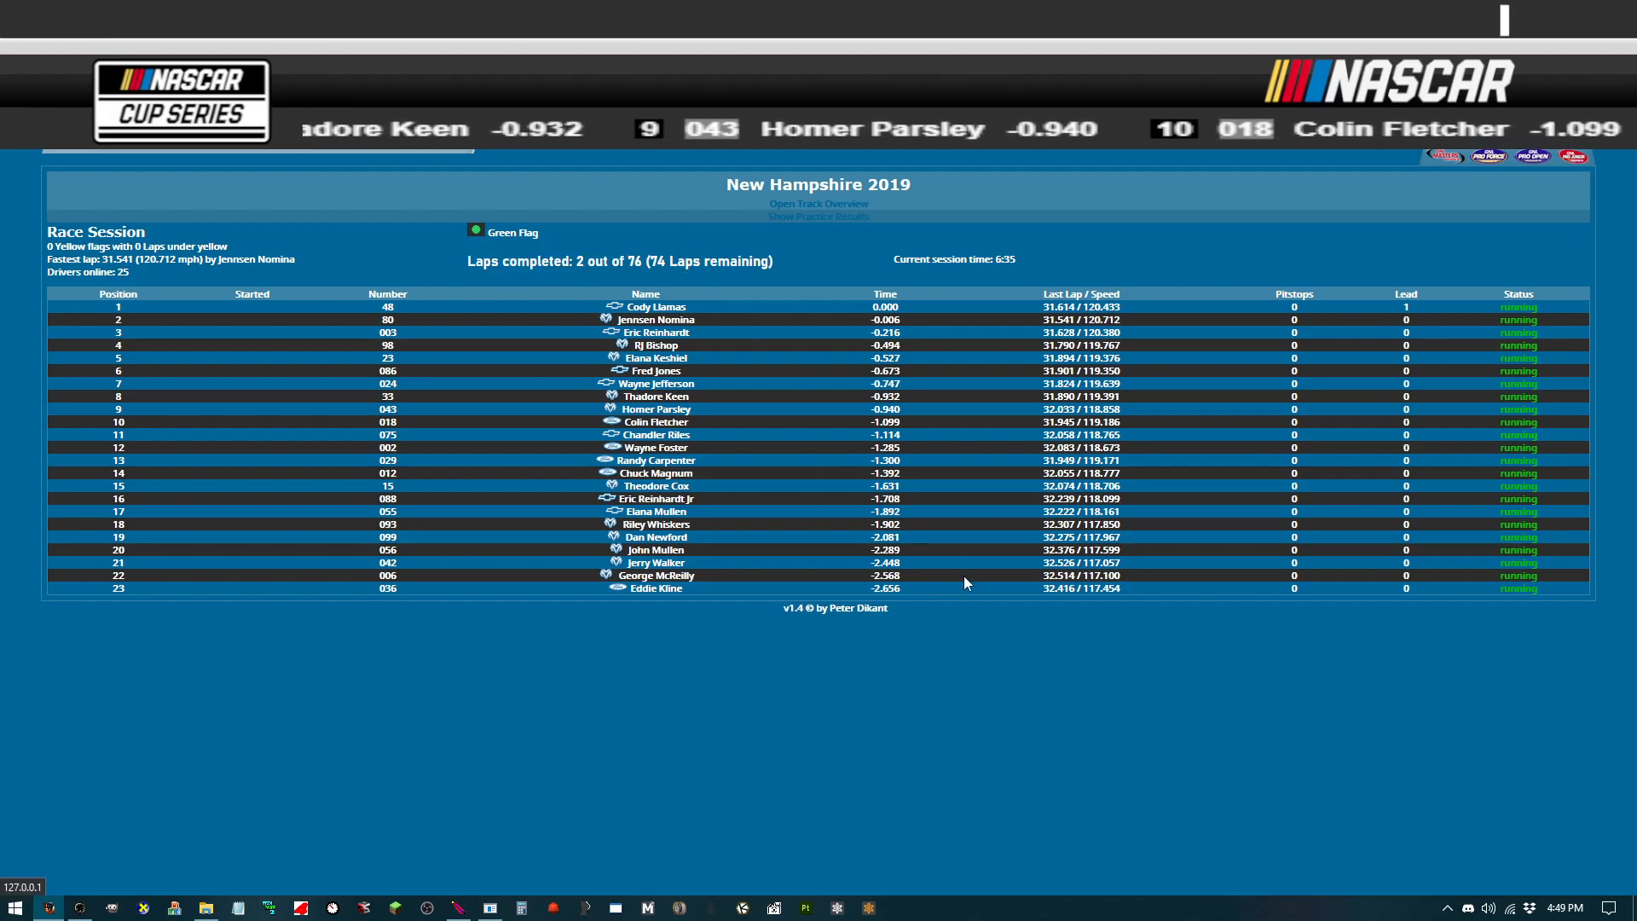
Step: Return to OBS and add a new Browser source named LapCount
left_click_drag(1636, 66, 819, 1)
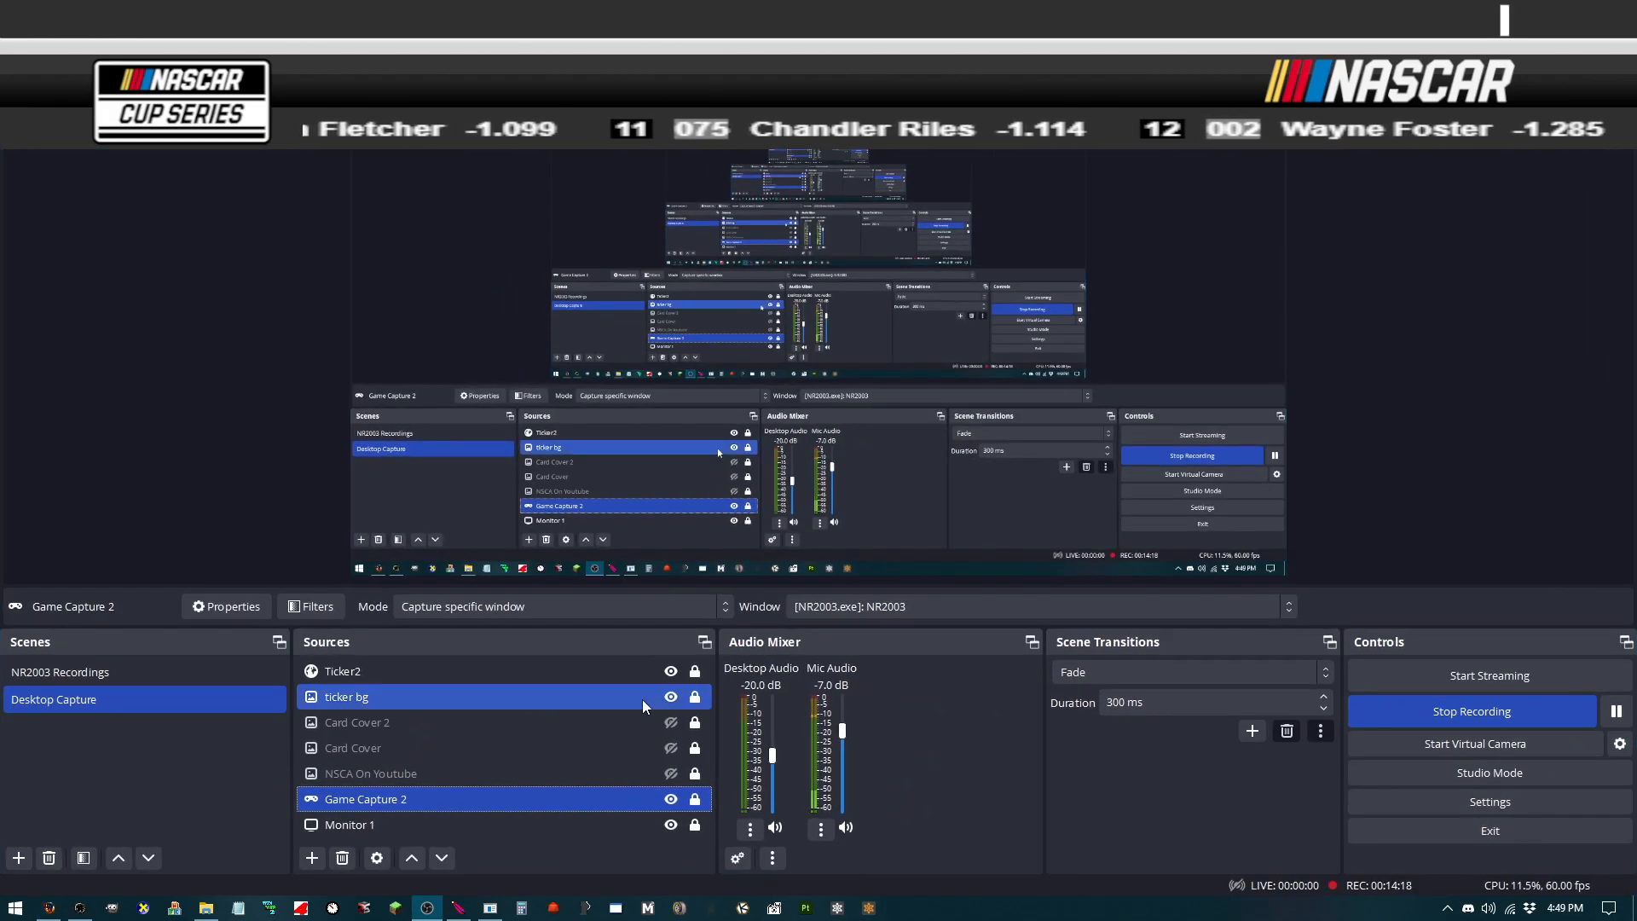
left_click(311, 858)
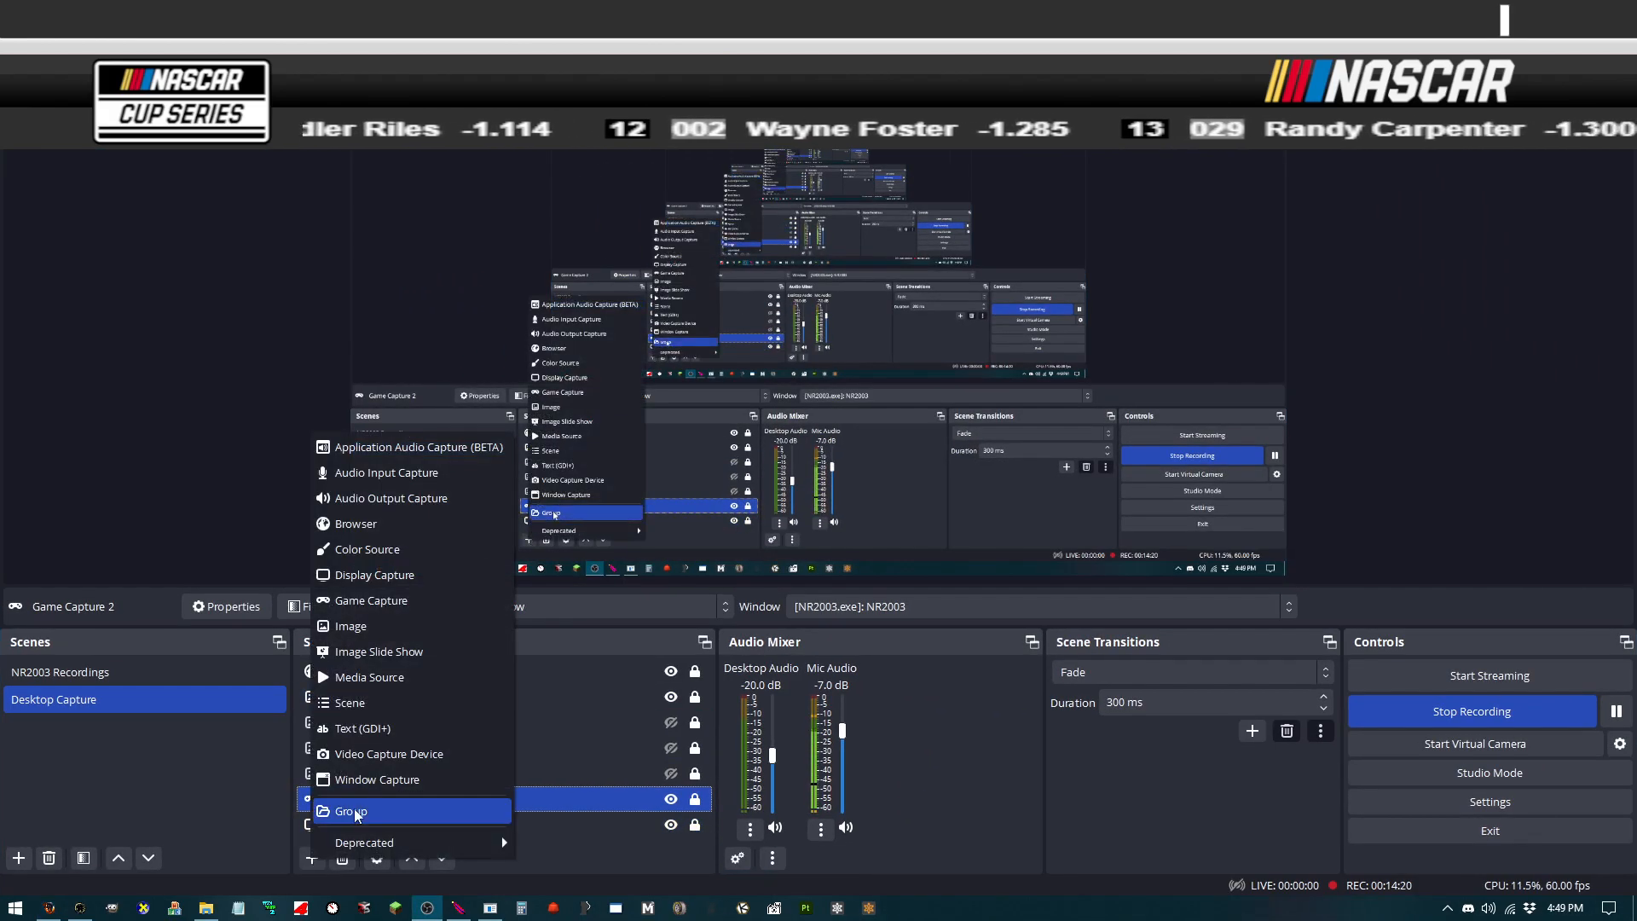
left_click(411, 527)
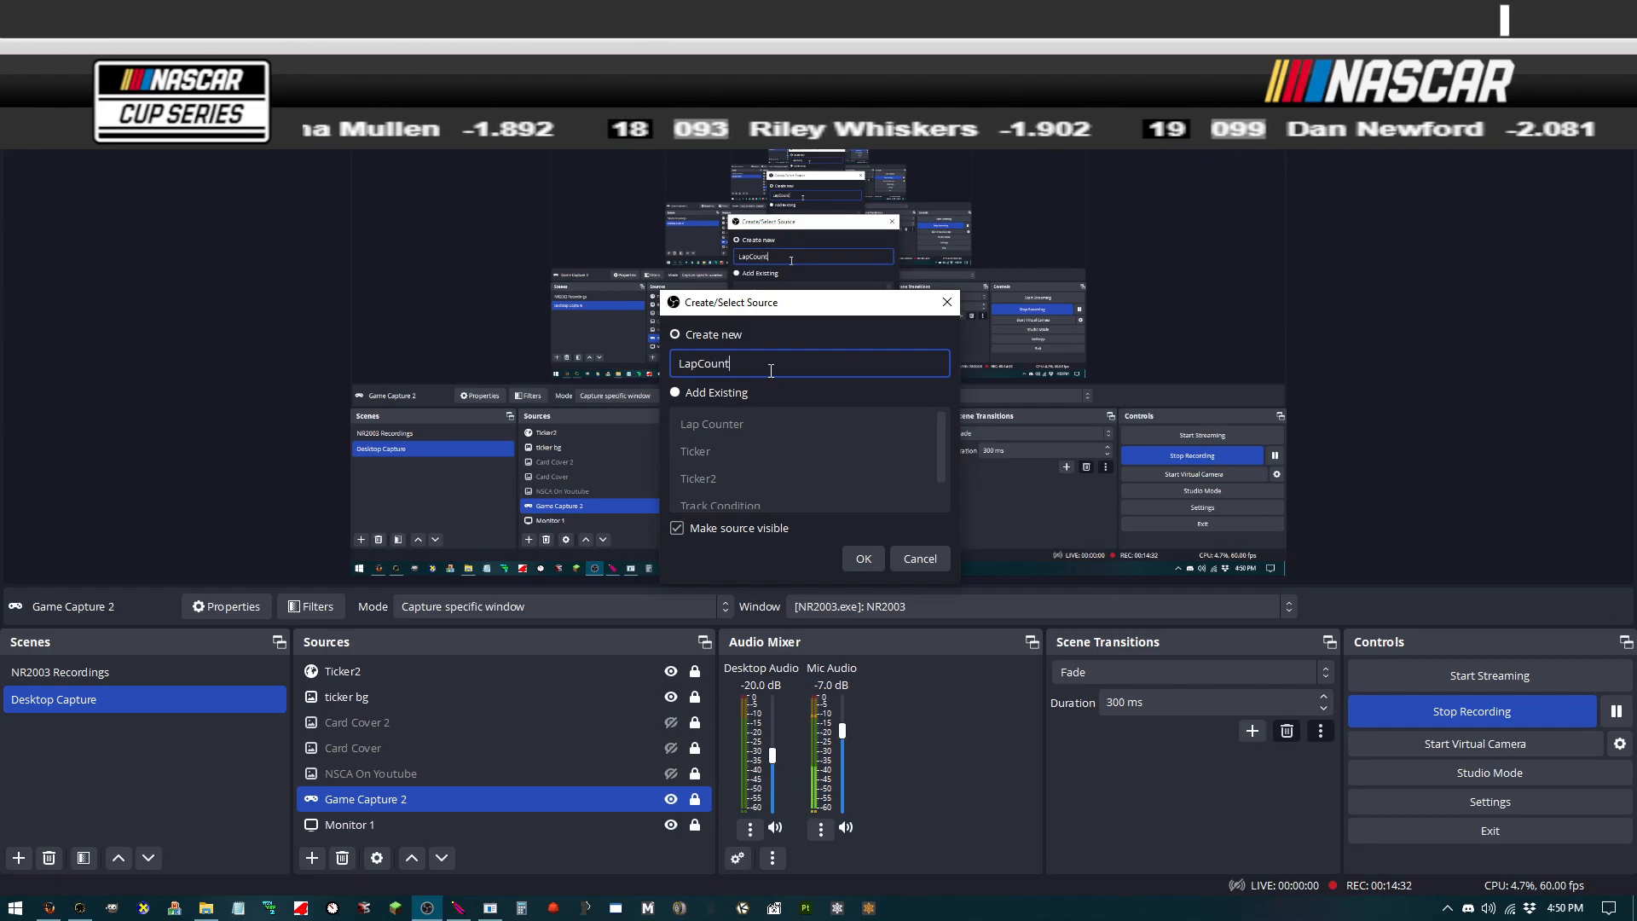
left_click(864, 555)
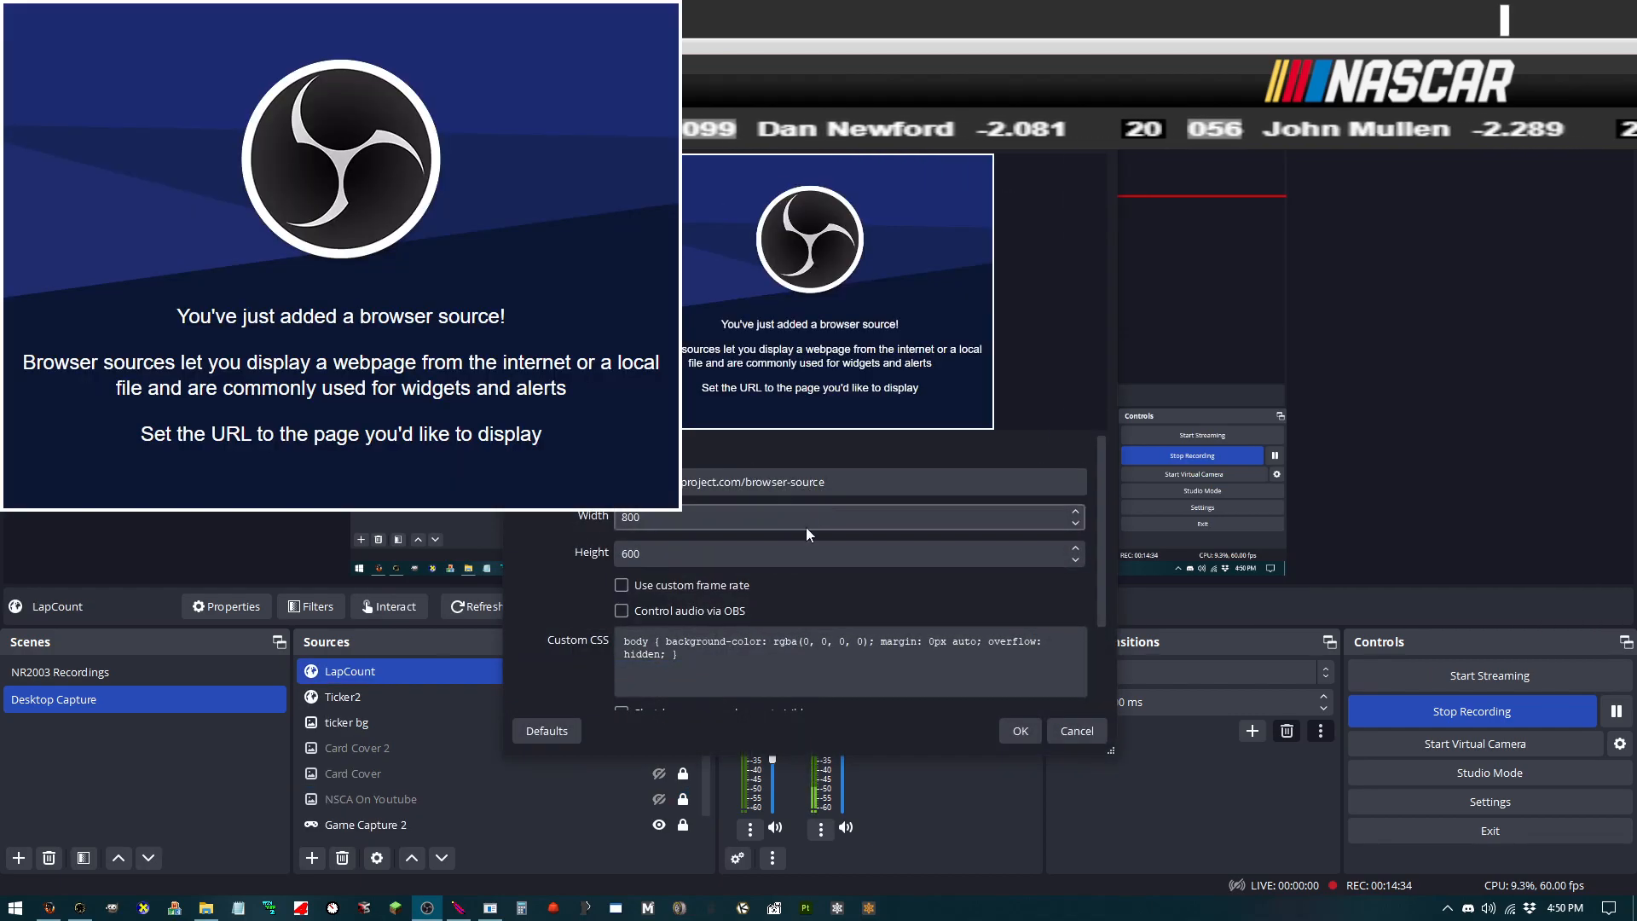
Step: Paste the race standings URL 127.0.0.1/web/racestats.php into the LapCount source, set width 1920, and confirm
left_click(49, 907)
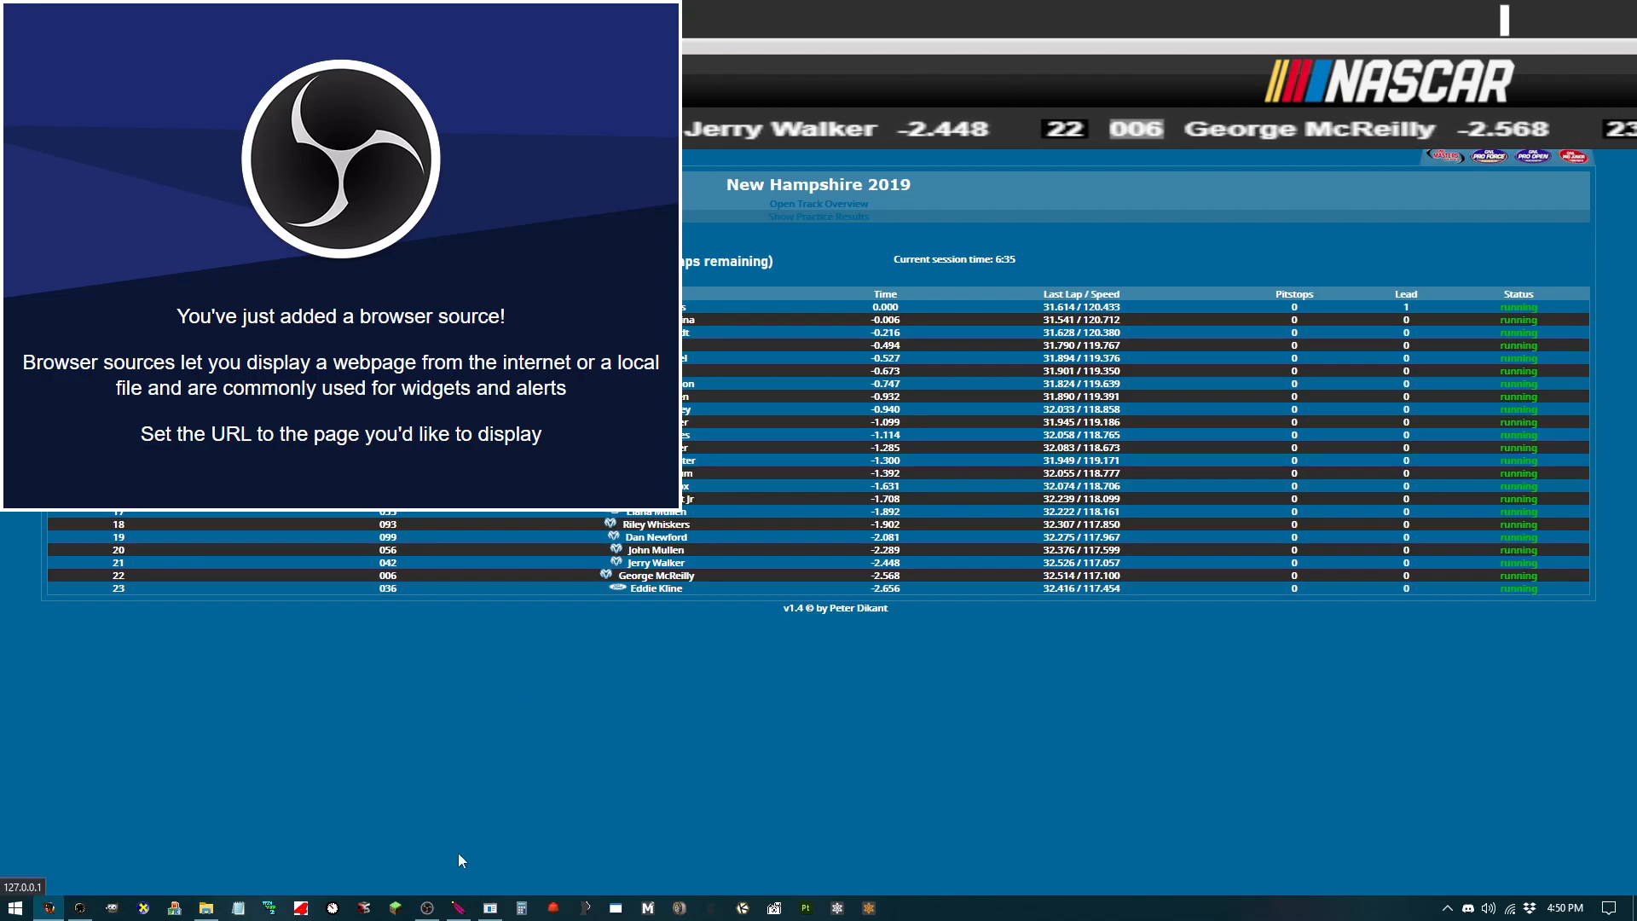
left_click(426, 909)
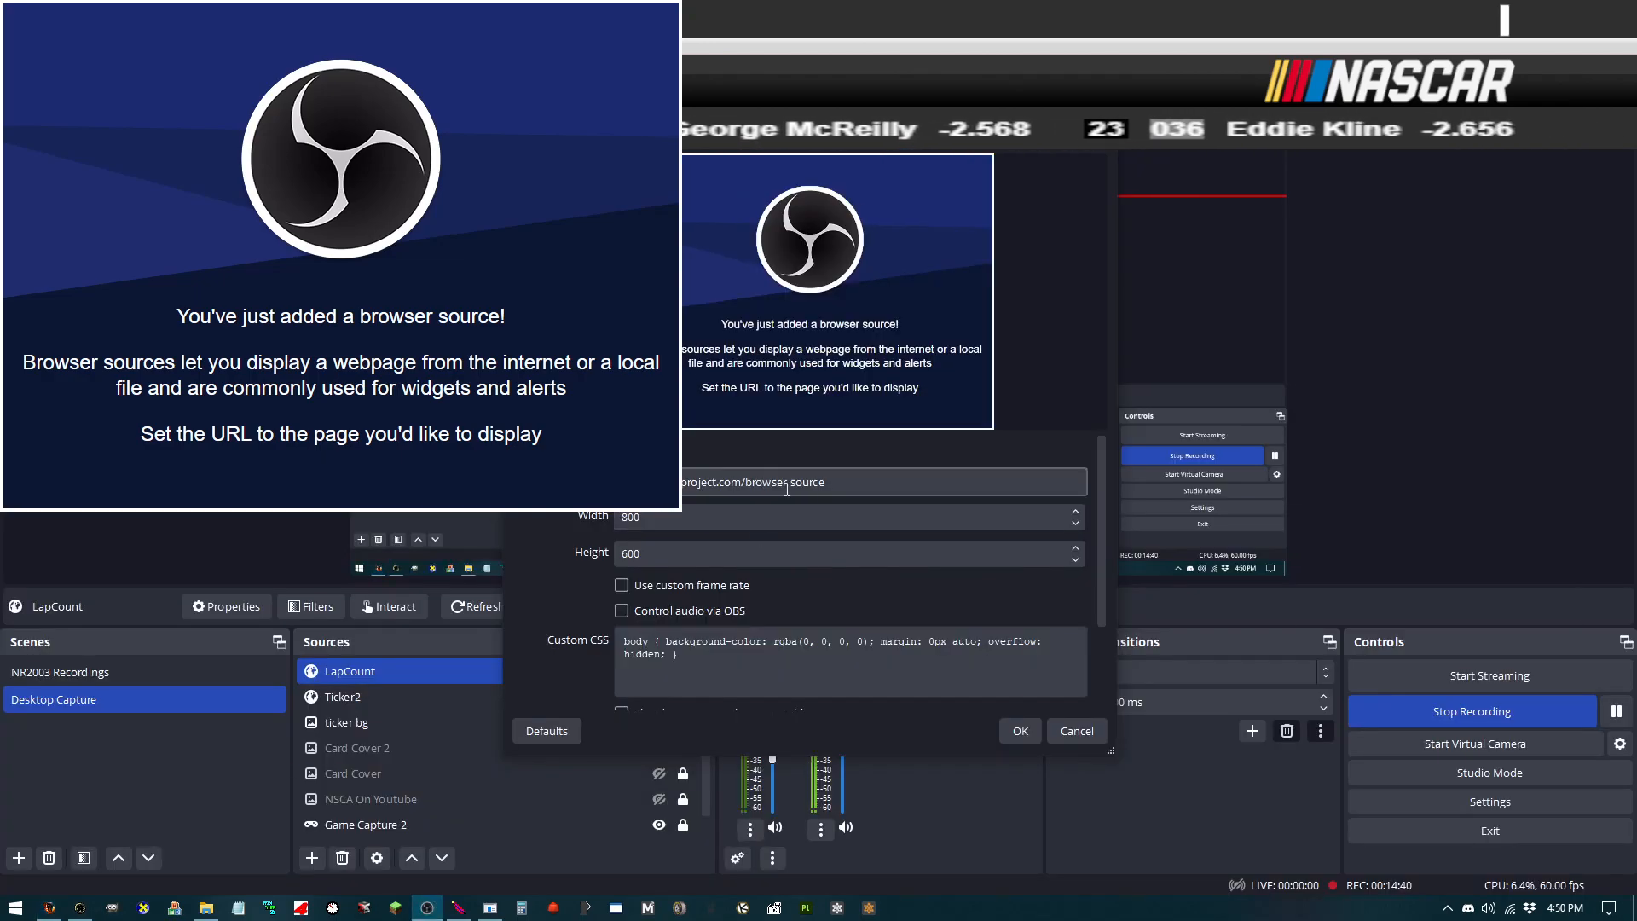
type("http://127.0.0.1/web/racestats.php")
key("Tab")
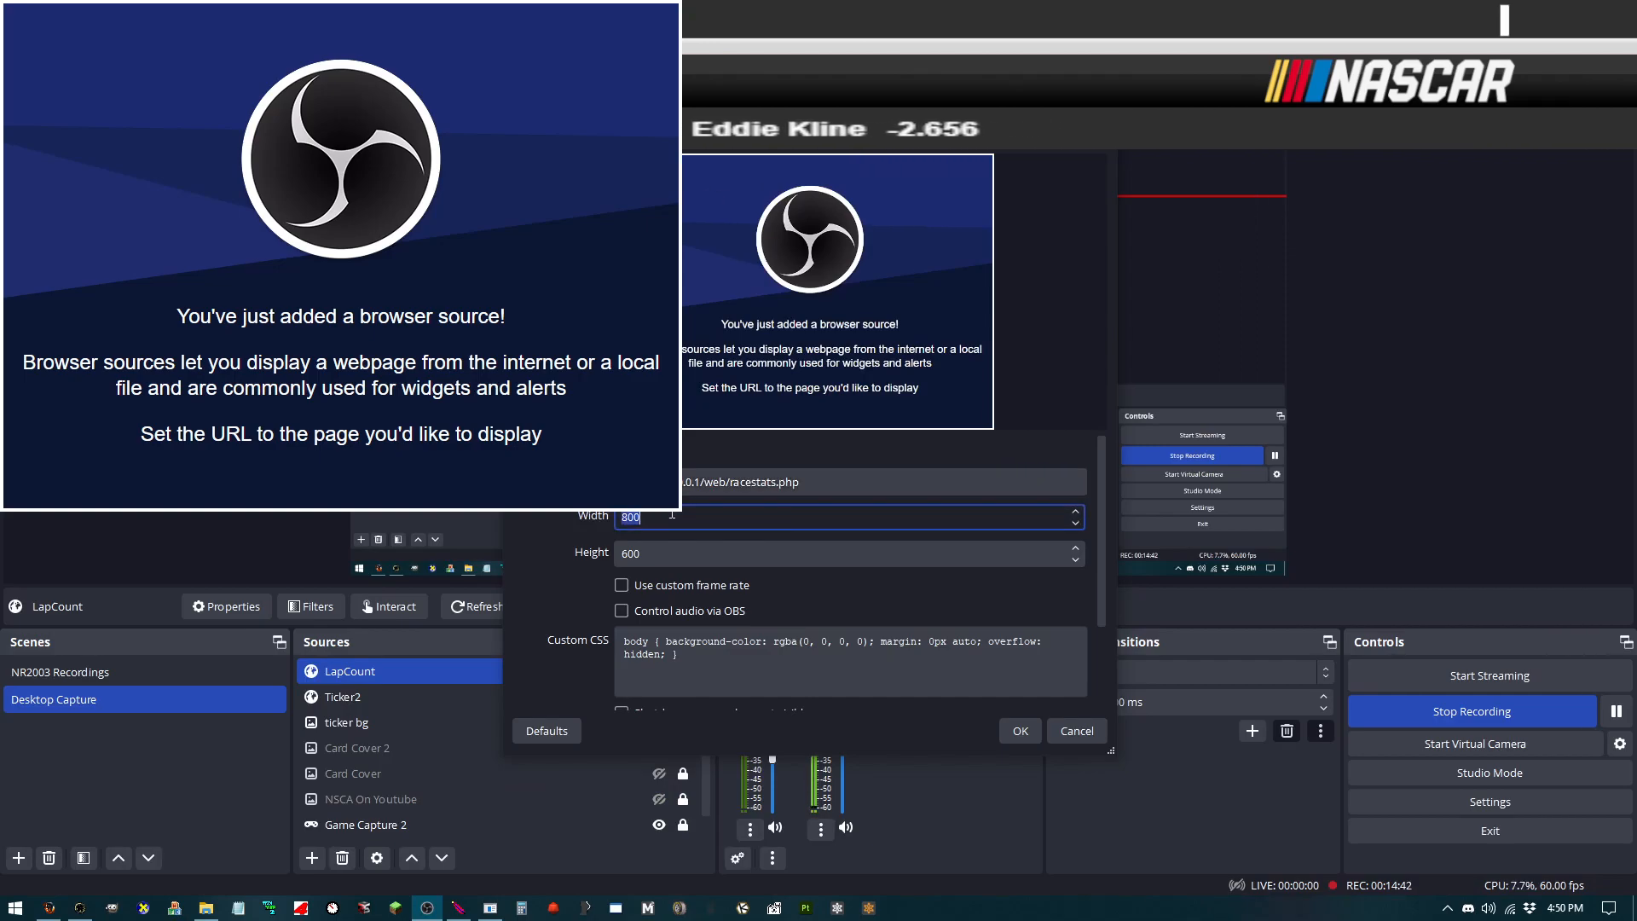
key("Tab")
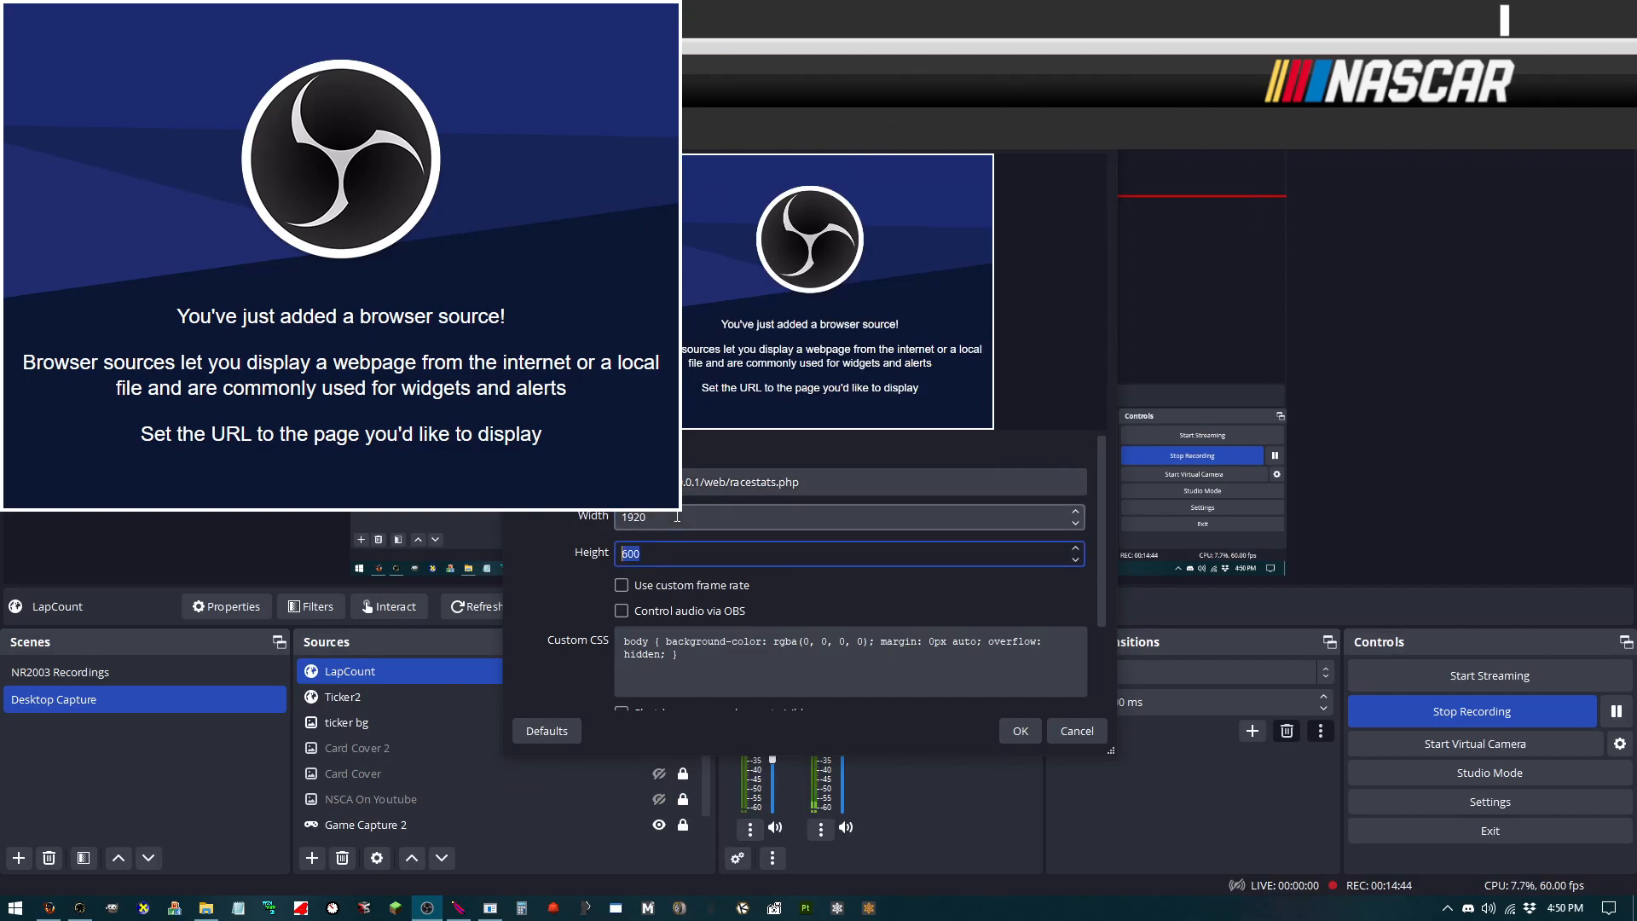
scroll(825, 649, "down", 1)
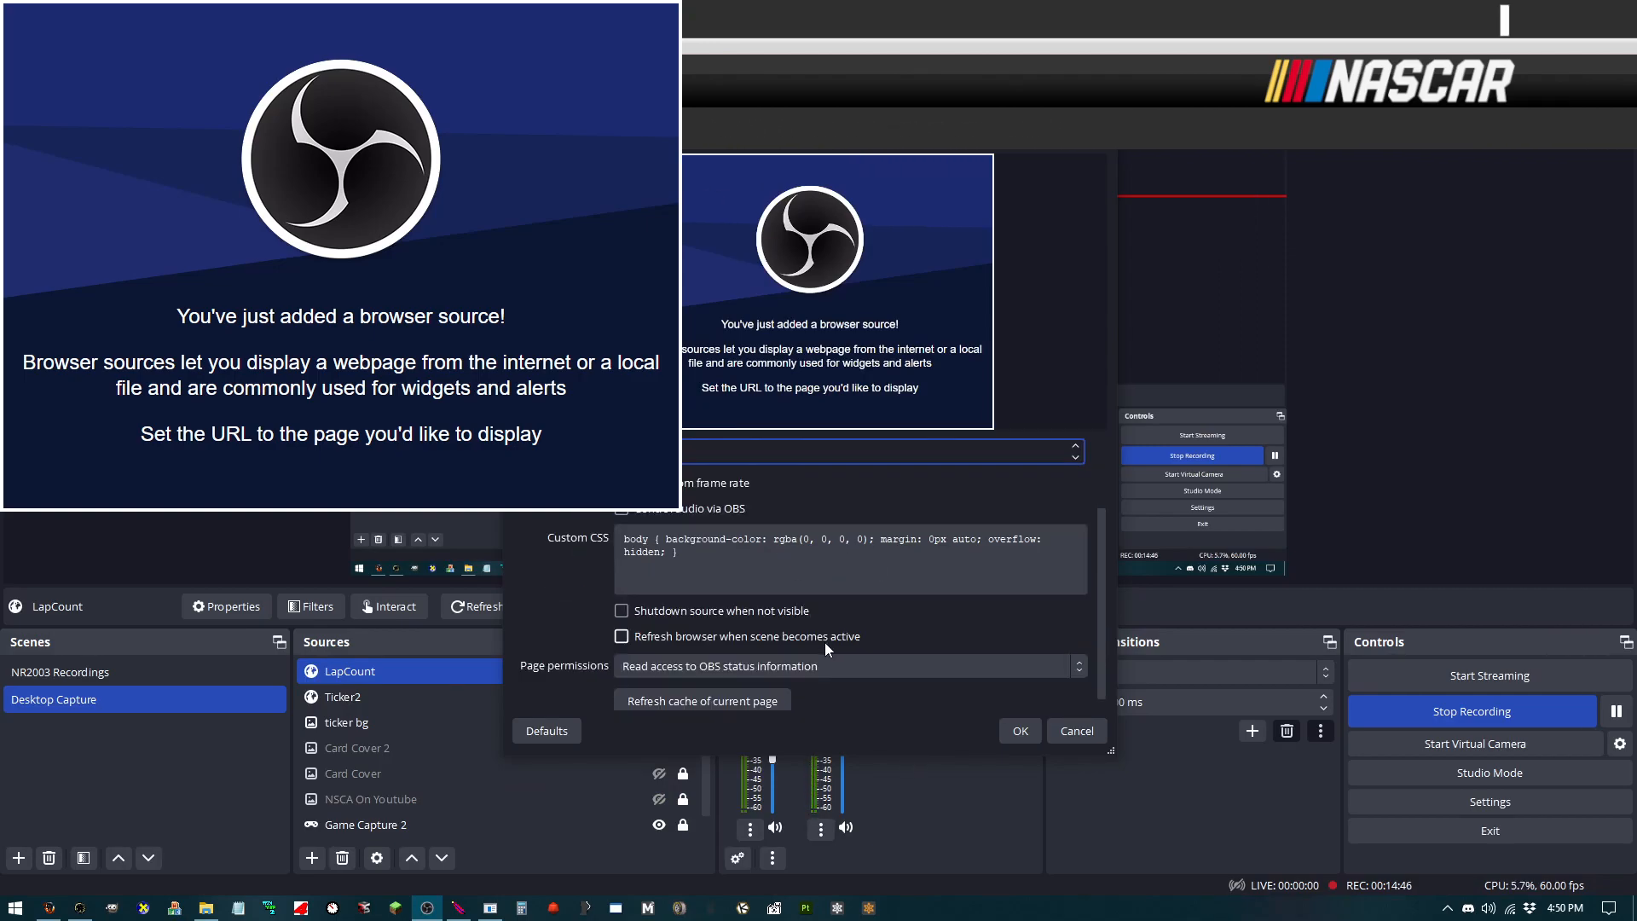
left_click(1020, 730)
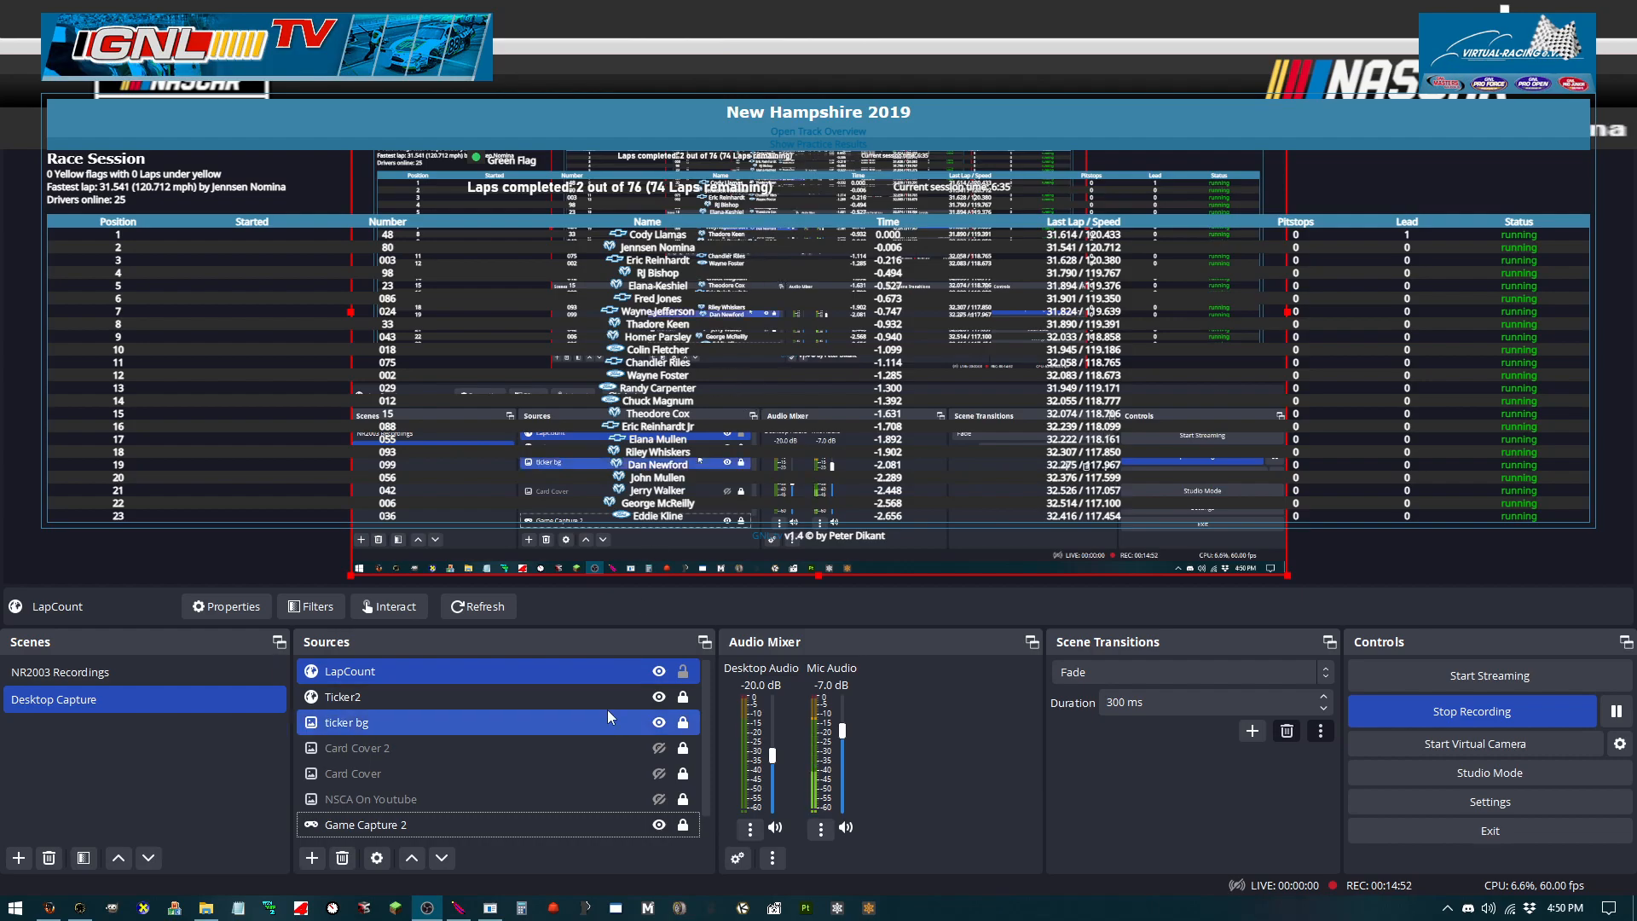
right_click(396, 673)
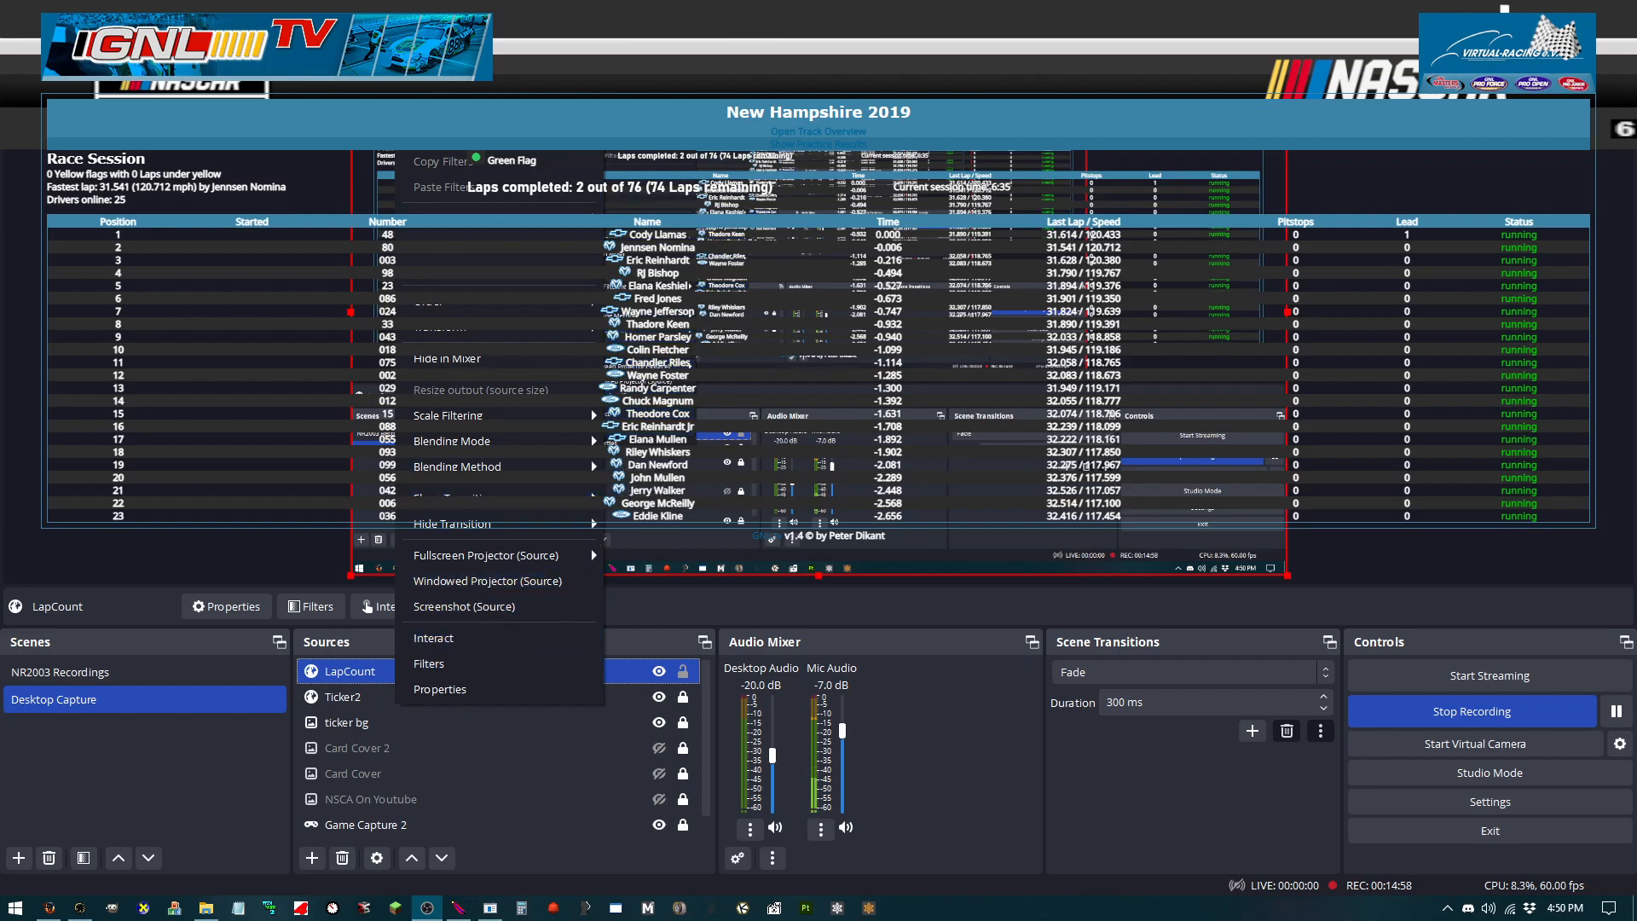
left_click(430, 78)
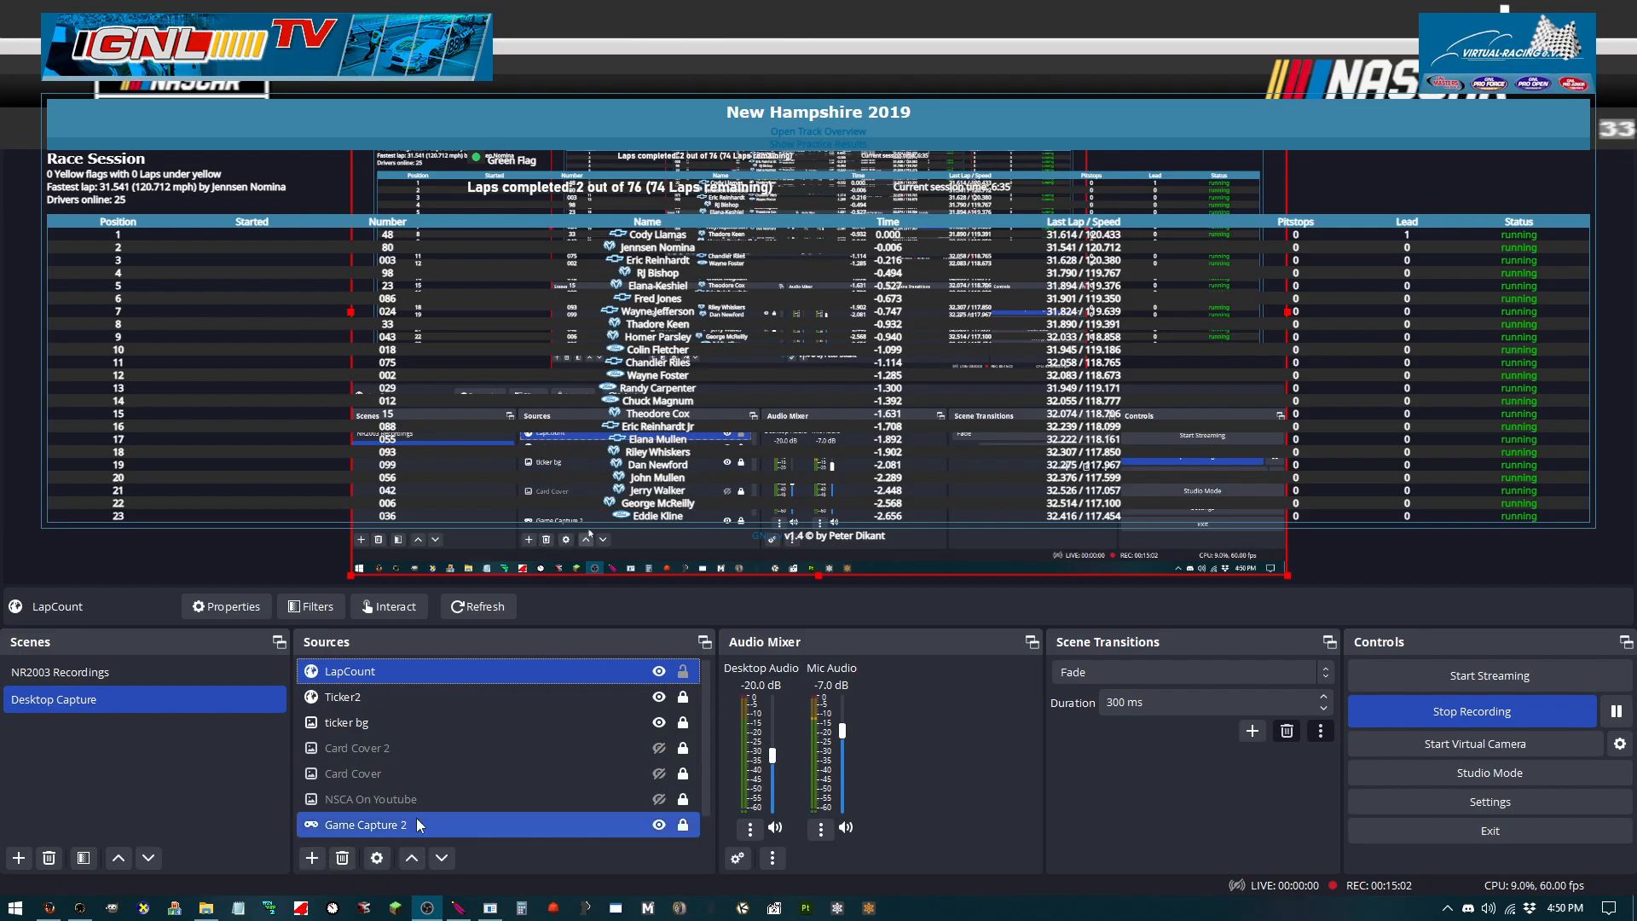
right_click(393, 674)
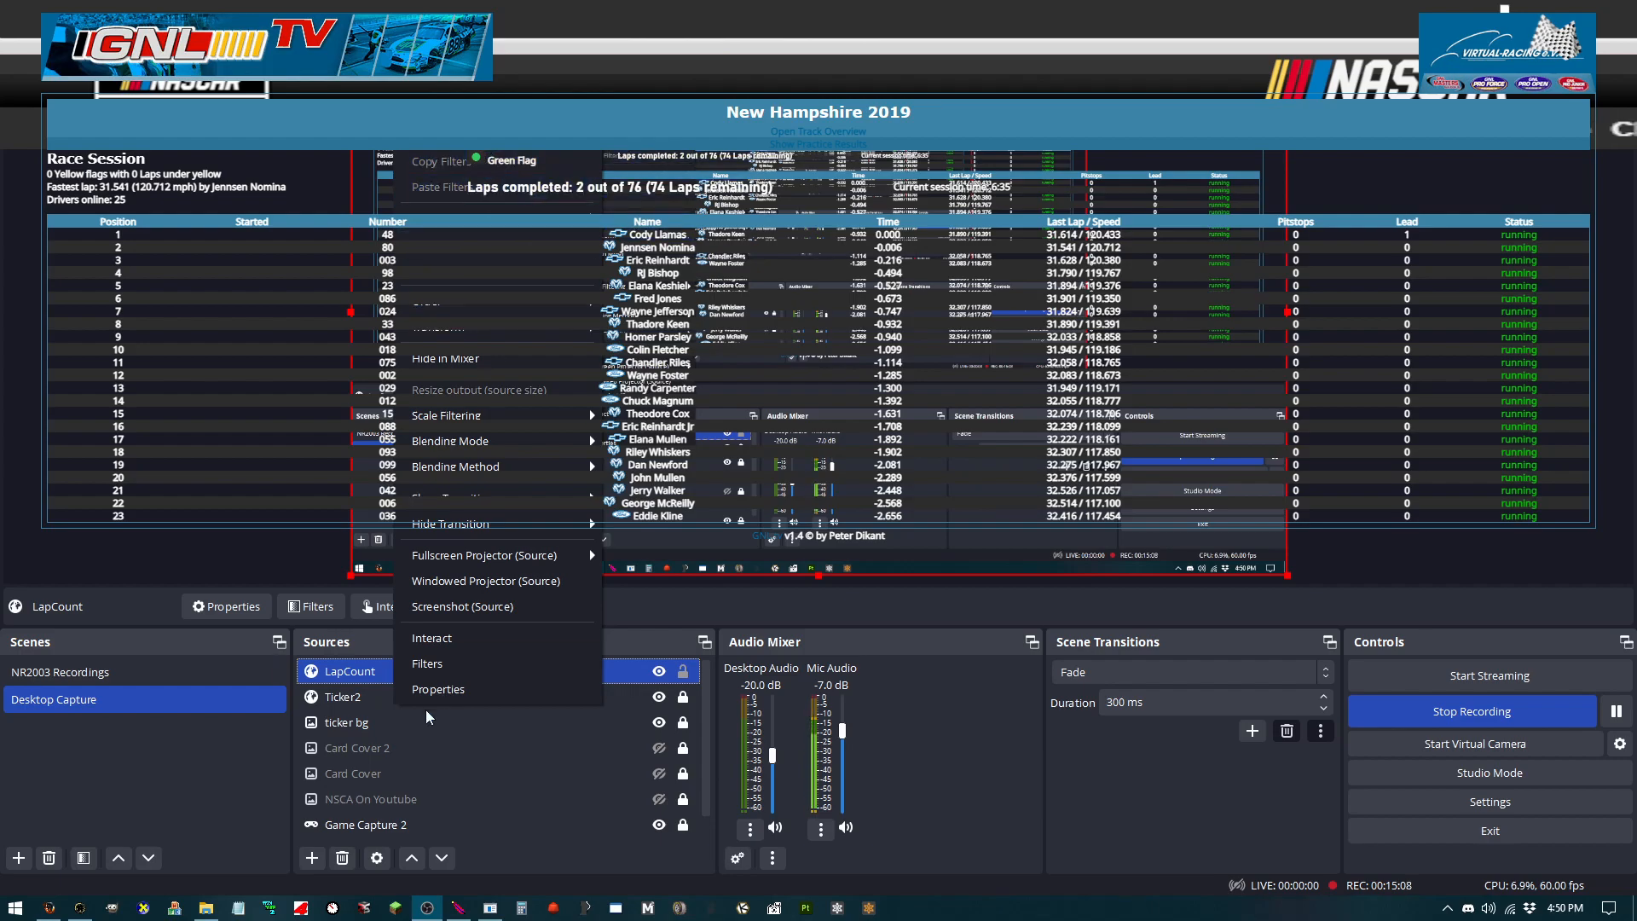
left_click(311, 859)
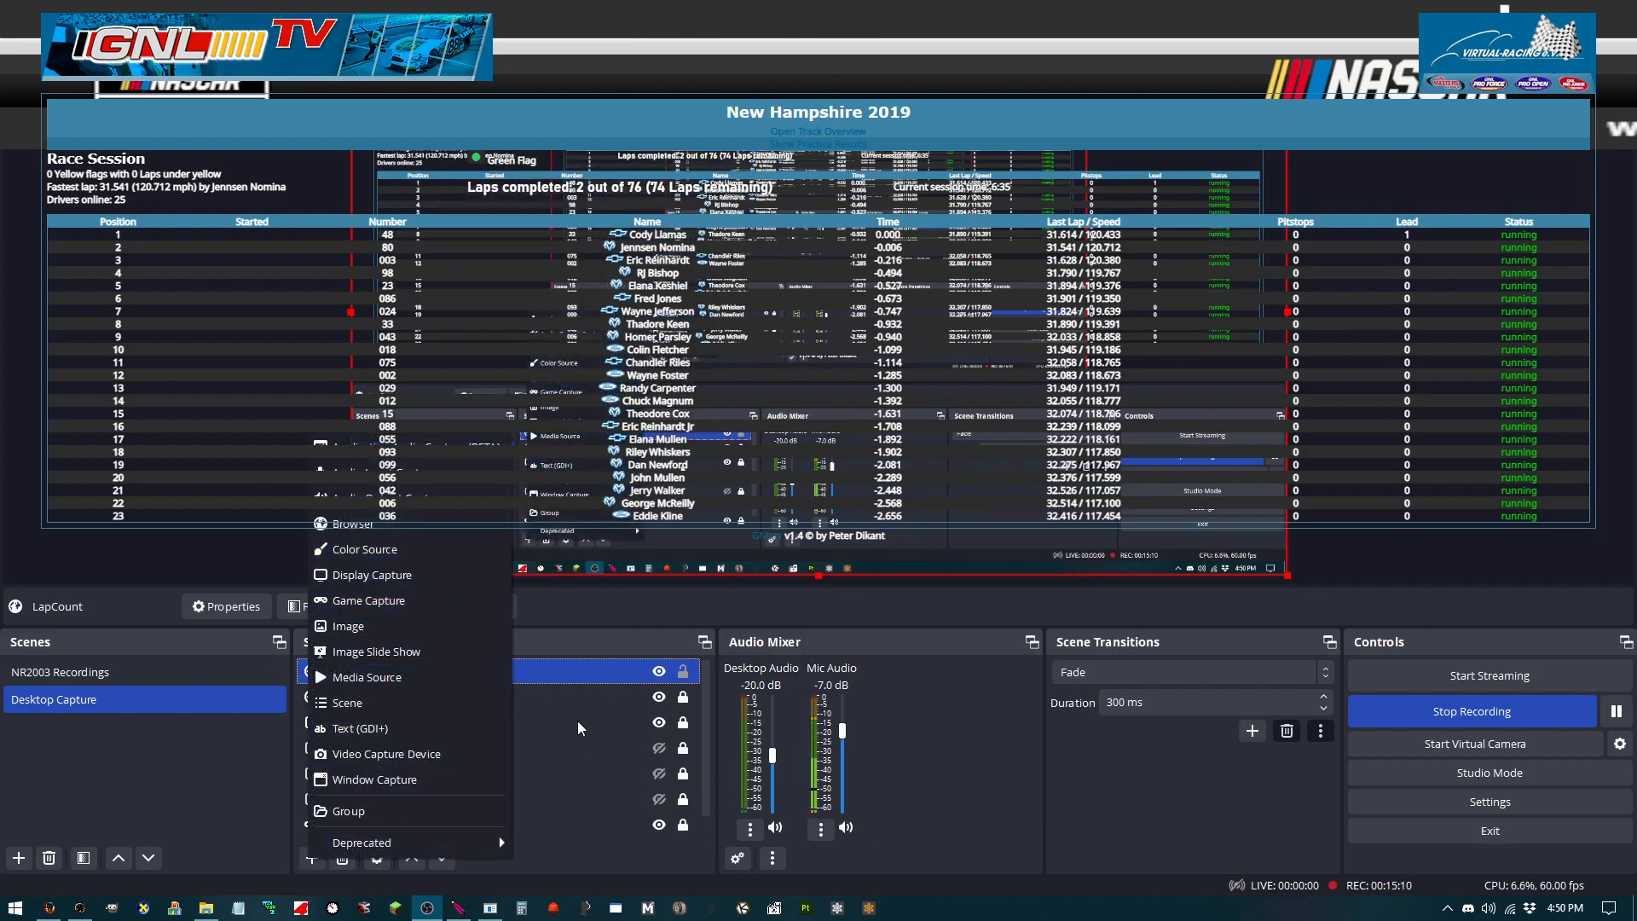
left_click(51, 908)
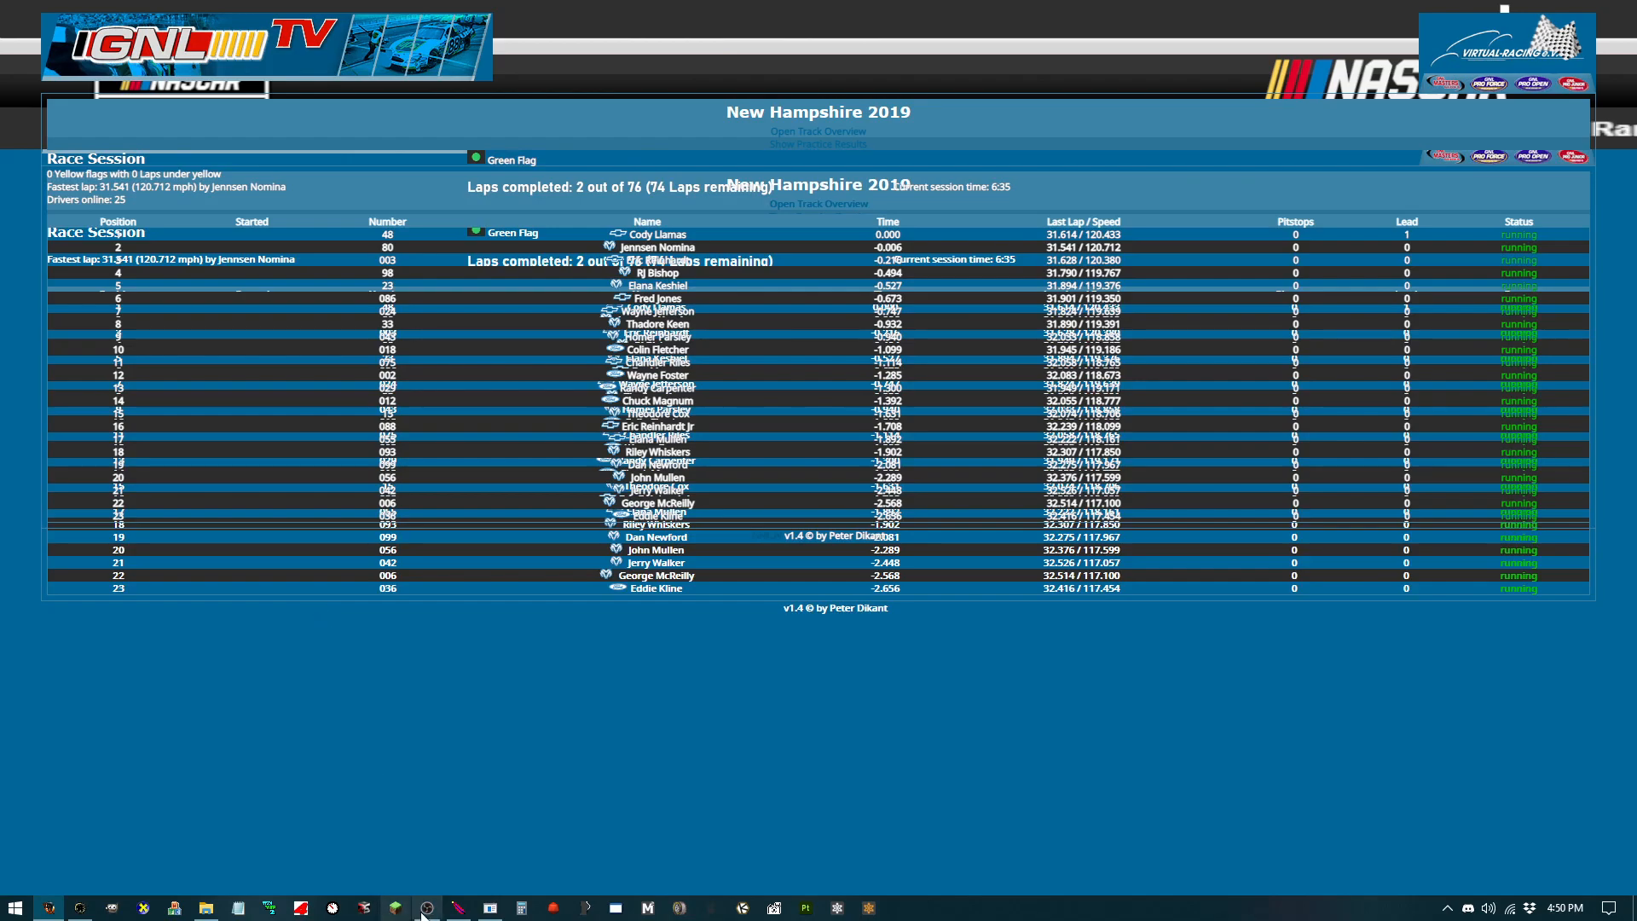
left_click(425, 909)
Step: Add a Browser source named Flag Condition with the pasted URL and width 1920, then drag it toward the top of the canvas
left_click(311, 858)
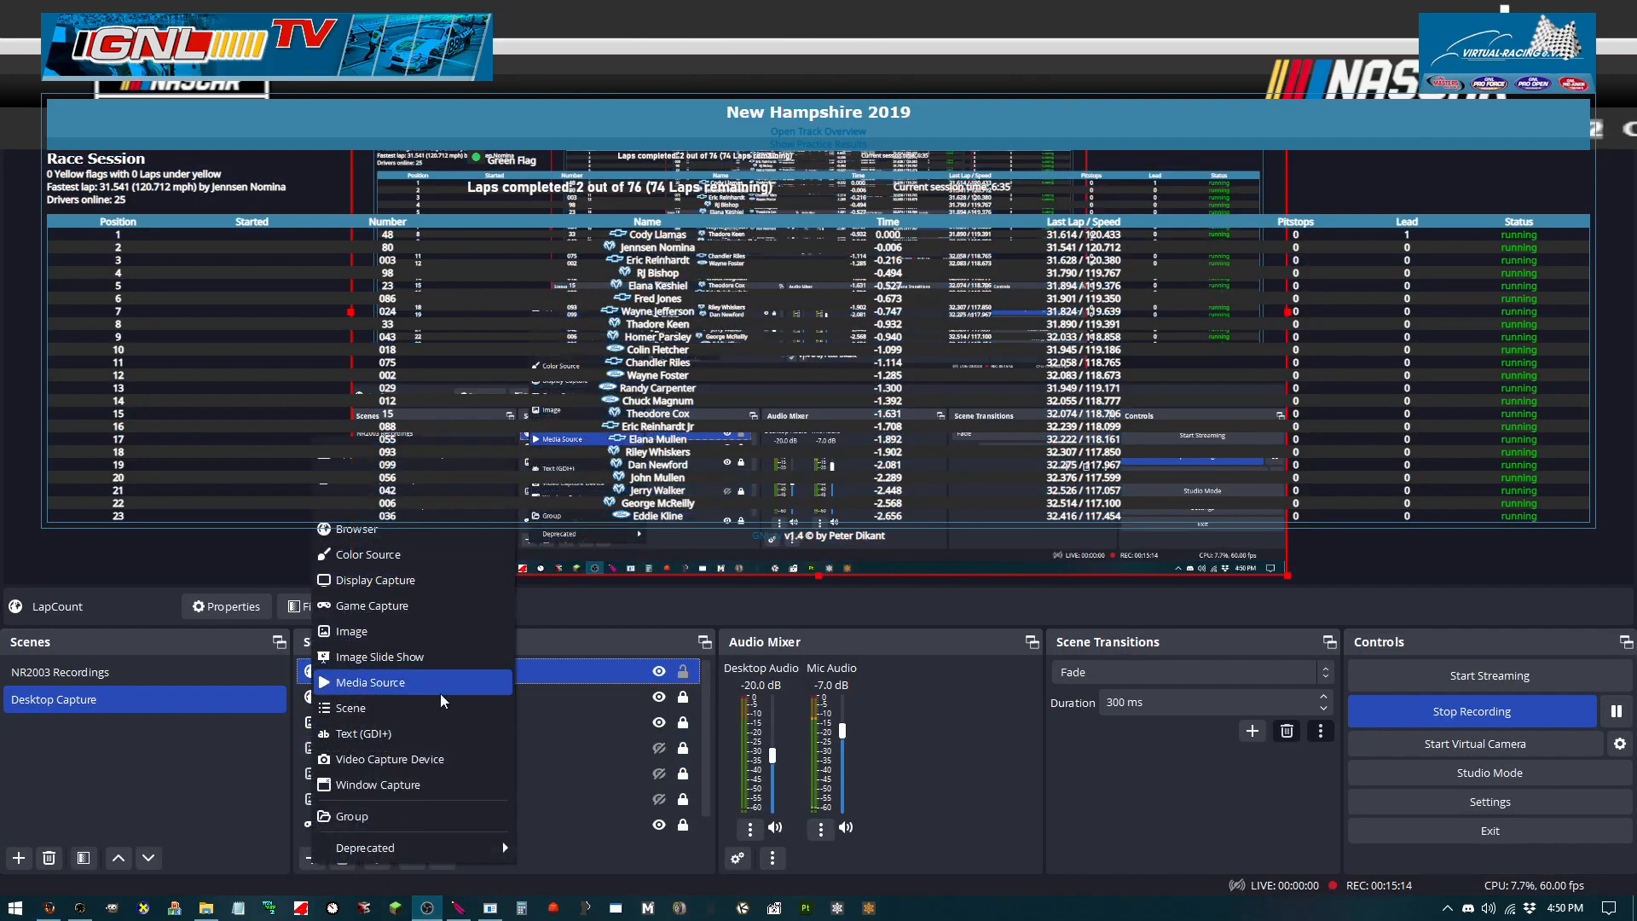
left_click(359, 529)
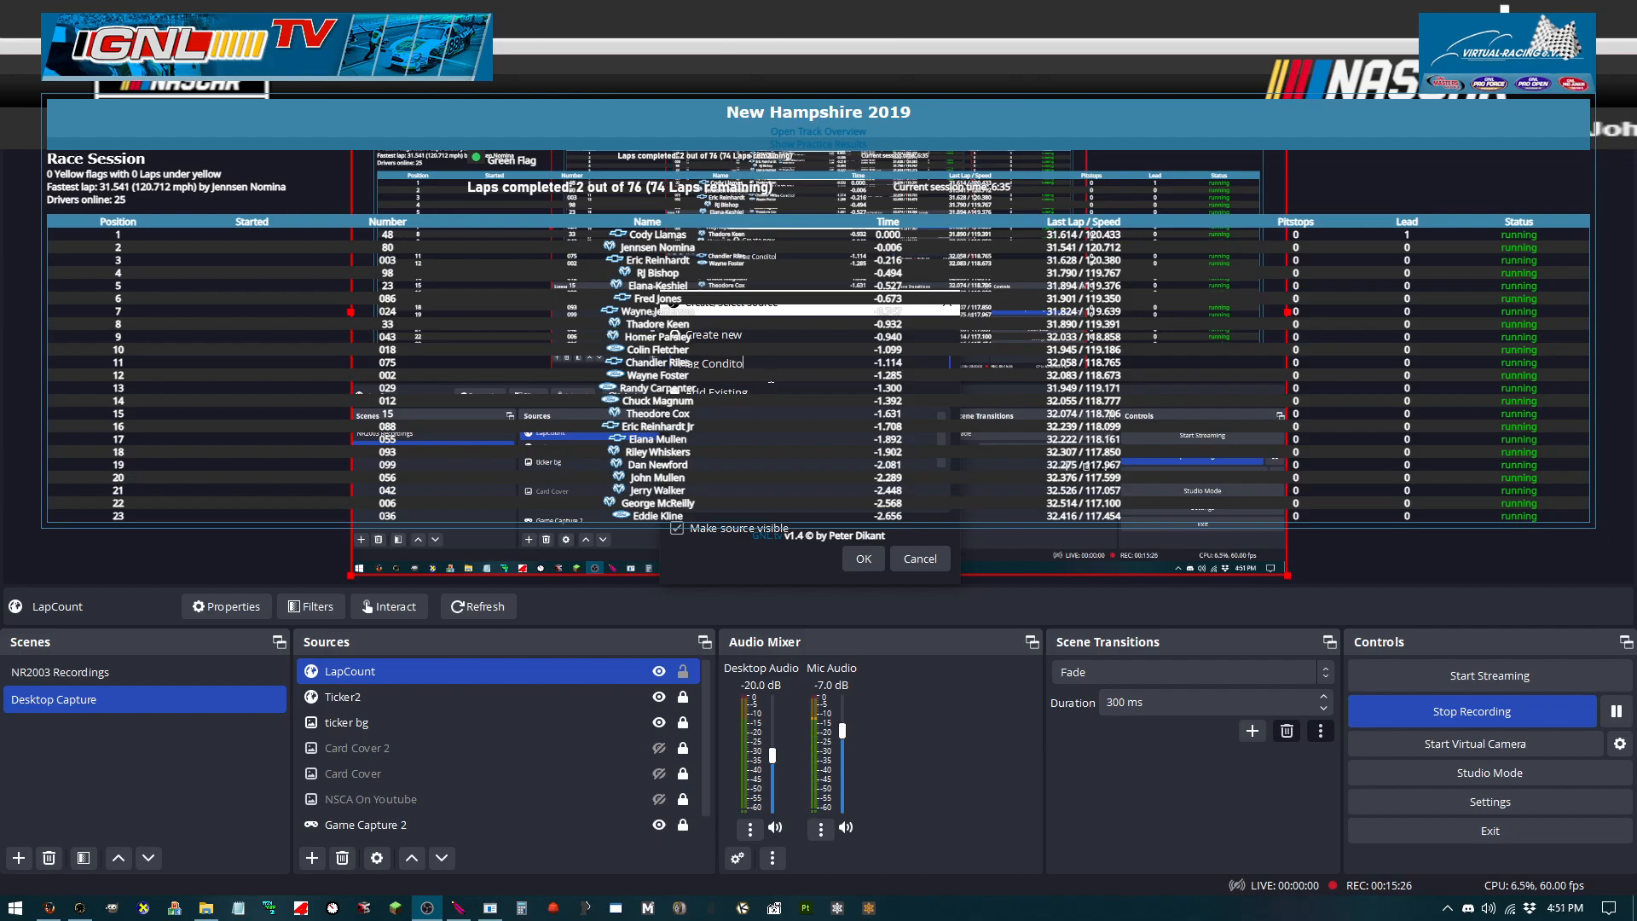
key("Return")
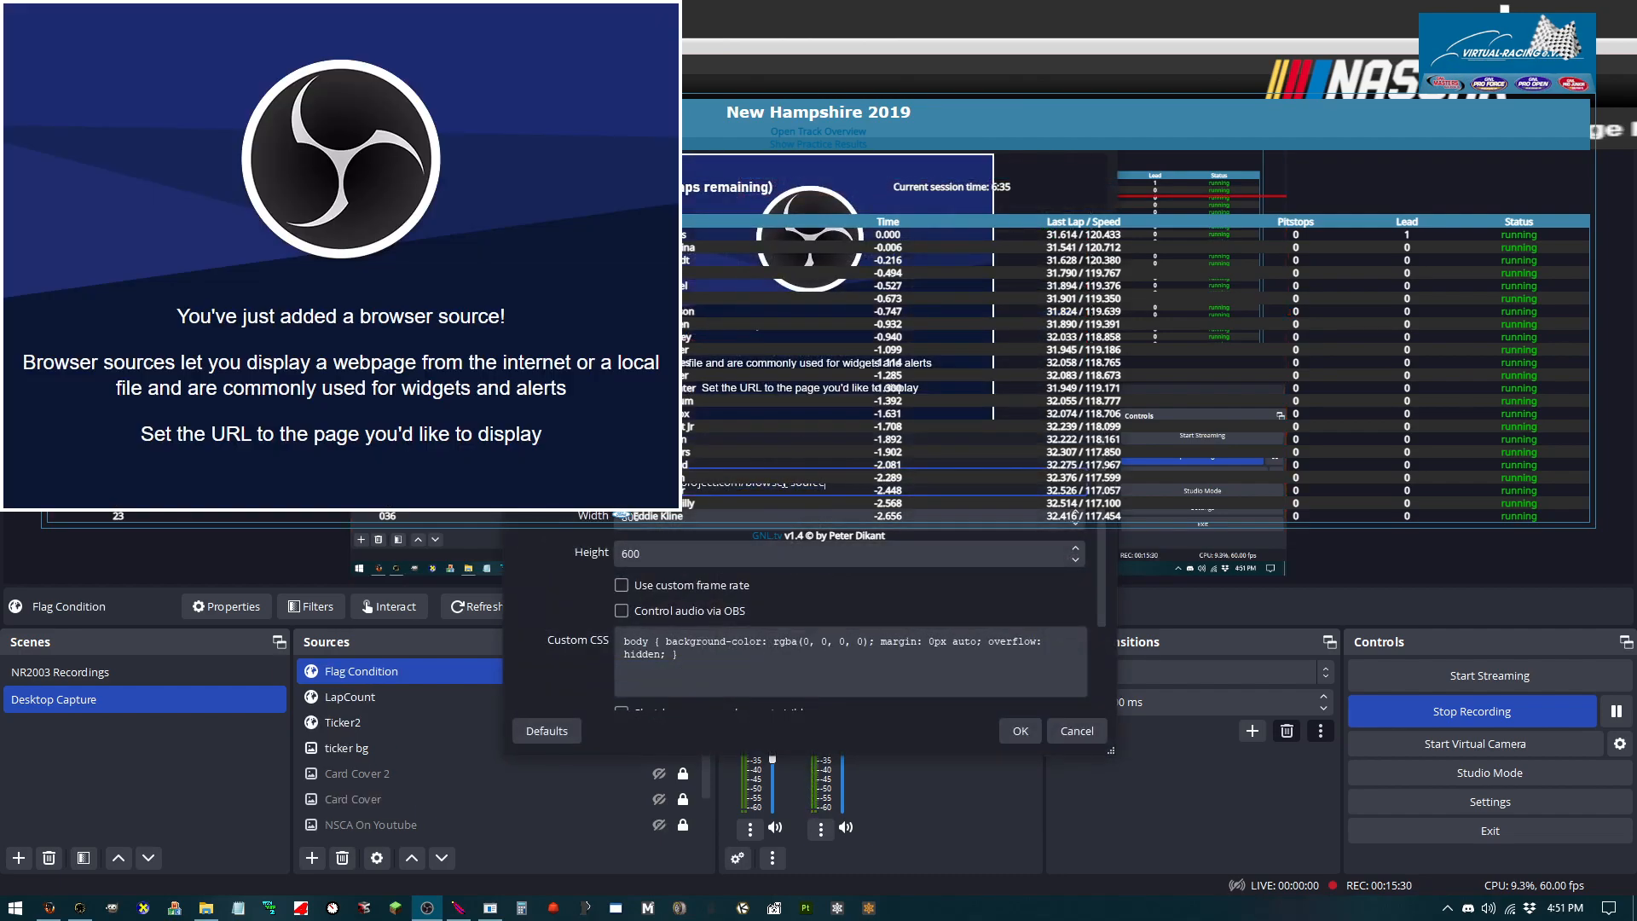
key("ctrl+a")
key("ctrl+v")
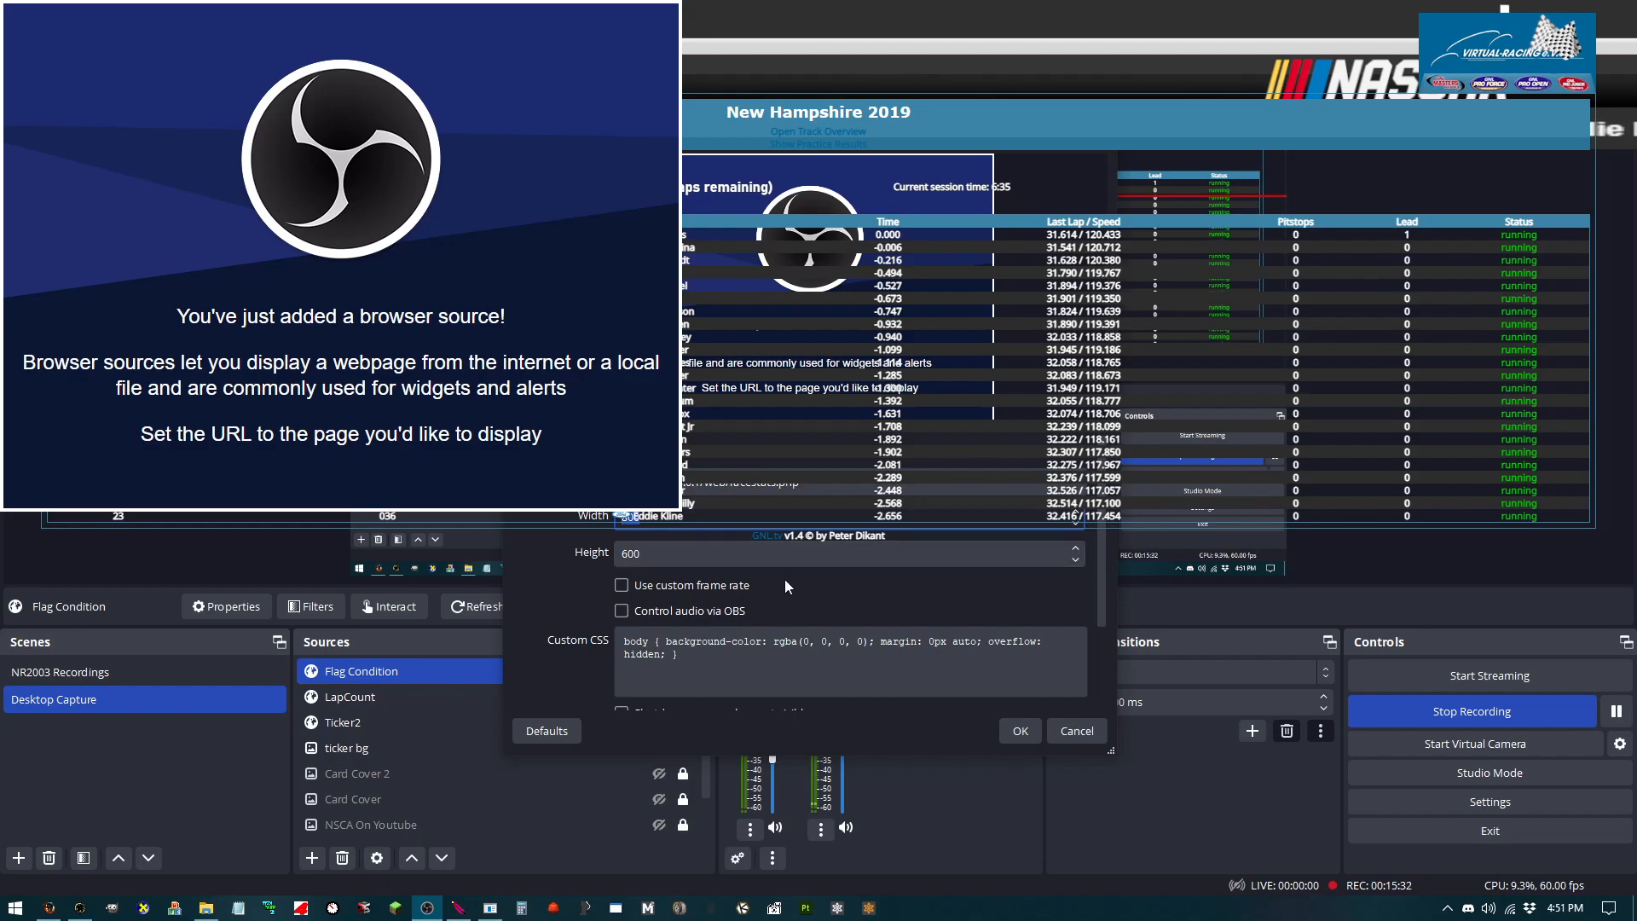
type("1920")
key("Tab")
type("180")
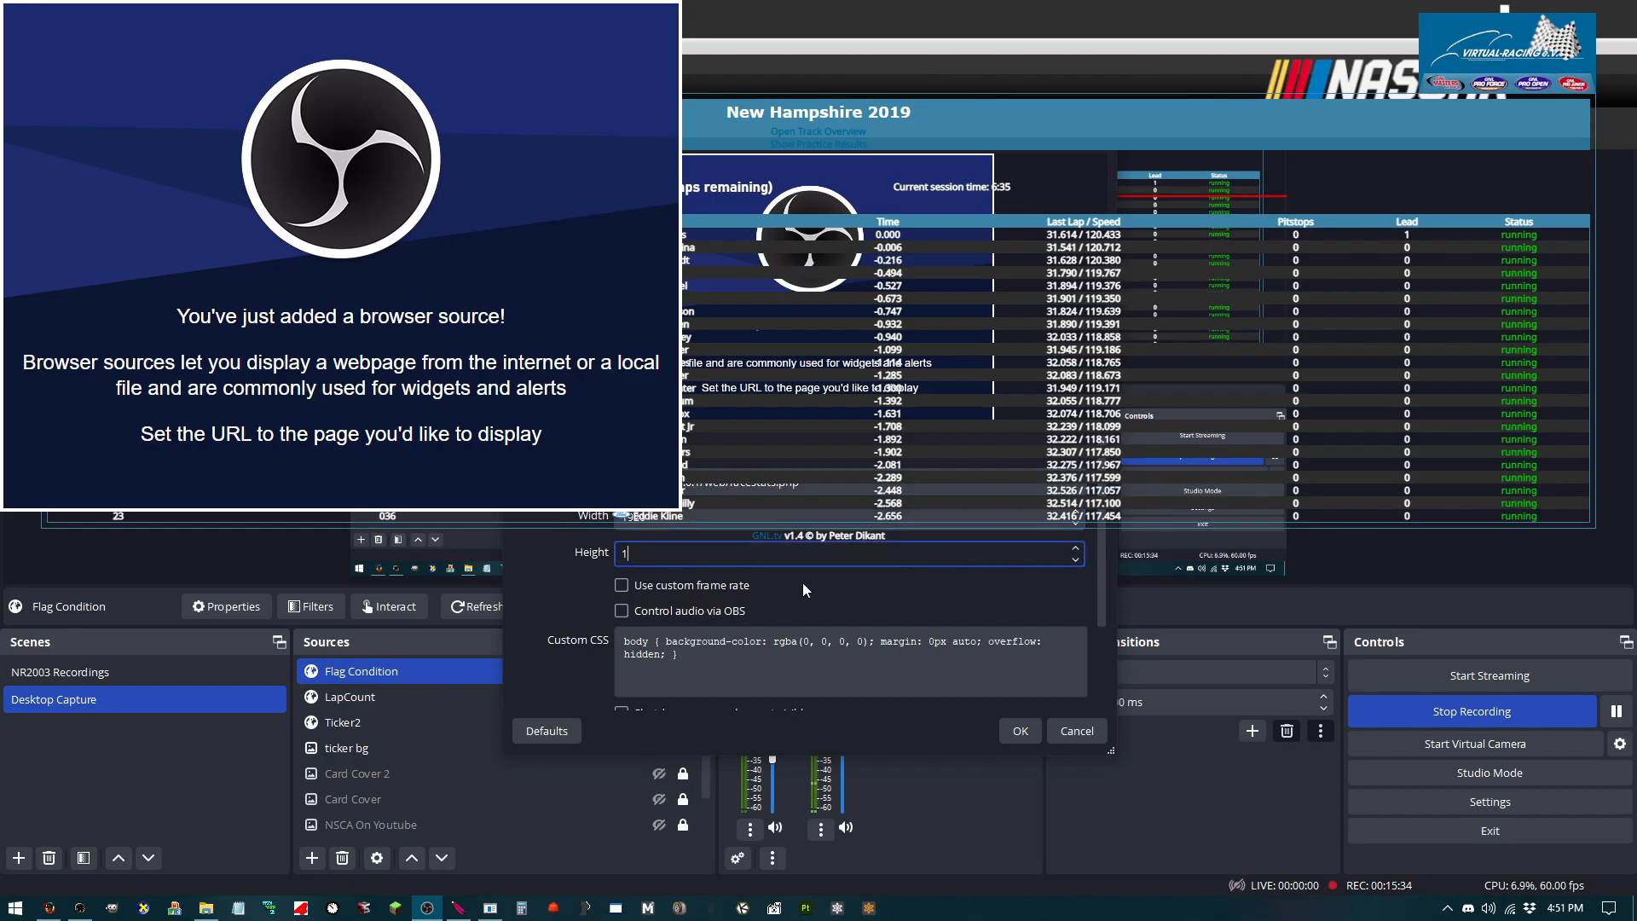
type("080")
left_click(1018, 730)
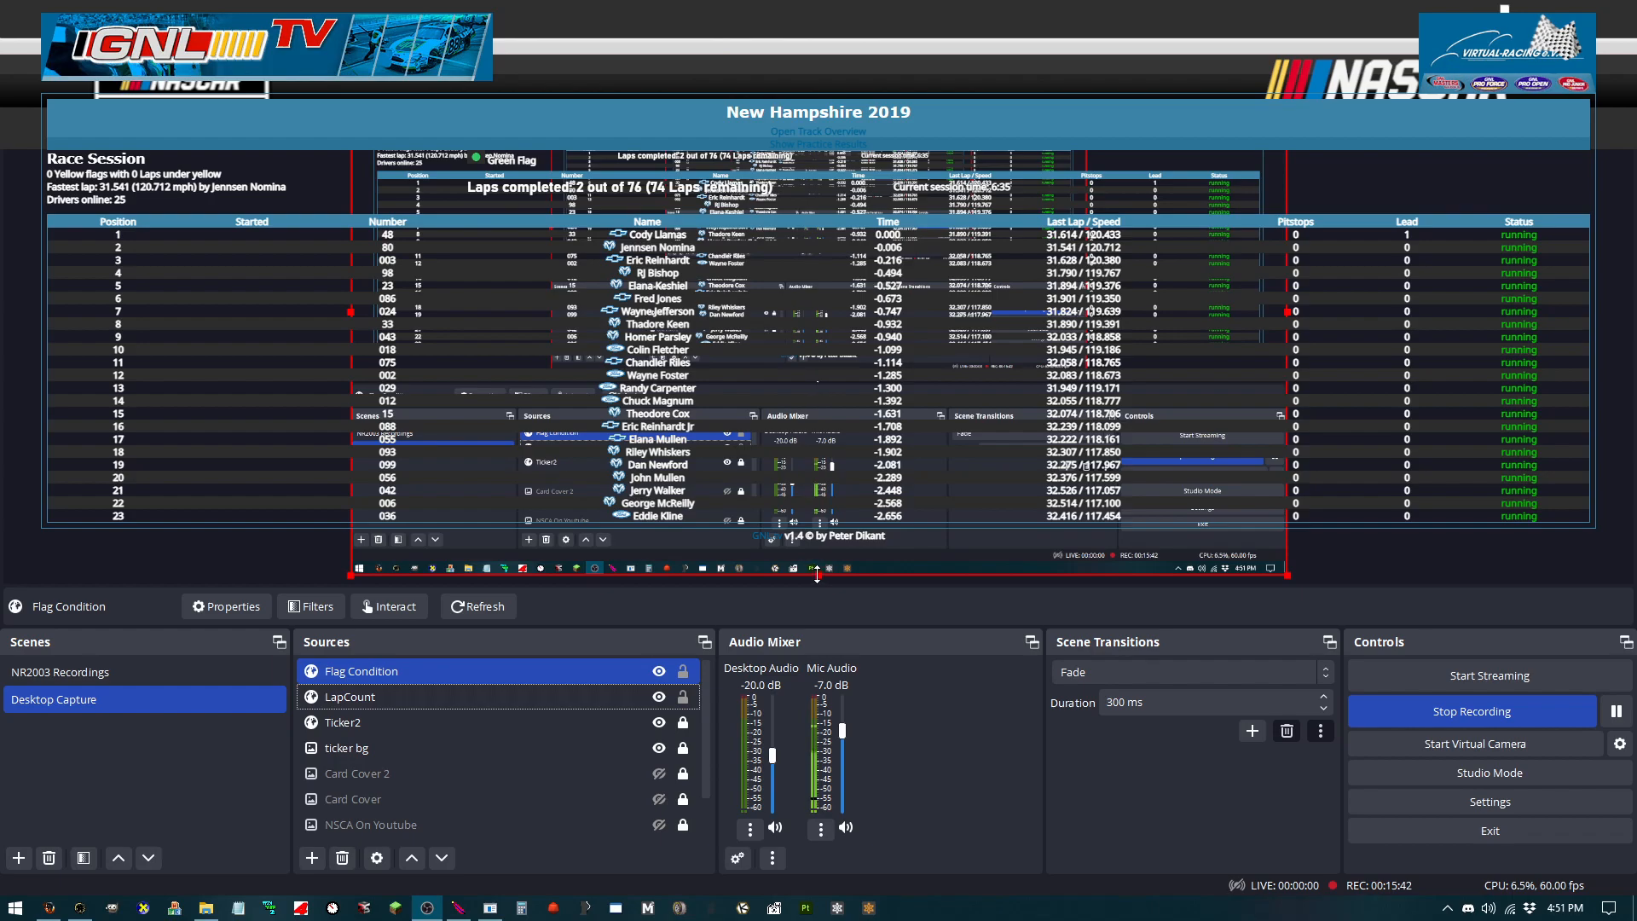
left_click_drag(818, 576, 780, 129)
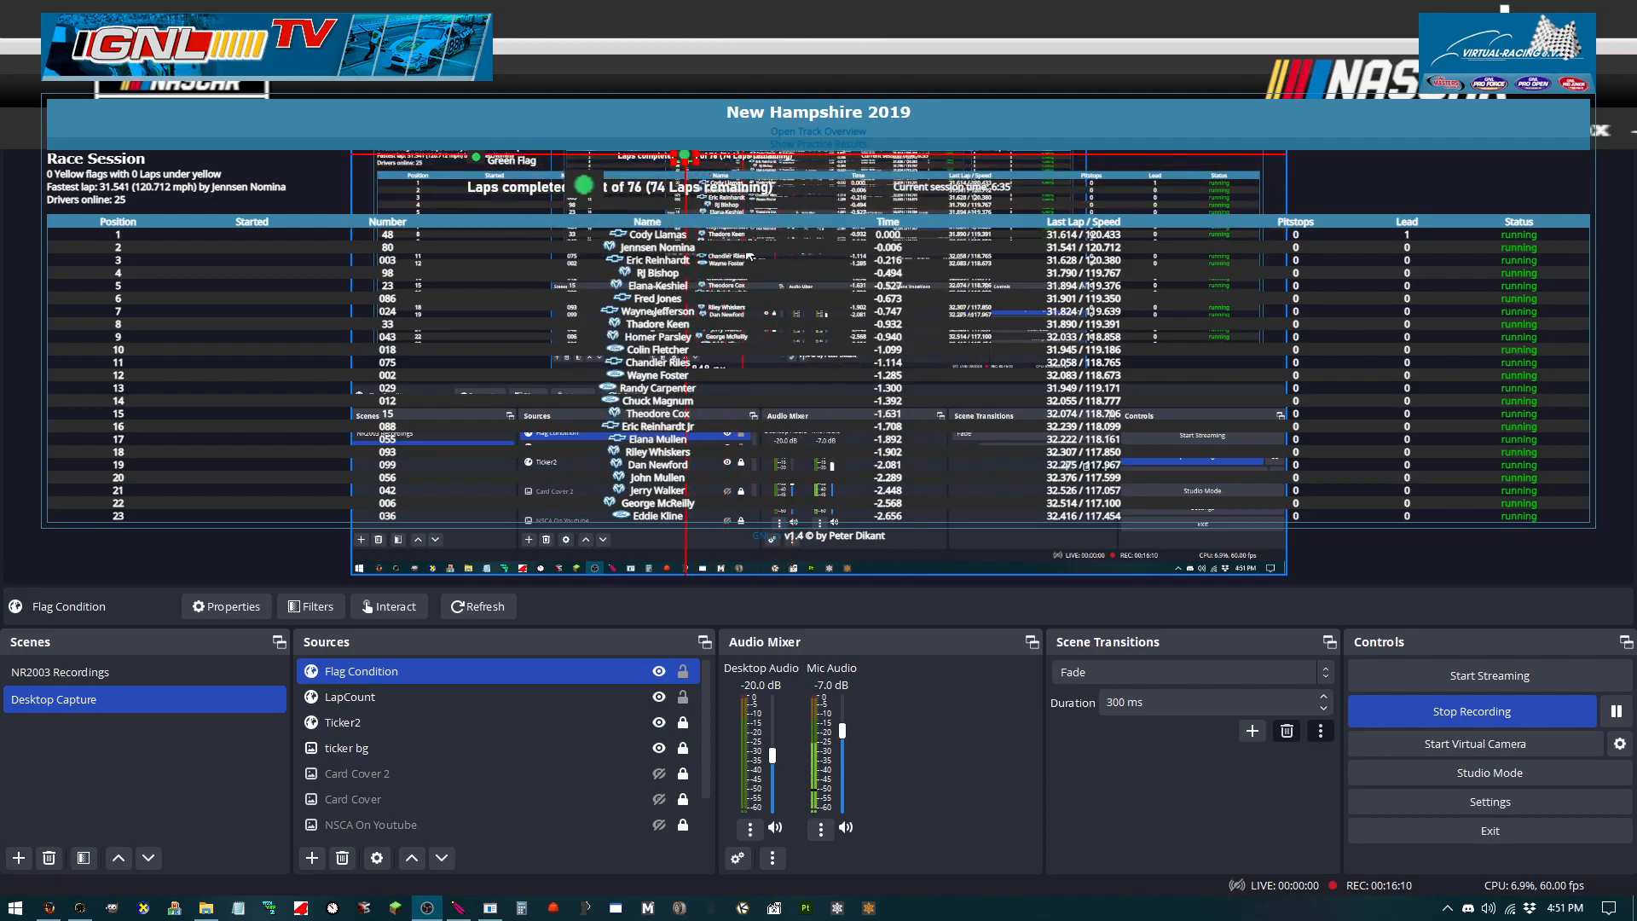
Step: Crop and resize the LapCount source so only the Laps completed line remains visible
left_click(376, 699)
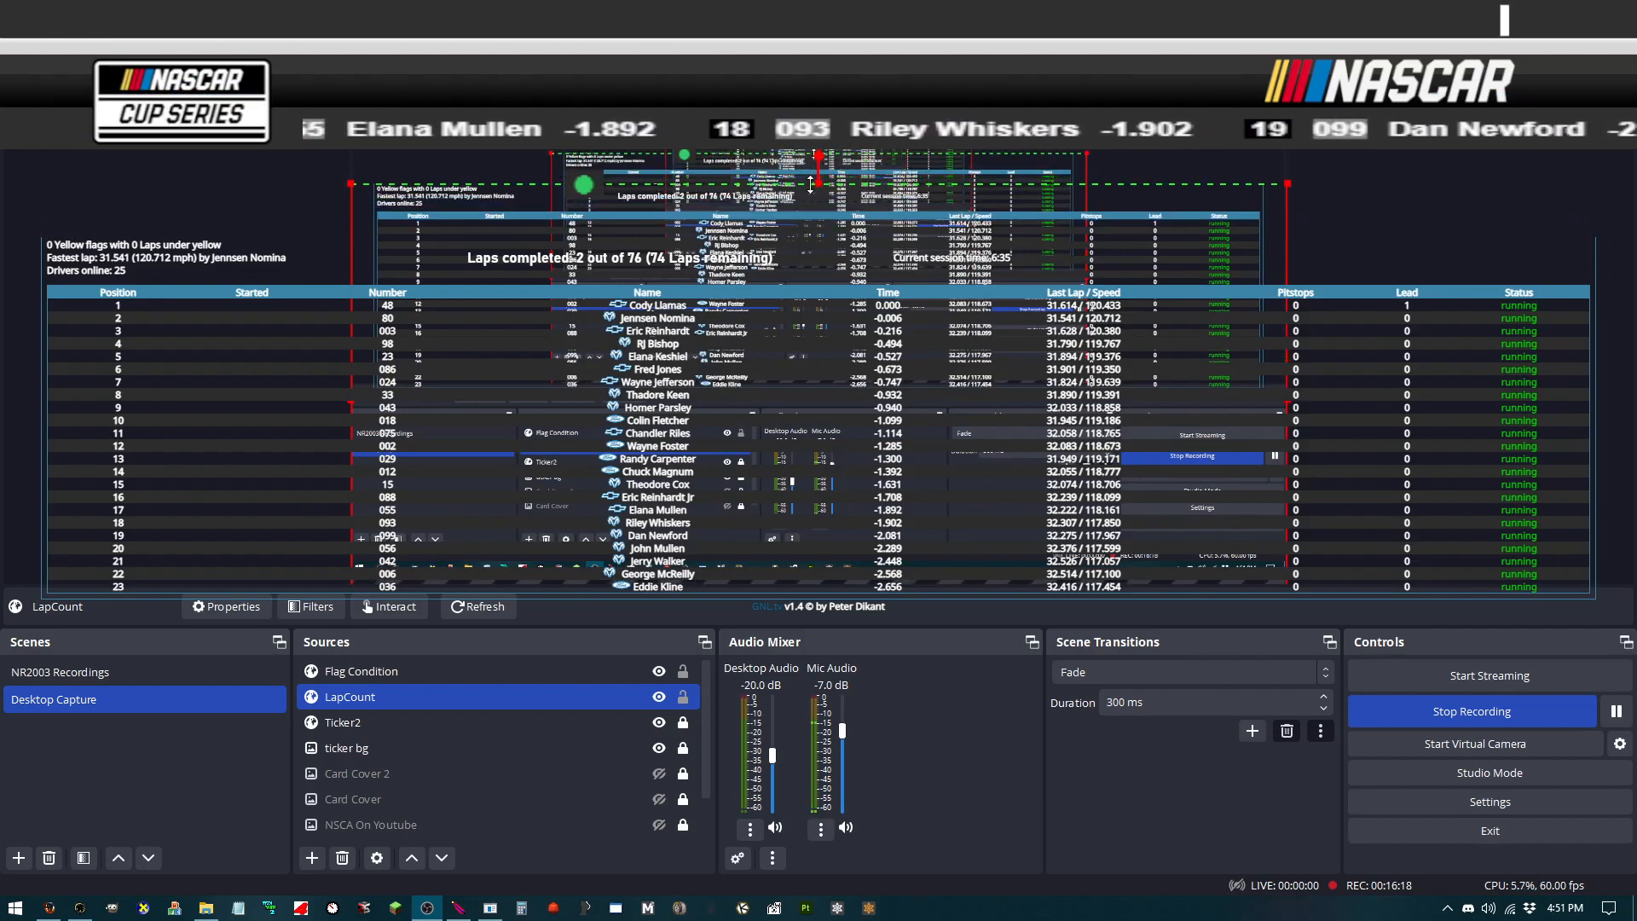
left_click_drag(789, 275, 778, 204)
left_click_drag(808, 529, 823, 416)
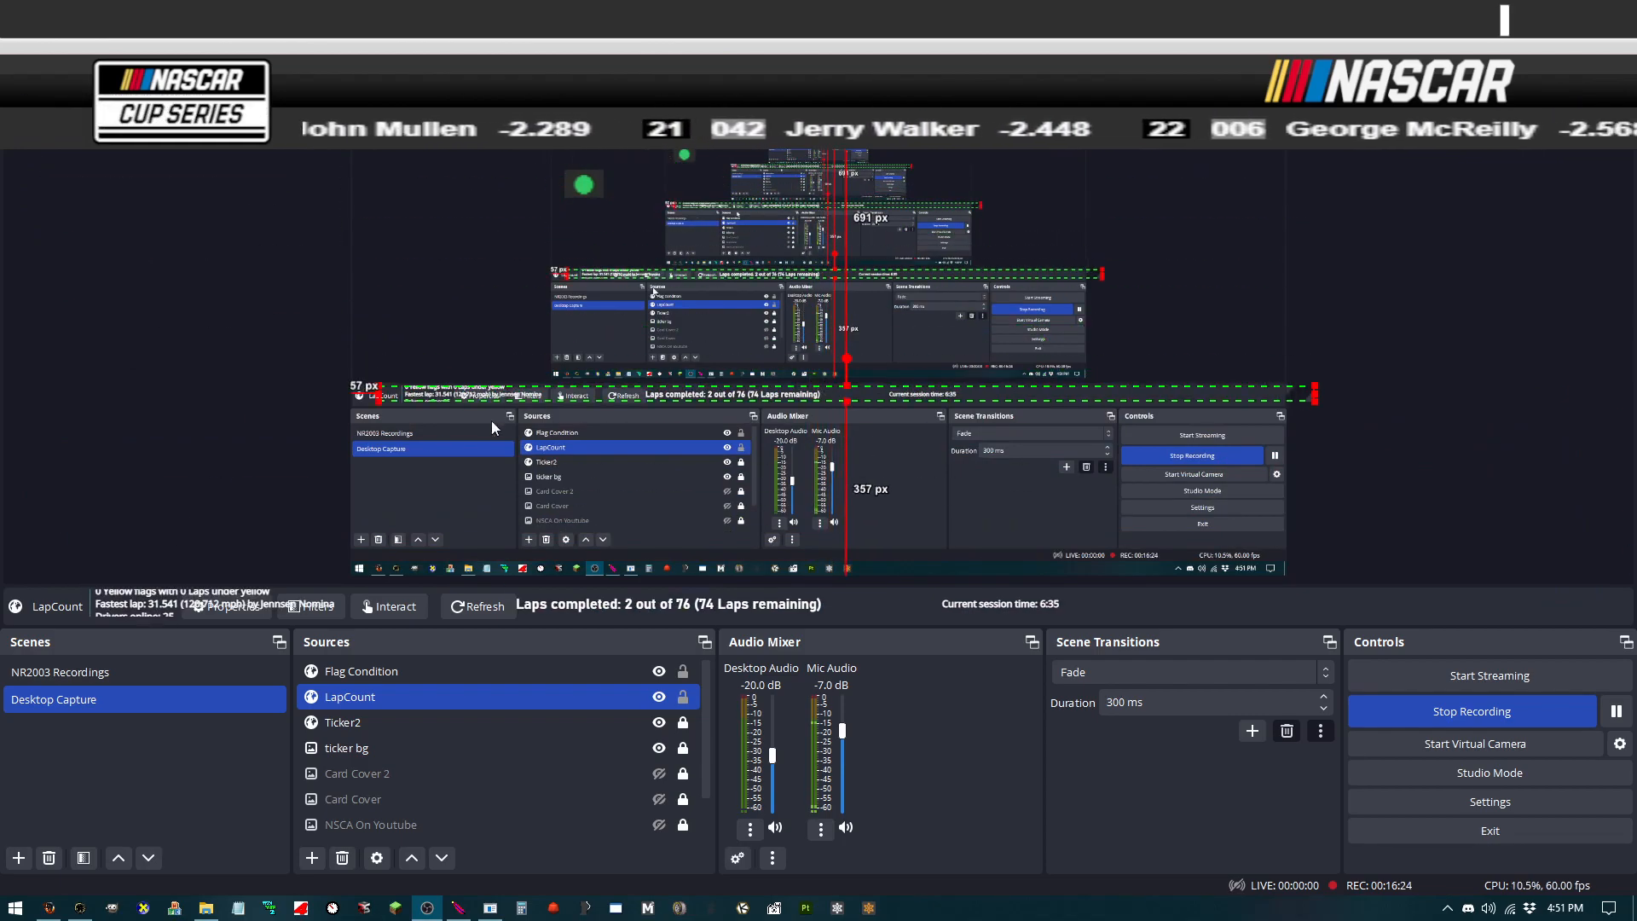
left_click_drag(377, 394, 641, 377)
left_click_drag(1318, 390, 751, 476)
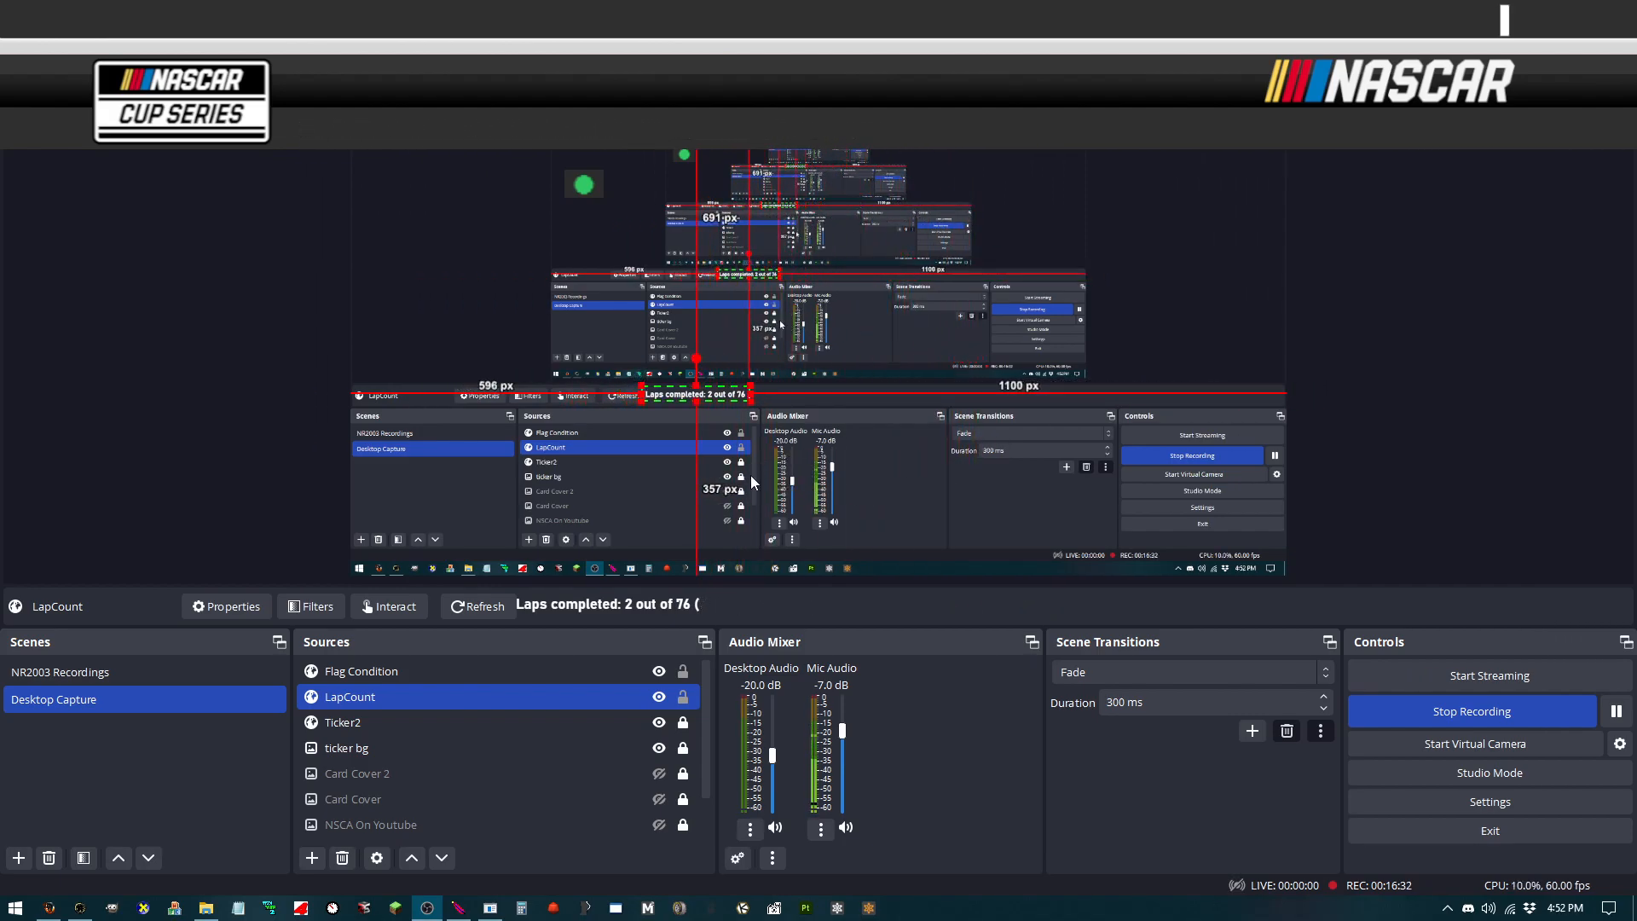
left_click_drag(754, 405, 1313, 480)
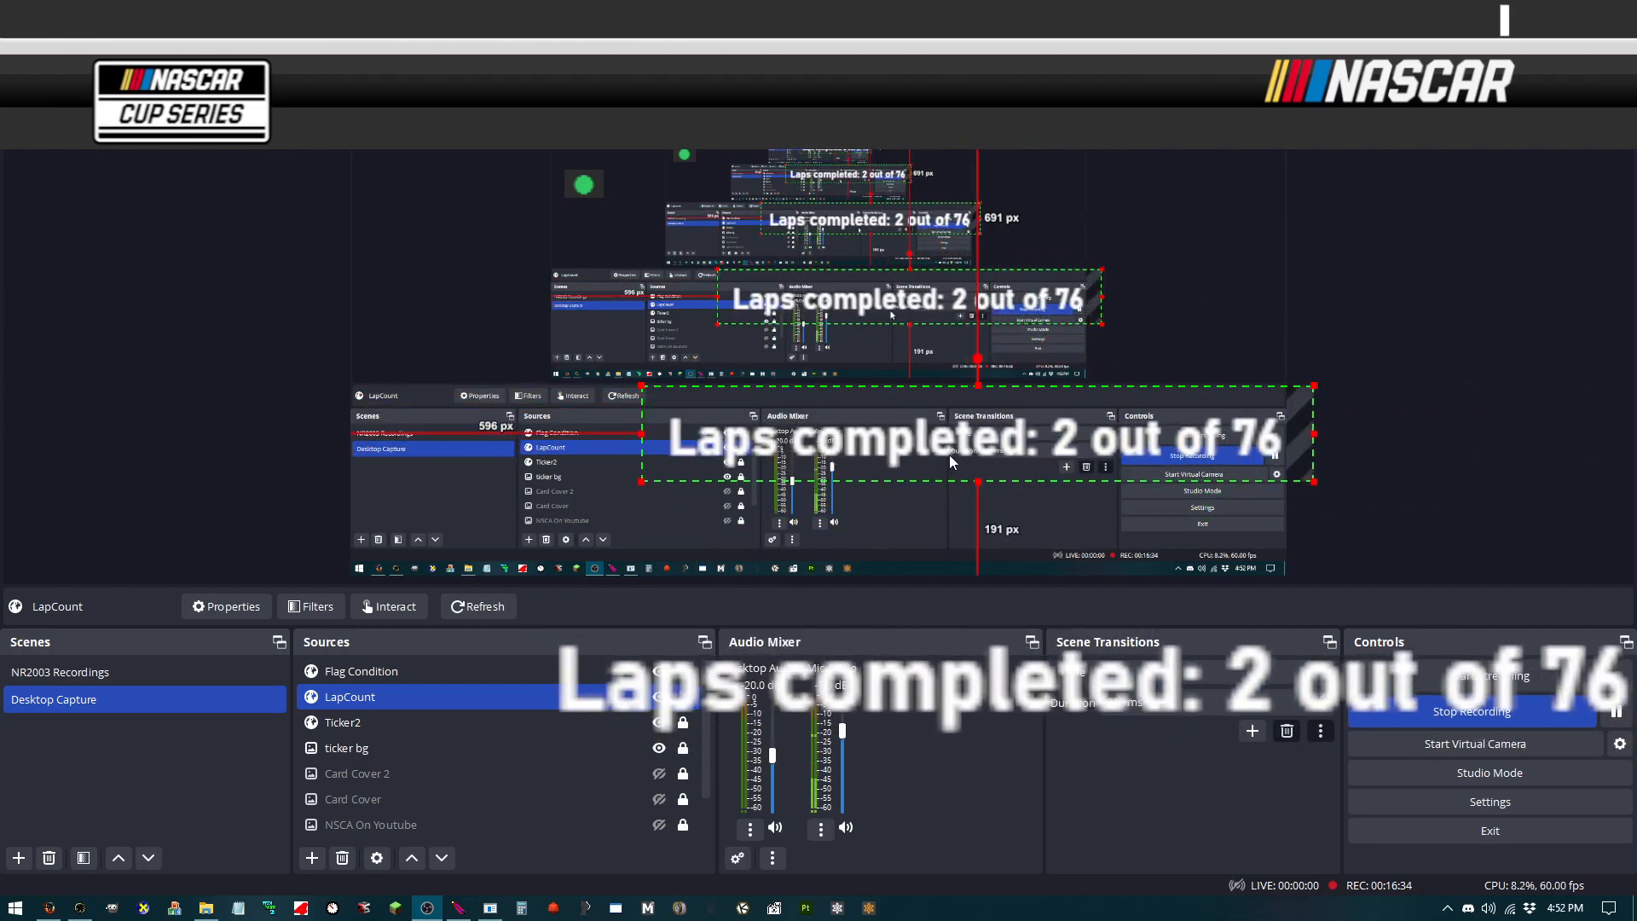
left_click_drag(948, 459, 800, 431)
left_click_drag(1158, 398, 1140, 420)
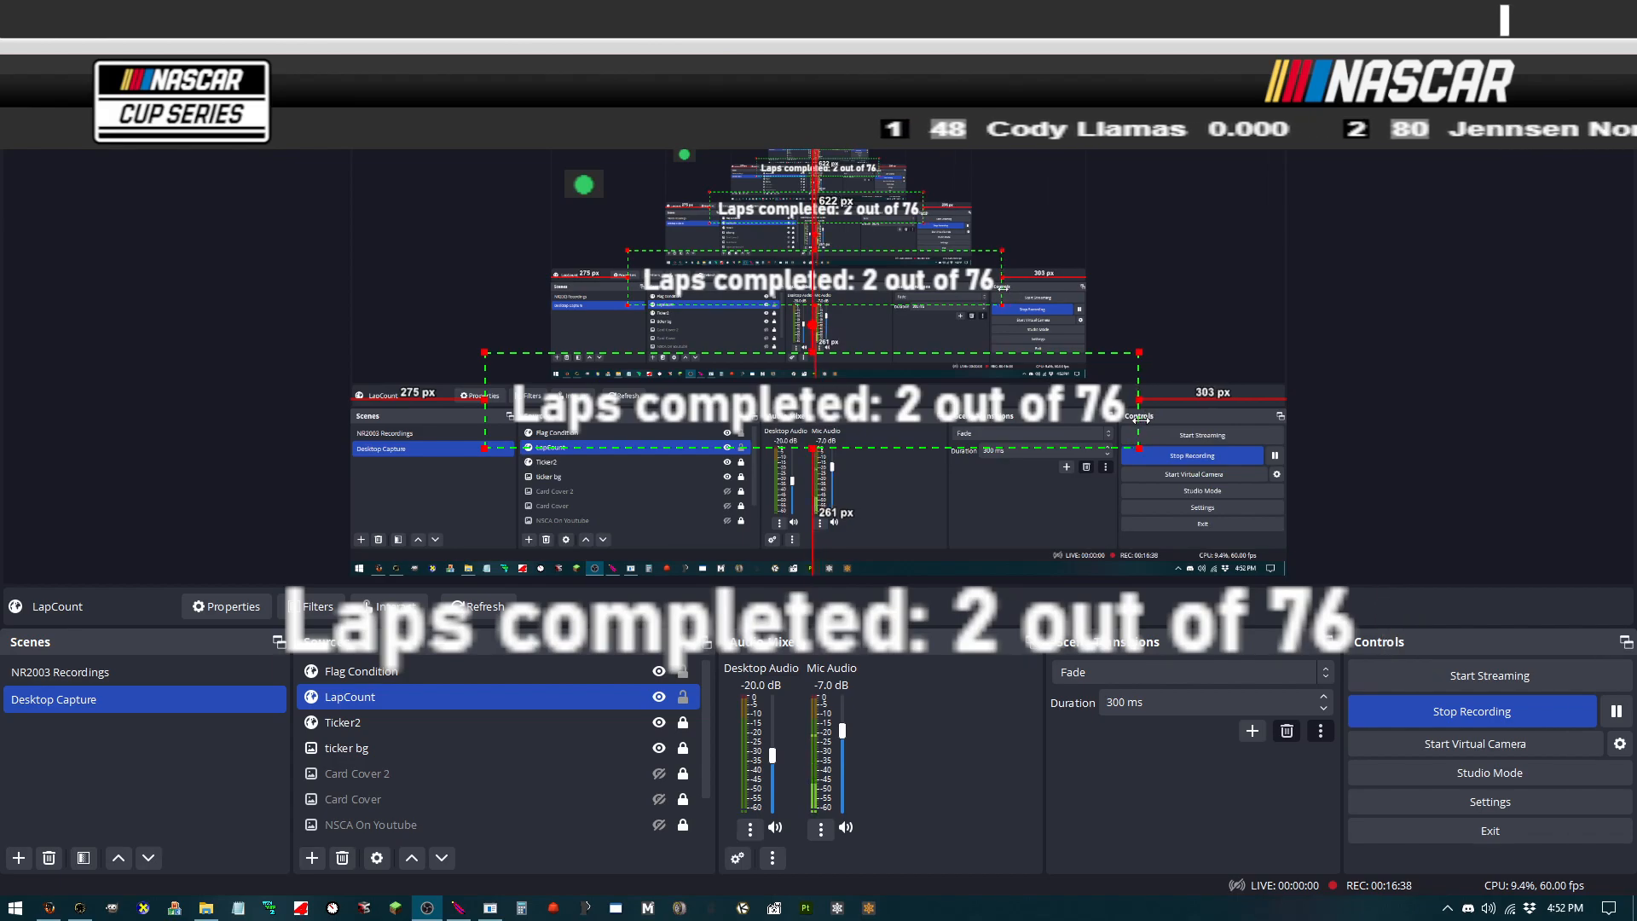
left_click_drag(486, 399, 412, 415)
left_click_drag(774, 444, 775, 438)
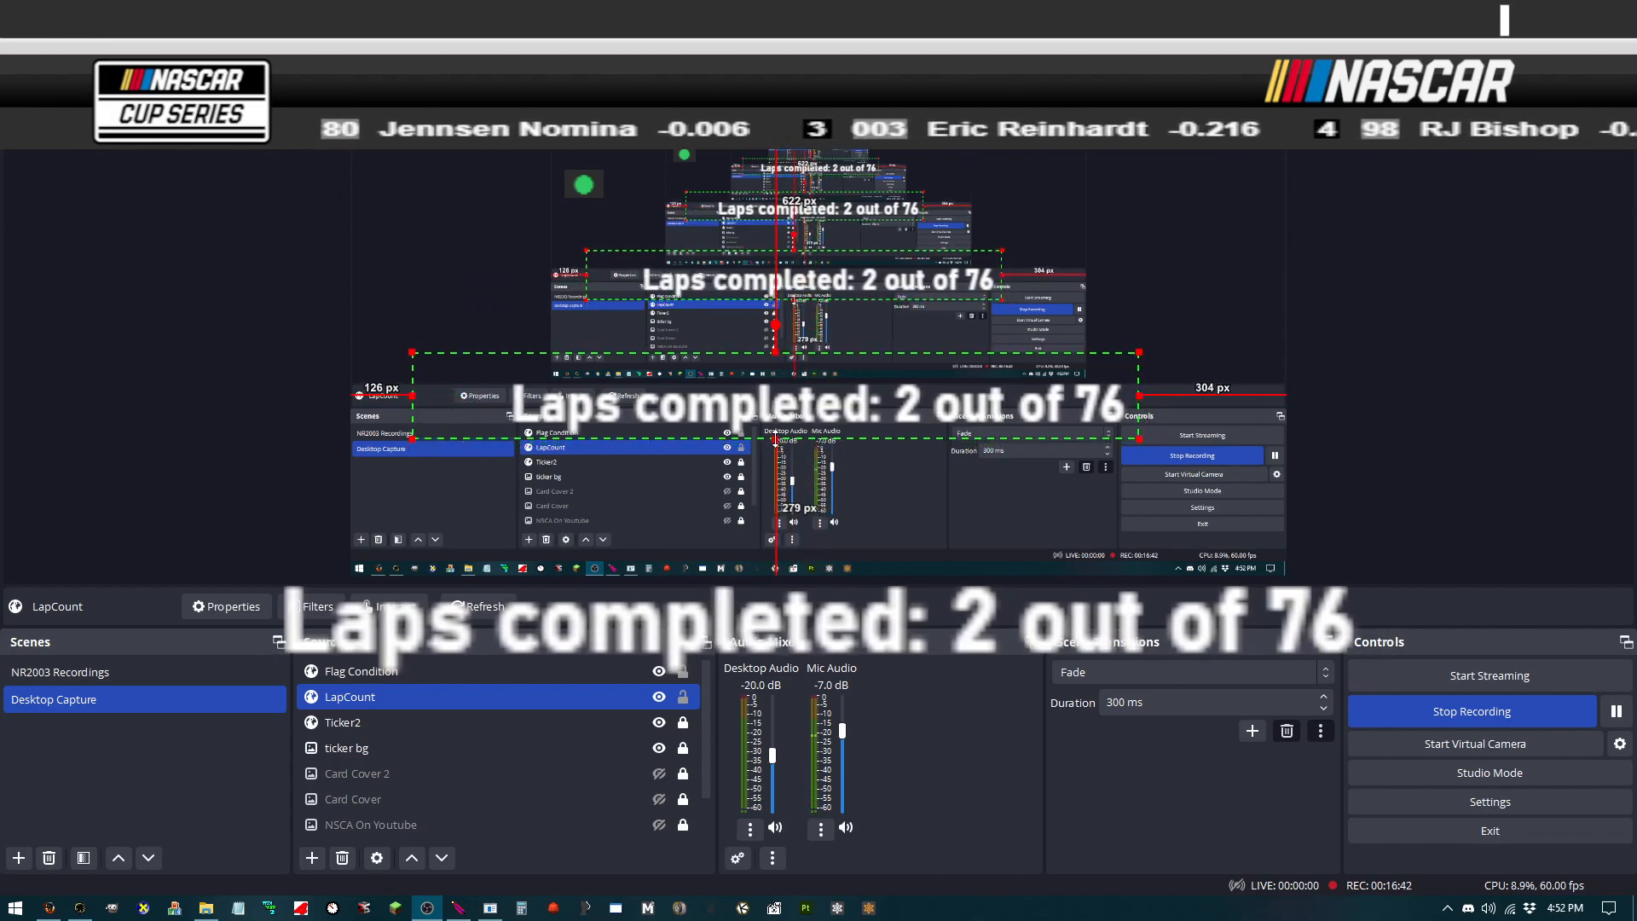
mouse_move(776, 352)
left_mouse_down()
mouse_move(778, 375)
mouse_move(737, 398)
mouse_move(757, 363)
left_mouse_up()
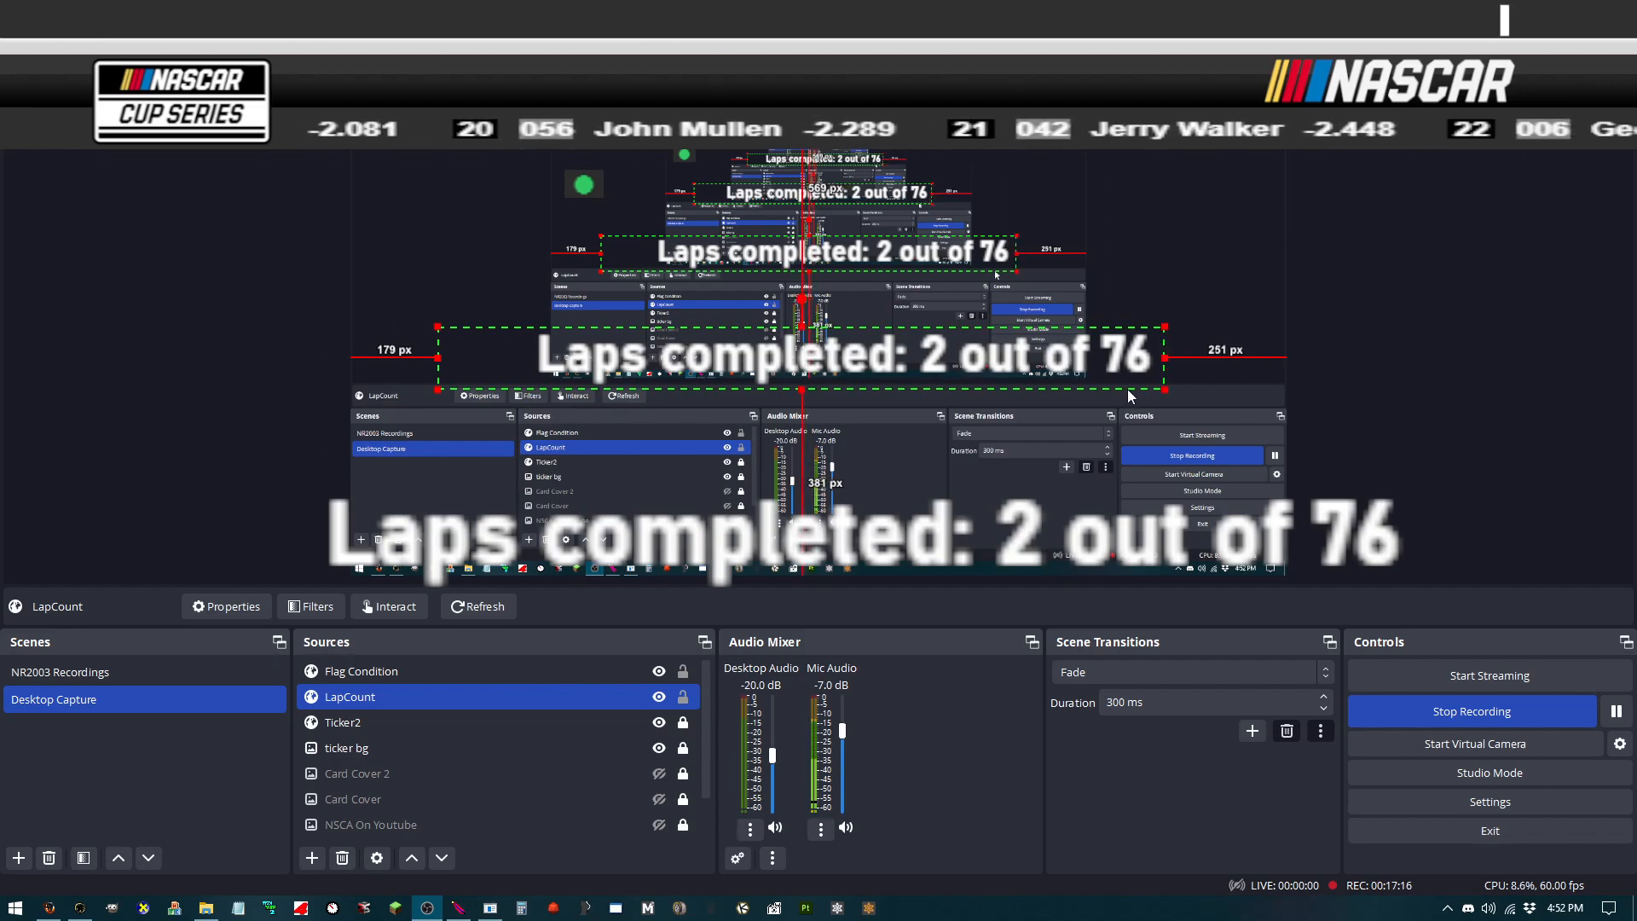
Step: Move the LapCount source into the top-right corner above the NASCAR ticker
left_click_drag(1166, 390, 1169, 65)
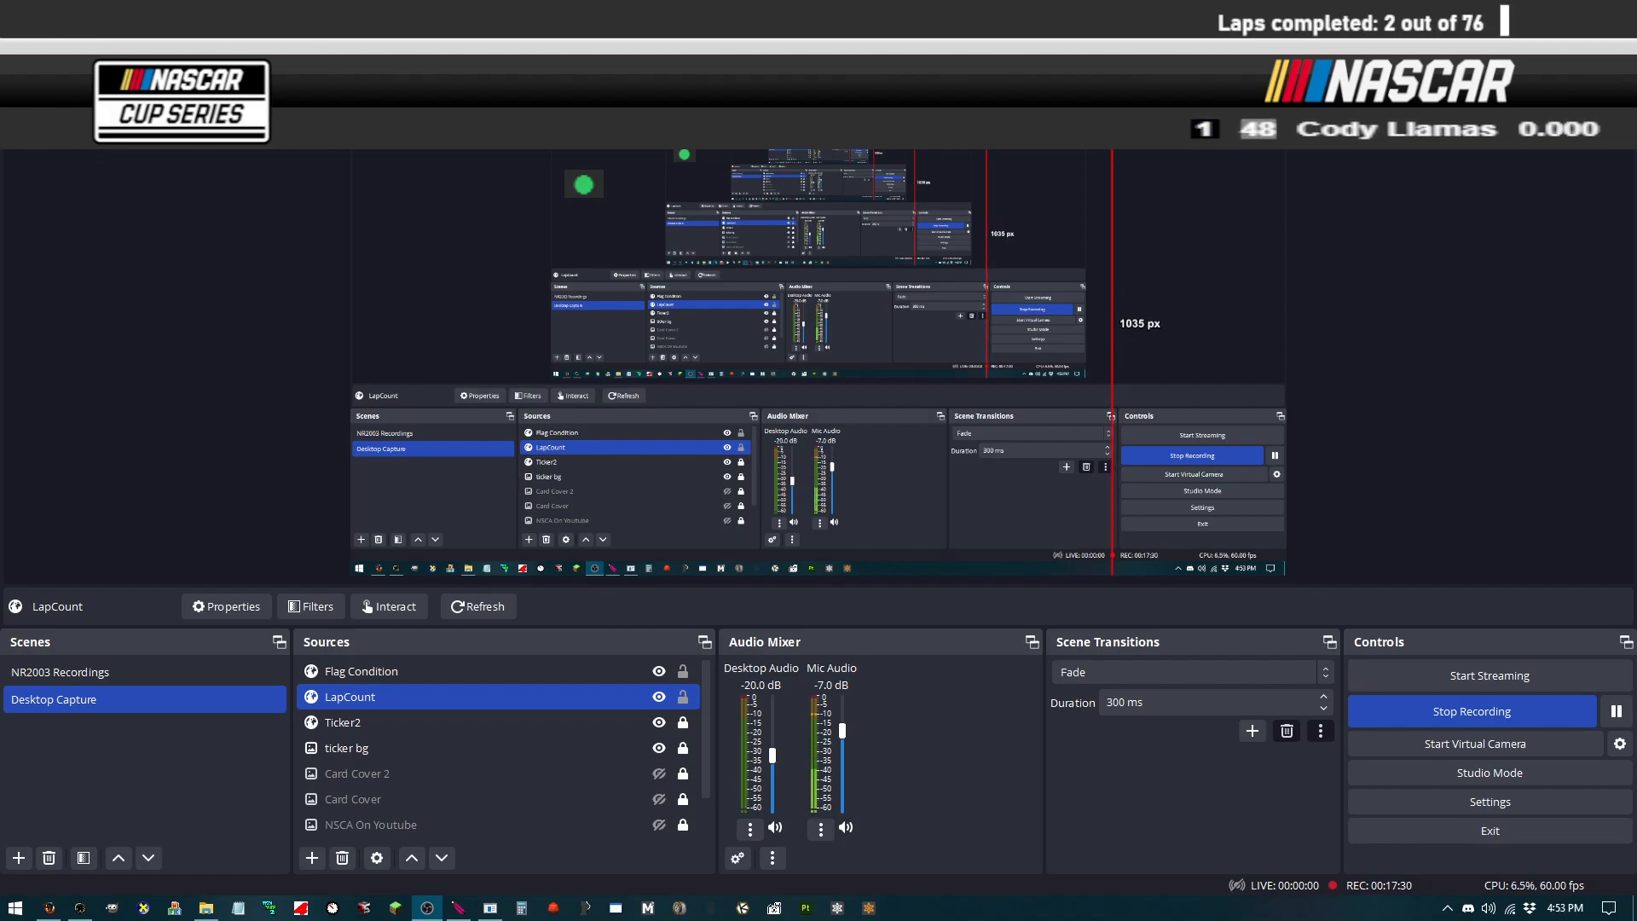
left_click_drag(1018, 71, 996, 73)
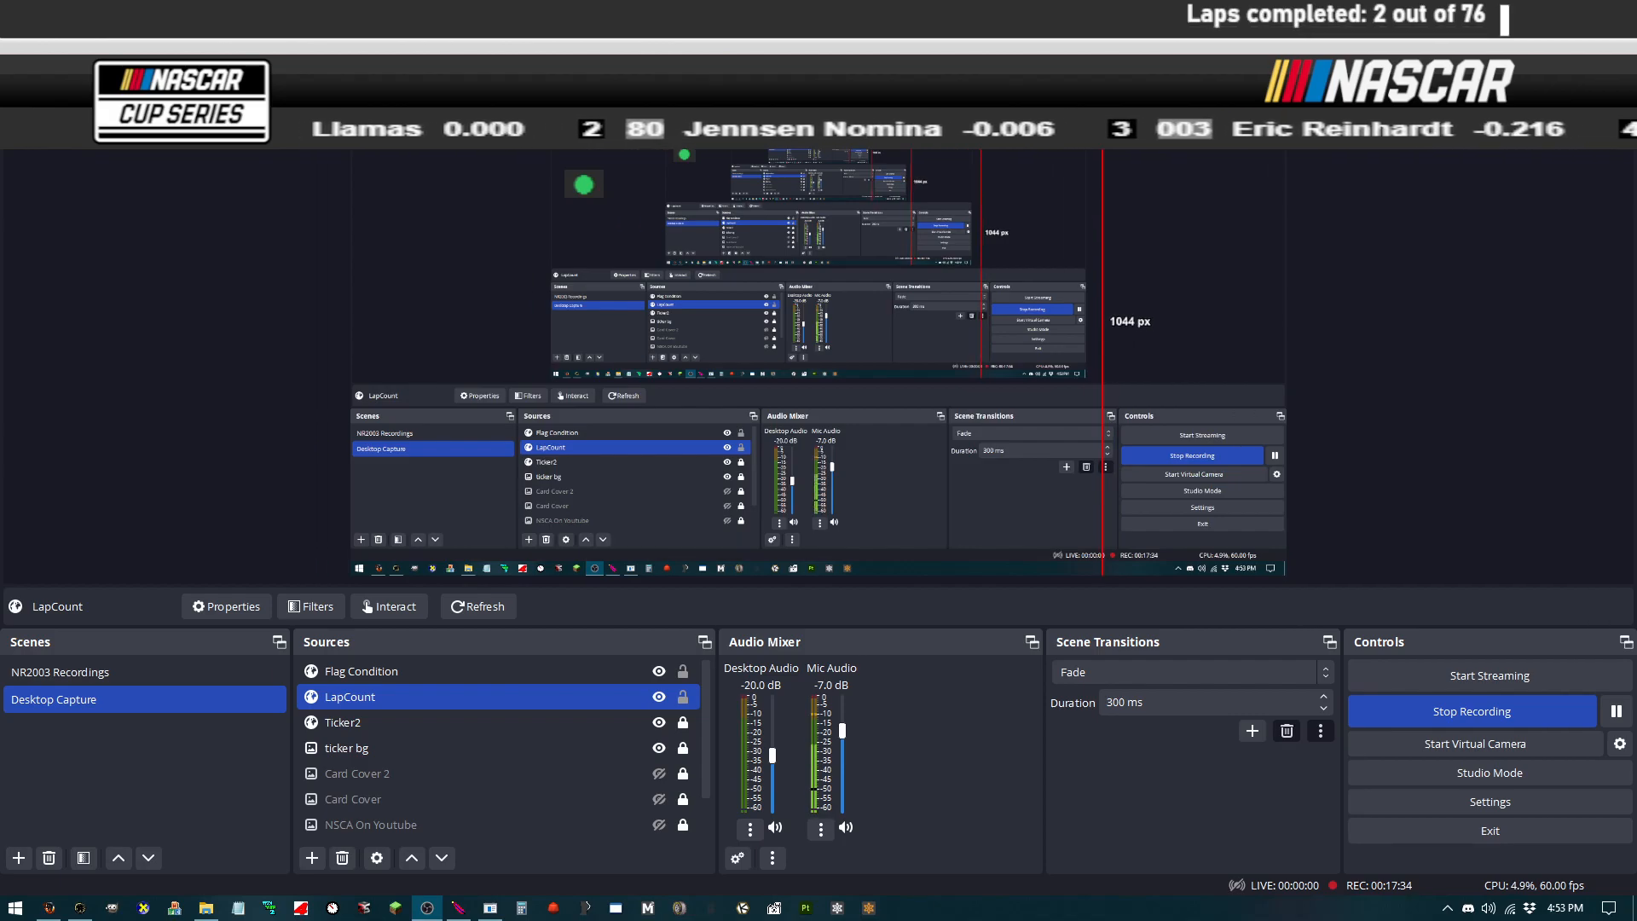
left_click_drag(1102, 63, 1104, 64)
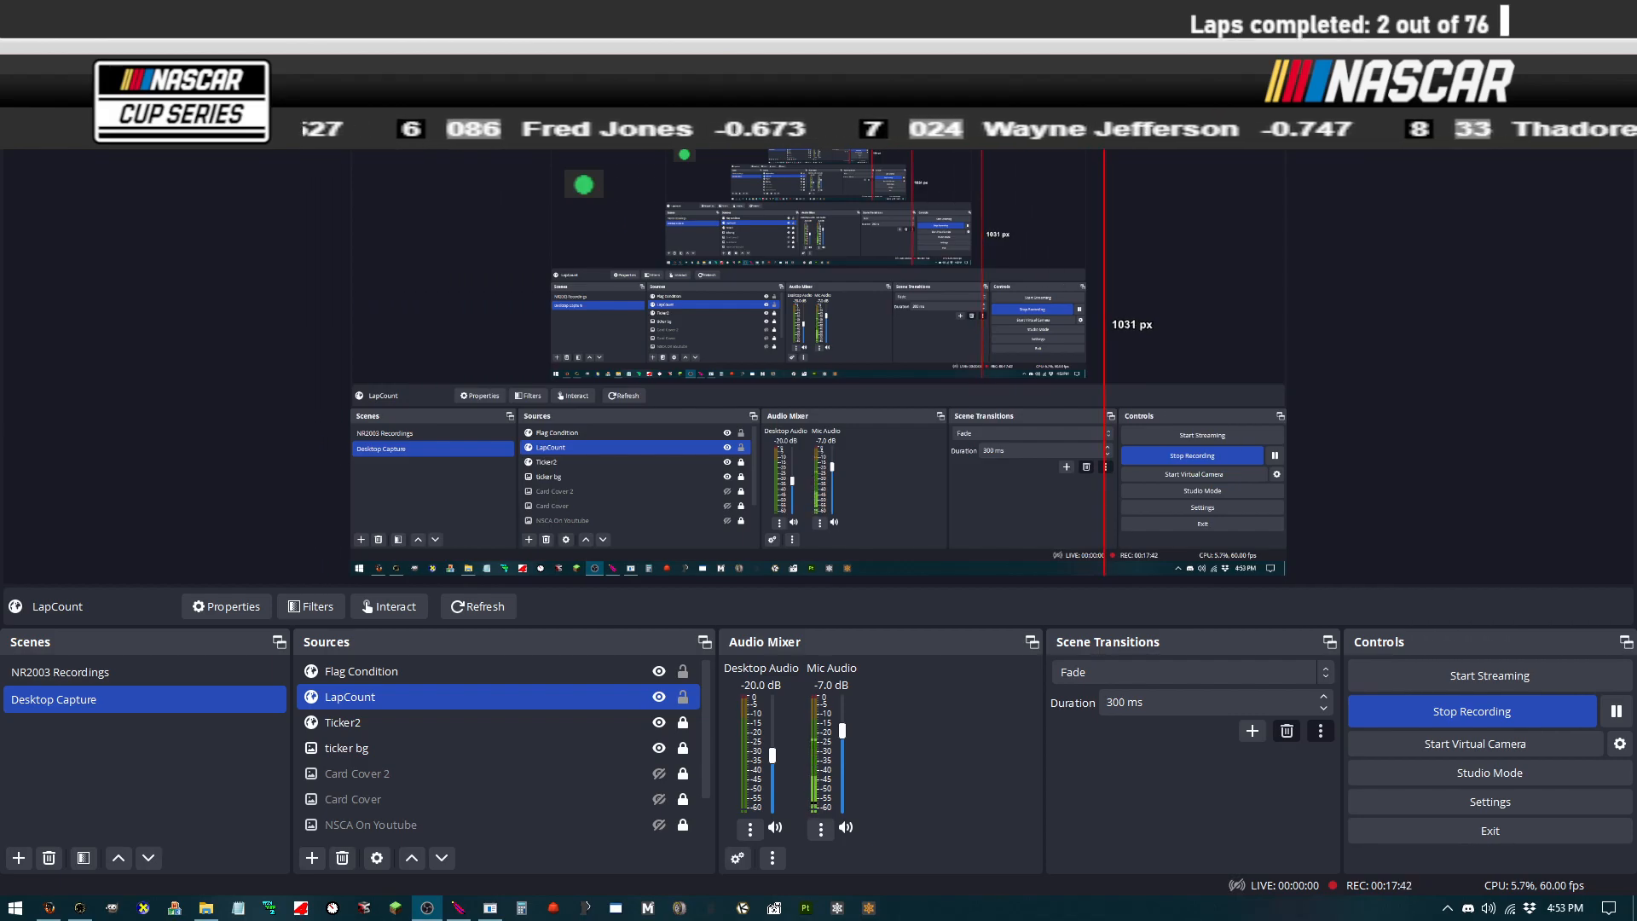
left_click_drag(1104, 64, 1105, 64)
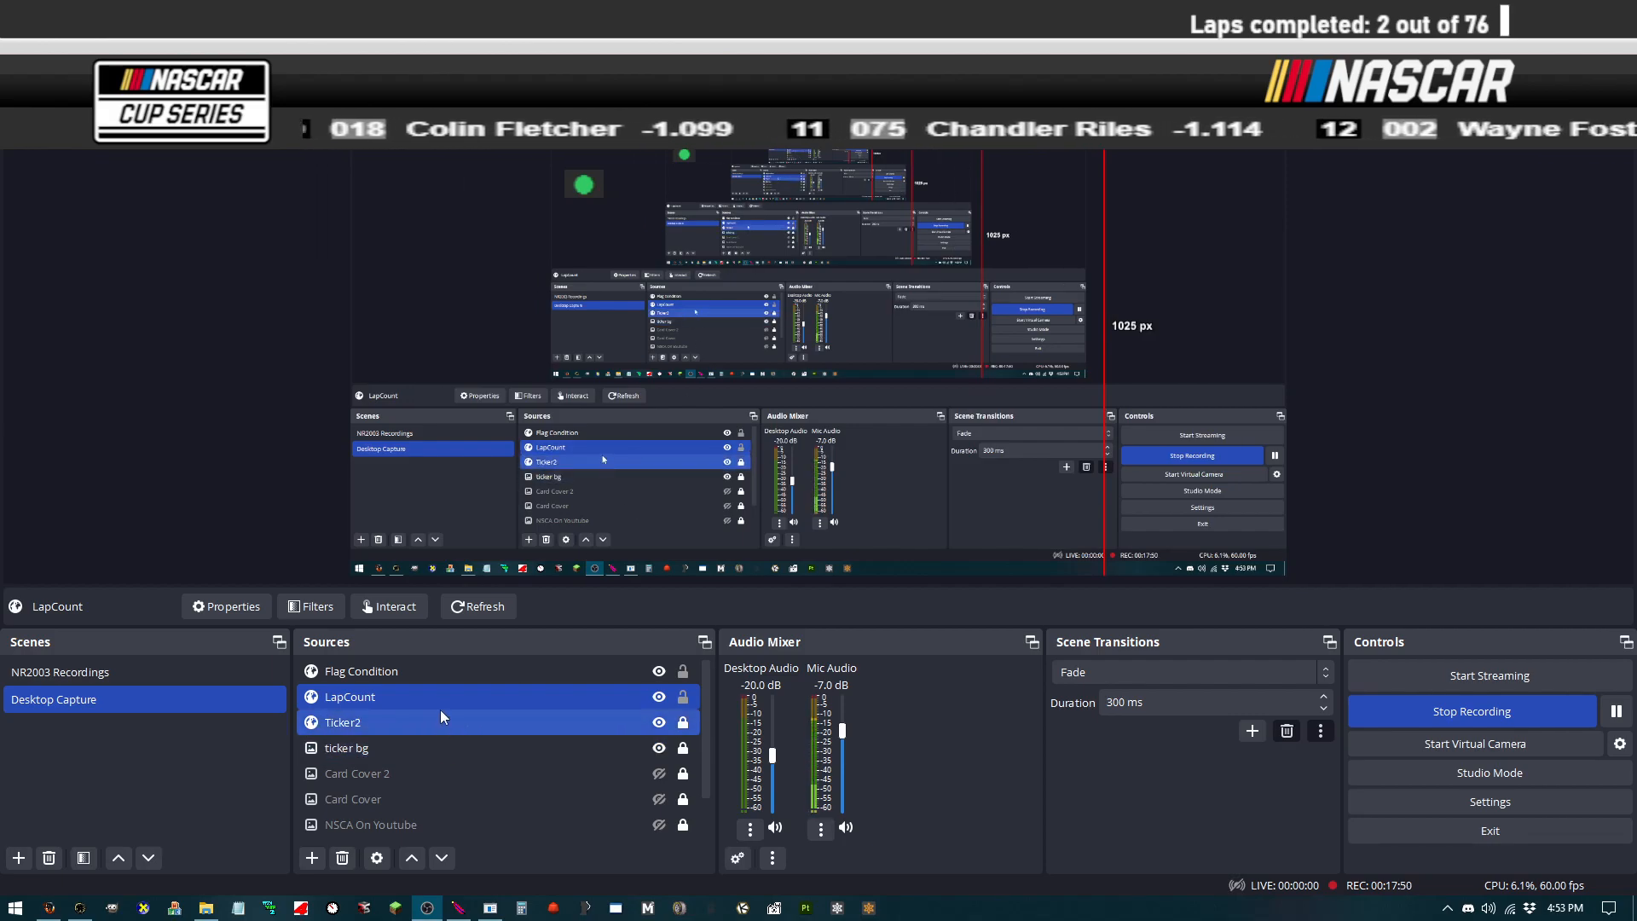
Step: Move the Flag Condition source to the top-right corner beside the lap counter
left_click(494, 677)
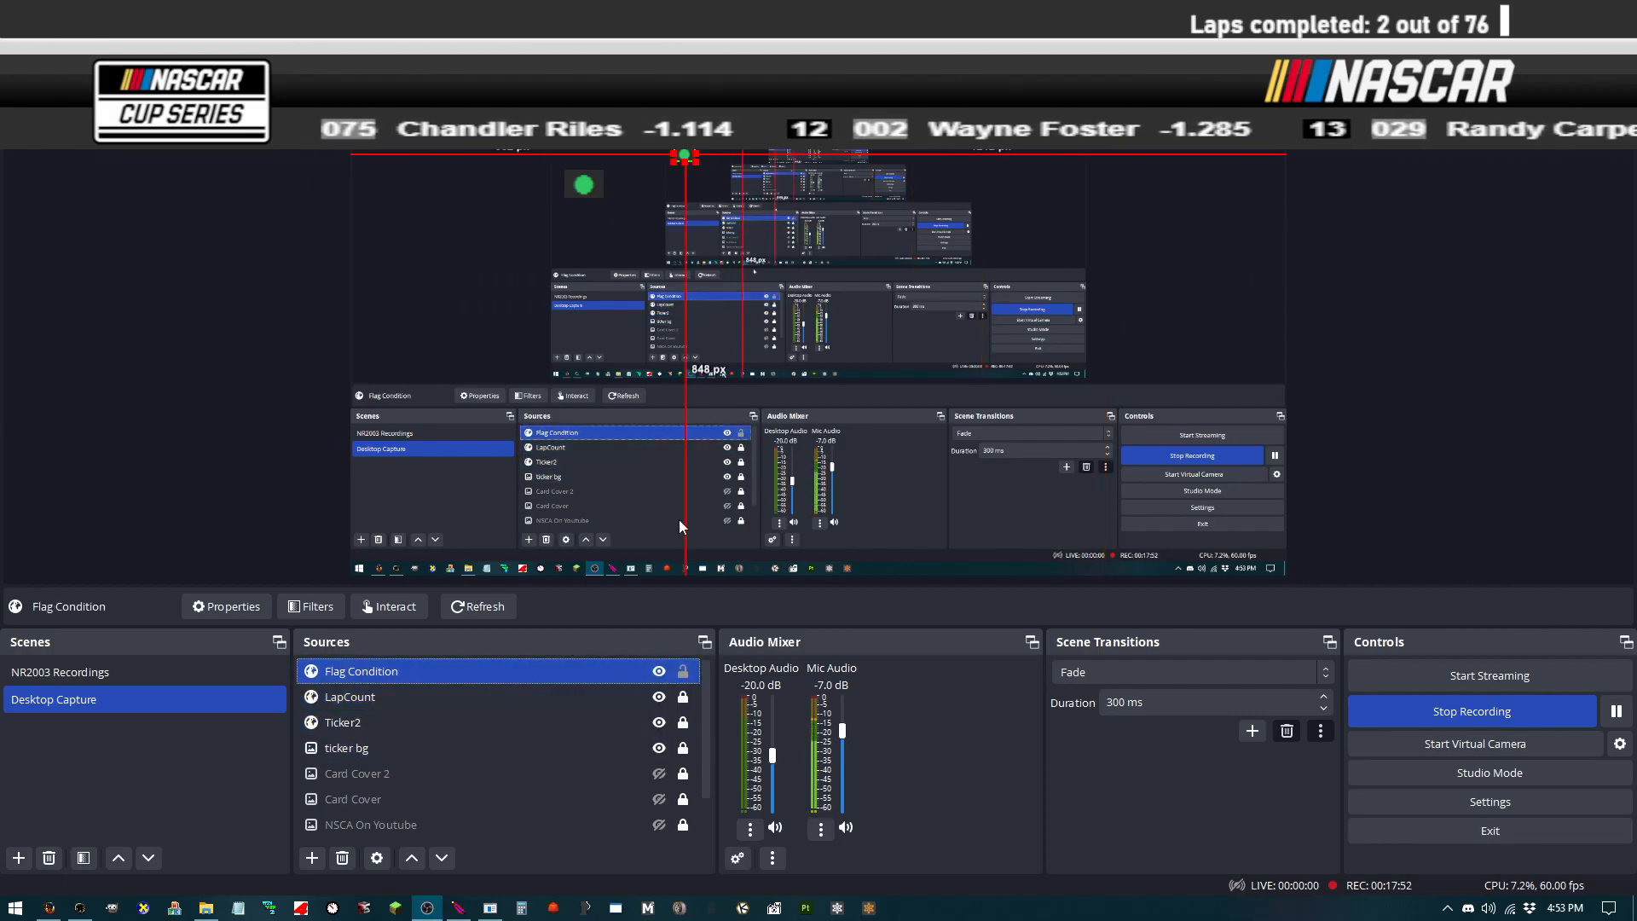
left_click_drag(687, 163, 1536, 29)
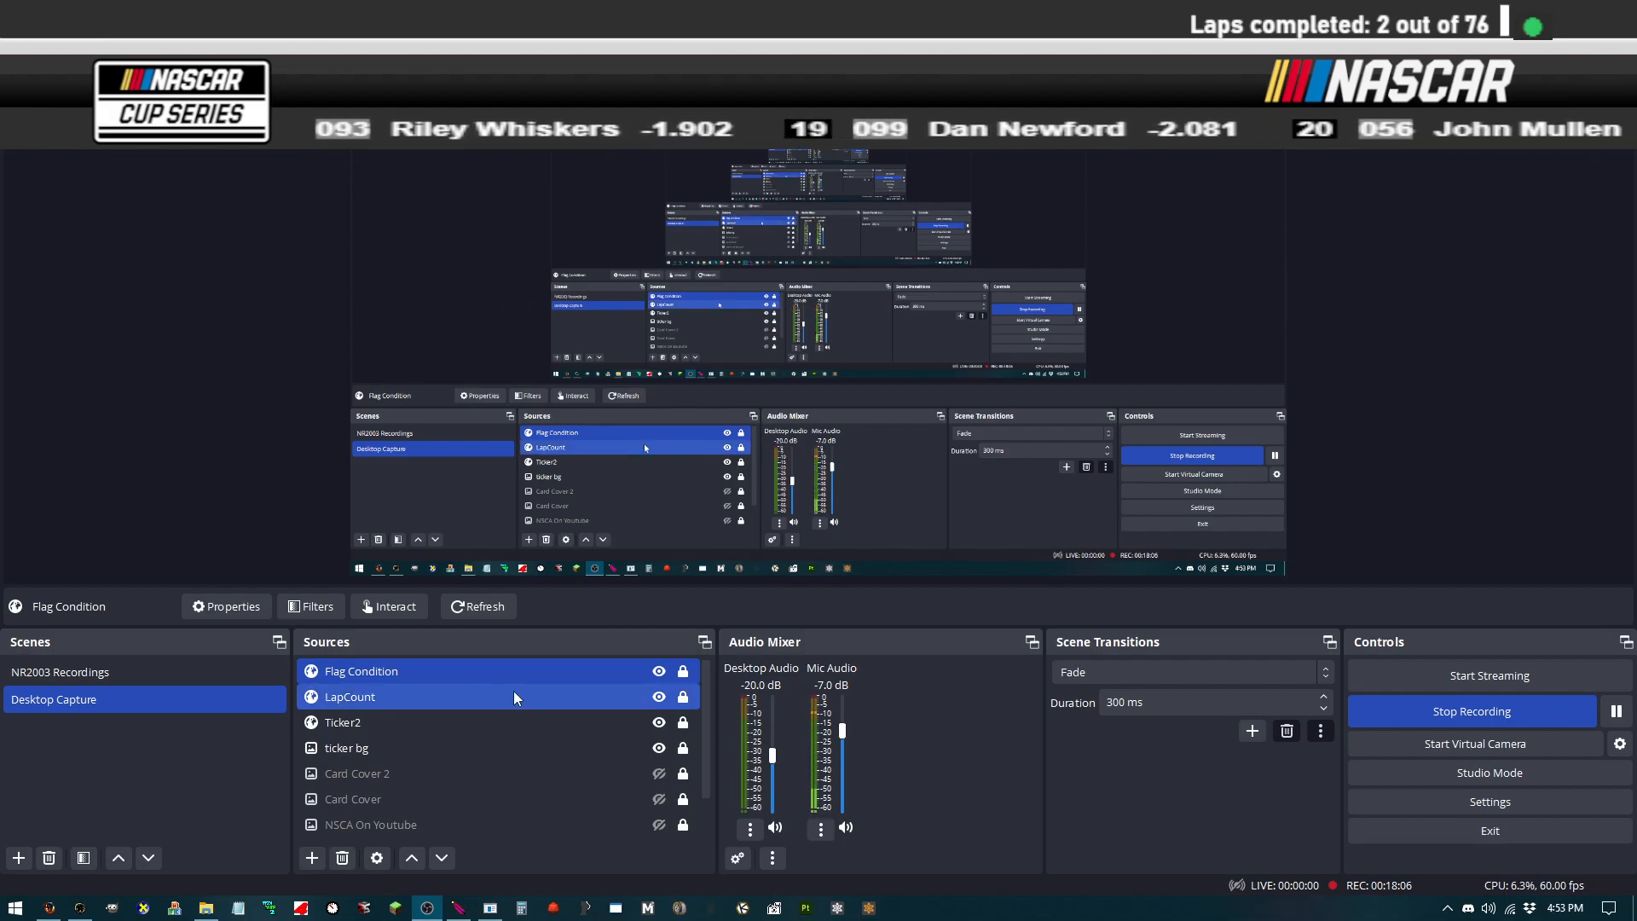
Step: Switch to NR2003, continue the race and open the full-screen race view
left_click(106, 909)
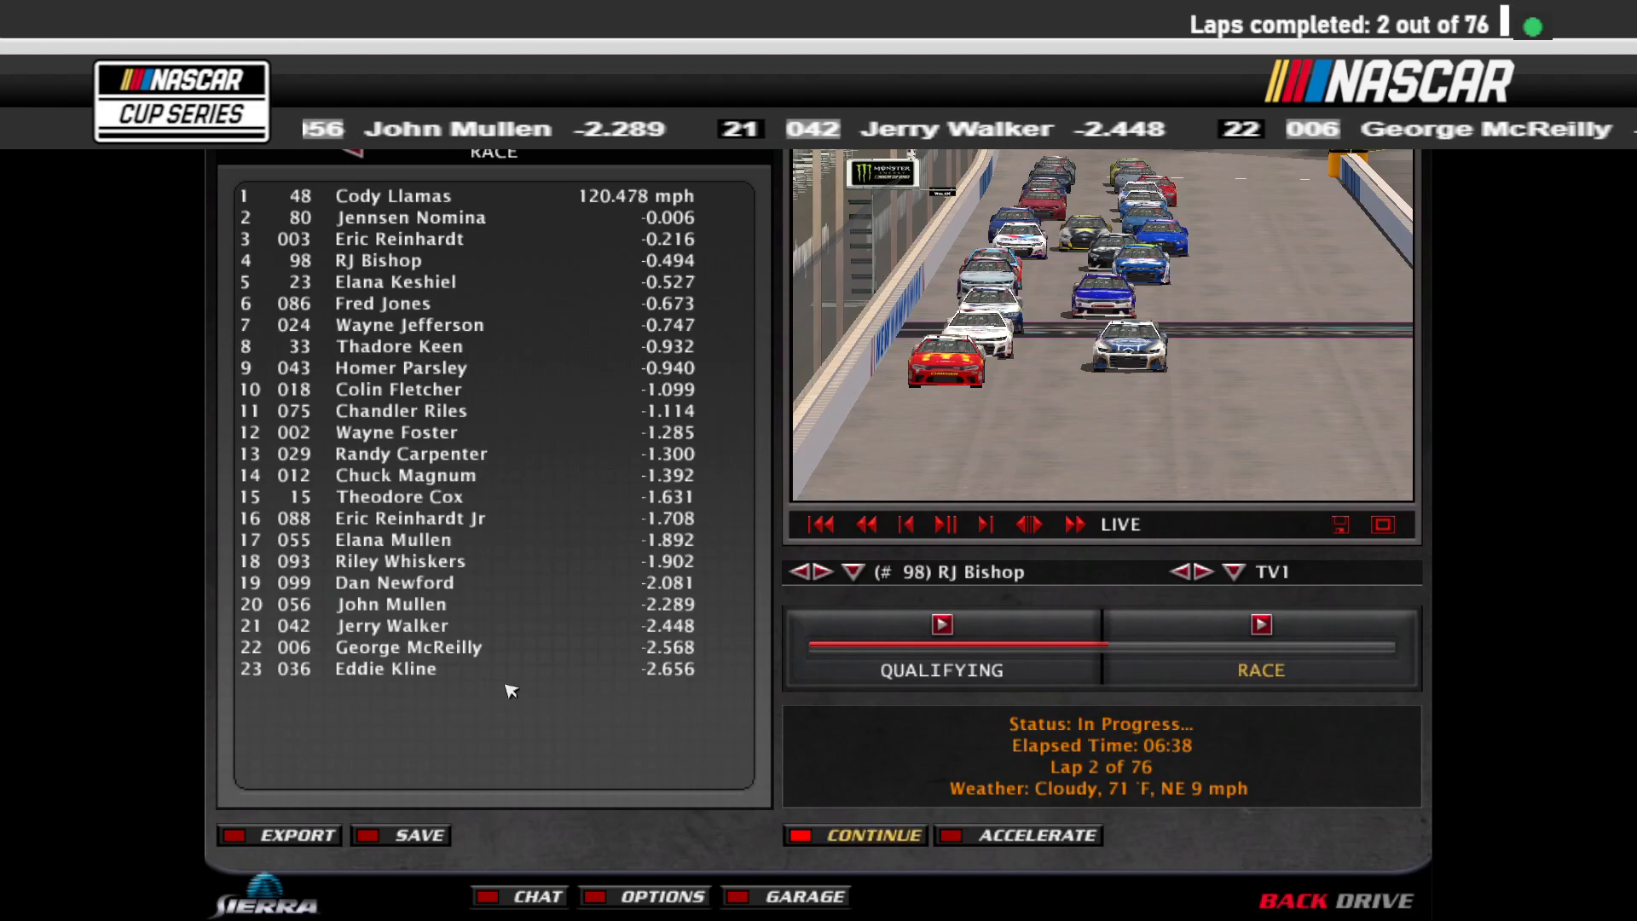
key("alt+Tab")
key("alt+Tab")
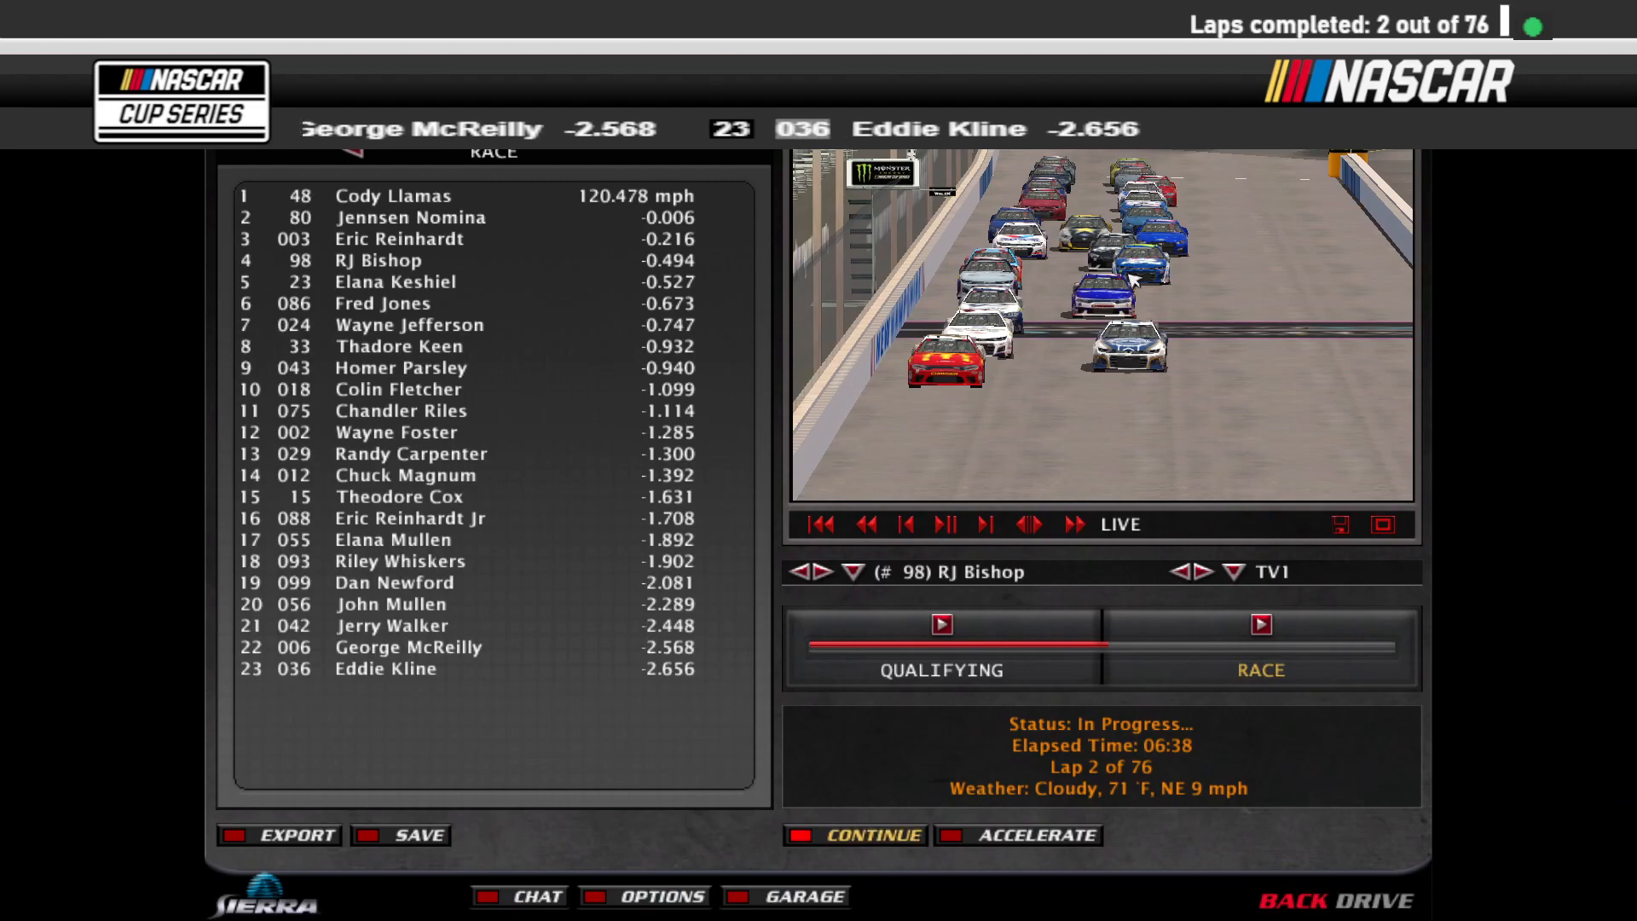
left_click(885, 831)
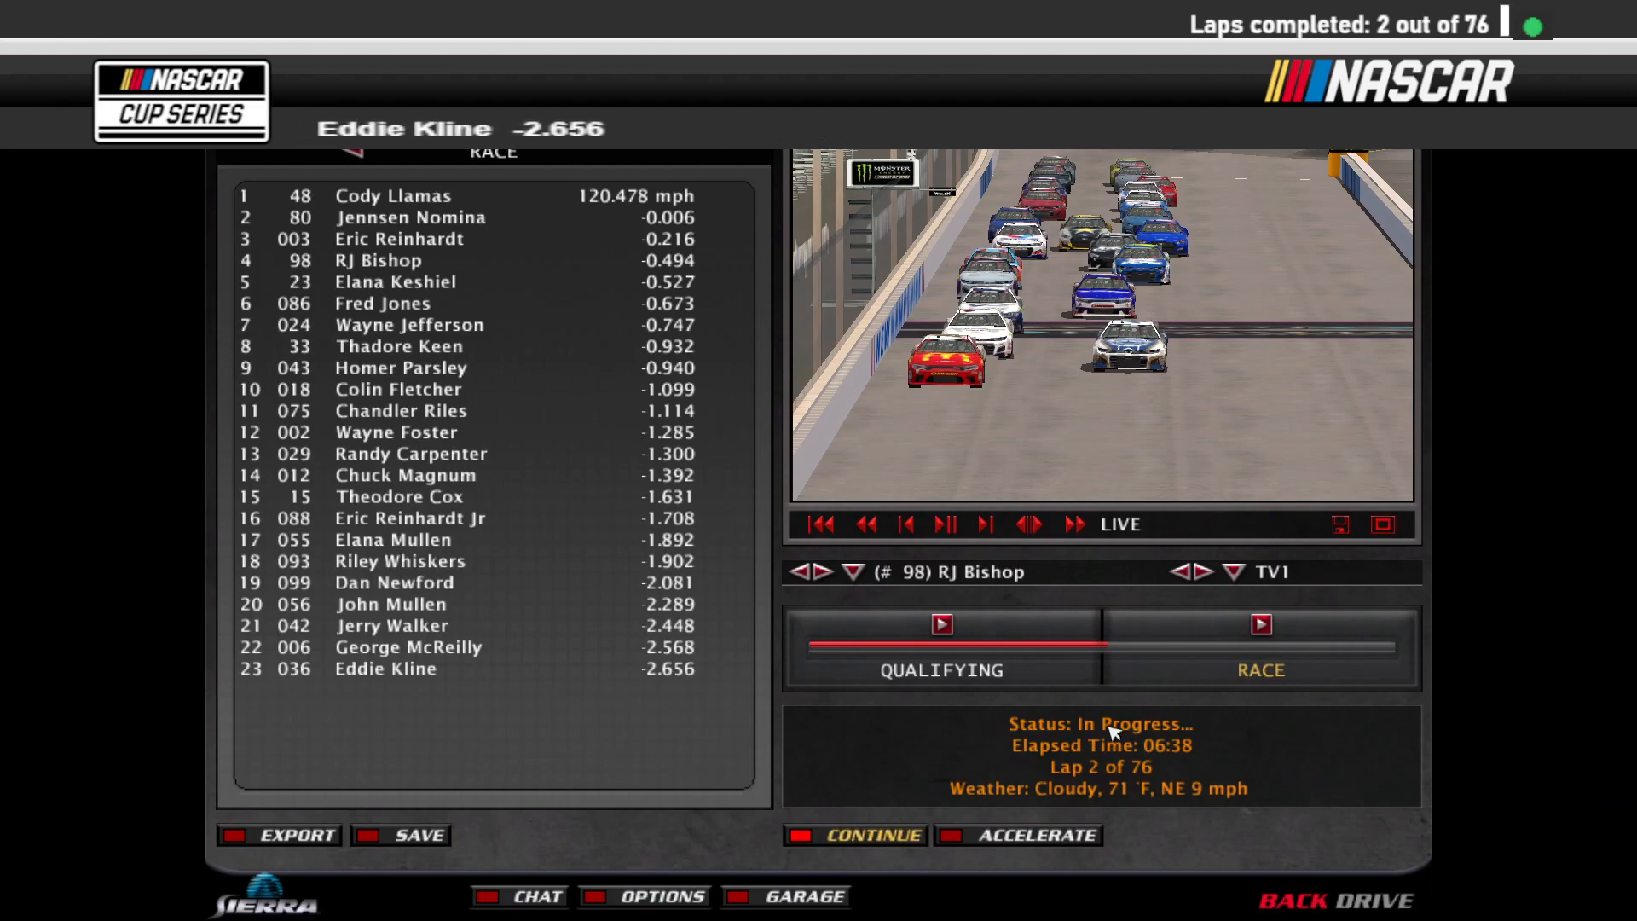
left_click(1383, 525)
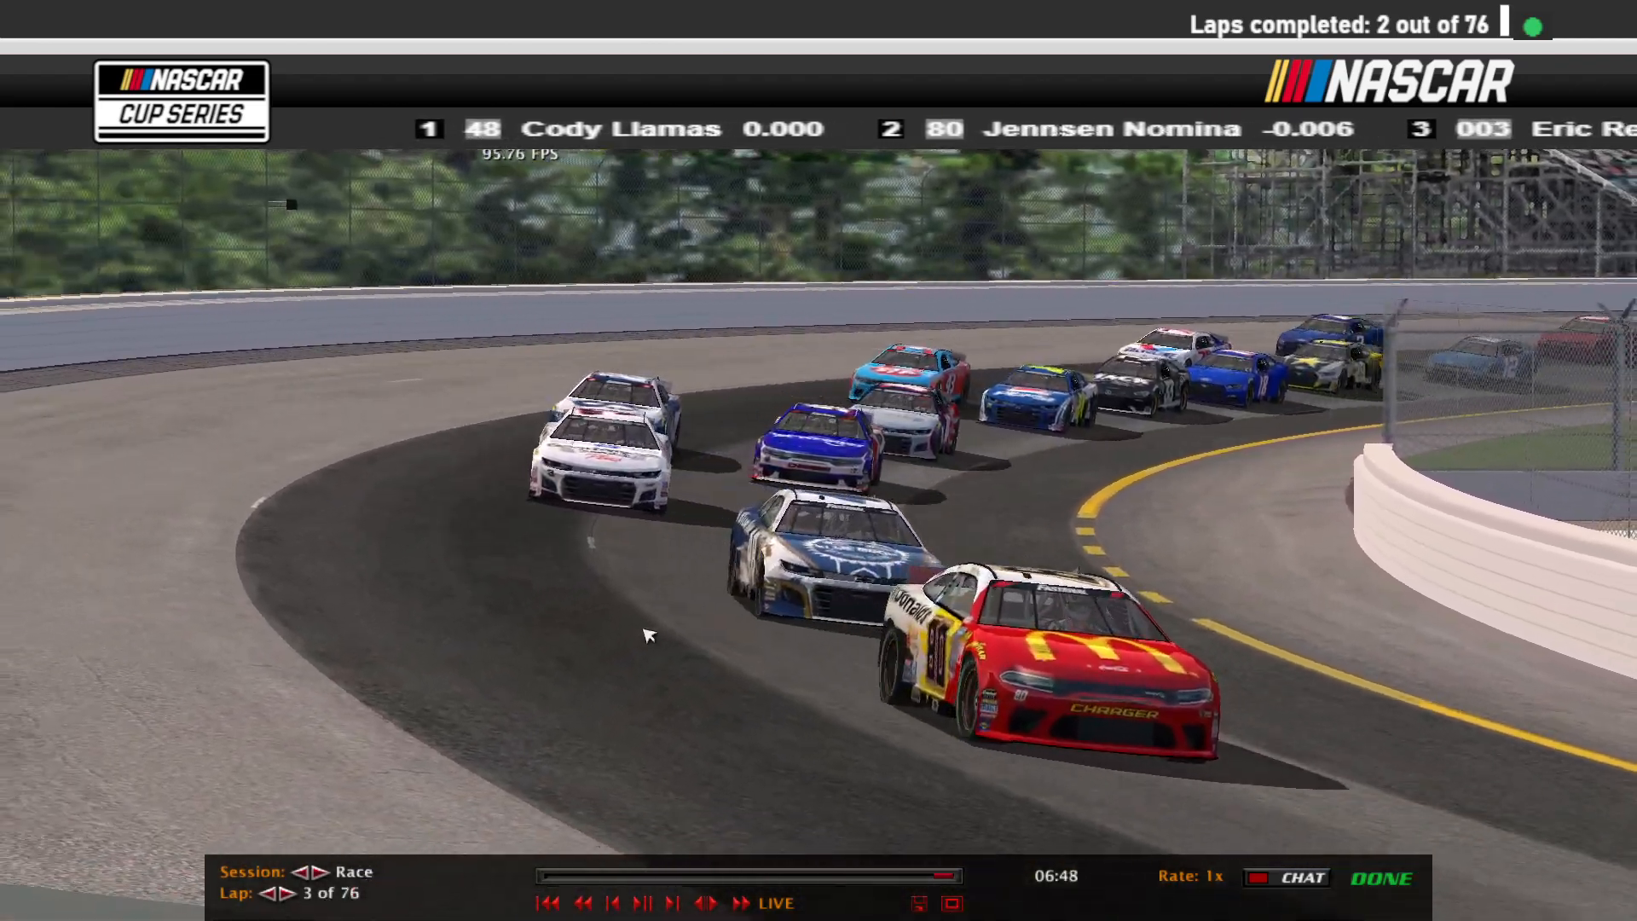
Step: Leave the race view and briefly accelerate the simulation, then return it to normal speed
key("Escape")
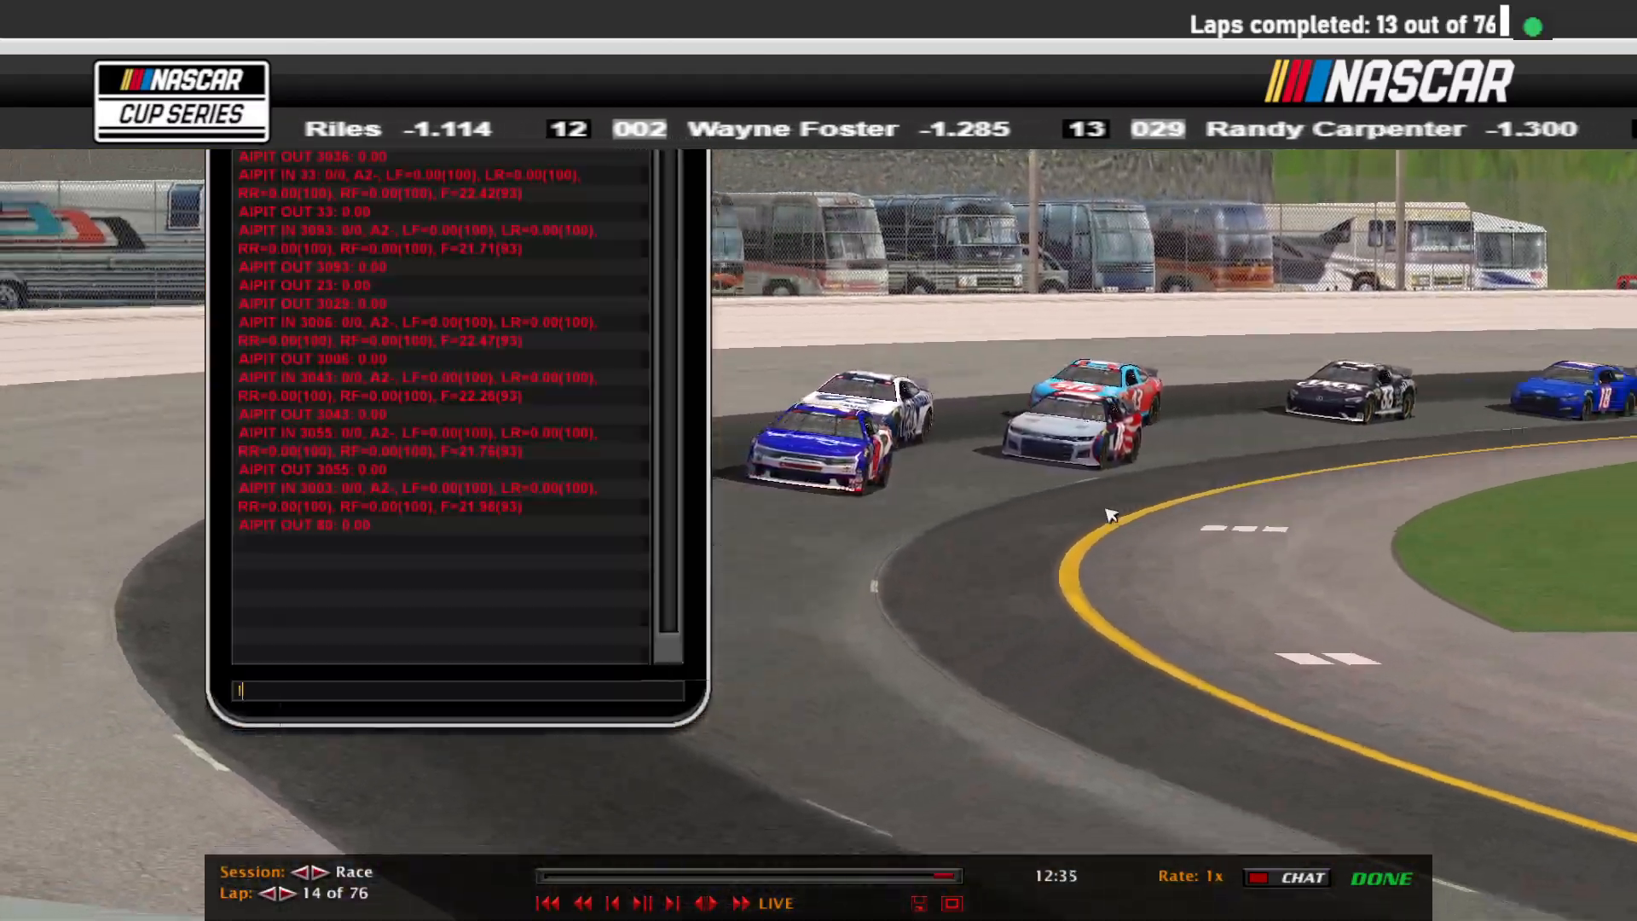
type("ell")
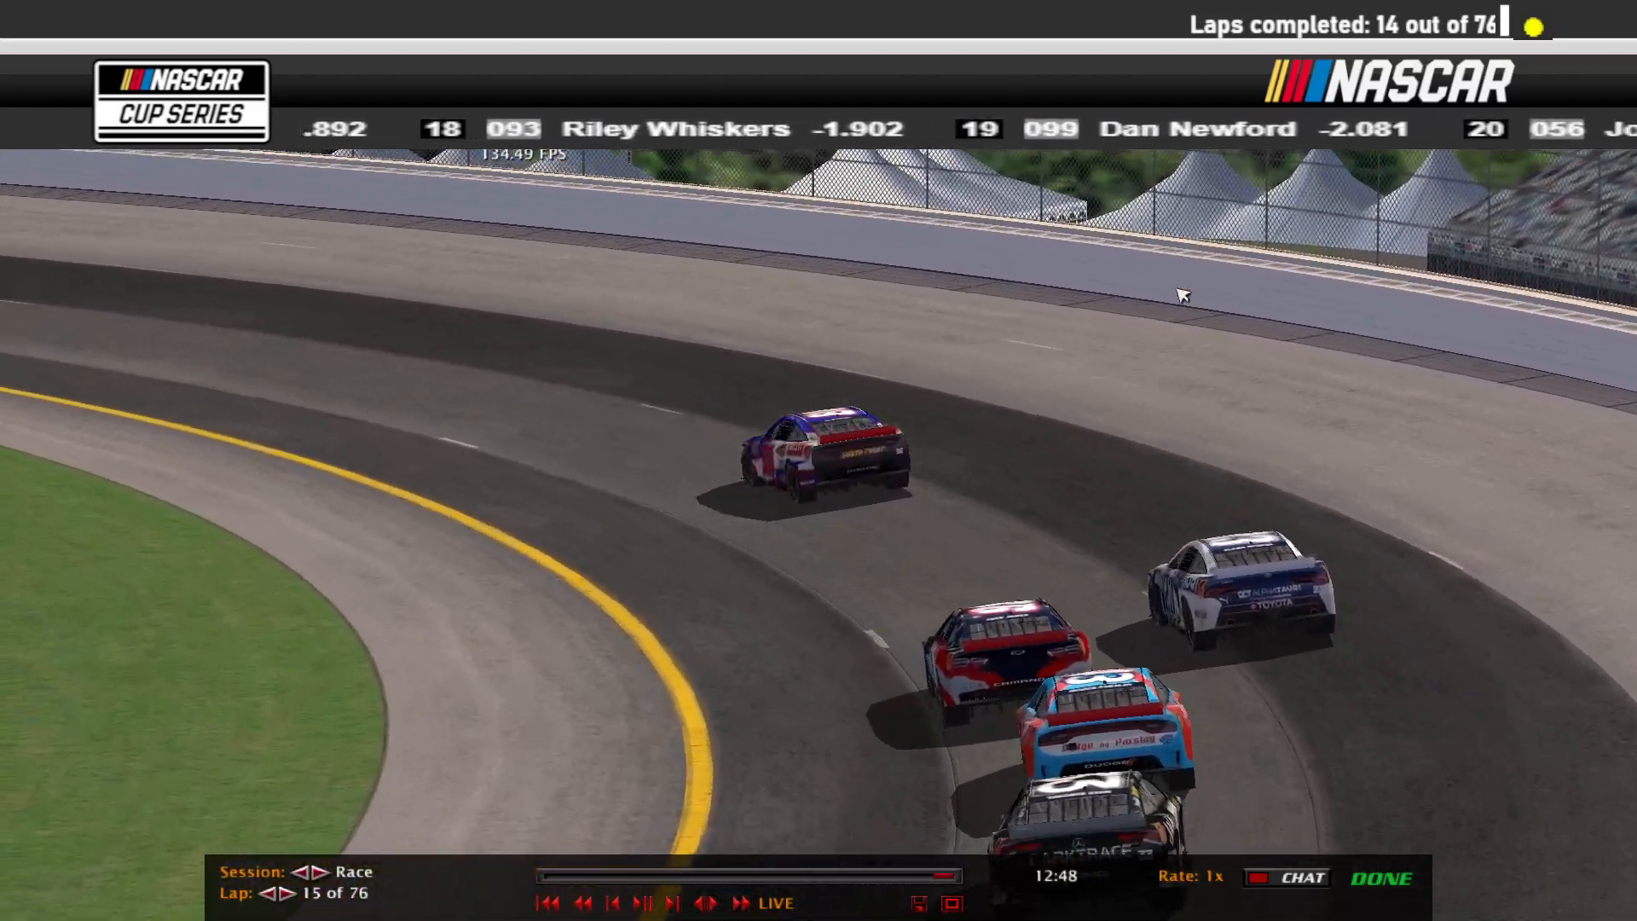
key("Escape")
left_click(1035, 835)
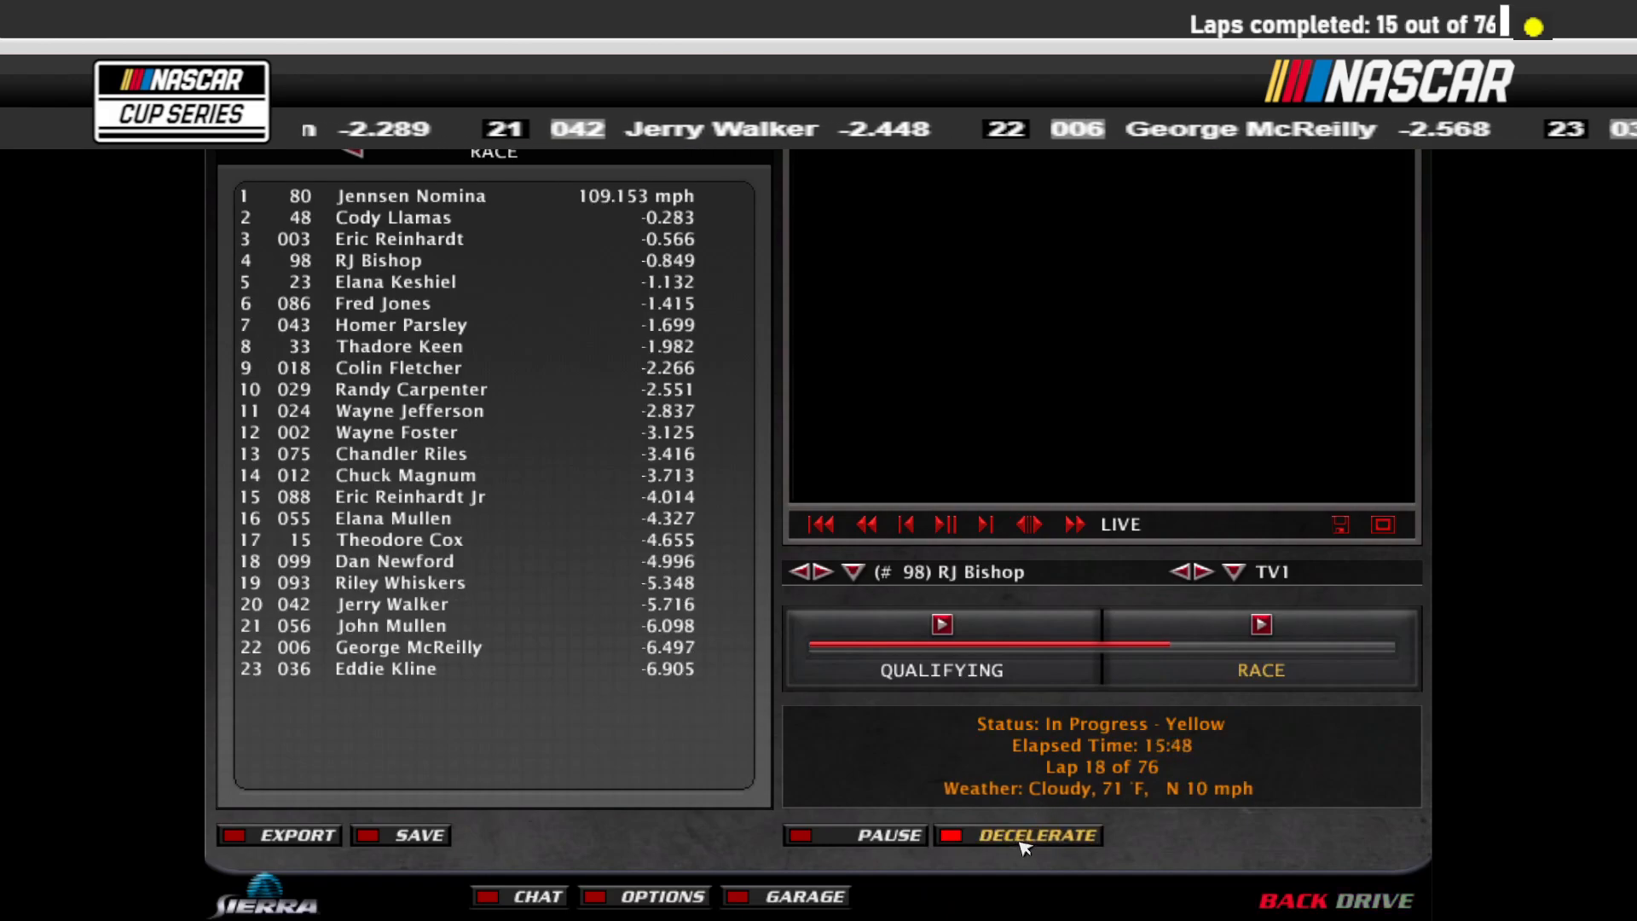
left_click(1025, 842)
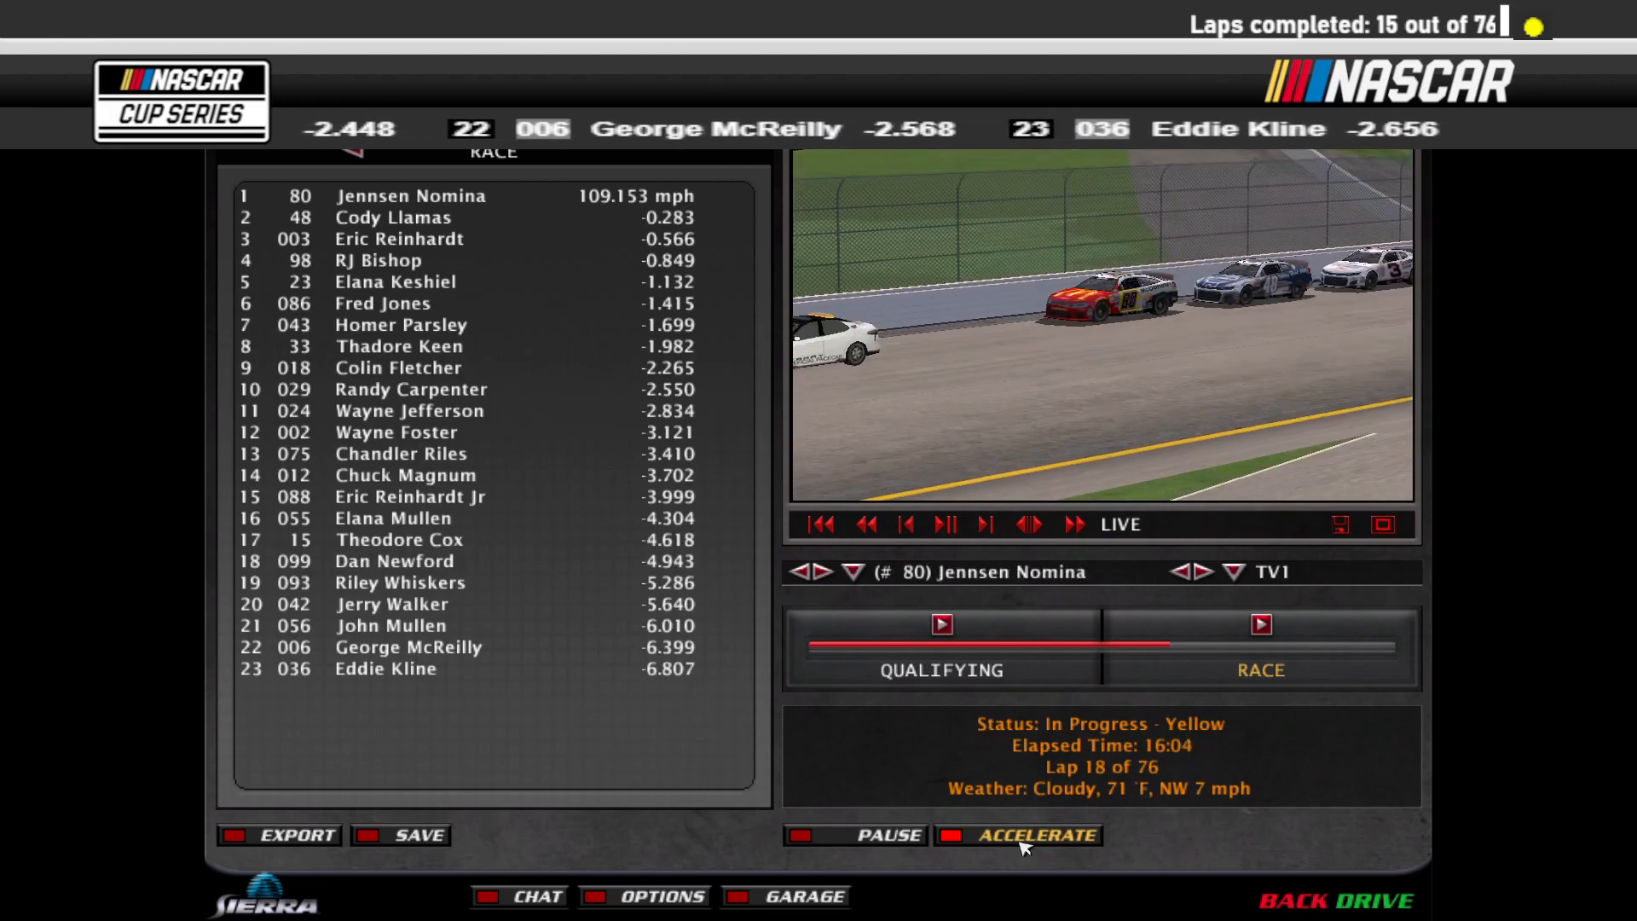